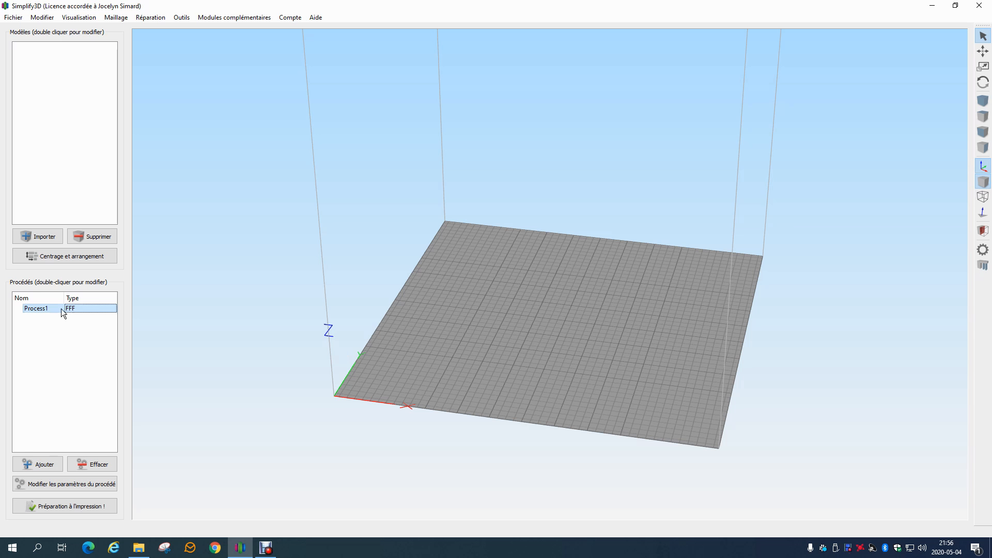
Step: Open the settings of Process1 at the extruder parameters and select Primary Extruder
click(36, 309)
double_click(39, 309)
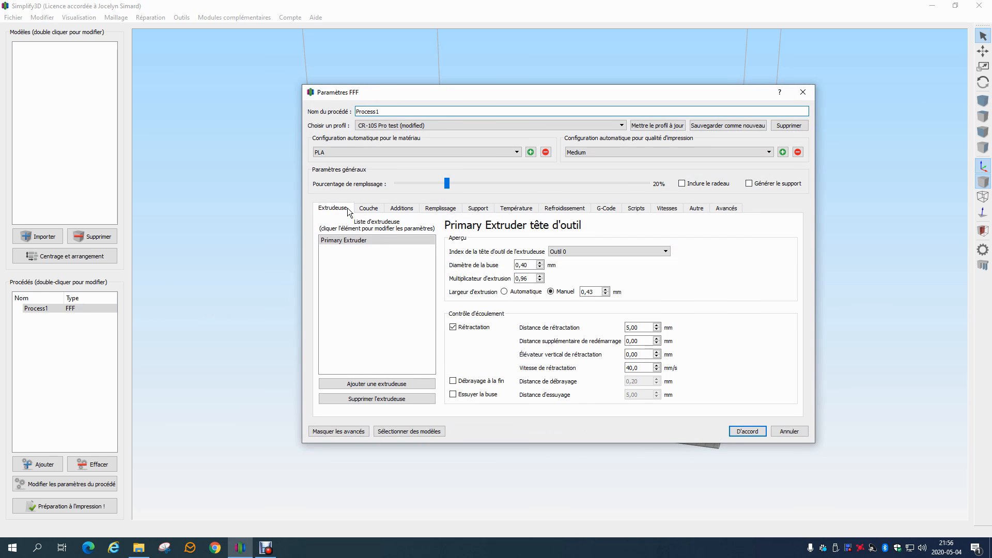
click(331, 209)
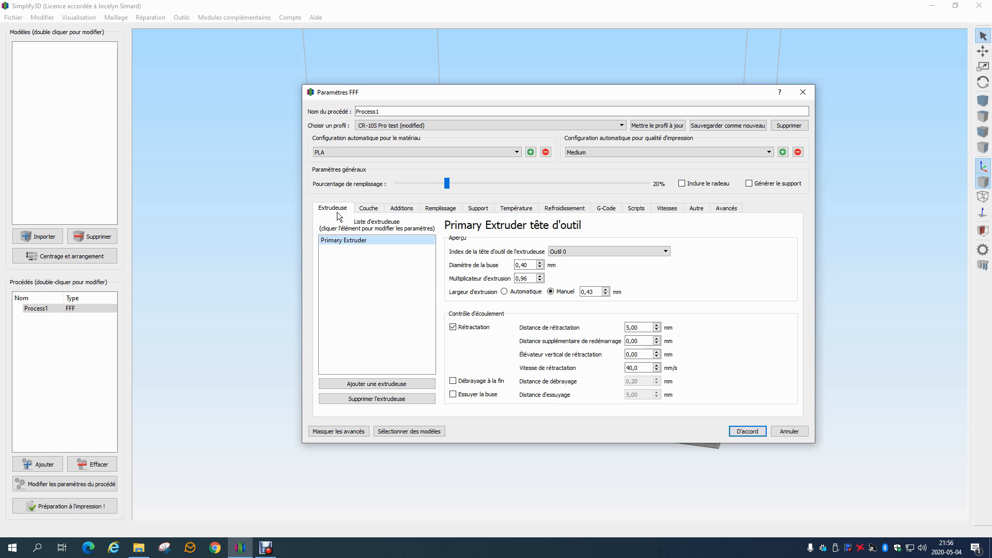
click(347, 238)
double_click(356, 240)
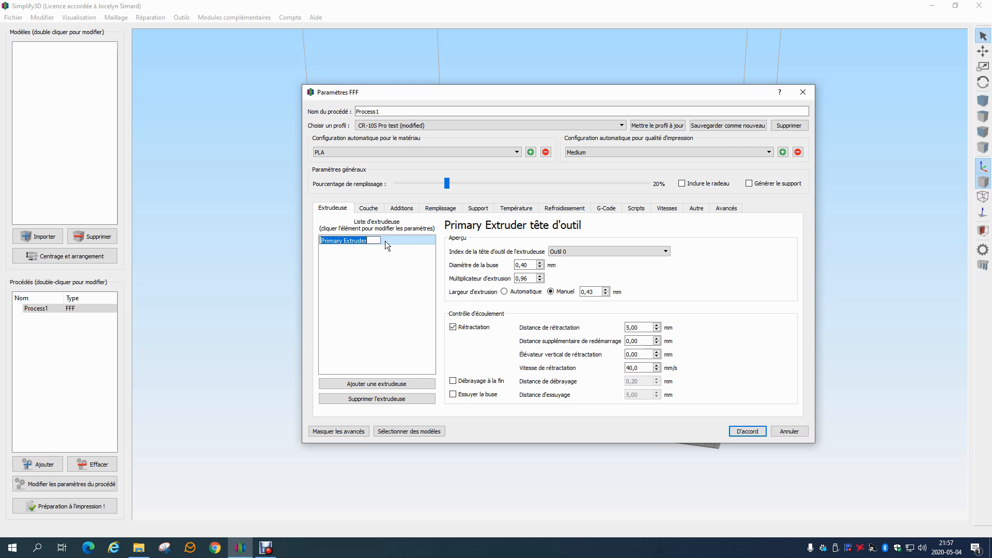
click(372, 279)
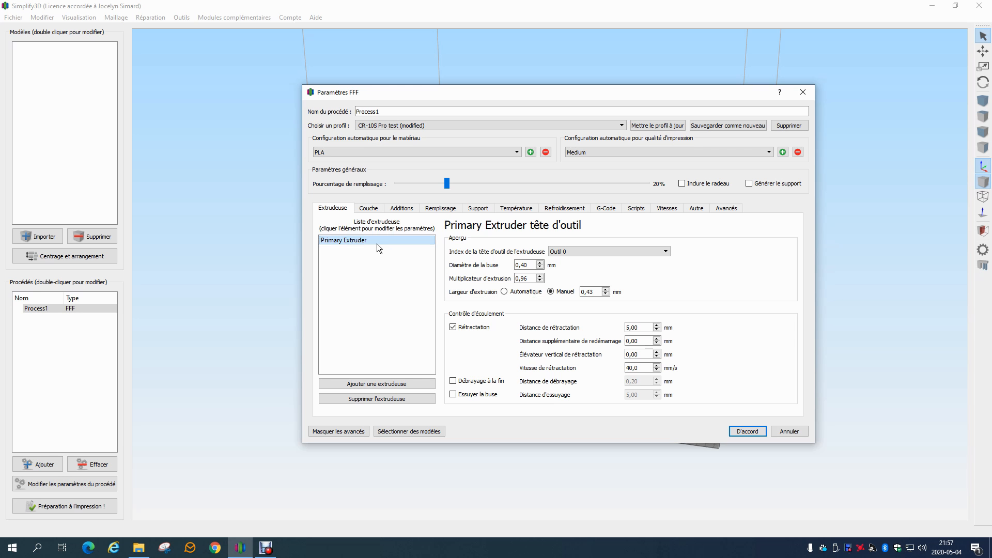
Step: Add a second extruder named "Extrudeuse sec" and assign it to tool head index Outil 1
click(375, 387)
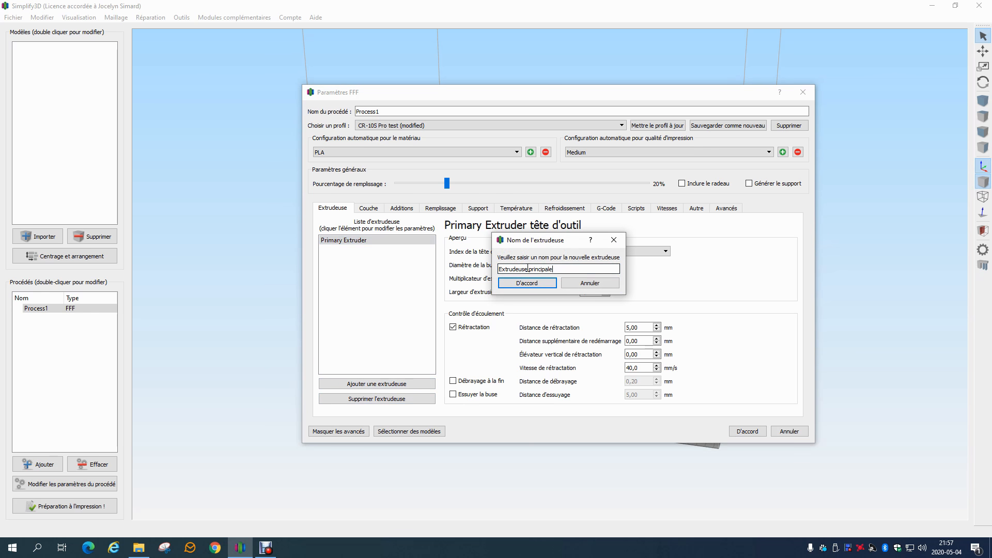
drag(528, 269, 651, 262)
text(sec)
click(550, 280)
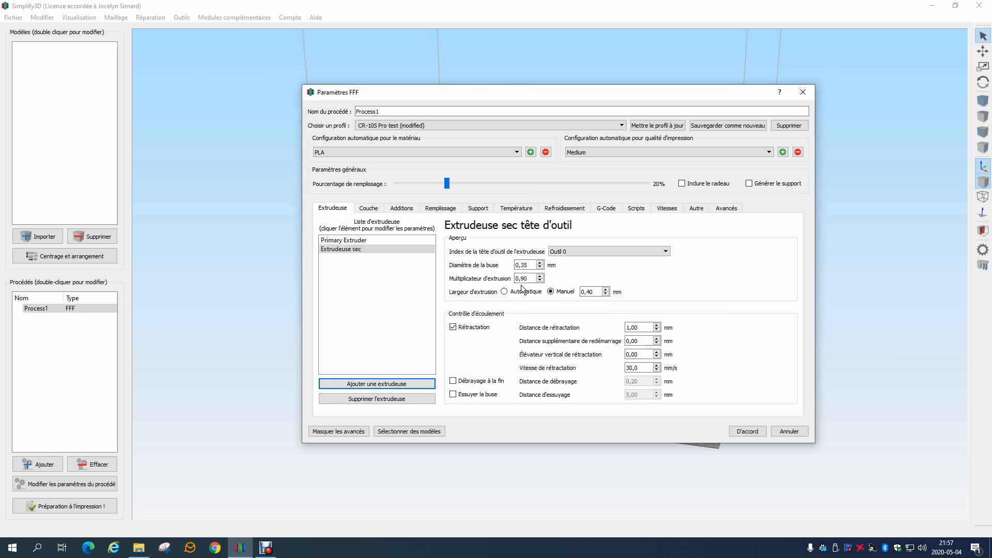
click(605, 252)
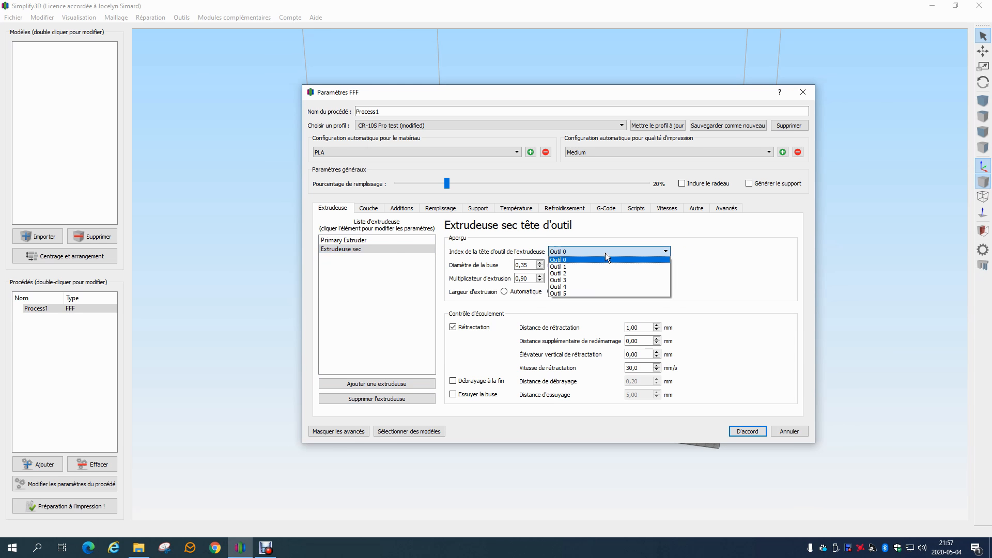
click(596, 266)
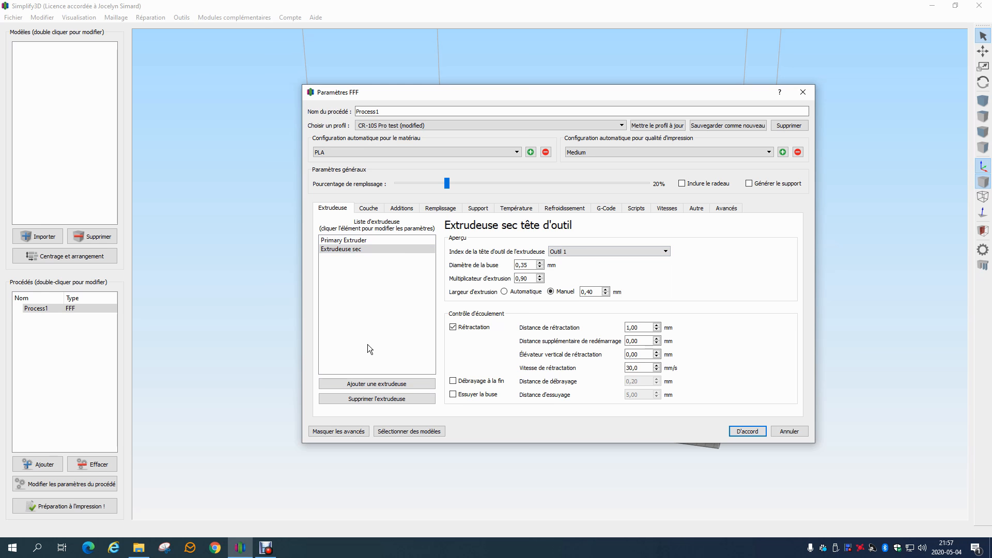
Step: Delete the extruder "Extrudeuse sec" and select Primary Extruder again
click(381, 398)
click(341, 241)
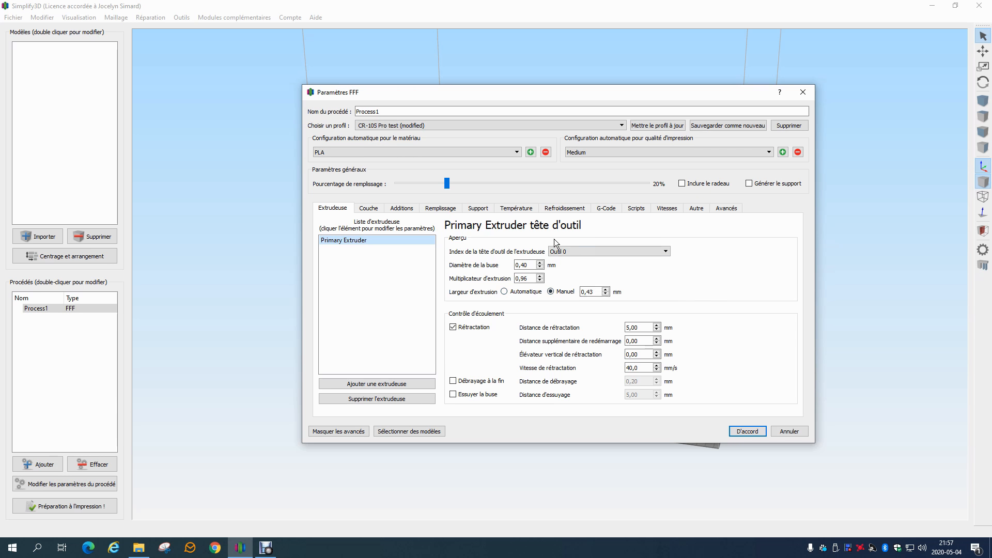
Step: Try nozzle diameters of 0,3 mm and 0,60 mm for the primary extruder, then restore 0,40 mm
click(530, 266)
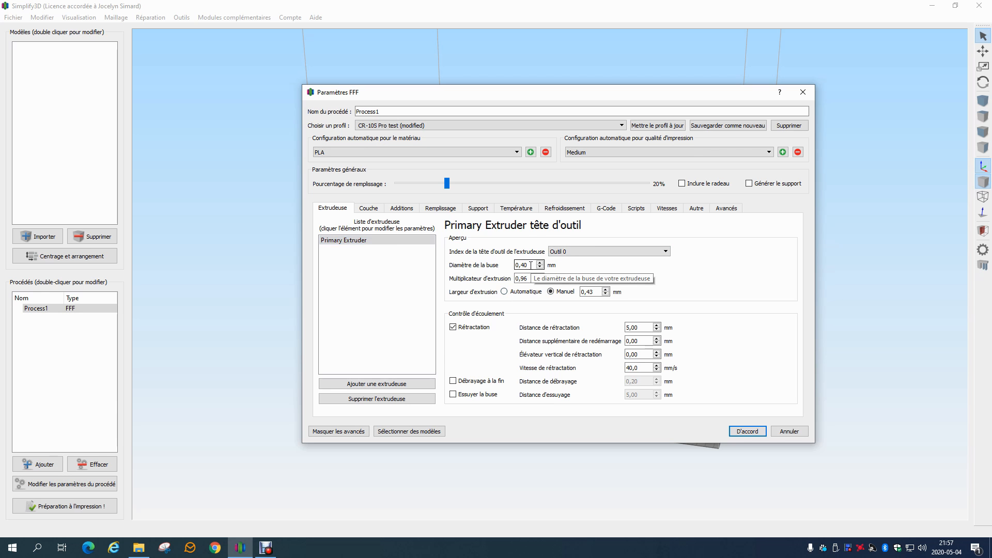
drag(520, 265, 529, 265)
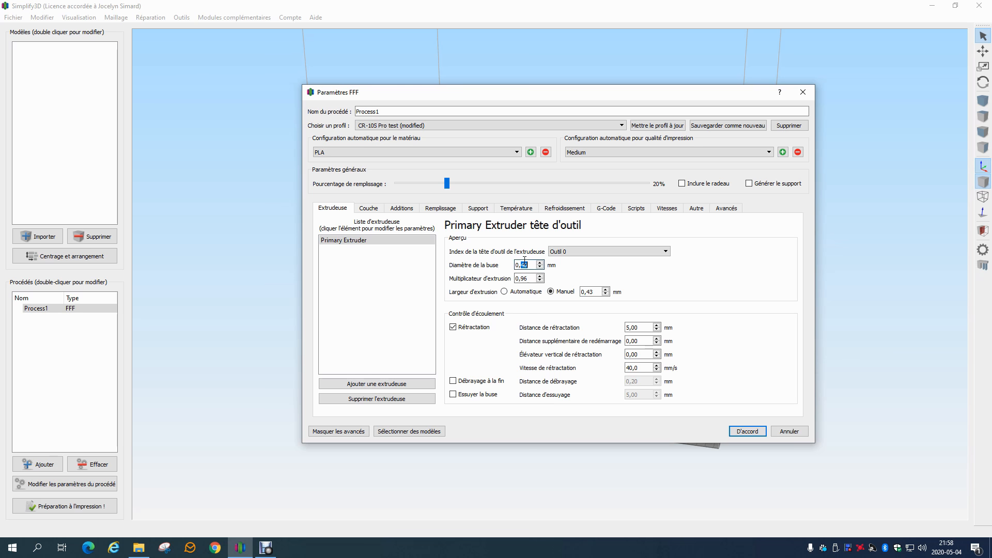
text(3)
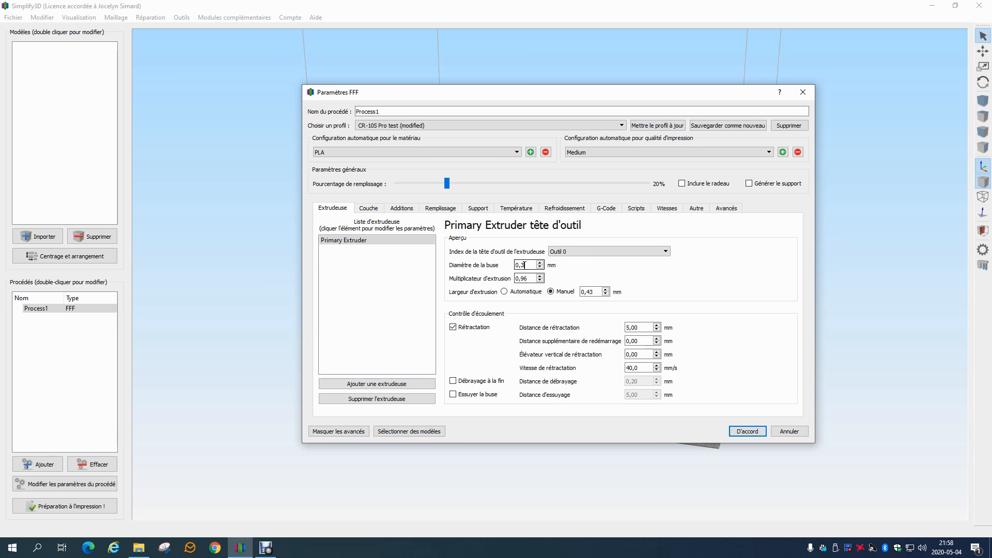
drag(521, 265, 528, 274)
text(60)
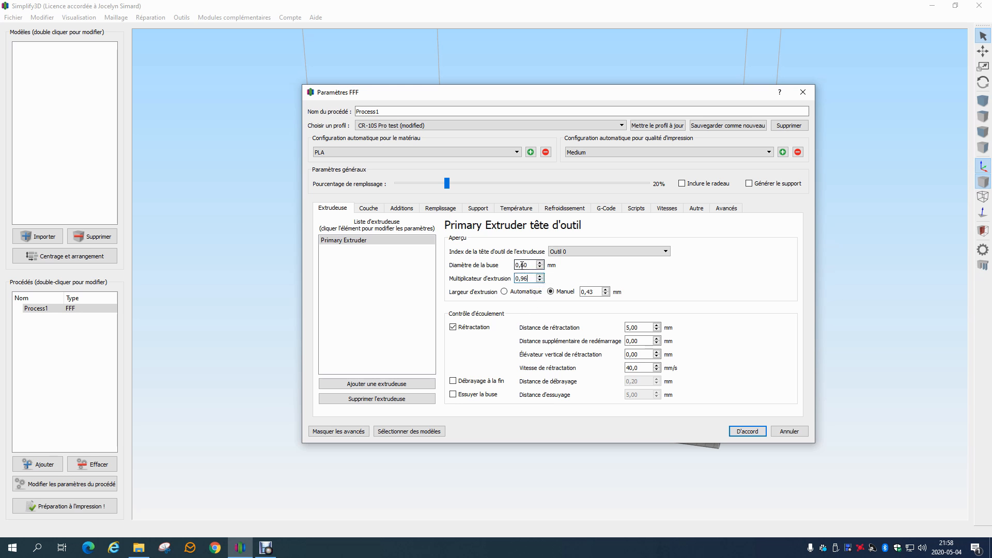
drag(520, 265, 529, 273)
text(40)
Step: Set the primary extruder's manual extrusion width to 0,40 mm
double_click(531, 279)
triple_click(588, 292)
click(588, 292)
key(BackSpace)
key(BackSpace)
text(3)
drag(587, 293, 602, 292)
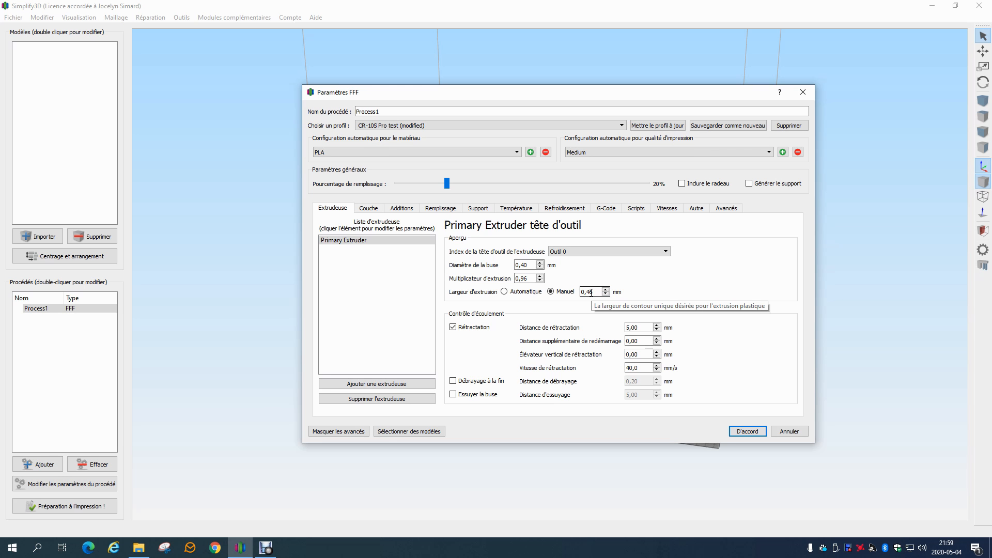
double_click(592, 293)
text(40)
double_click(595, 292)
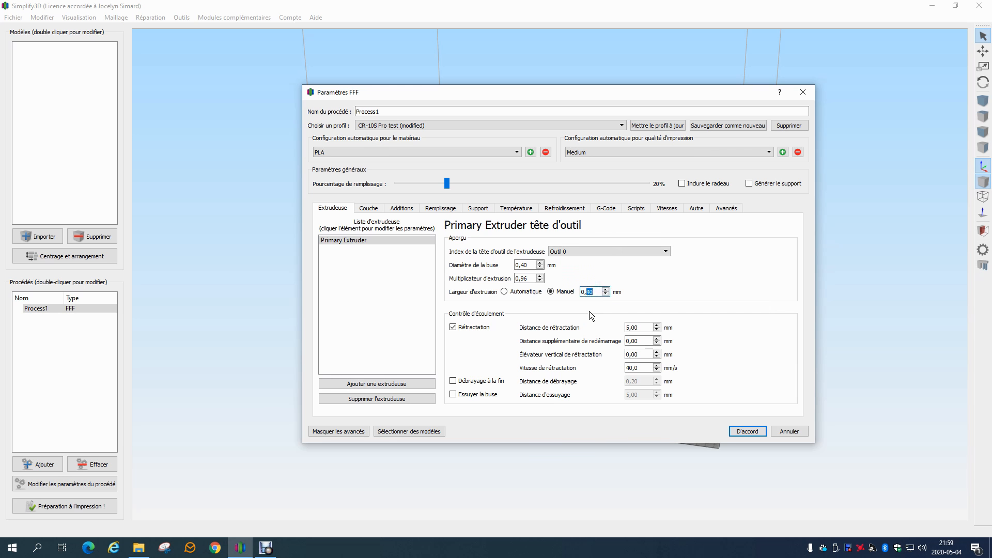
Step: Toggle the extrusion width to automatic and back to manual, set it to 0,40 mm, and accept the process settings
click(514, 293)
mouse_move(506, 298)
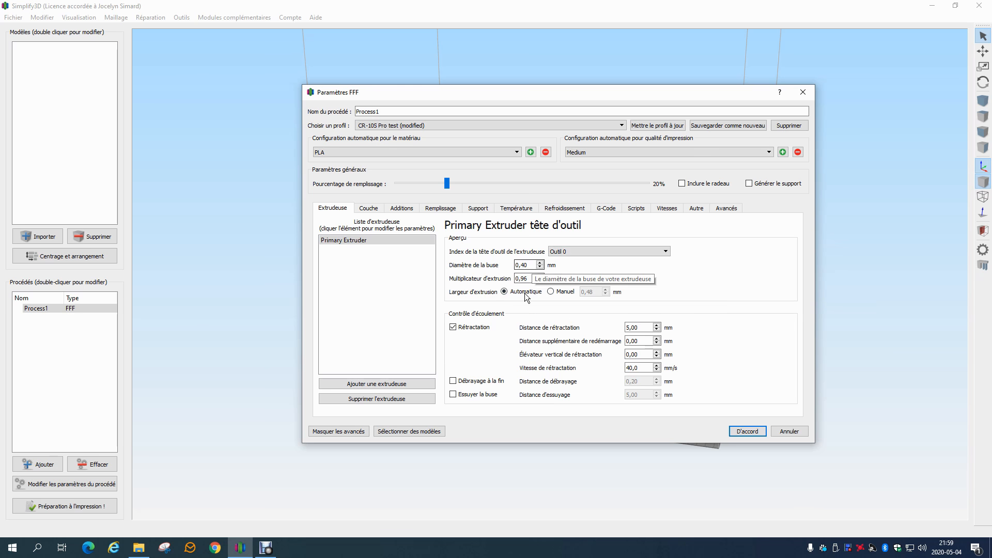
mouse_move(598, 294)
click(552, 291)
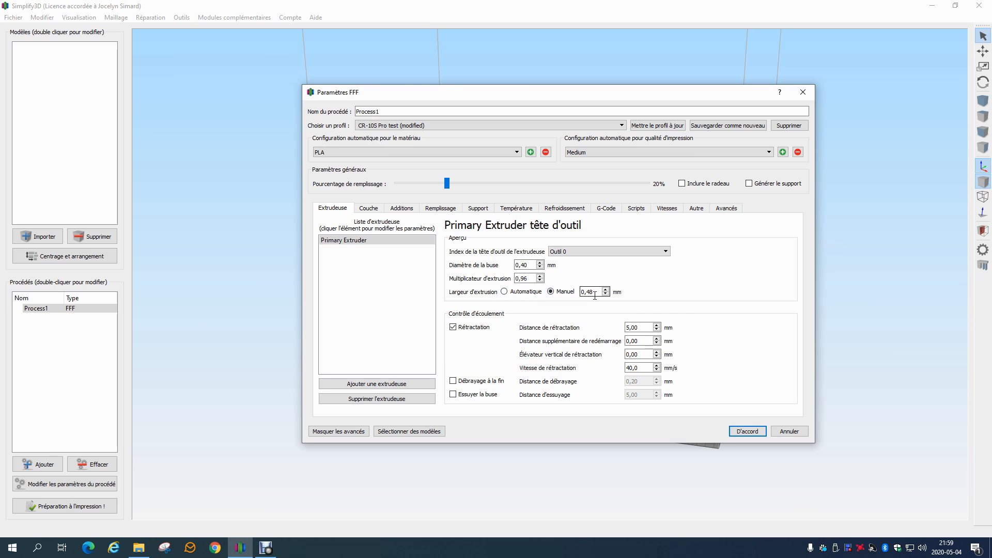
drag(587, 293, 595, 292)
text(40)
click(746, 432)
Step: Import the model cube.3mf from the folder "pour vidéo simplify3d" onto the print bed
click(51, 230)
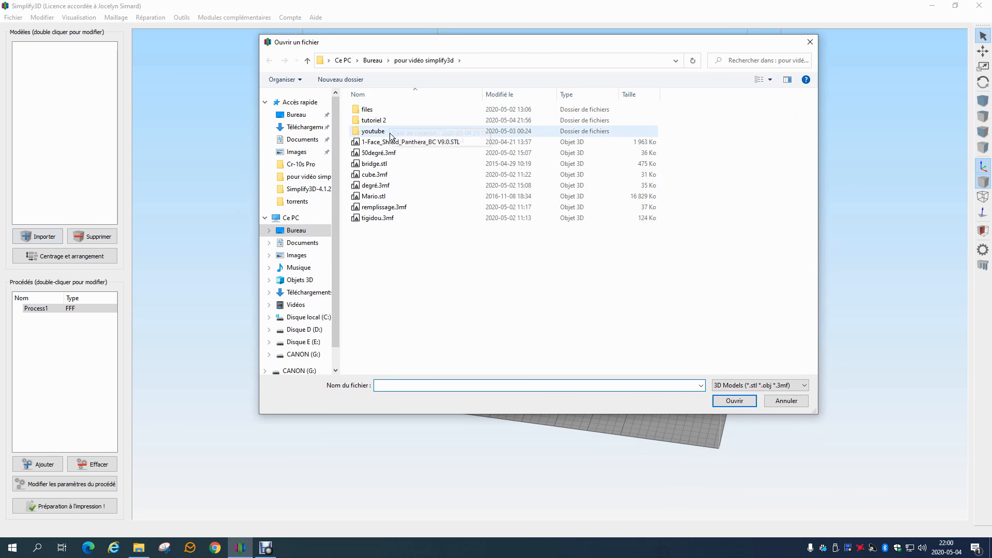
double_click(375, 174)
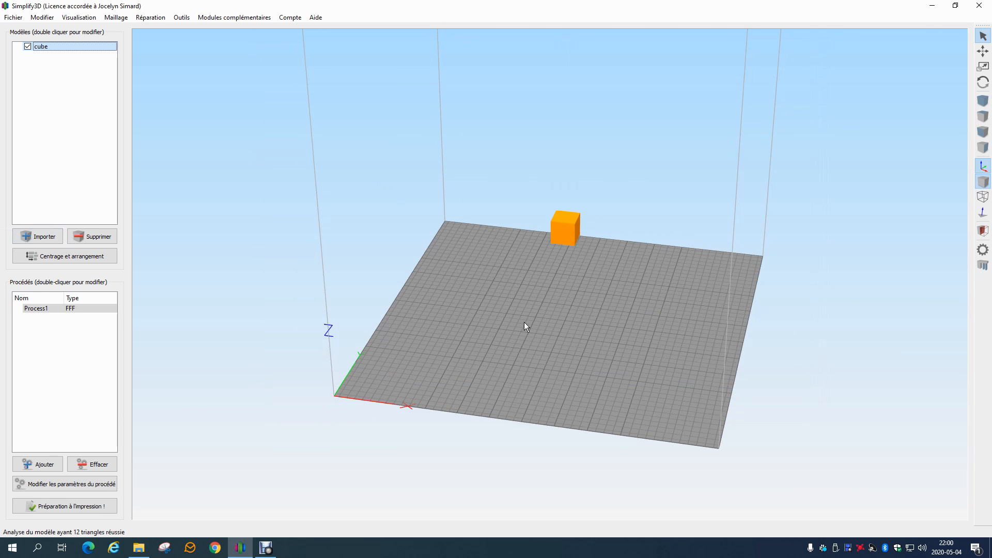
scroll(552, 354, up, 5)
scroll(554, 355, up, 5)
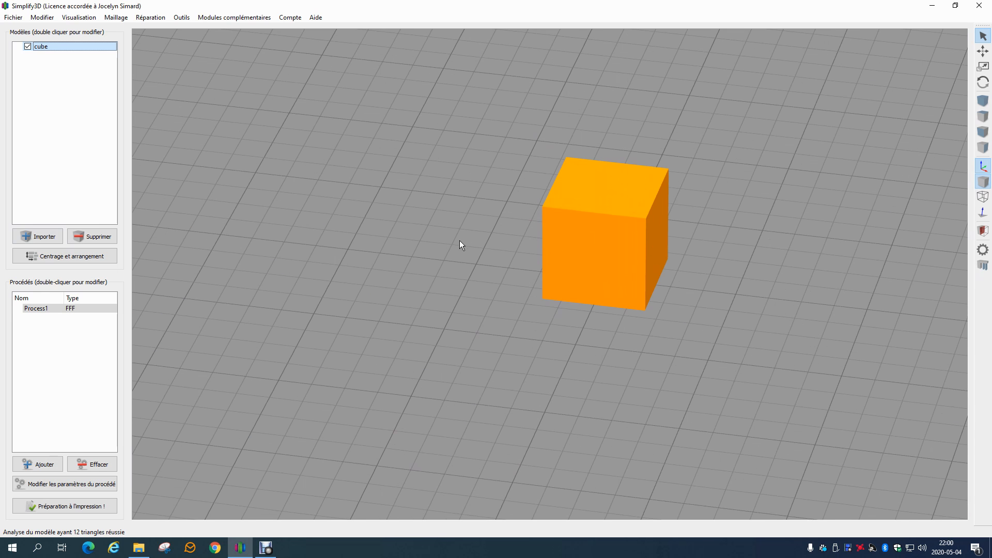
Step: Slice the cube, examine its infill and perimeters partway through the print with the animation, and leave the preview
click(68, 506)
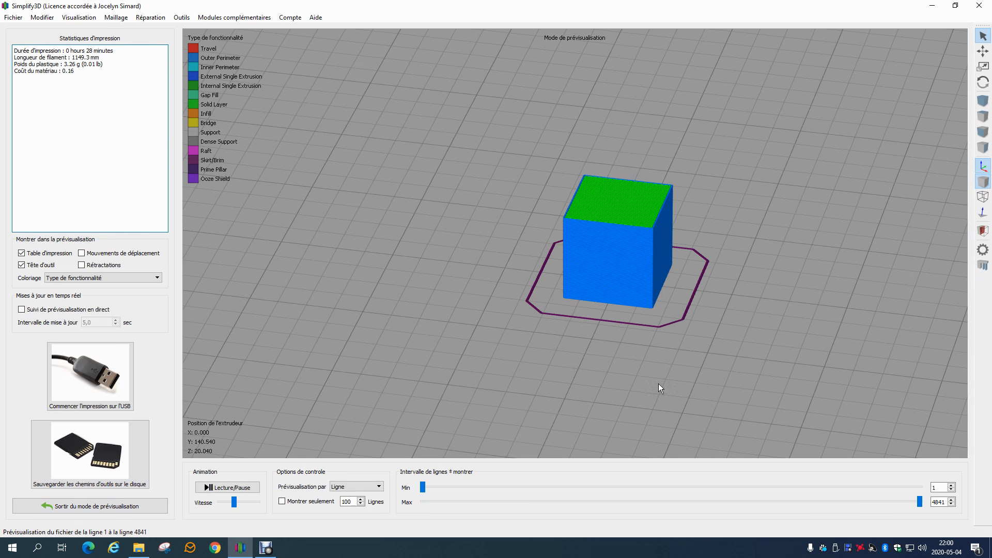
drag(920, 504, 655, 502)
scroll(637, 271, up, 8)
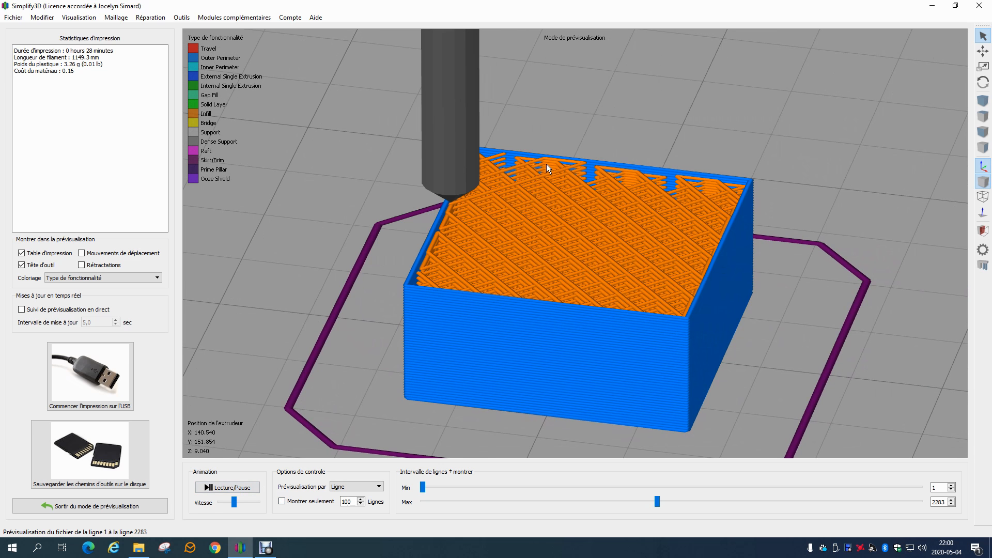
click(247, 491)
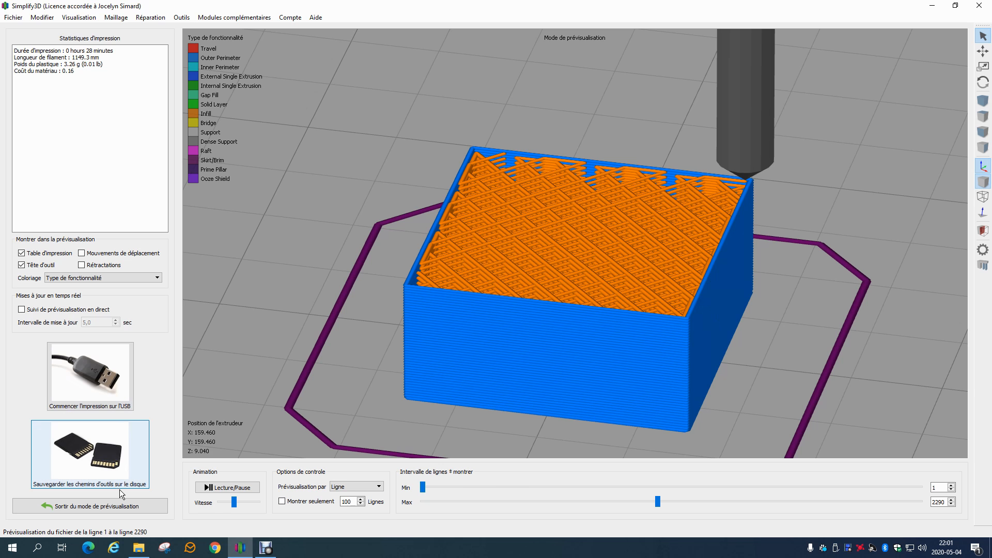
click(149, 507)
scroll(310, 254, down, 3)
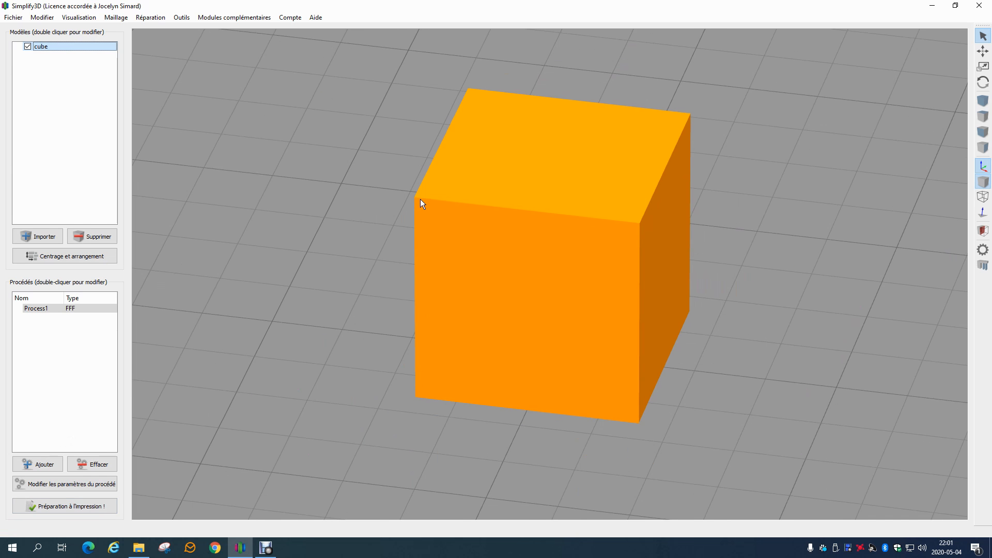
Step: Reopen the settings of Process1 and try a retraction distance of 1,00 mm
double_click(60, 306)
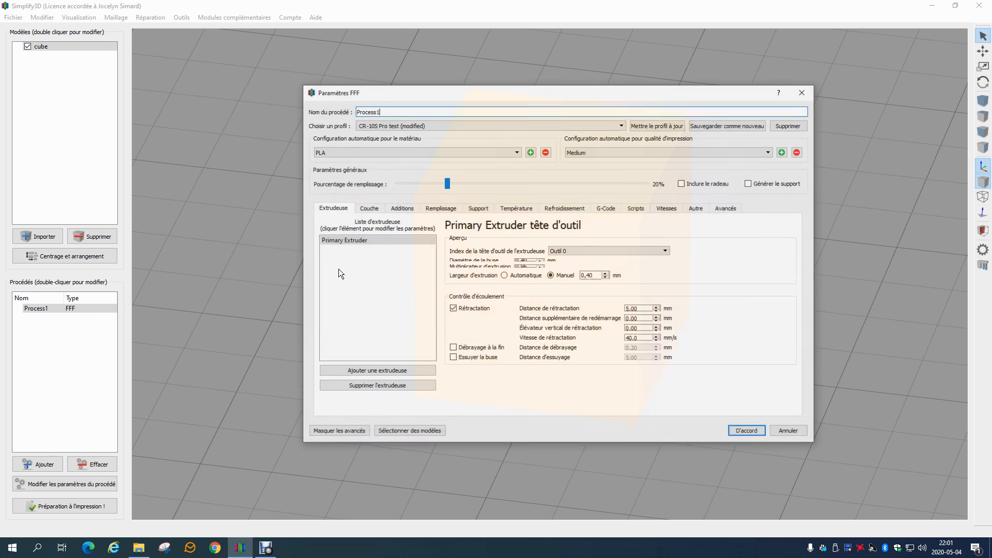
double_click(648, 328)
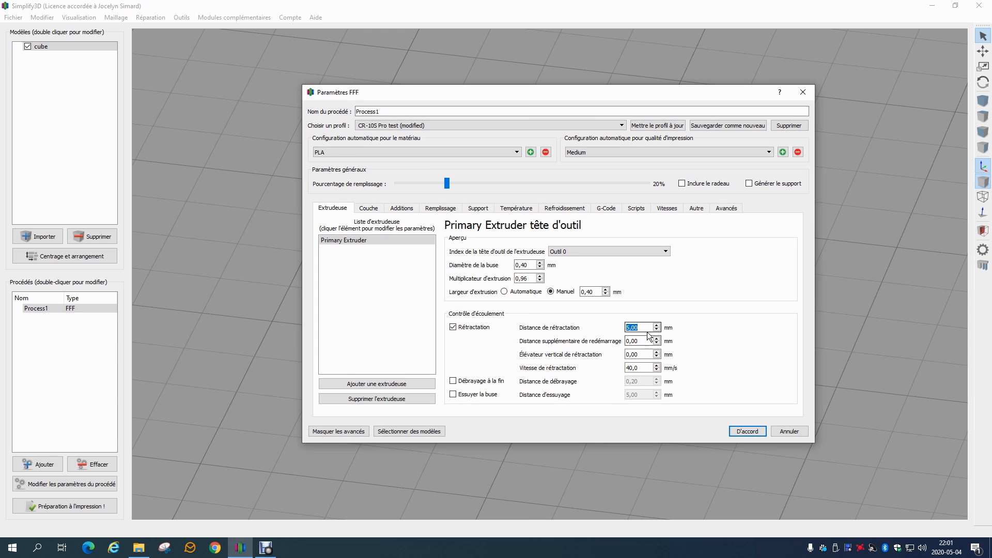
click(627, 327)
double_click(626, 328)
drag(641, 328, 611, 335)
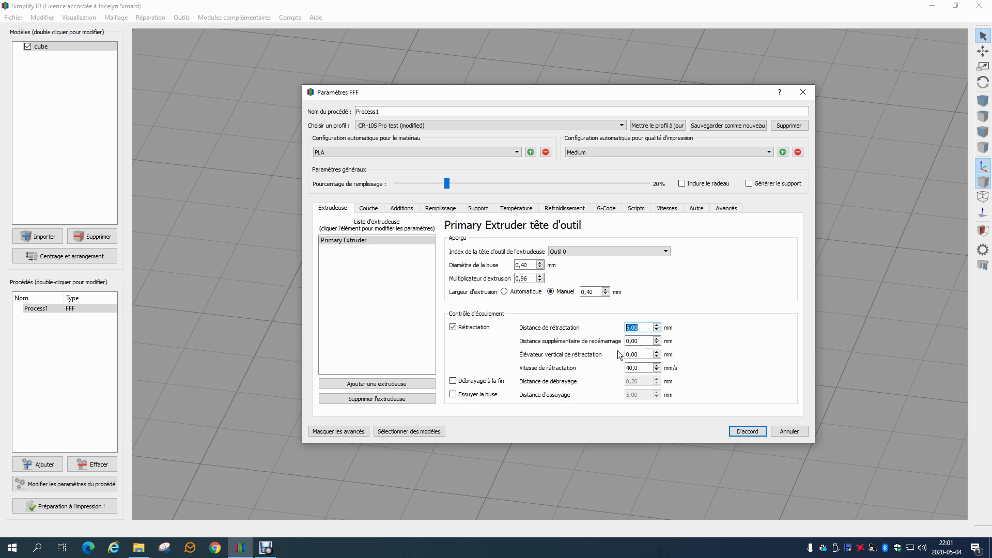
text(1,00)
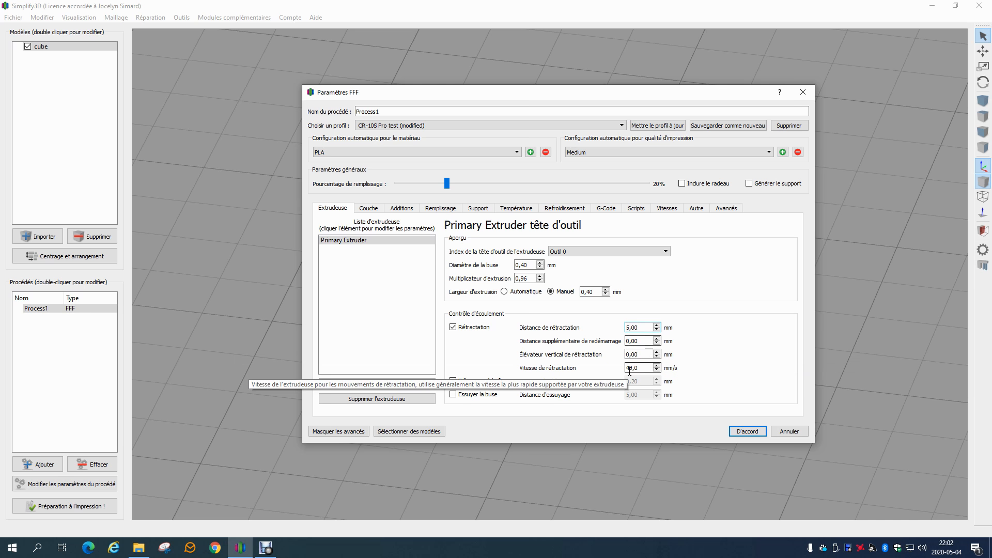
Step: Try 0,2 mm and -0,2 mm as the extra restart distance, reset it to 0, and accept the process settings
double_click(639, 341)
click(636, 352)
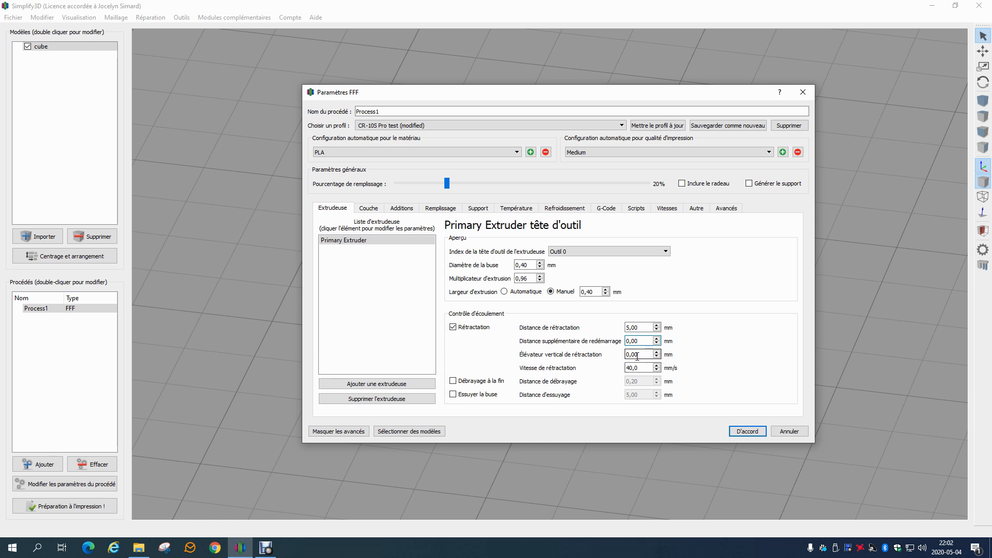
key(BackSpace)
key(BackSpace)
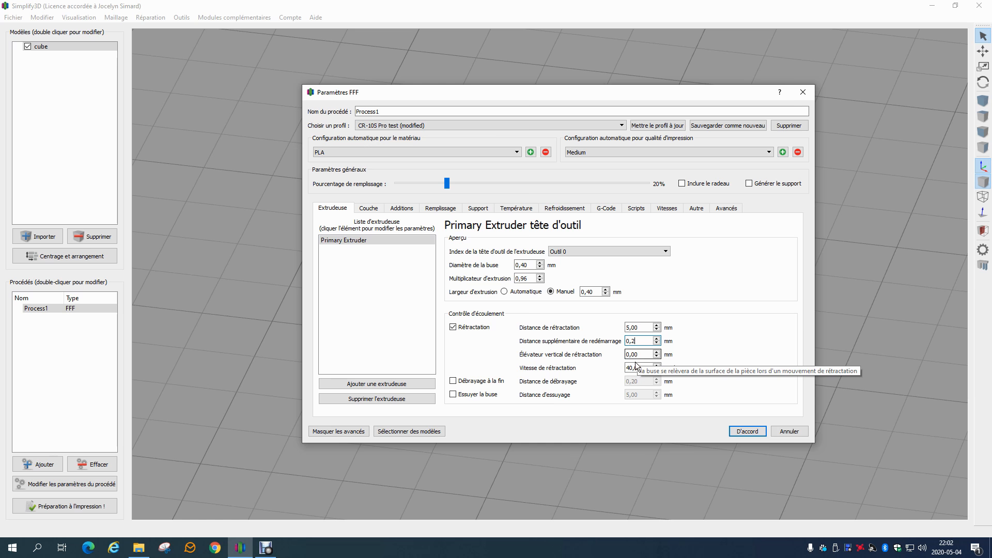
text(2)
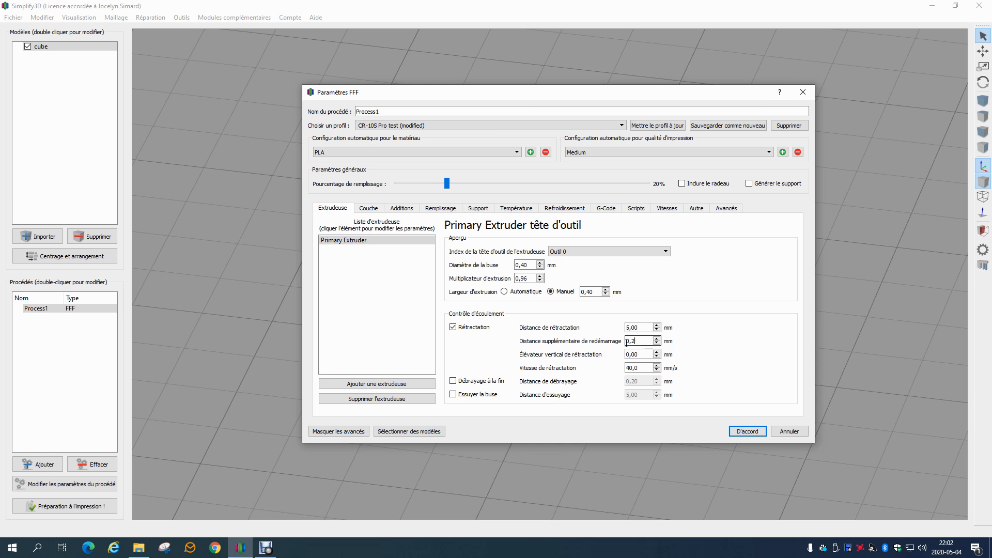
click(627, 341)
text(-)
drag(643, 343, 599, 344)
text(0)
click(741, 430)
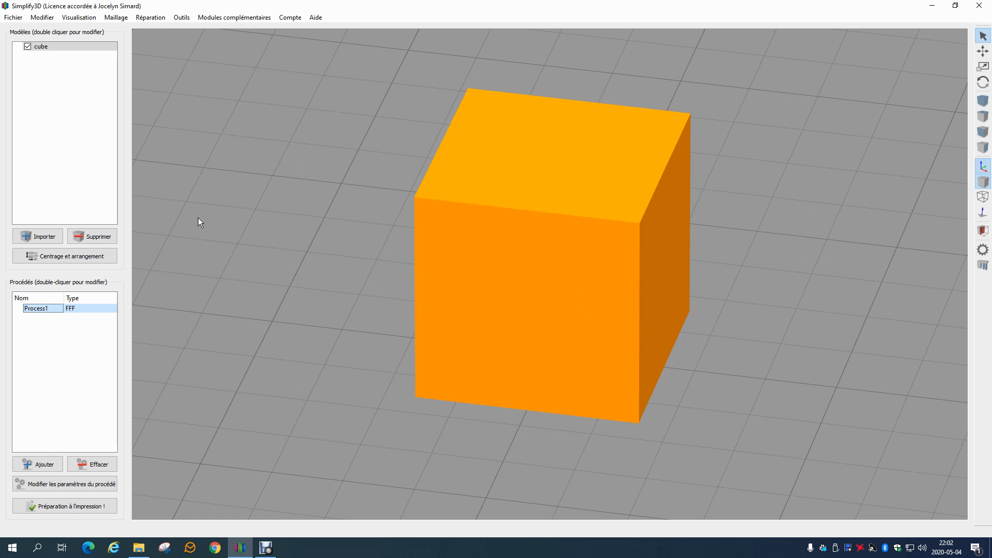
Step: Import the model remplissage.3mf and remove the cube from the print bed
click(32, 236)
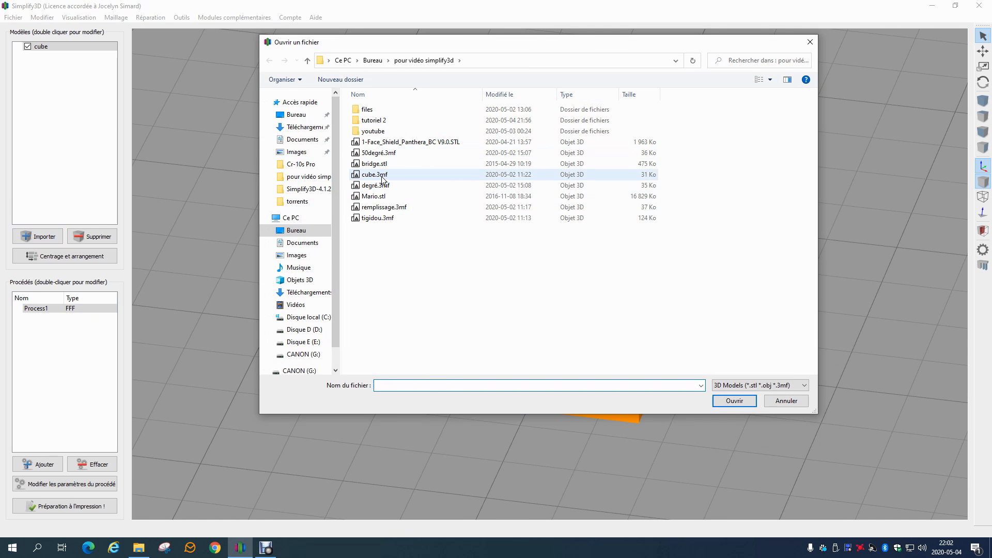
double_click(384, 207)
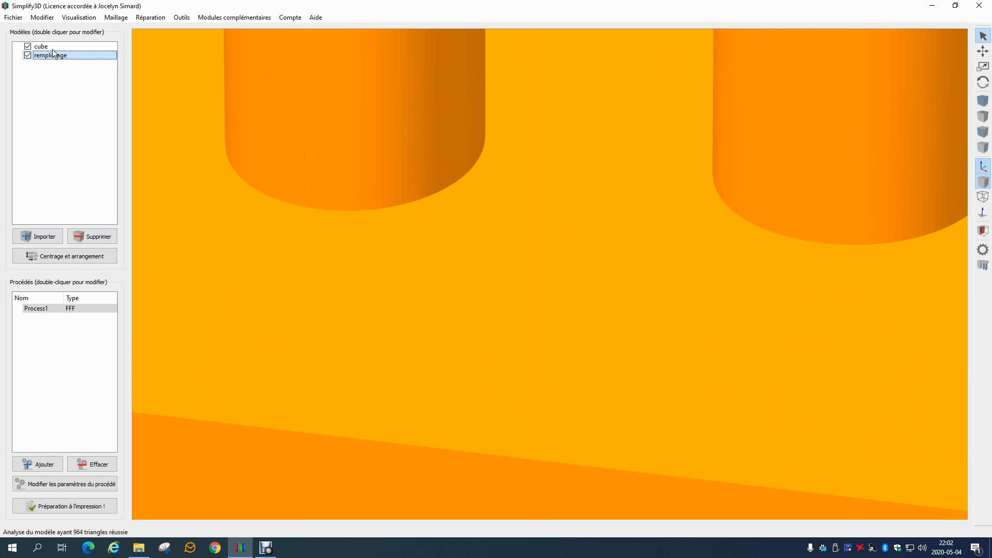
click(52, 49)
click(94, 235)
scroll(367, 315, down, 5)
scroll(367, 314, down, 2)
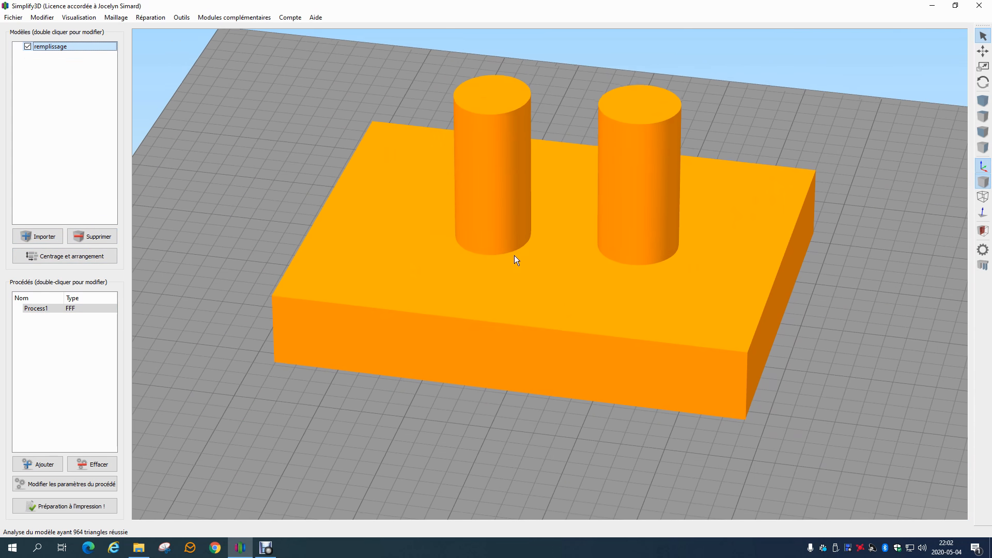
Step: Inspect the two-cylinder model, reopen the settings of Process1 and review the retraction and extra restart distances
drag(514, 255, 517, 243)
middle_drag(517, 242, 497, 335)
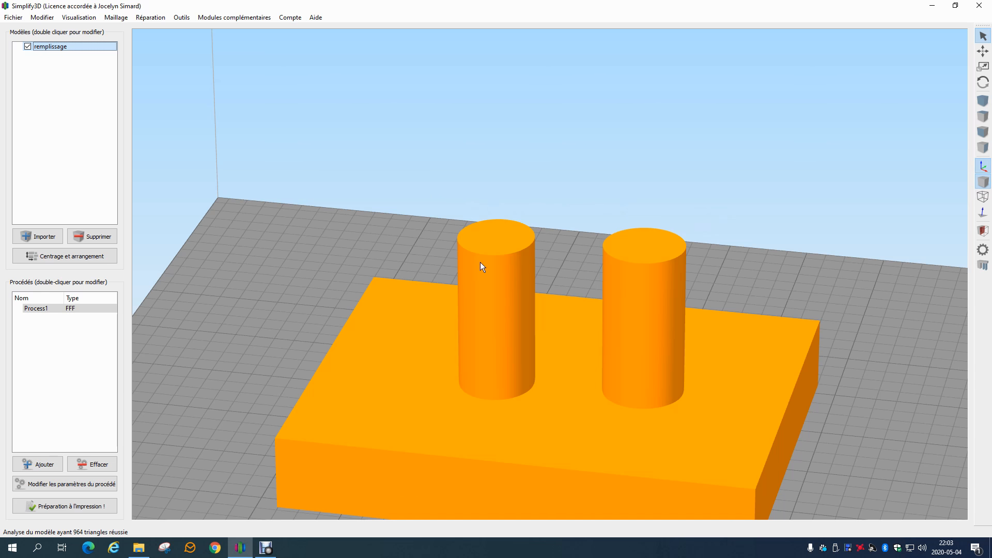
double_click(61, 308)
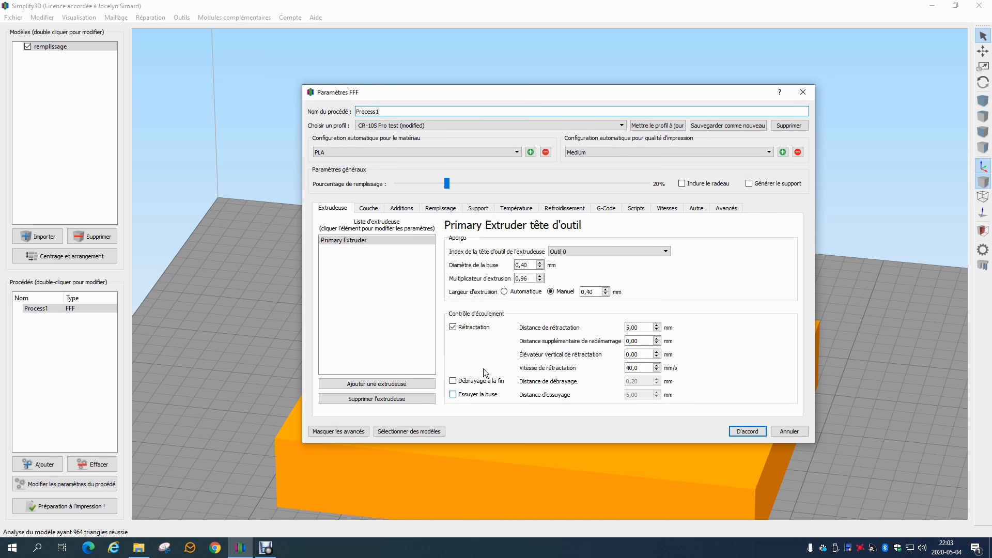
double_click(643, 342)
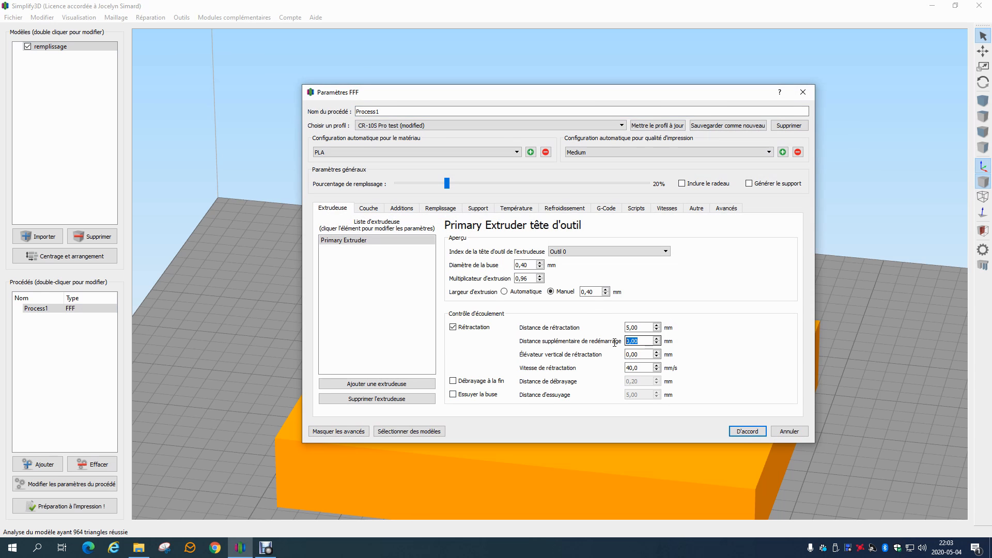
key(shift+Tab)
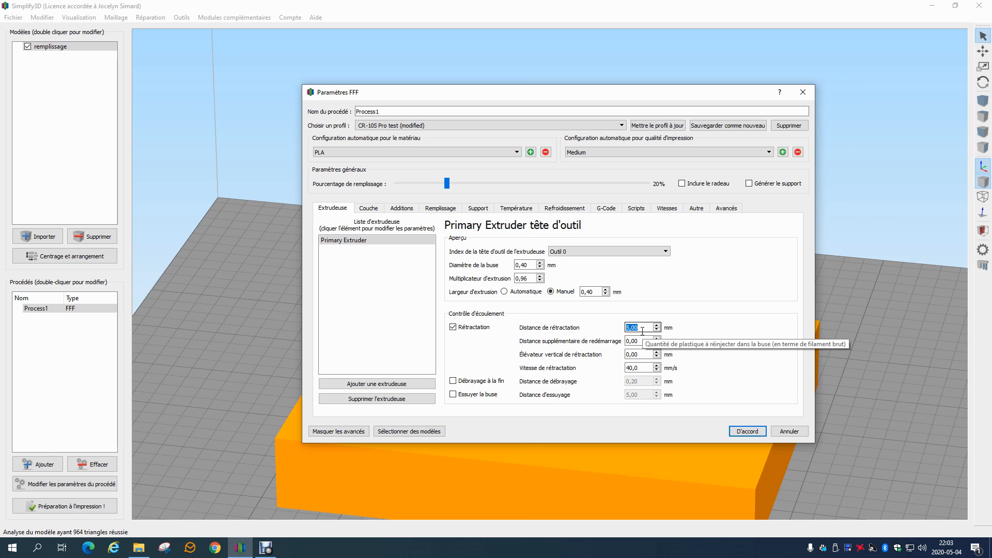
Step: Check the default printing speed, return to the retraction distance and accept the process settings
click(666, 208)
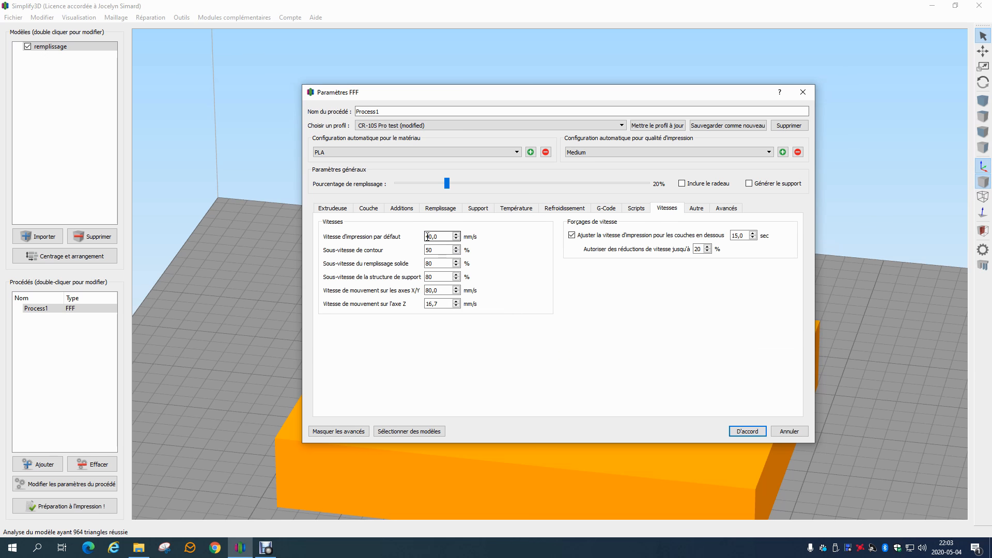
drag(429, 236, 410, 237)
click(332, 209)
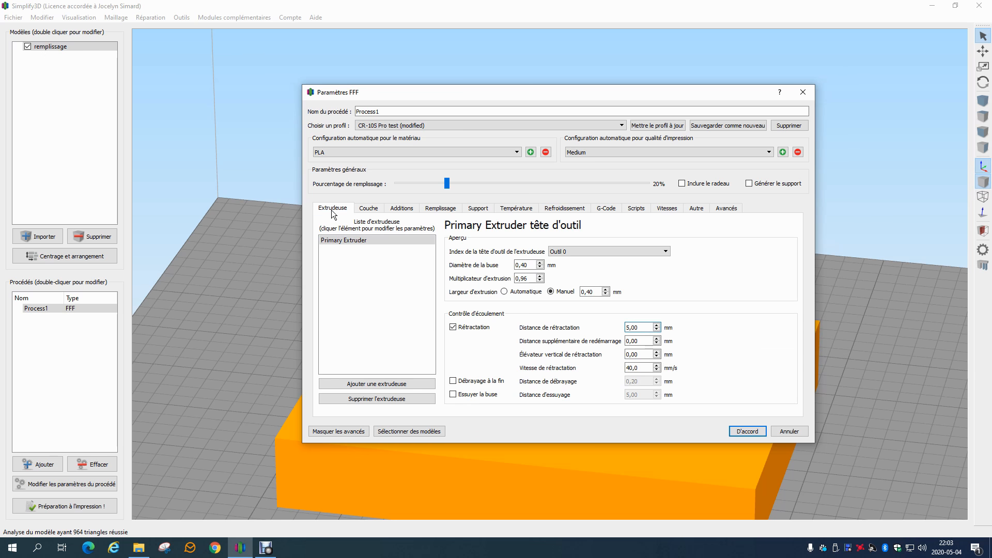
drag(630, 328, 617, 324)
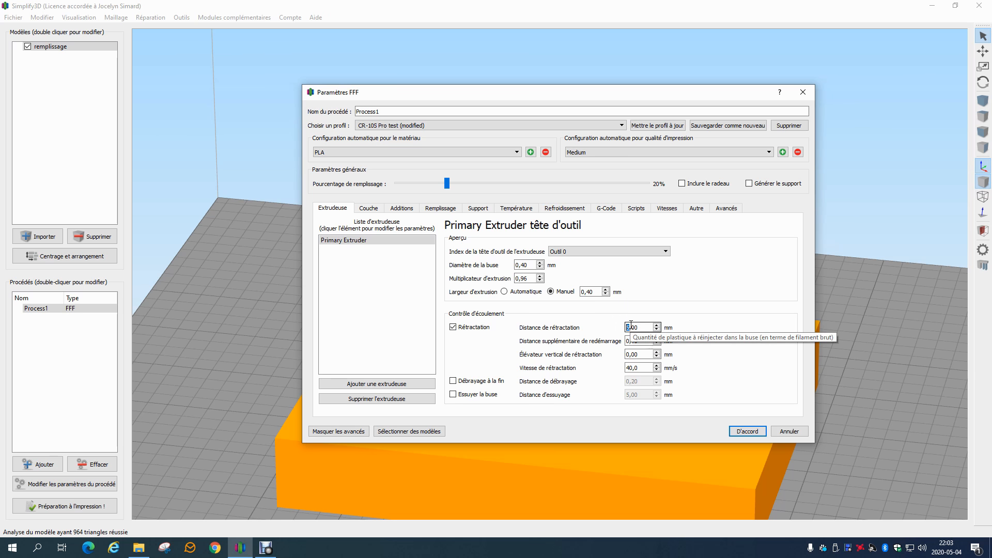
drag(648, 331, 608, 336)
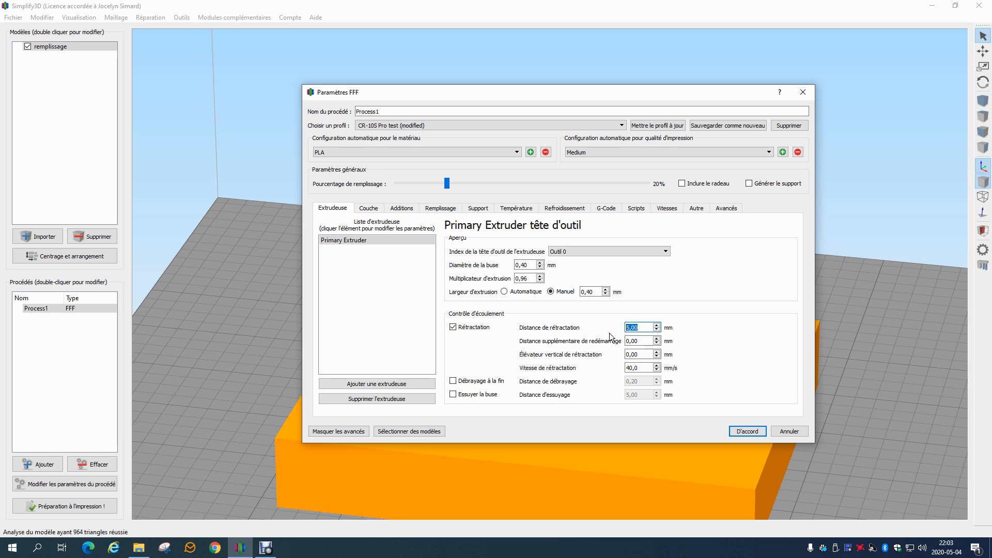
key(Tab)
click(747, 432)
Step: Remove the remplissage model from the print bed and import cube.3mf
click(92, 237)
click(37, 236)
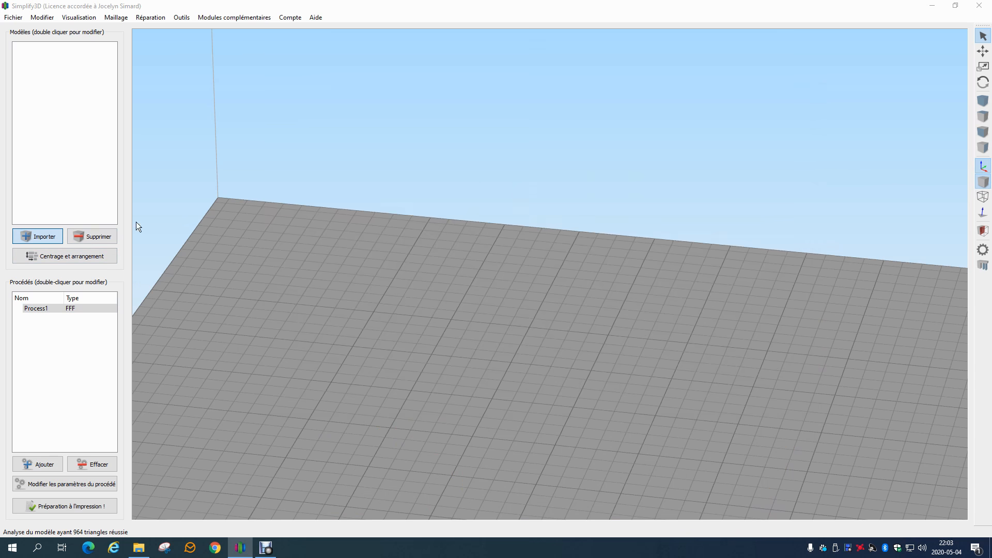
click(373, 164)
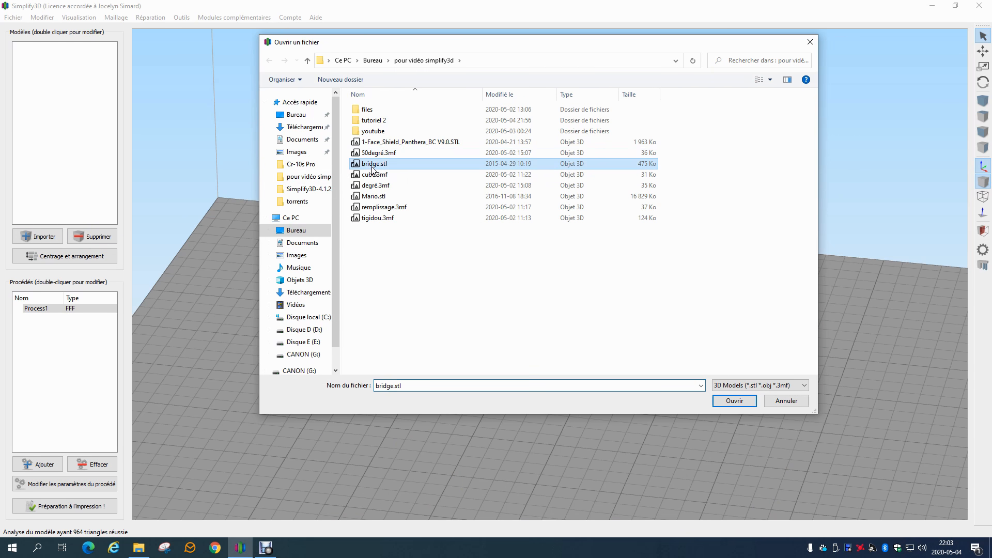
double_click(374, 175)
Step: Slice the cube, examine its infill and outer perimeter up to about line 4202, and leave the preview
scroll(604, 397, up, 5)
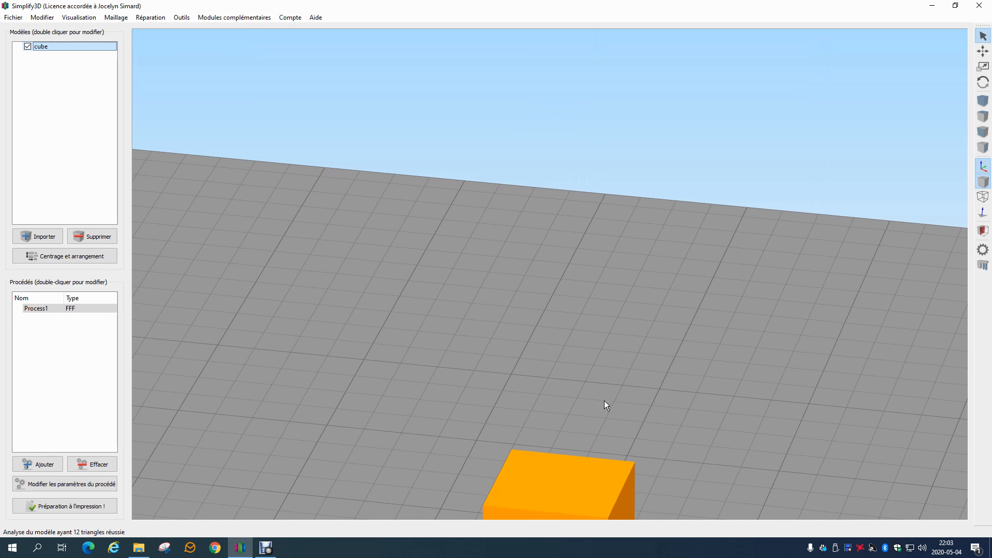
right_drag(604, 397, 612, 310)
scroll(612, 311, up, 4)
right_drag(591, 405, 588, 295)
click(67, 506)
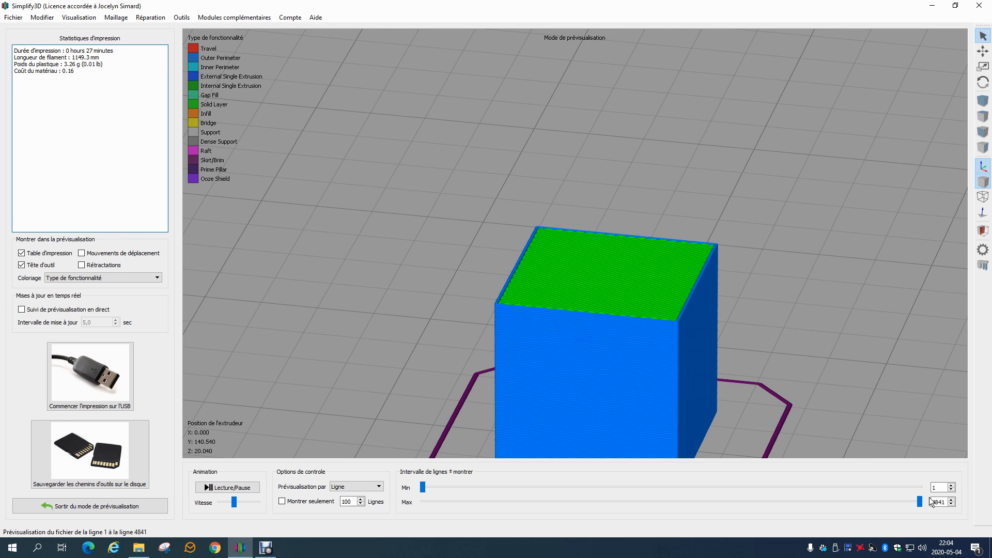
drag(919, 501, 845, 498)
scroll(701, 406, up, 5)
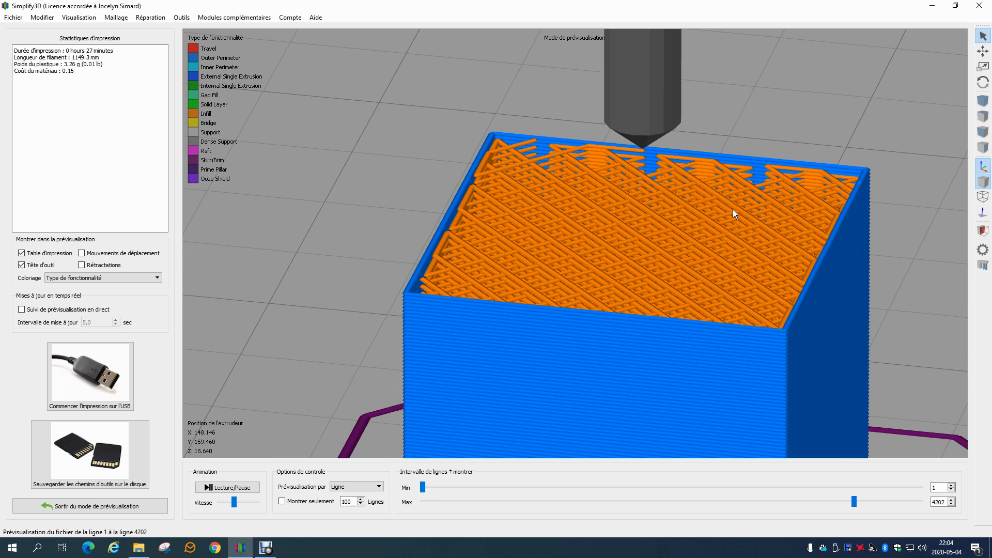
click(160, 501)
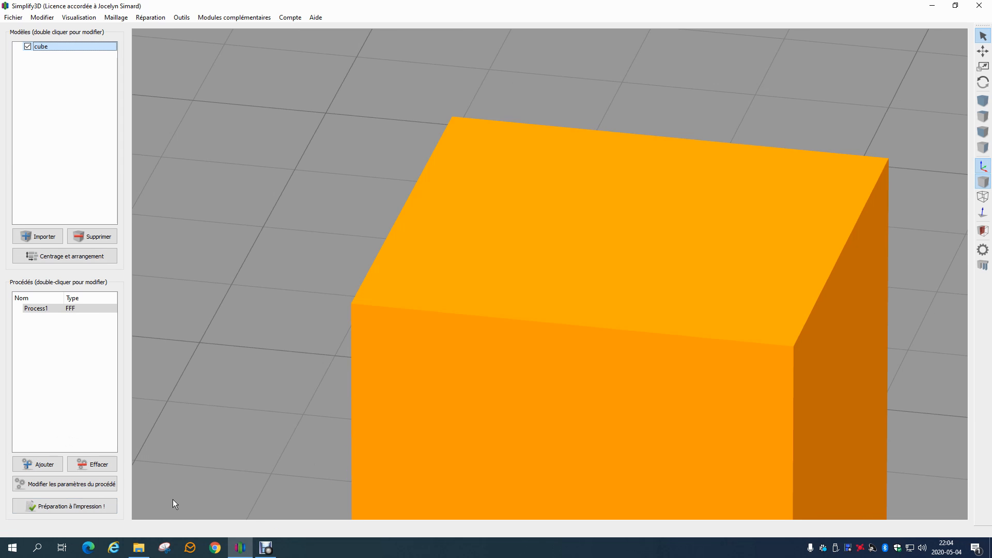
Step: Reopen the settings of Process1, try 0,2 mm as the retraction vertical lift and reset it to 0
double_click(89, 309)
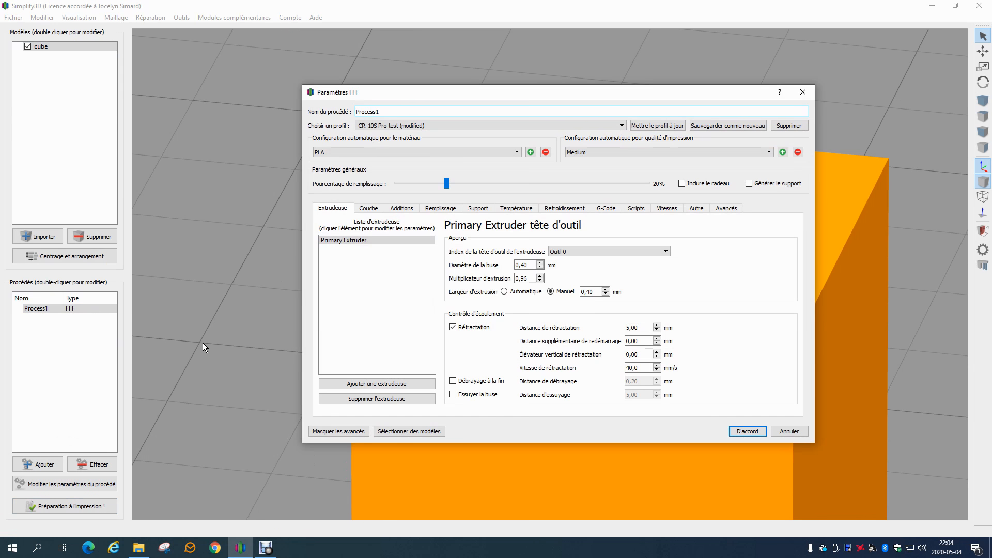
drag(632, 354, 641, 353)
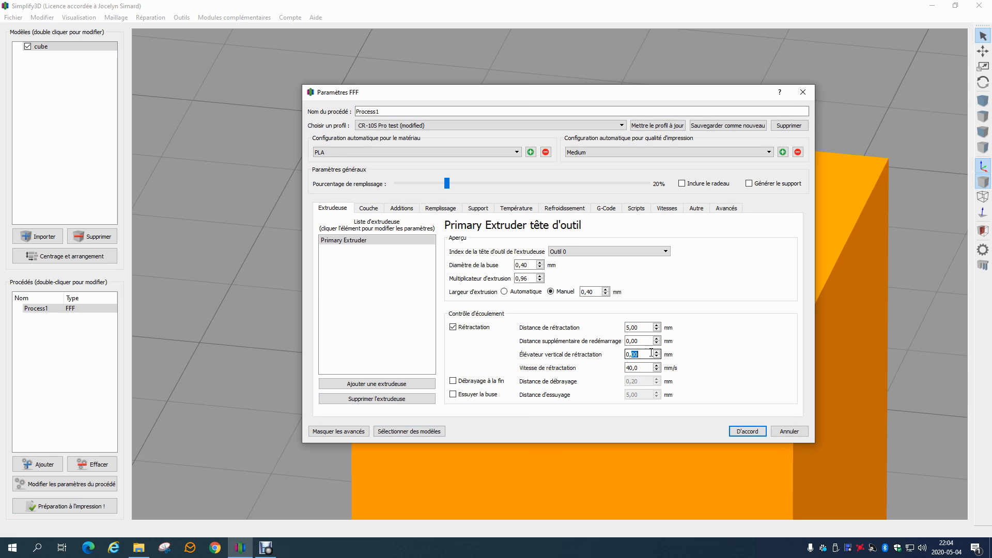
text(2)
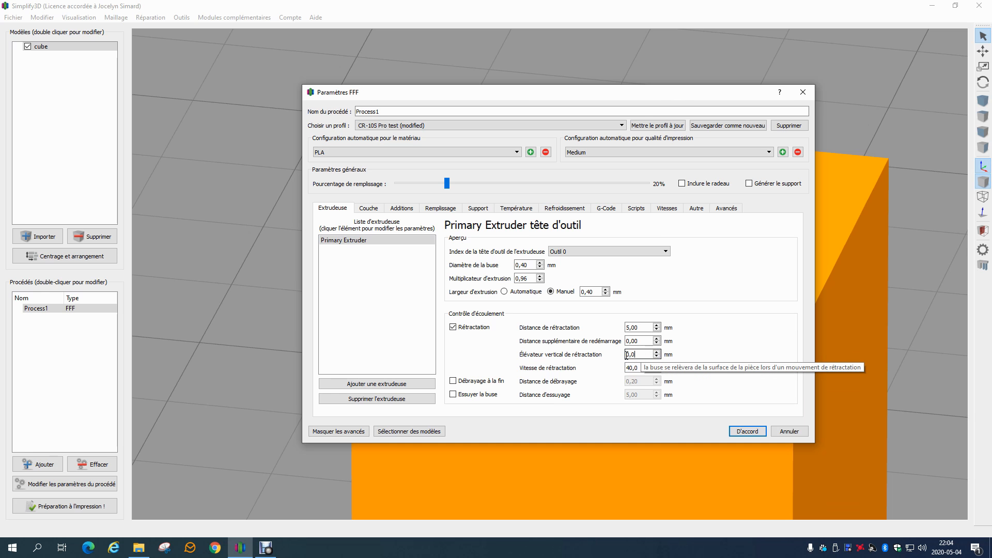
double_click(638, 355)
click(643, 355)
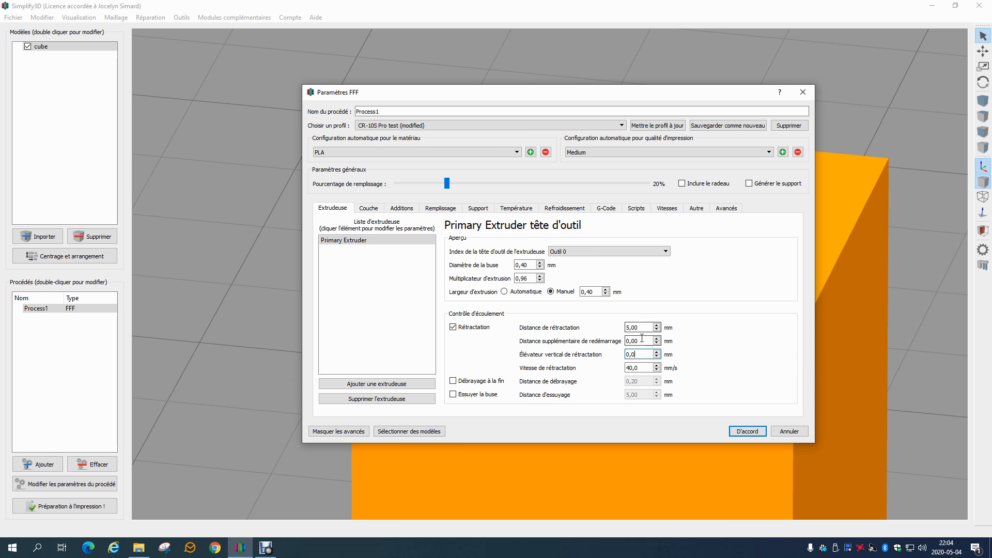
Step: Review the retraction speed and accept the process settings
click(631, 367)
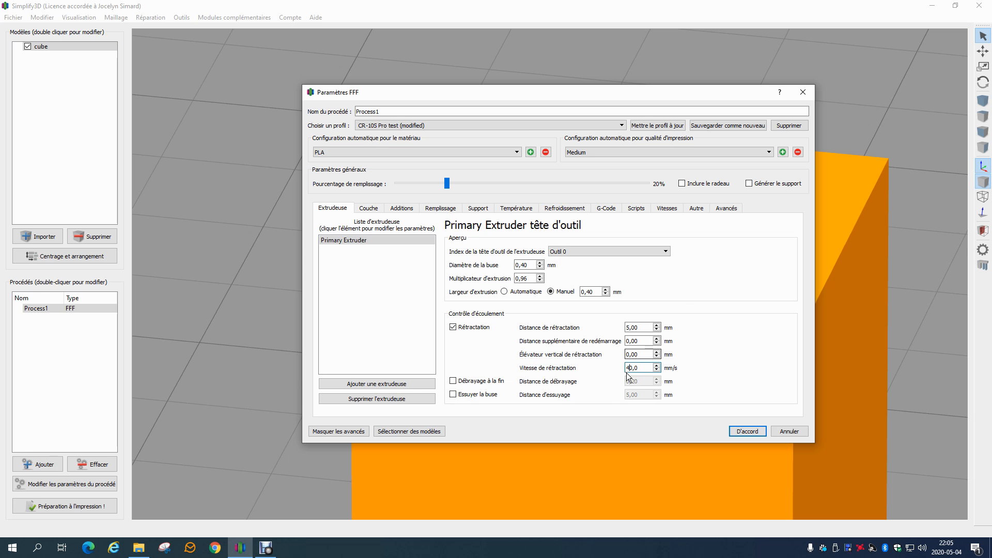
double_click(624, 370)
click(745, 431)
Step: Slice the cube again, examine its outer walls and infill up to line 3970, and leave the preview
scroll(520, 436, up, 5)
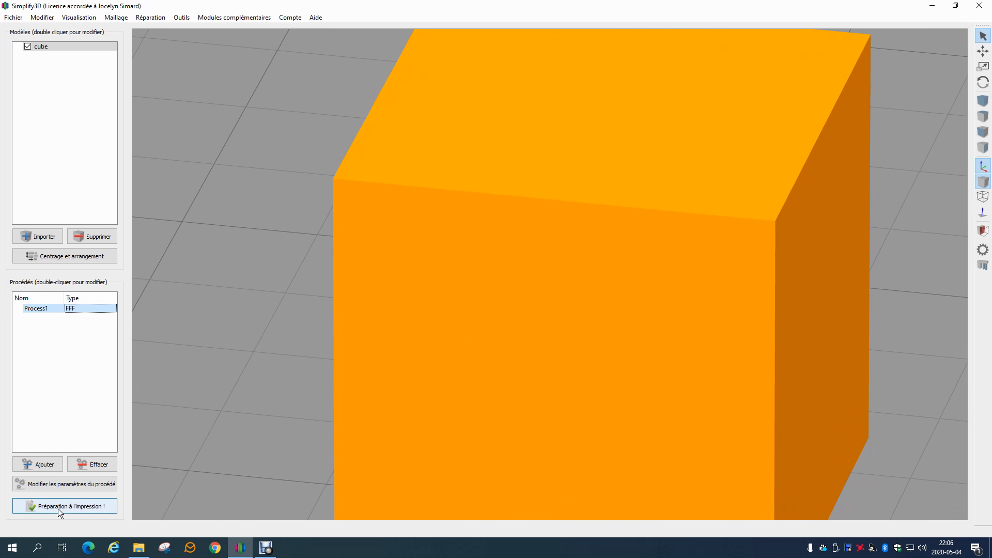
click(58, 507)
drag(919, 501, 830, 501)
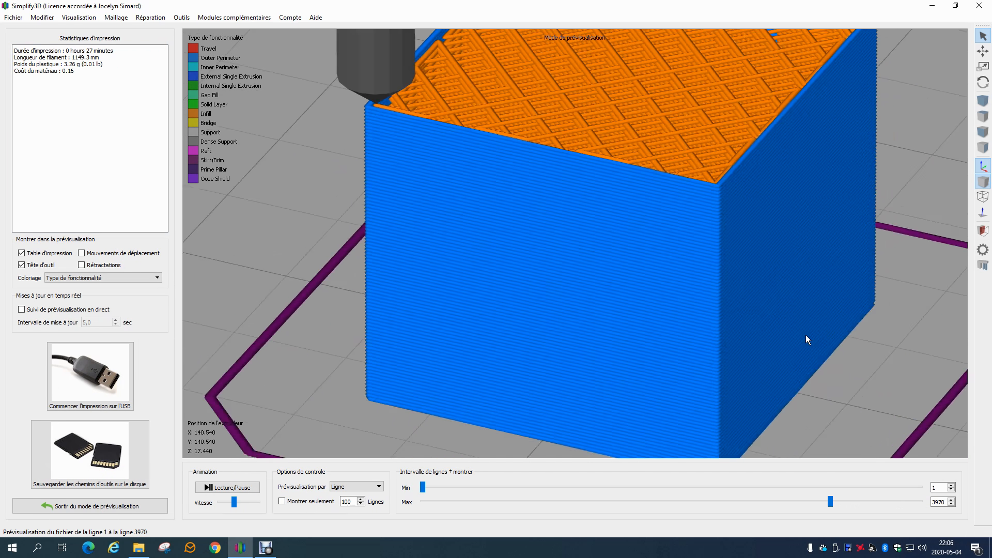
drag(813, 334, 716, 289)
drag(744, 207, 374, 390)
click(111, 507)
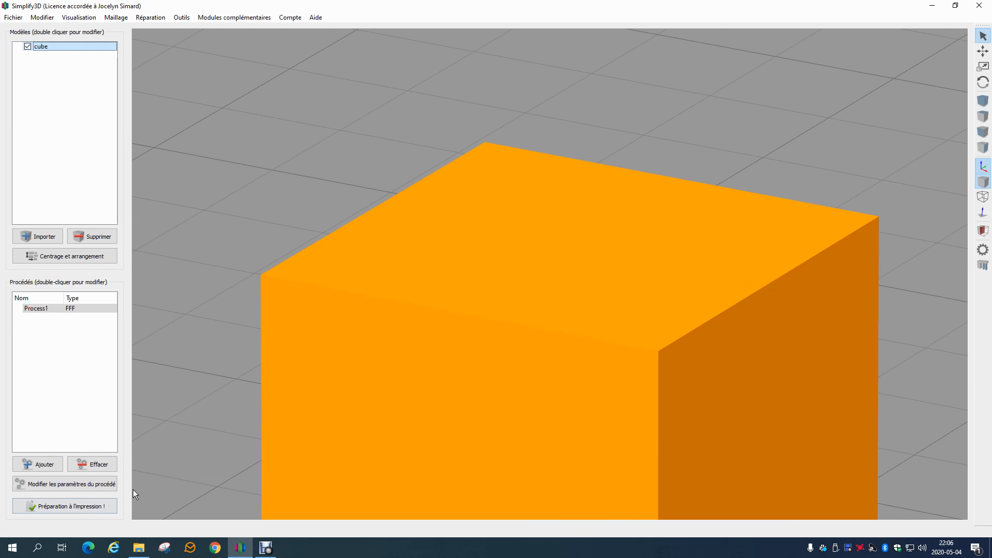
Step: Enable coasting at the end in Process1 with a coasting distance of 5 mm, and accept the settings
double_click(36, 308)
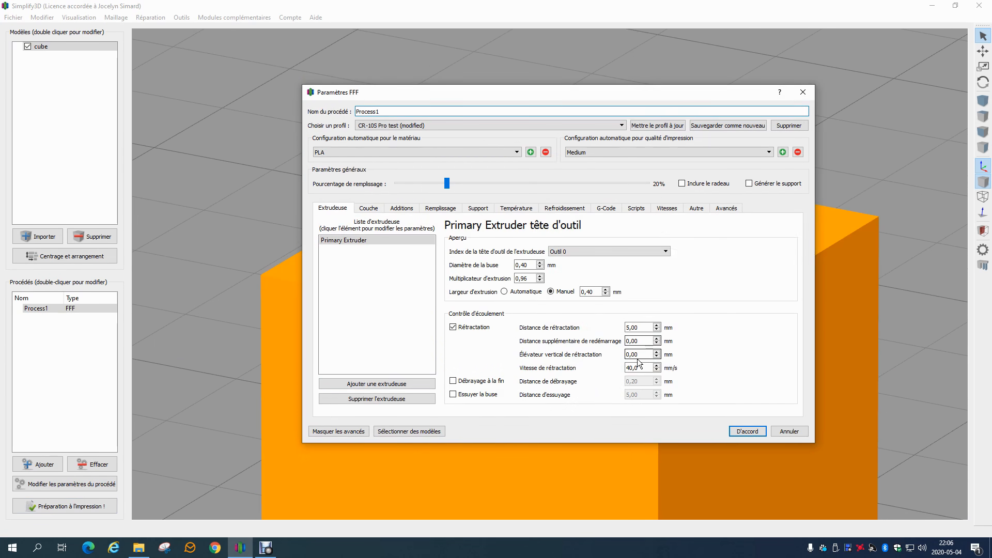
click(475, 381)
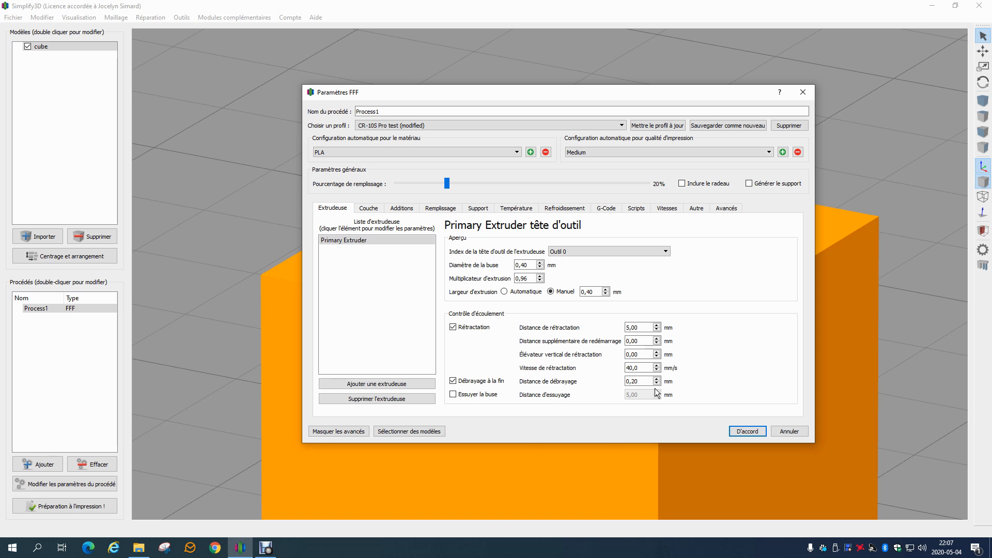
drag(642, 382, 622, 382)
text(5,)
click(746, 431)
Step: Slice the cube with coasting, examine the perimeter corners partway through the print and with the animation, and leave the preview
click(113, 499)
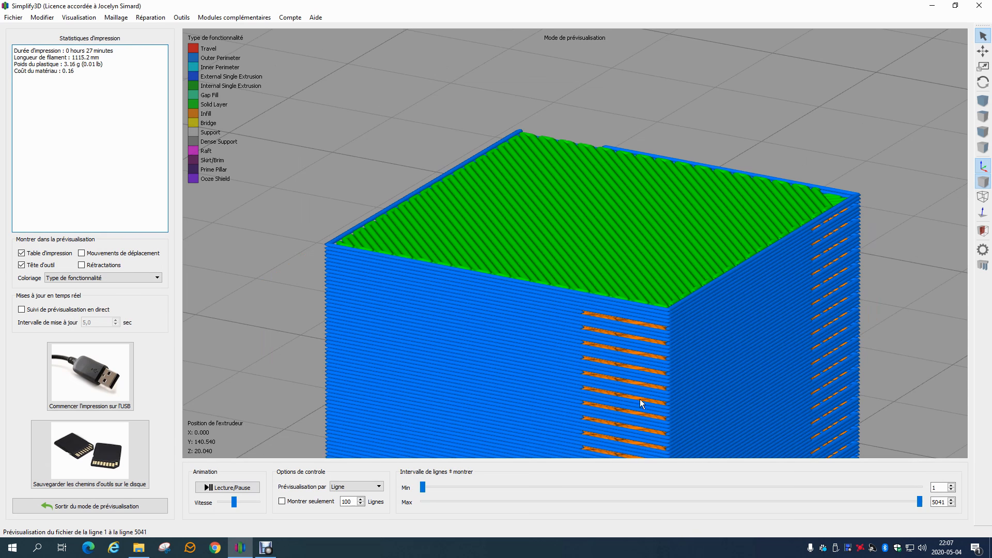
drag(739, 362, 535, 363)
drag(919, 501, 879, 500)
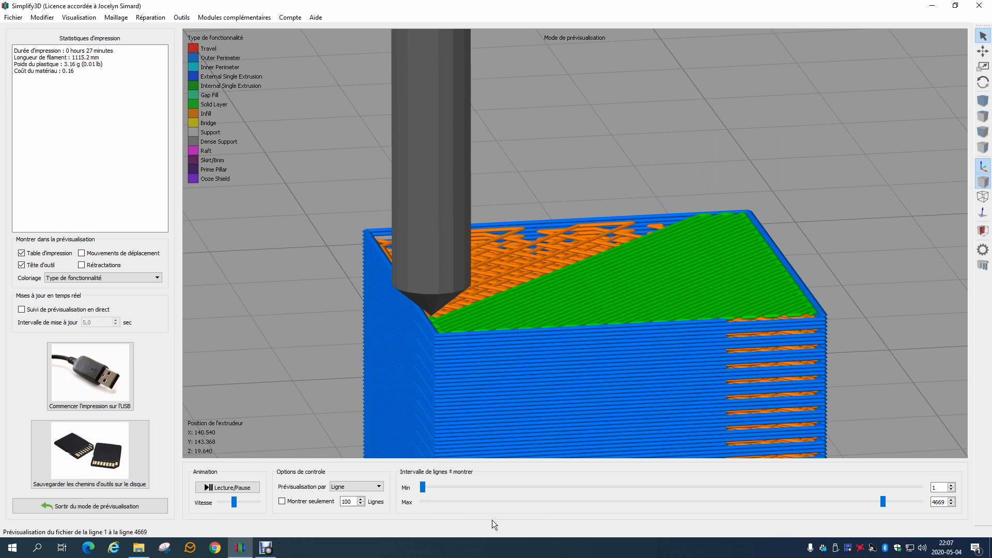
drag(834, 382, 656, 336)
scroll(656, 336, up, 1)
click(239, 489)
click(98, 505)
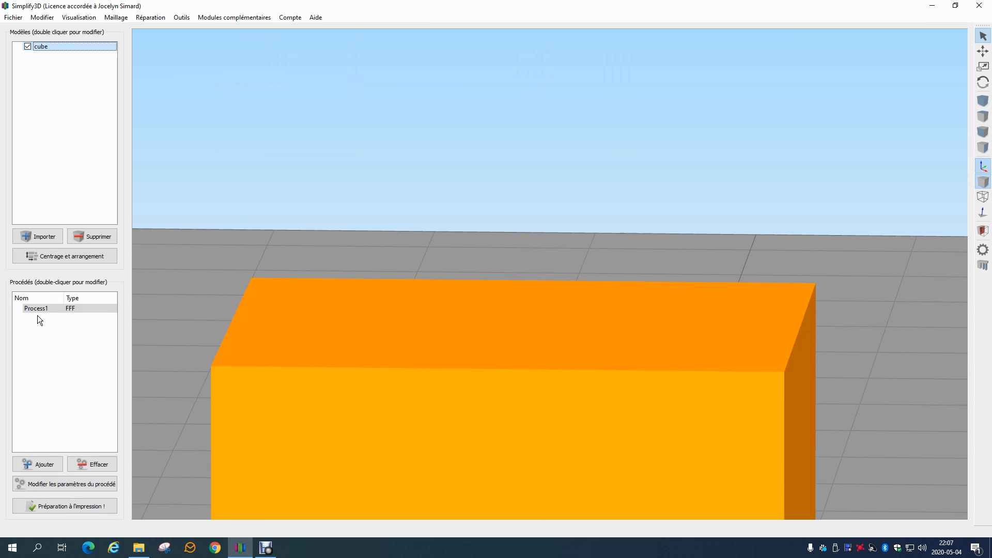
Step: Set the top solid layers of Process1 to 0, reduce the infill percentage to its minimum, and accept the settings
double_click(39, 310)
click(418, 207)
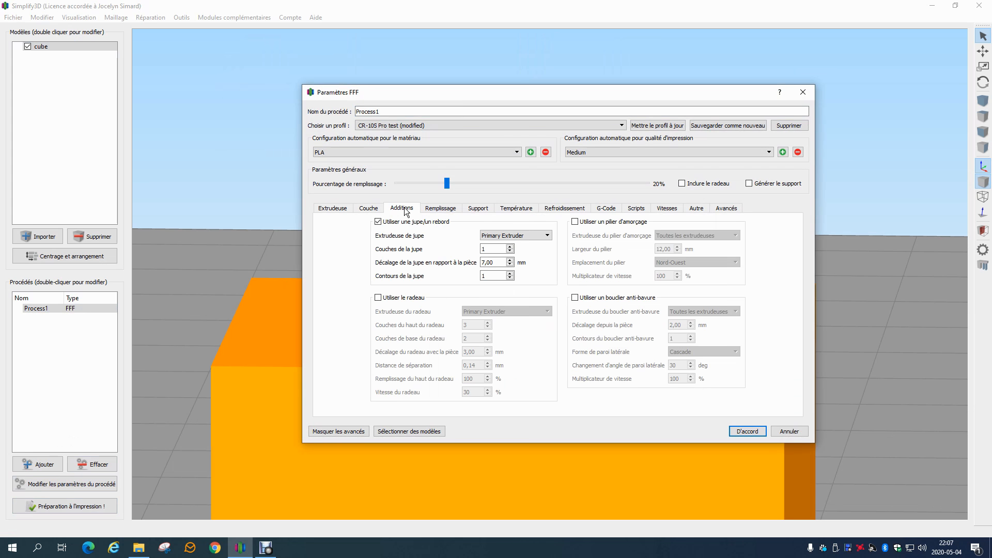
click(368, 207)
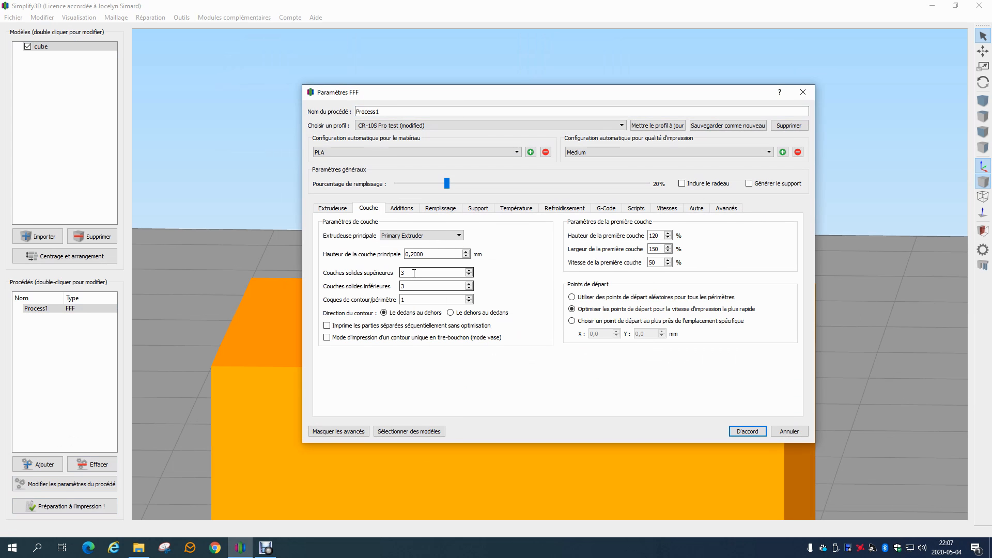
drag(413, 272, 390, 272)
text(0)
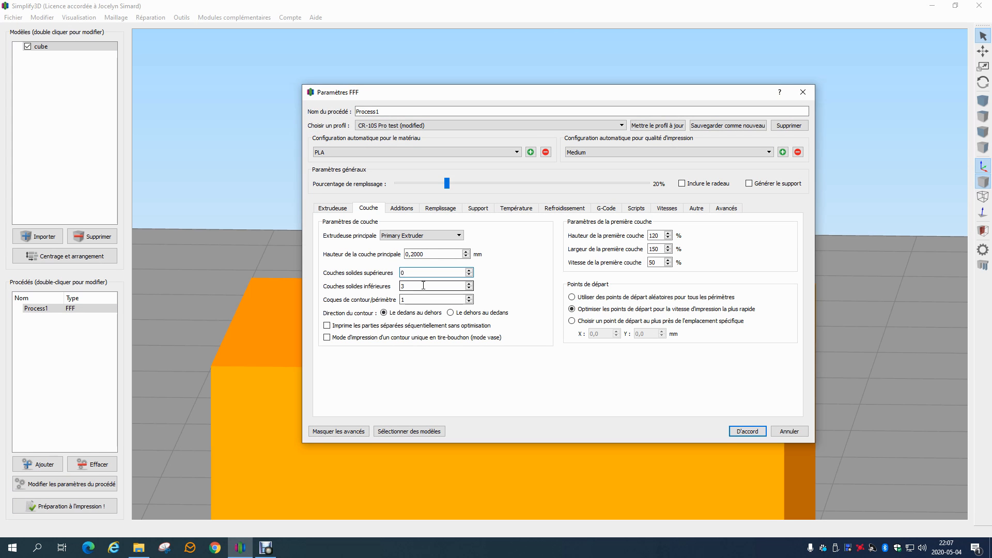
drag(406, 286, 397, 286)
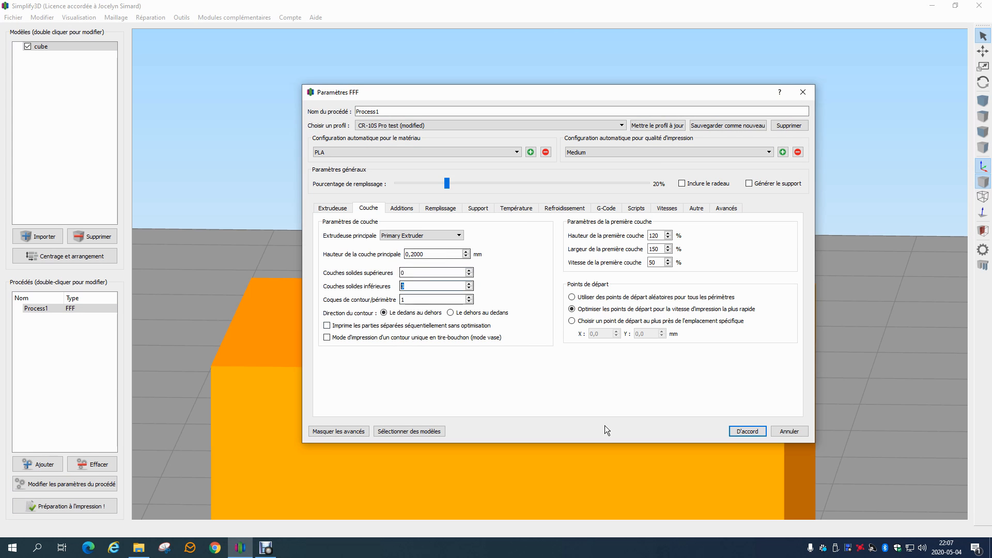
drag(447, 183, 397, 183)
click(748, 432)
Step: Slice the hollow cube, examine its single perimeter walls, play the print animation briefly, and leave the preview
click(55, 505)
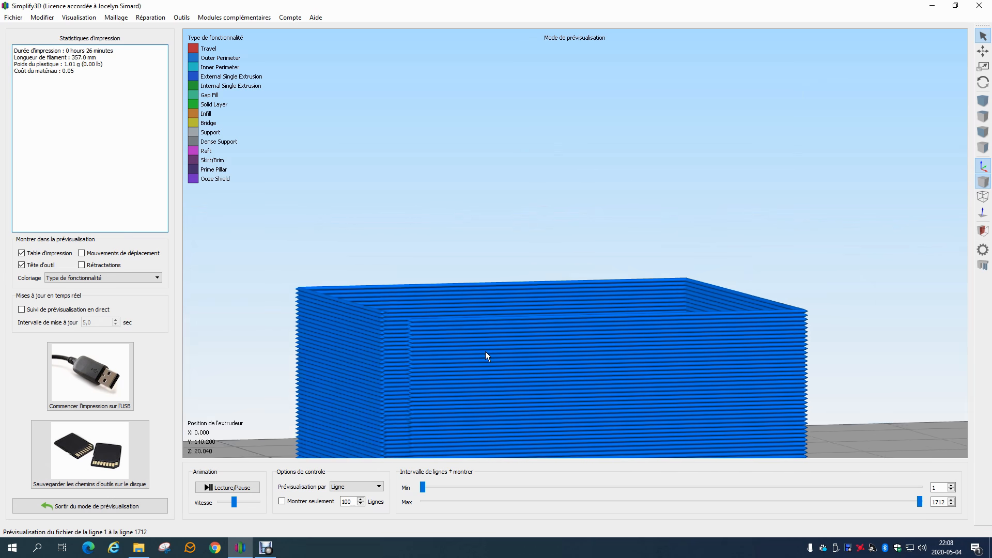
drag(485, 351, 389, 408)
scroll(649, 379, up, 3)
click(231, 488)
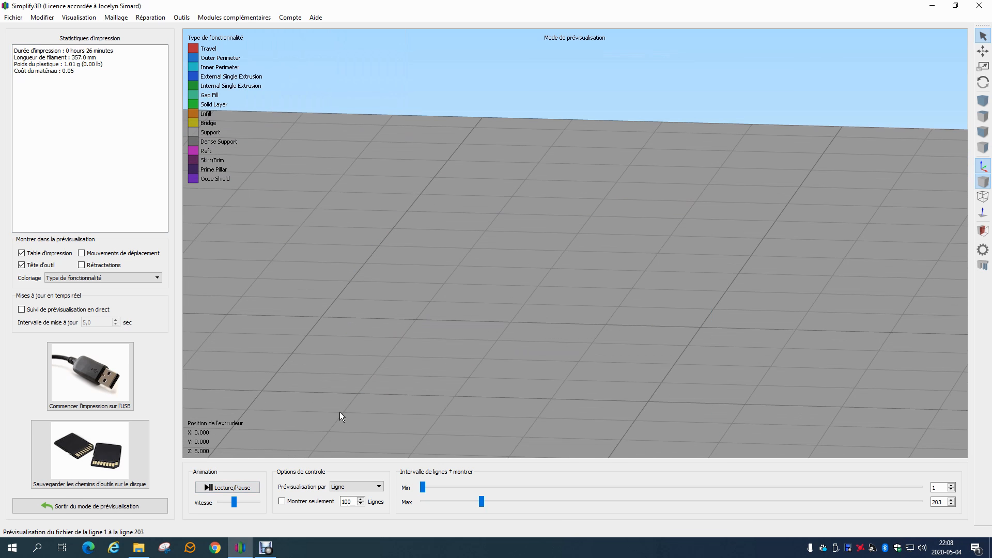
scroll(396, 367, down, 10)
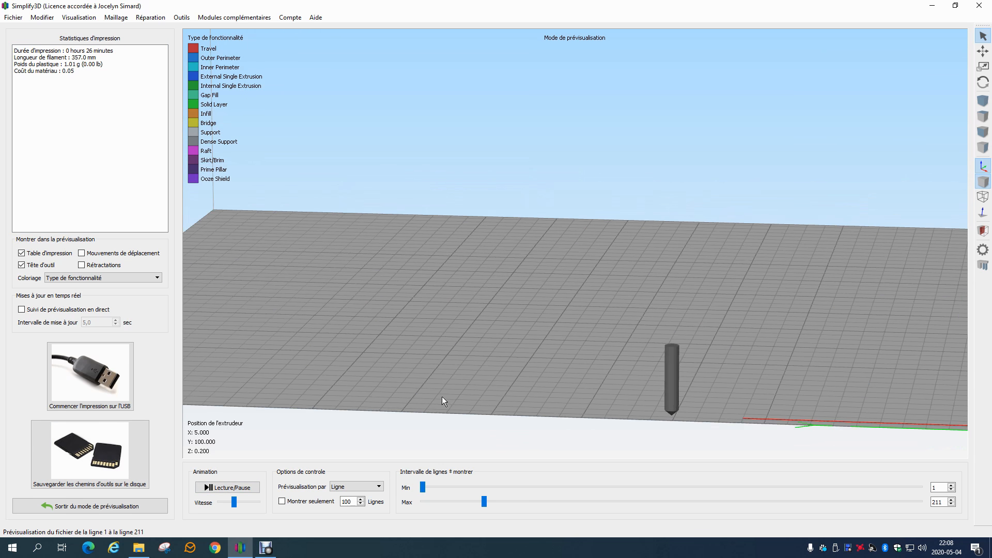
click(88, 508)
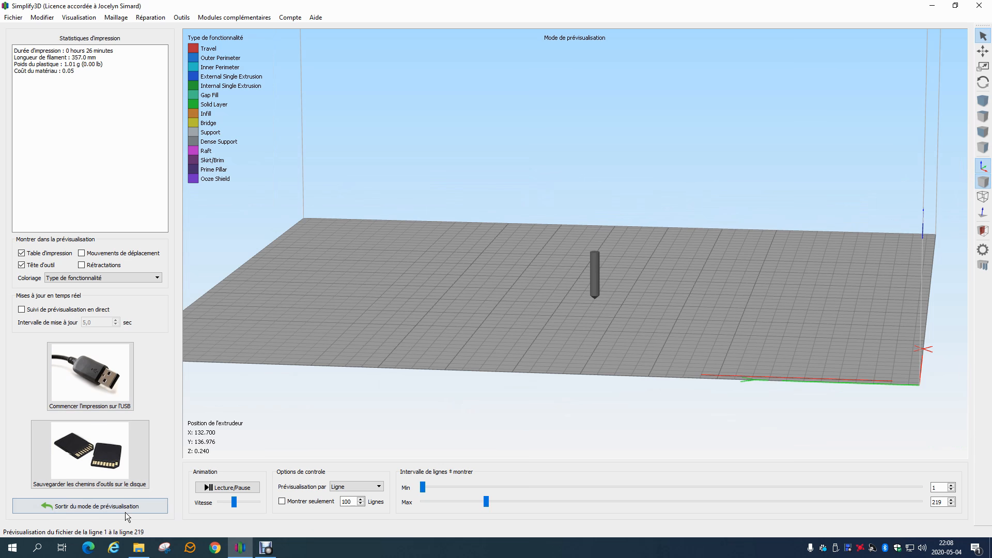
Step: Slice the hollow cube again, play the print animation at a faster speed, examine the coasting gaps in the walls, and leave the preview
click(82, 506)
click(228, 487)
drag(235, 503, 239, 502)
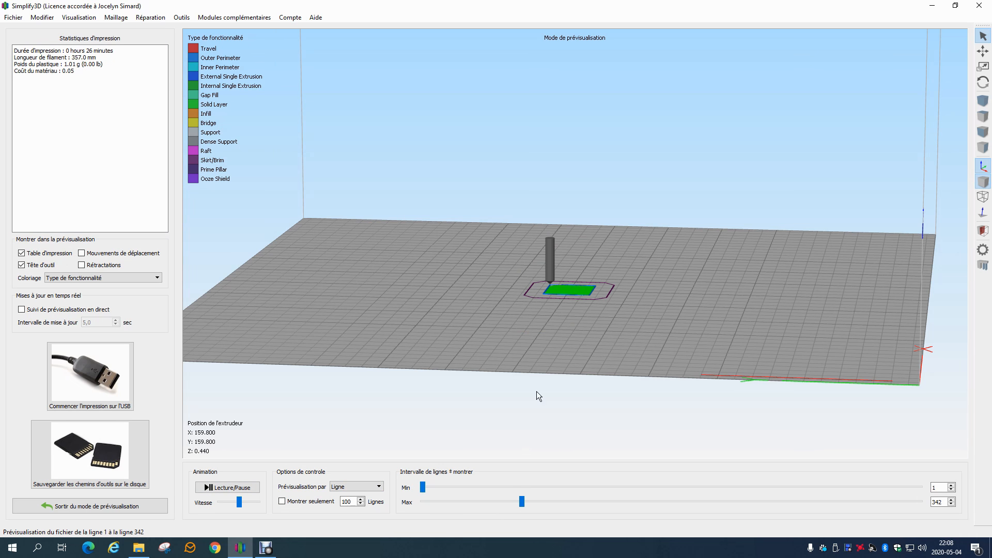
scroll(550, 340, up, 5)
scroll(553, 310, up, 8)
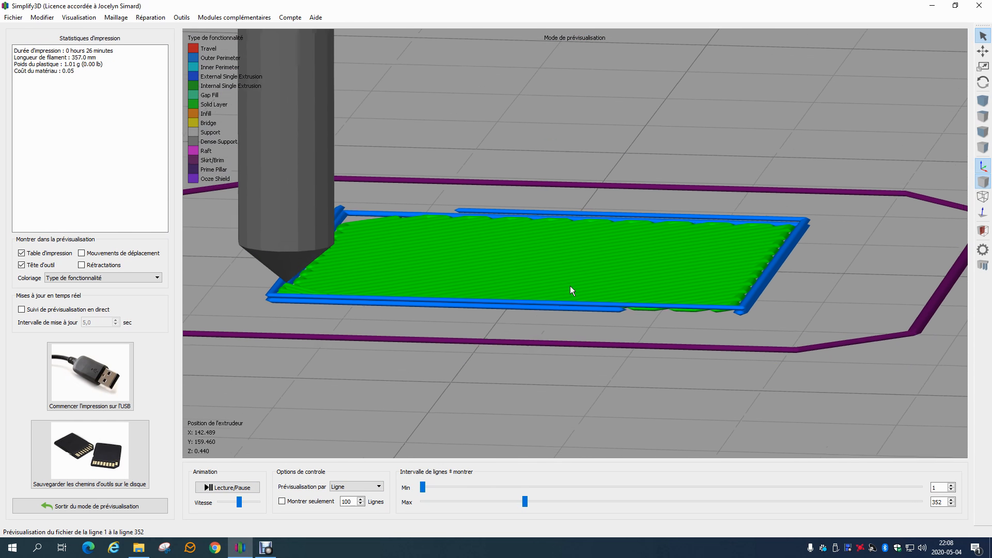
drag(525, 504, 621, 484)
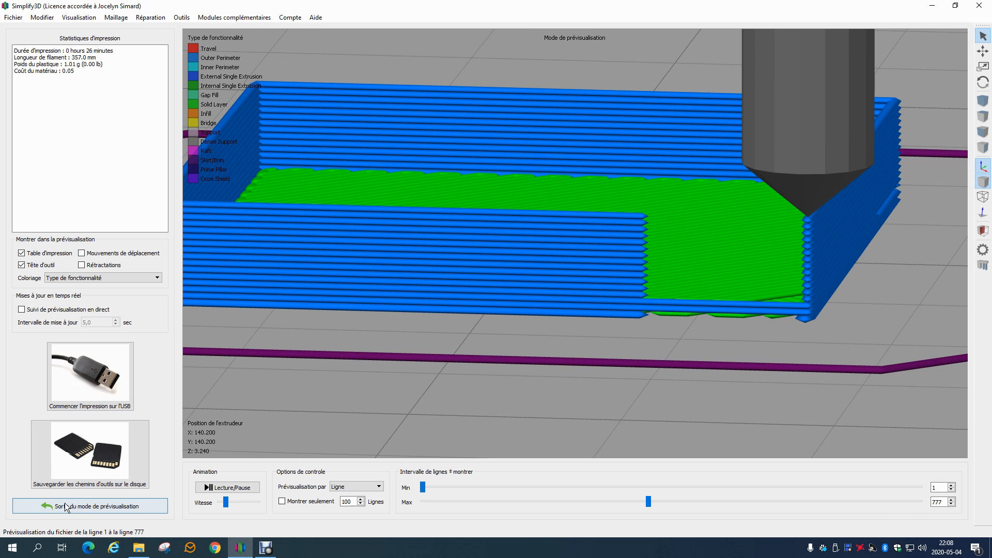
click(90, 506)
Step: Set the coasting distance of Process1 to 0.2 mm and accept the settings
click(45, 309)
double_click(45, 309)
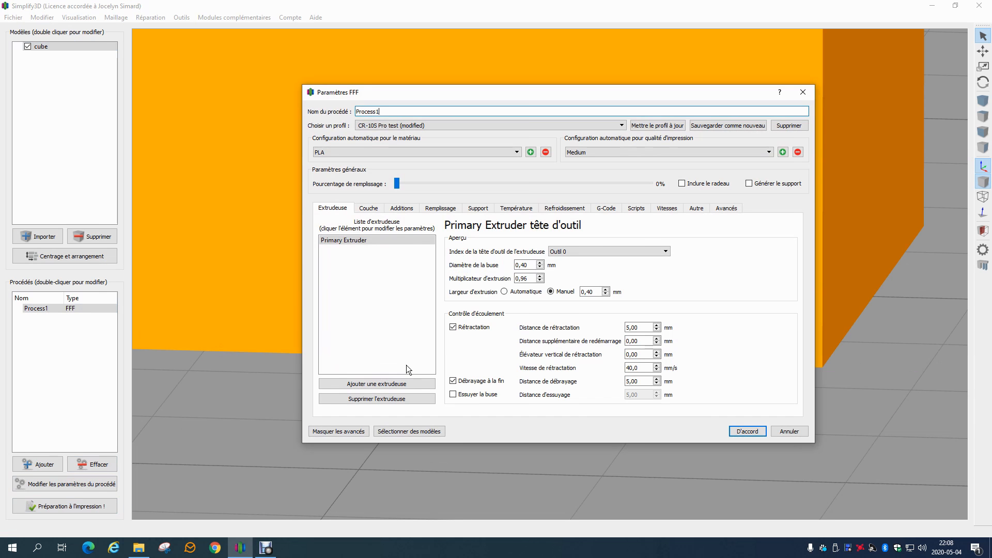
key(Tab)
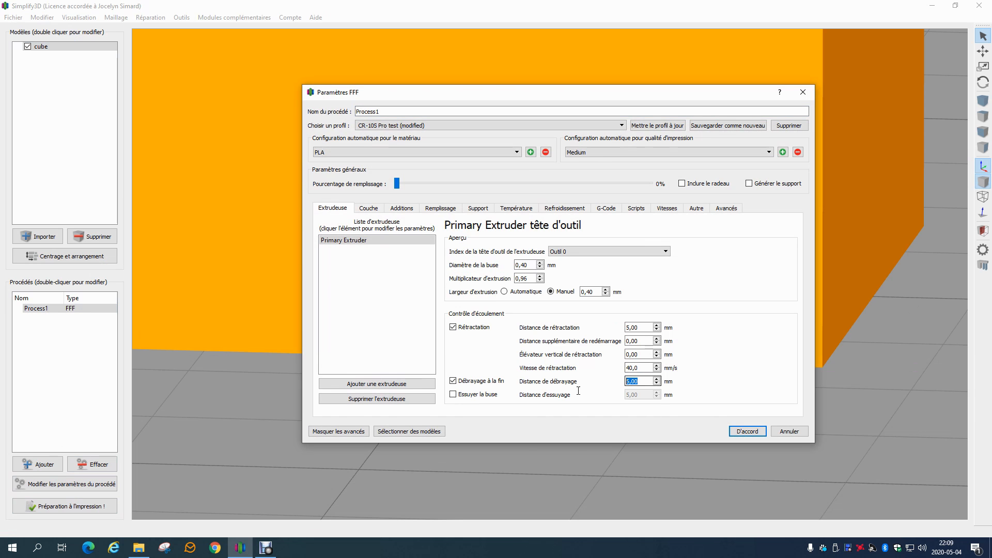
text(2)
drag(641, 384, 472, 416)
text(,2)
click(747, 432)
Step: Slice the cube with the shorter coasting distance and examine the front wall corner up close partway through the print
click(84, 507)
drag(920, 501, 667, 501)
scroll(755, 259, up, 5)
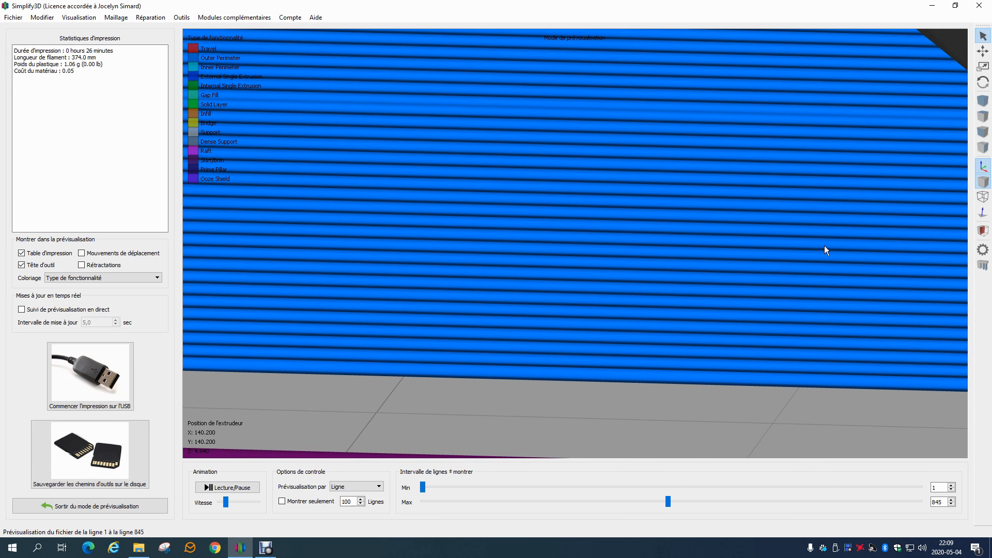
middle_drag(823, 245, 532, 257)
scroll(533, 256, up, 1)
drag(597, 252, 612, 244)
drag(706, 148, 661, 221)
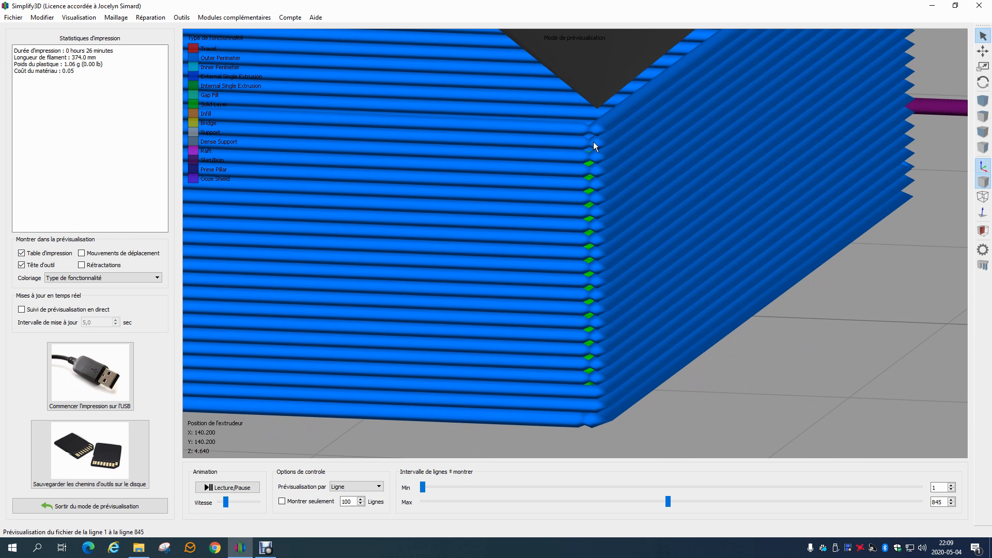
drag(593, 142, 547, 216)
Step: Play the print animation, examine the small coasting gap along the cube's corner from several angles, and leave the preview
click(252, 488)
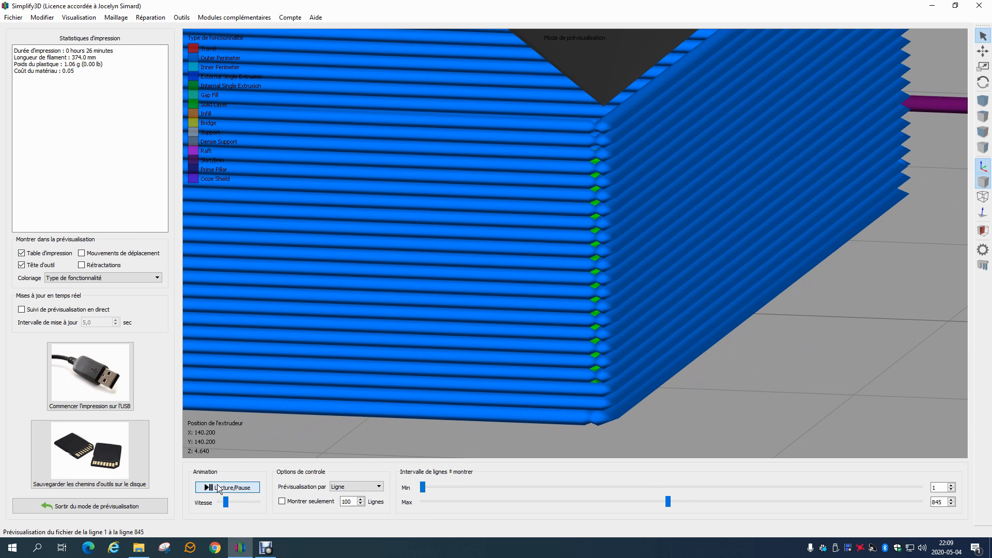
scroll(294, 386, down, 3)
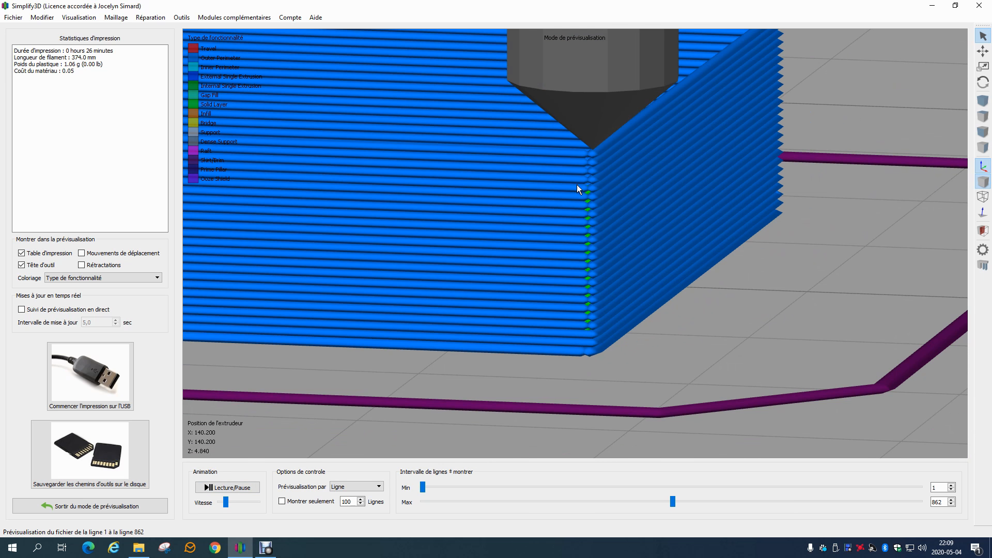
drag(653, 186, 621, 97)
scroll(570, 185, down, 5)
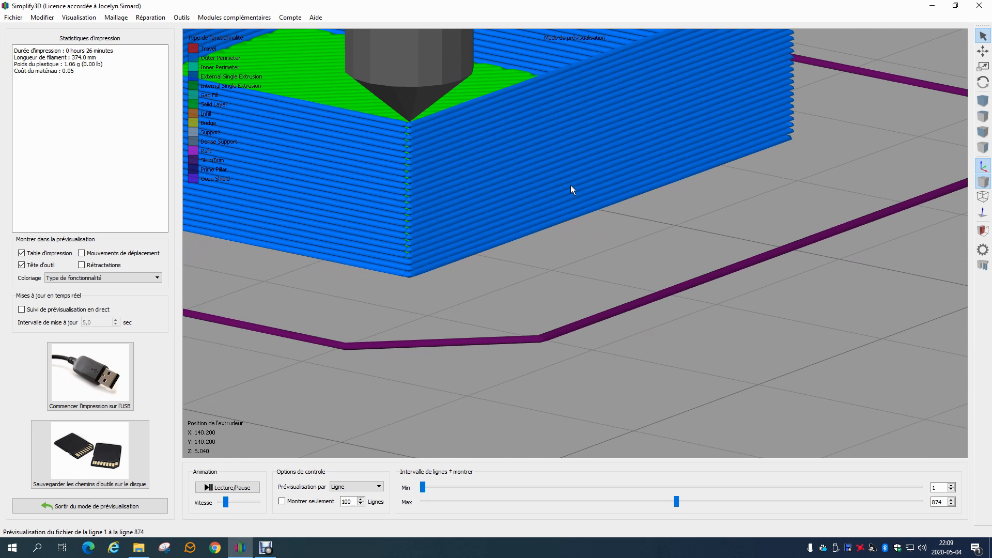
middle_drag(336, 199, 407, 216)
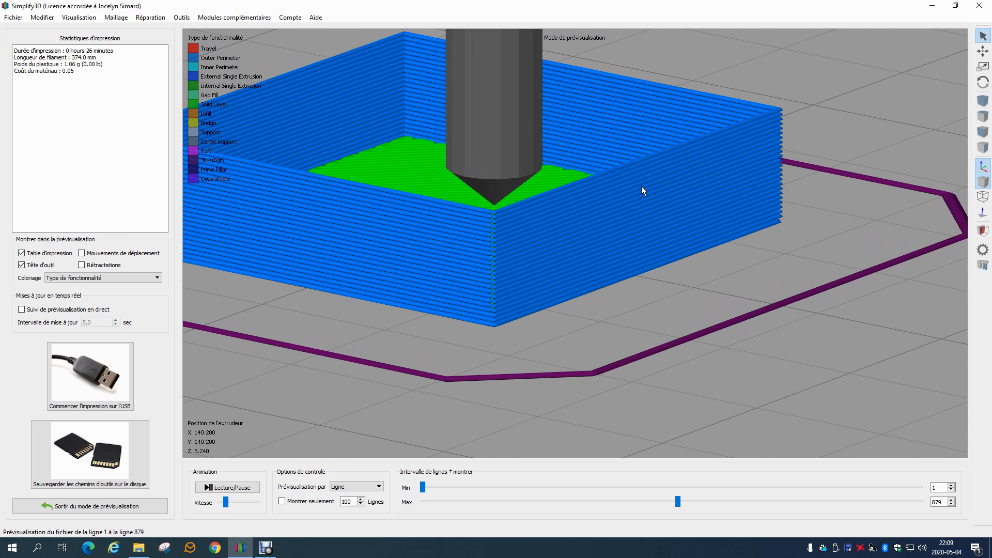
drag(500, 209, 544, 238)
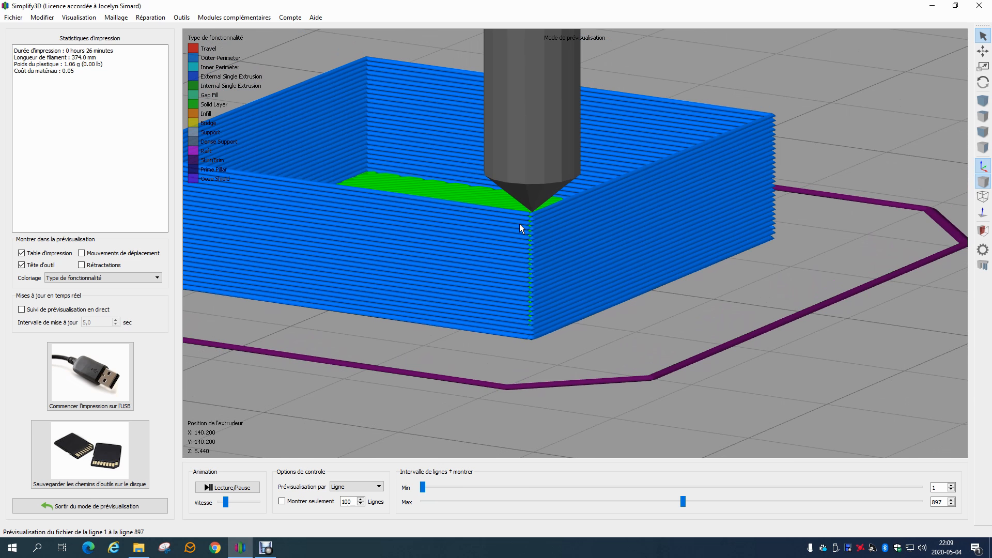
scroll(508, 227, down, 1)
drag(506, 227, 501, 253)
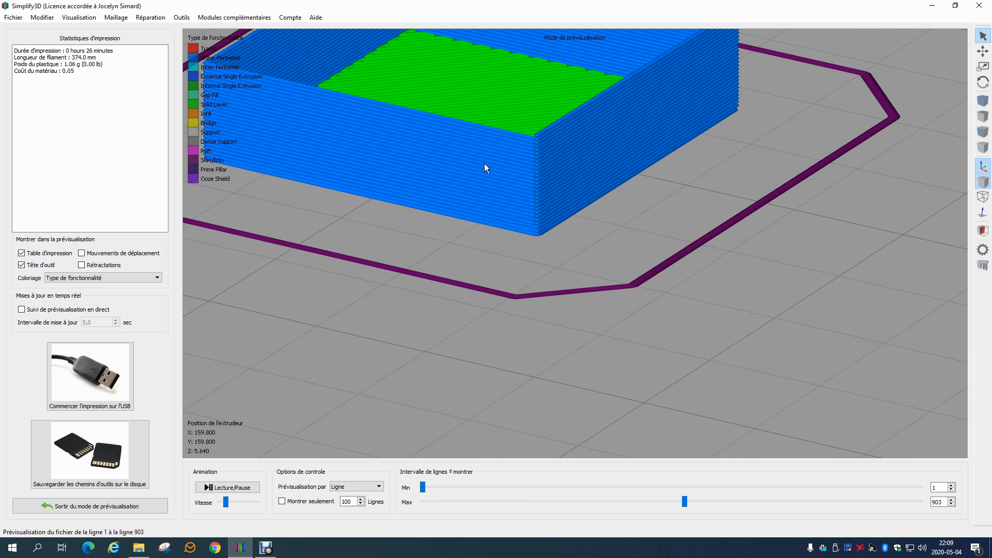
drag(486, 168, 500, 283)
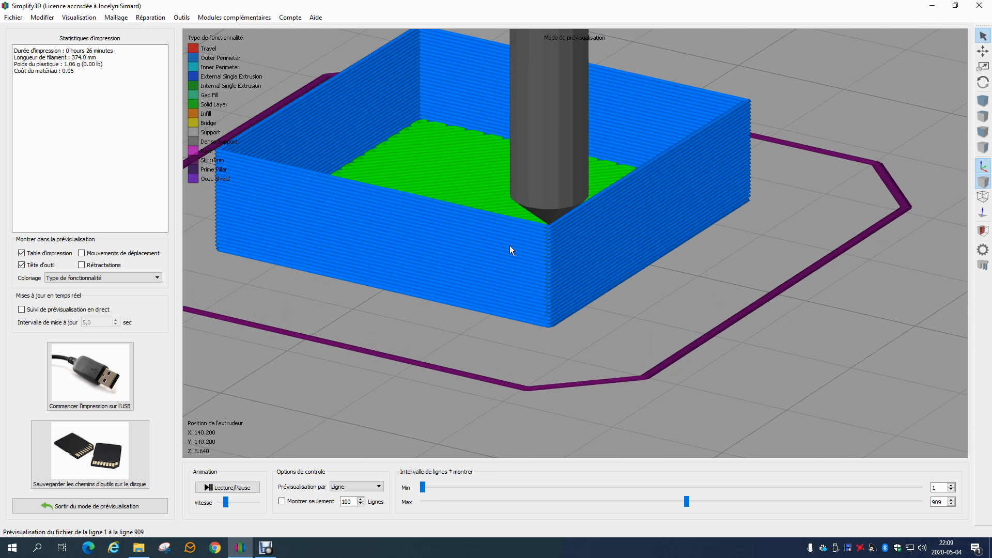
click(141, 506)
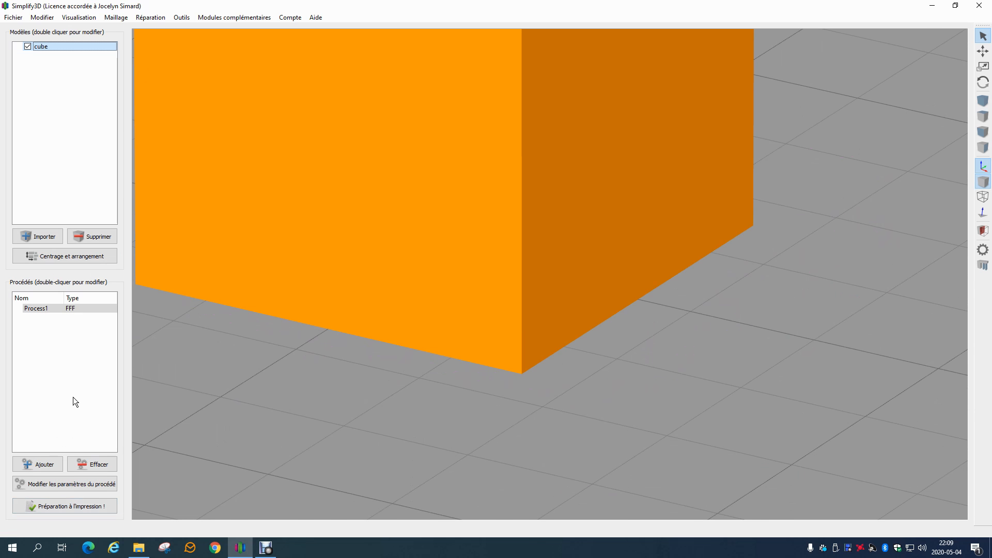
Step: Disable coasting at the end and enable nozzle wiping in the extruder settings of Process1, and accept the settings
double_click(45, 308)
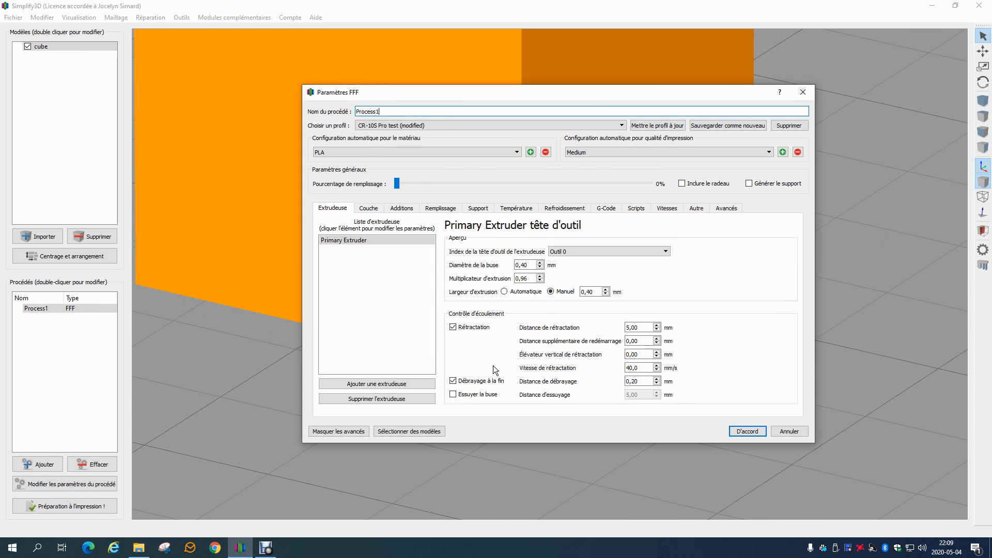
click(487, 382)
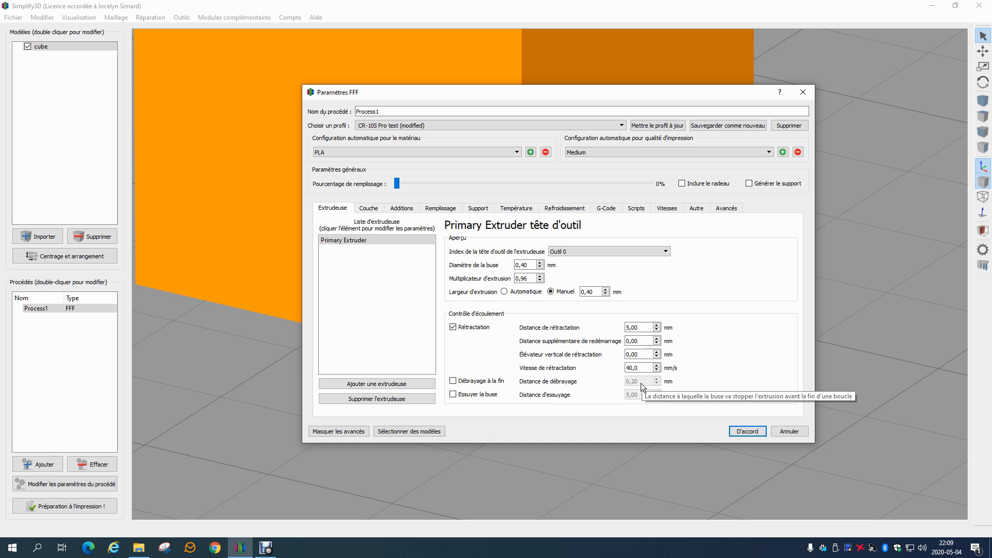
click(453, 395)
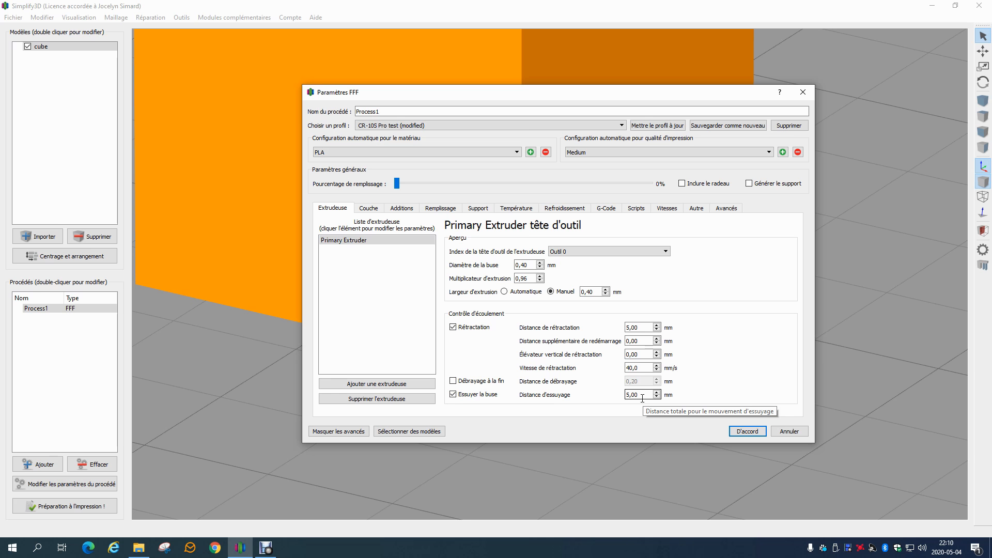
click(736, 435)
Step: Slice the cube with nozzle wiping, and return to check the extruder settings of Process1
drag(428, 326, 449, 339)
right_drag(452, 123, 532, 497)
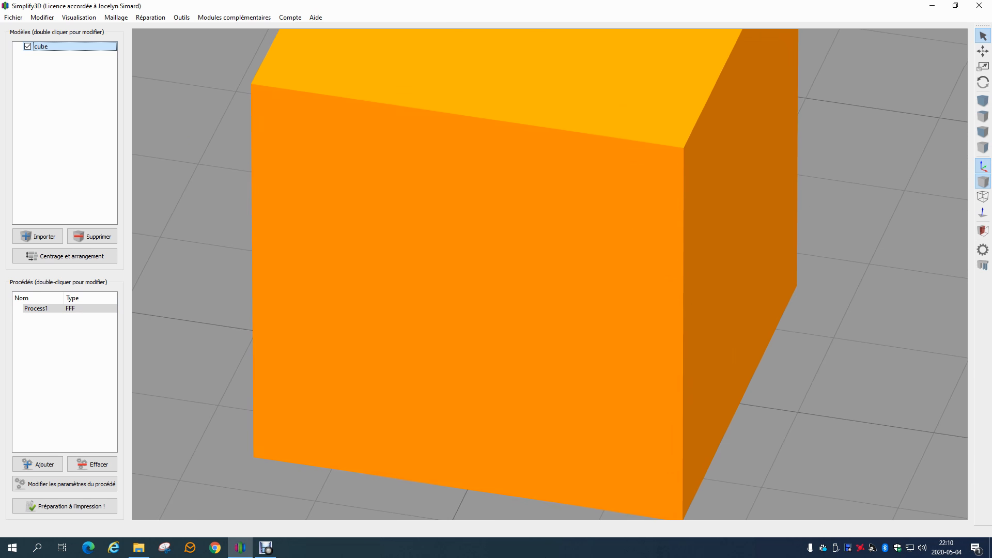
drag(534, 497, 542, 464)
right_drag(541, 464, 509, 274)
click(88, 505)
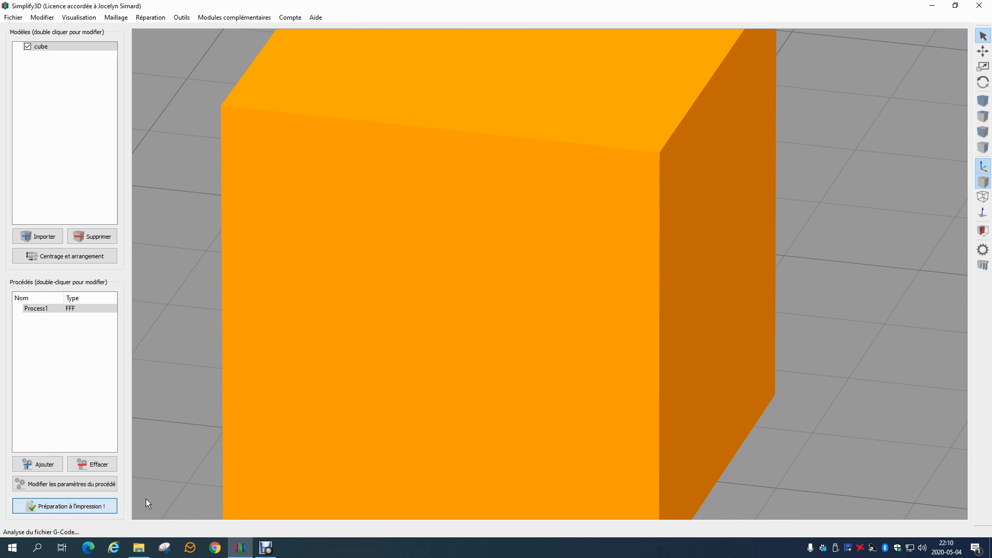
click(103, 504)
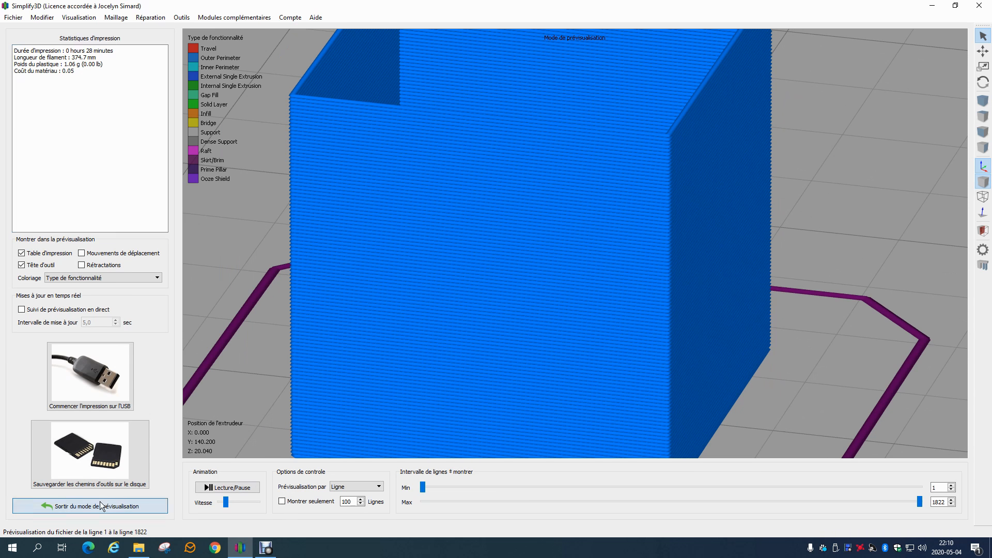
click(55, 306)
double_click(53, 304)
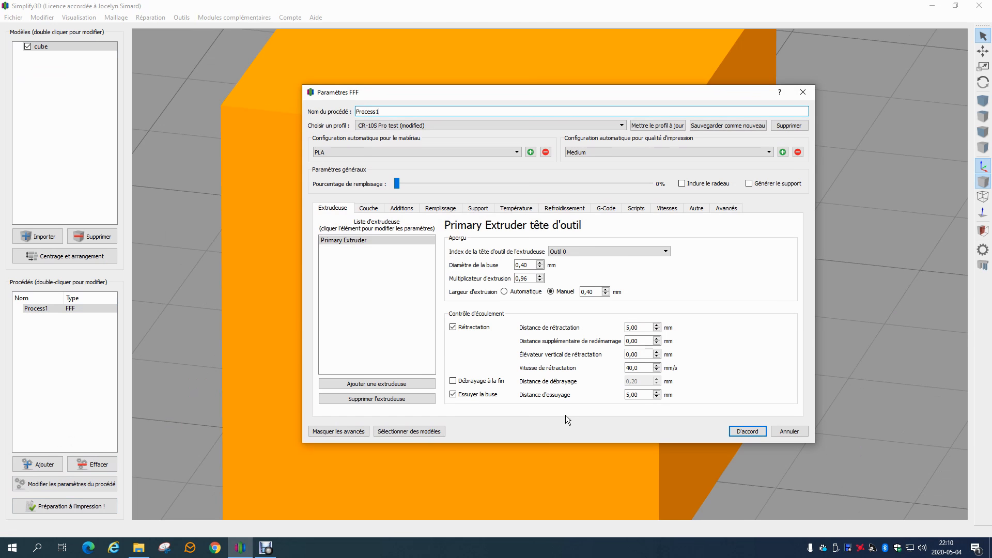
click(752, 433)
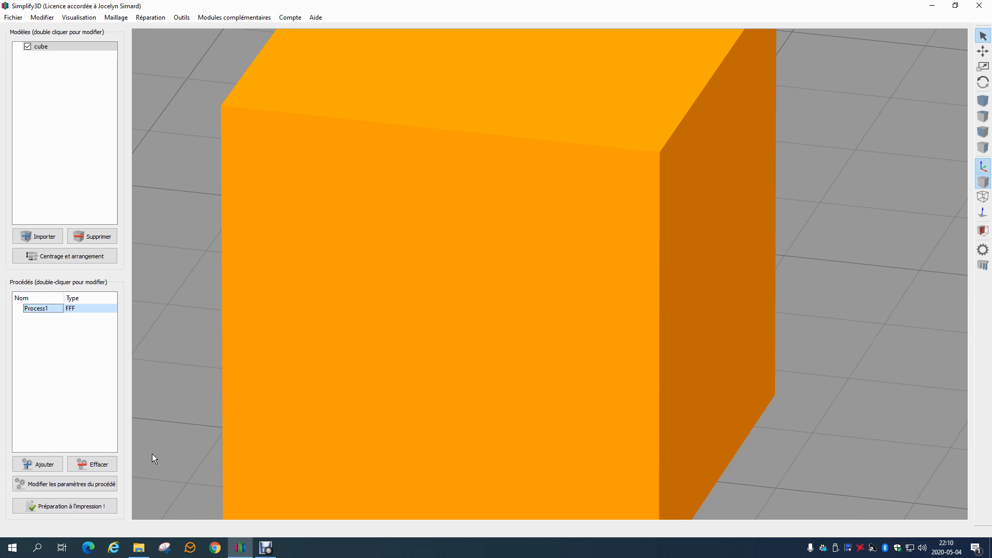
Step: Slice the cube again and play the print animation from about half of the cube's height at a slightly faster speed
scroll(444, 325, down, 2)
click(76, 505)
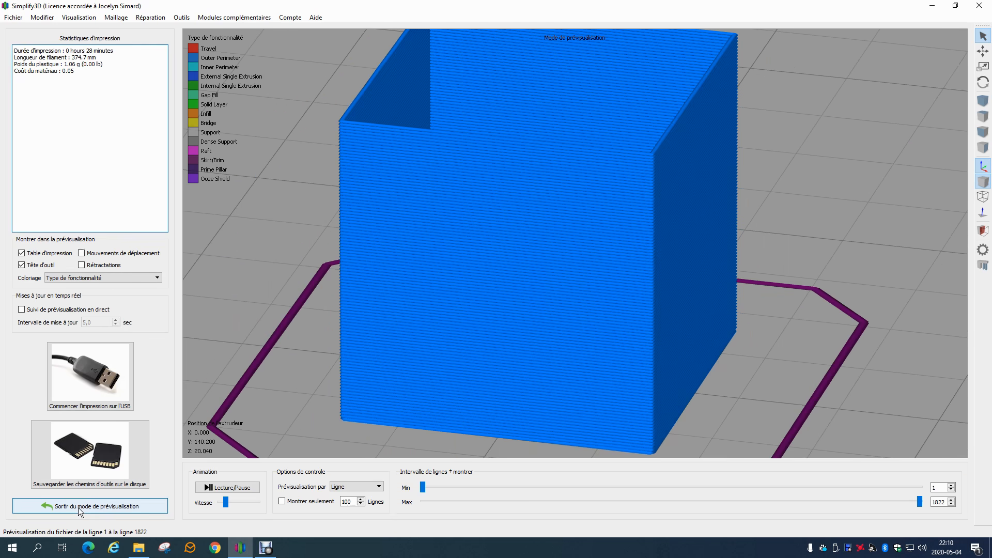
scroll(534, 364, up, 3)
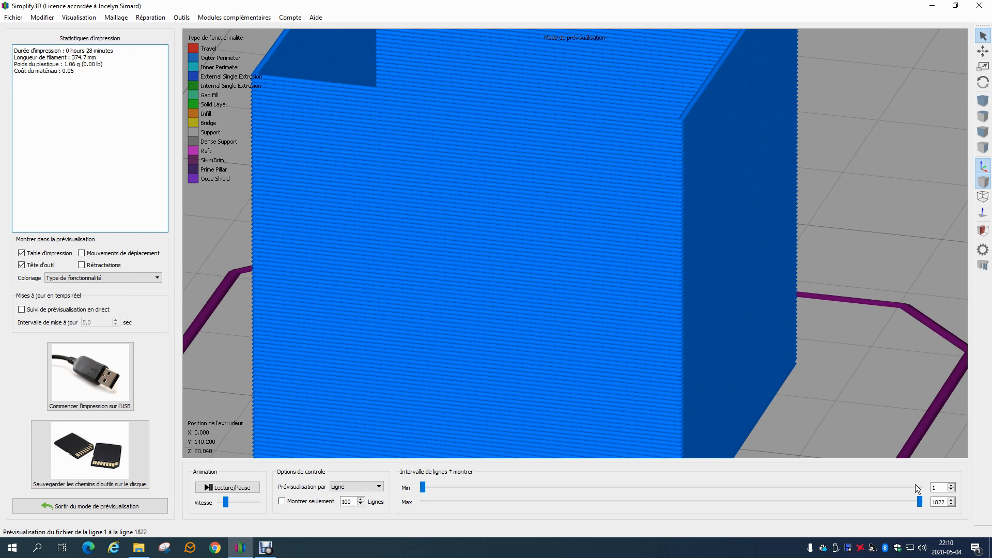
drag(919, 501, 750, 501)
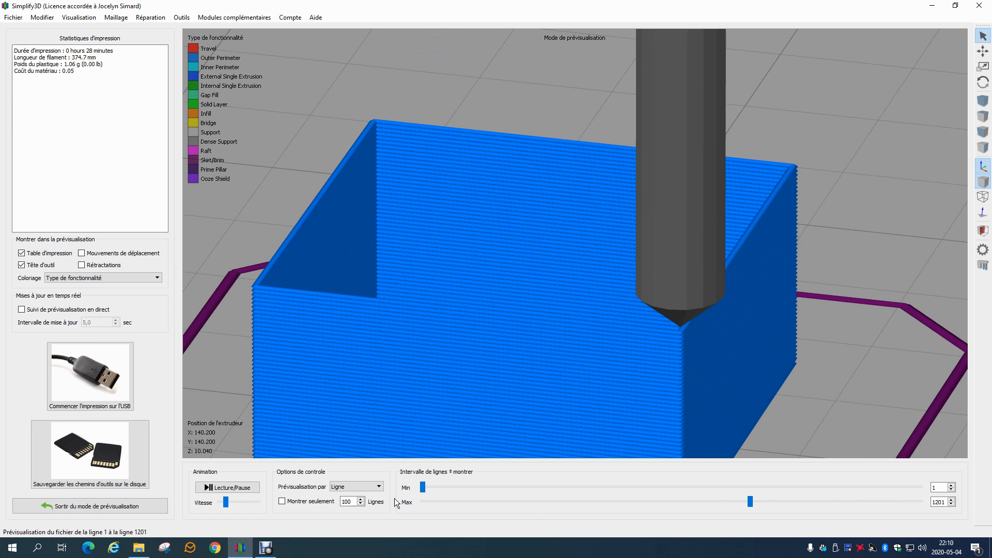
click(231, 488)
drag(226, 502, 231, 501)
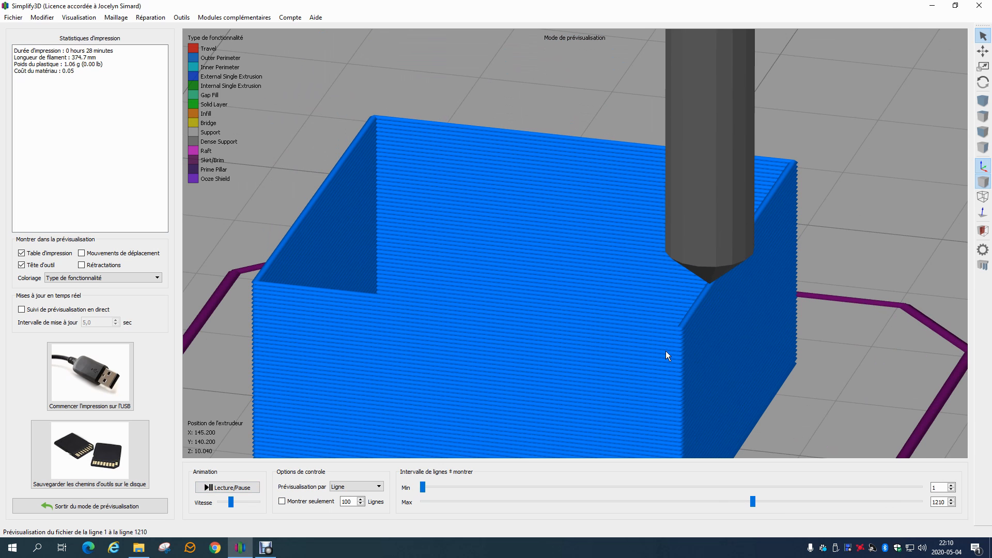
Step: Examine the nozzle's wiping movement at the perimeter corners with the animation slowed down, and leave the preview
drag(737, 366, 568, 299)
scroll(513, 317, up, 5)
scroll(511, 314, down, 5)
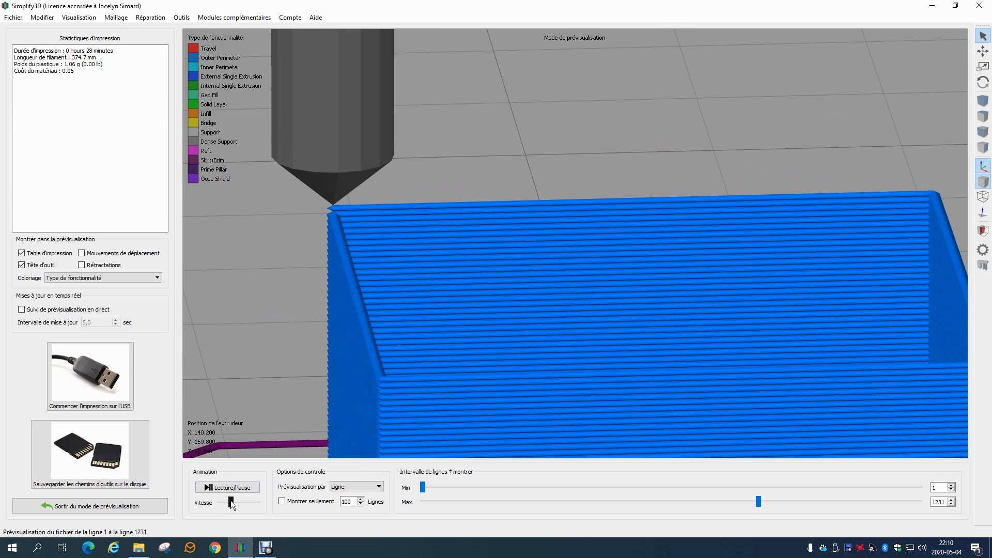
drag(231, 503, 222, 503)
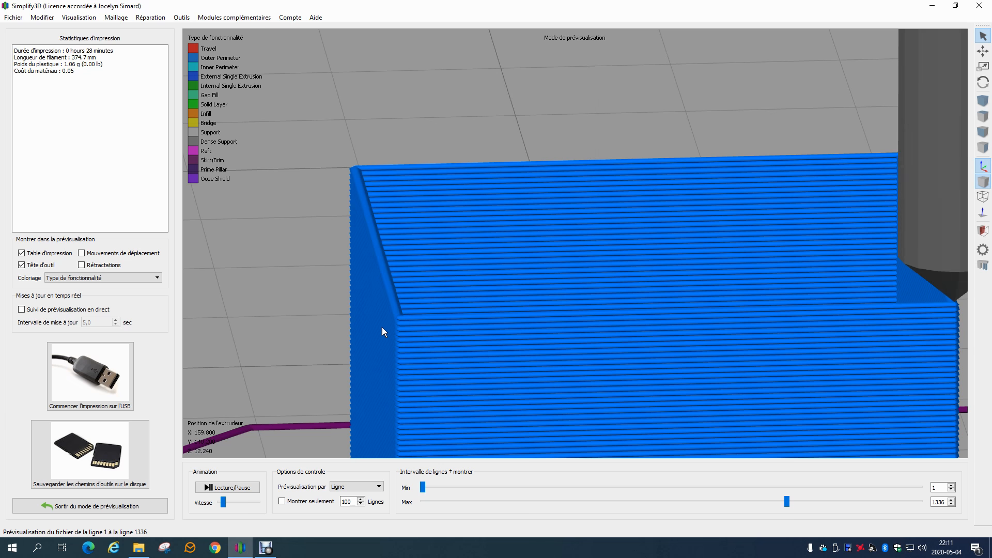
click(93, 508)
Step: Set the wipe distance of Process1 to 1 mm and leave nozzle wiping disabled
double_click(47, 311)
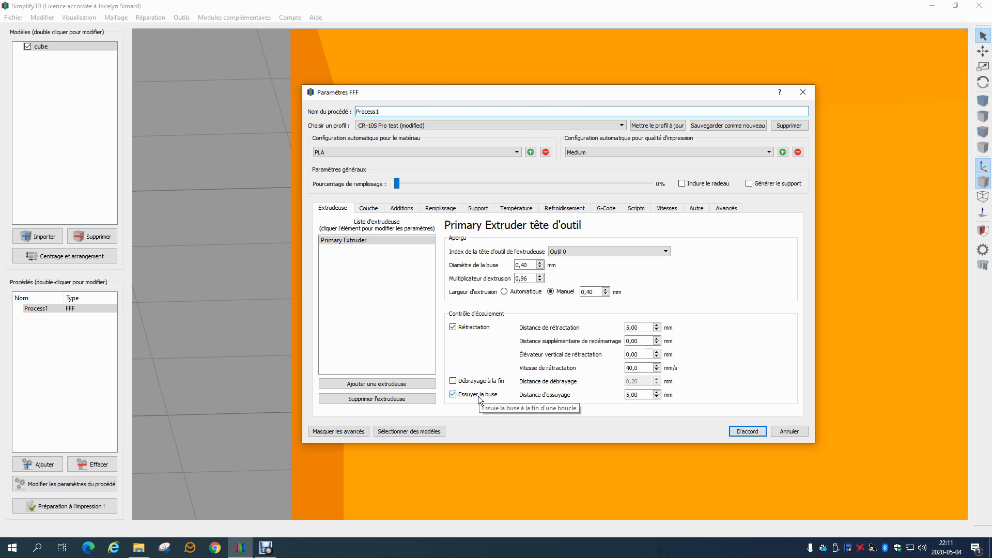
click(457, 395)
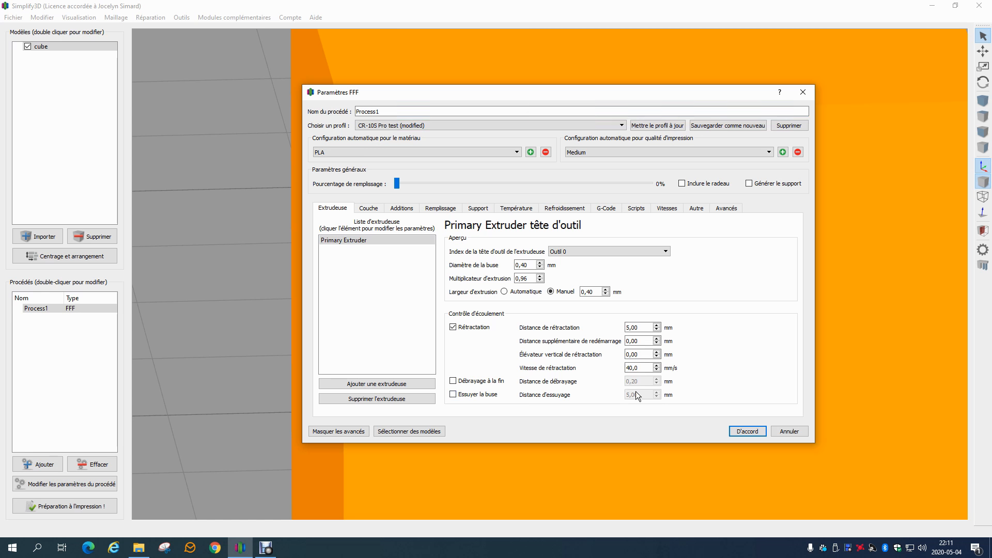
click(467, 395)
drag(650, 397, 572, 400)
text(1)
double_click(640, 396)
click(477, 395)
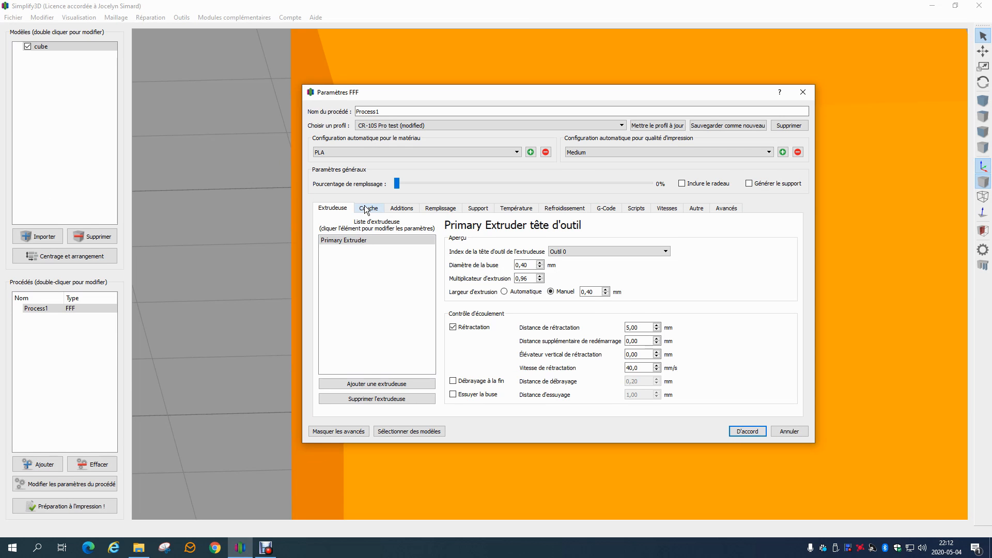
Step: Try primary layer heights of 0.1 mm and 0.3 mm in the layer settings of Process1
click(365, 209)
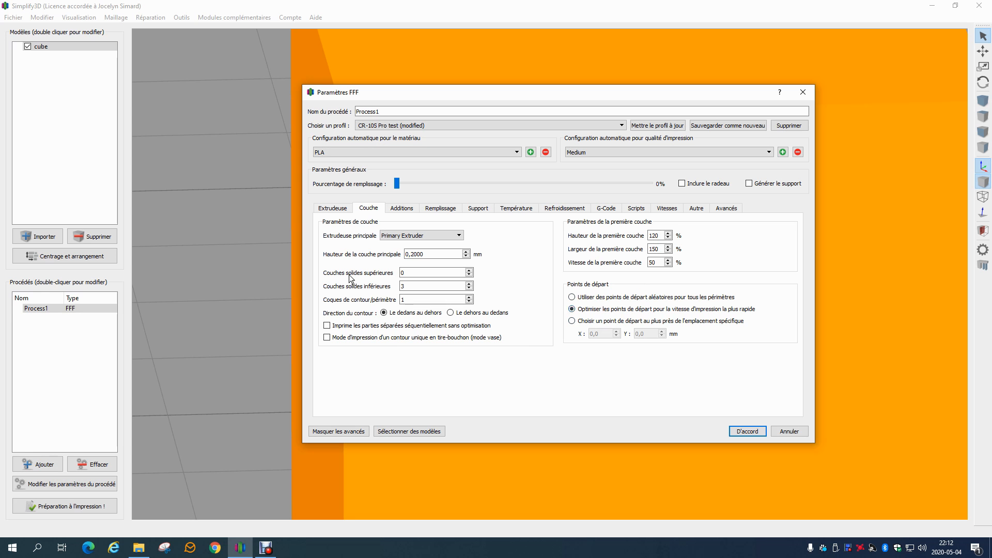
drag(410, 256, 451, 254)
click(417, 255)
text(1)
click(436, 270)
drag(411, 253, 444, 253)
text(3)
click(443, 271)
Step: Set the primary layer height of Process1 to 0.2 mm
drag(411, 254, 436, 256)
text(2)
click(433, 272)
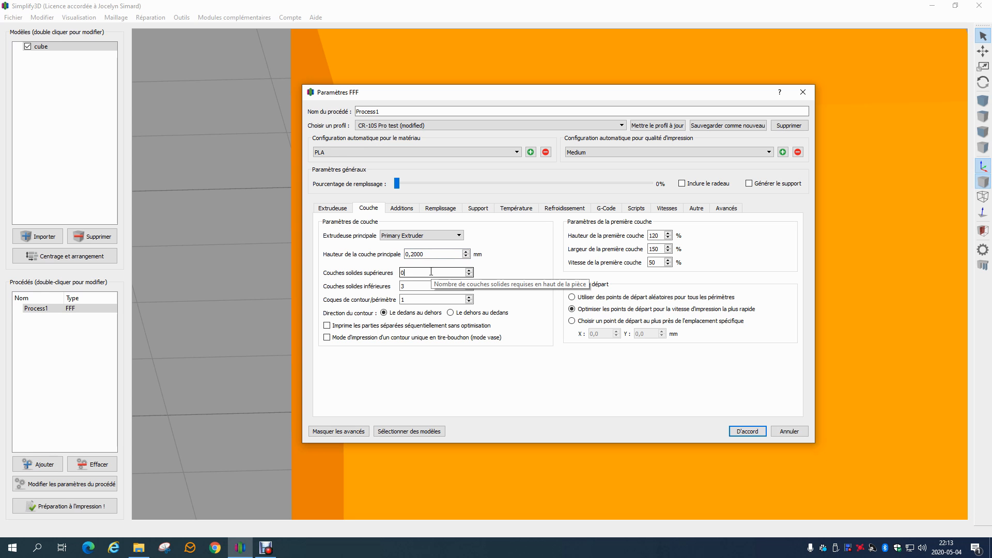
click(411, 253)
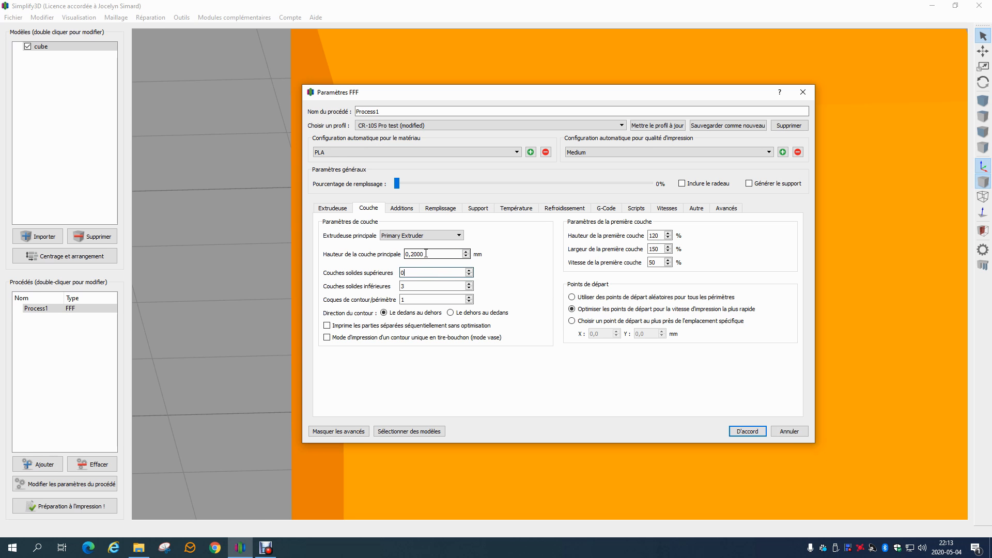
Step: Try primary layer heights of 0.1 mm, 0.12 mm, 0.16 mm and 0.2 mm in the layer settings of Process1
drag(412, 254, 433, 253)
text(1)
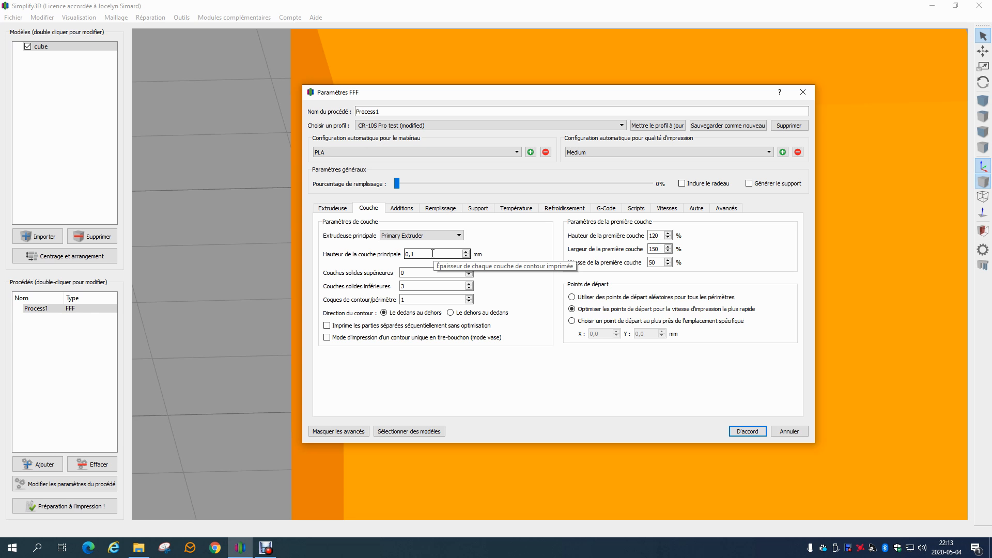
drag(418, 255, 412, 253)
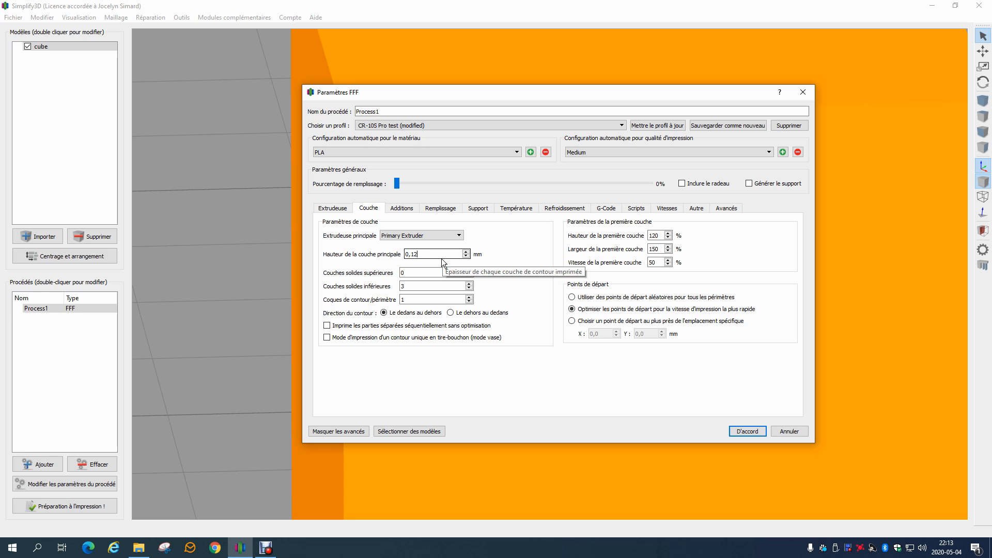
click(432, 266)
drag(411, 254, 424, 253)
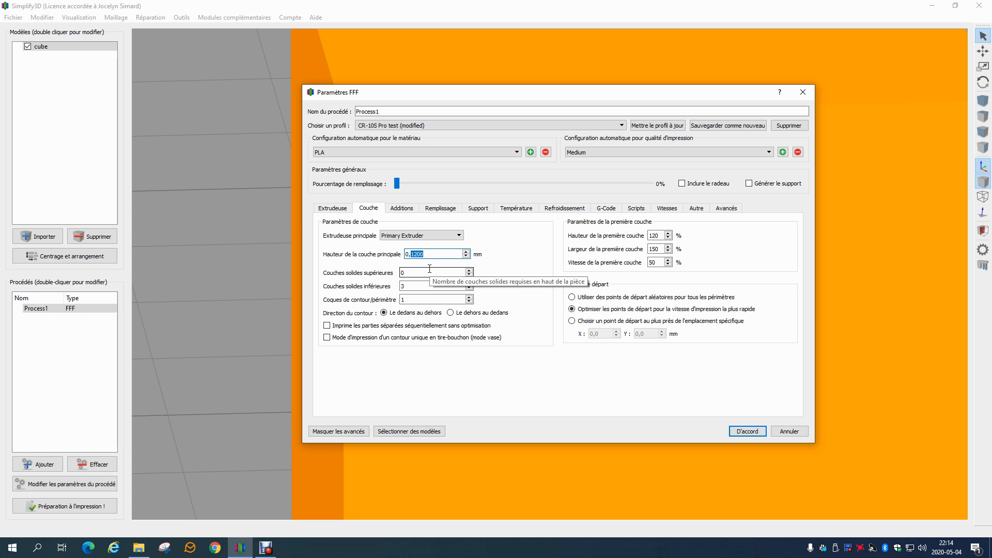
text(16)
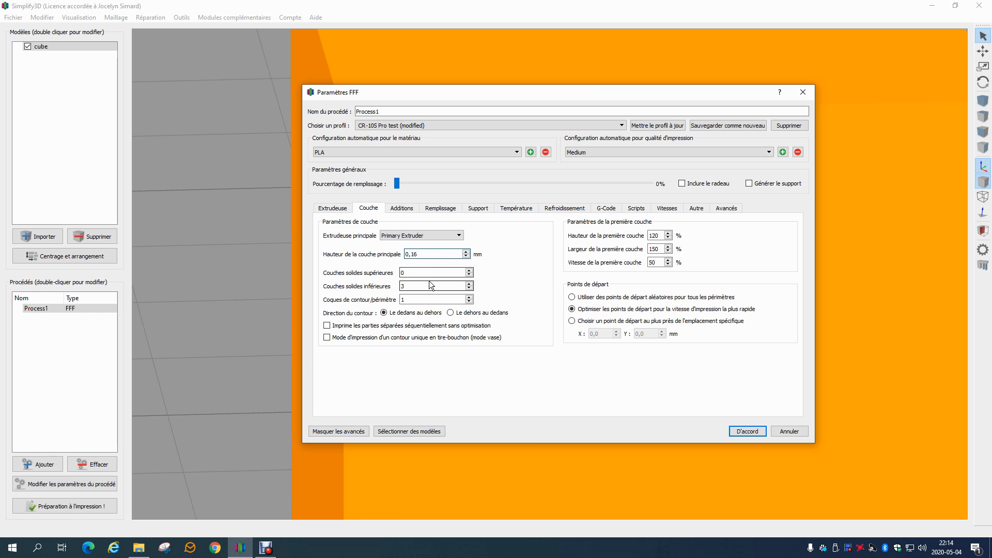
double_click(422, 254)
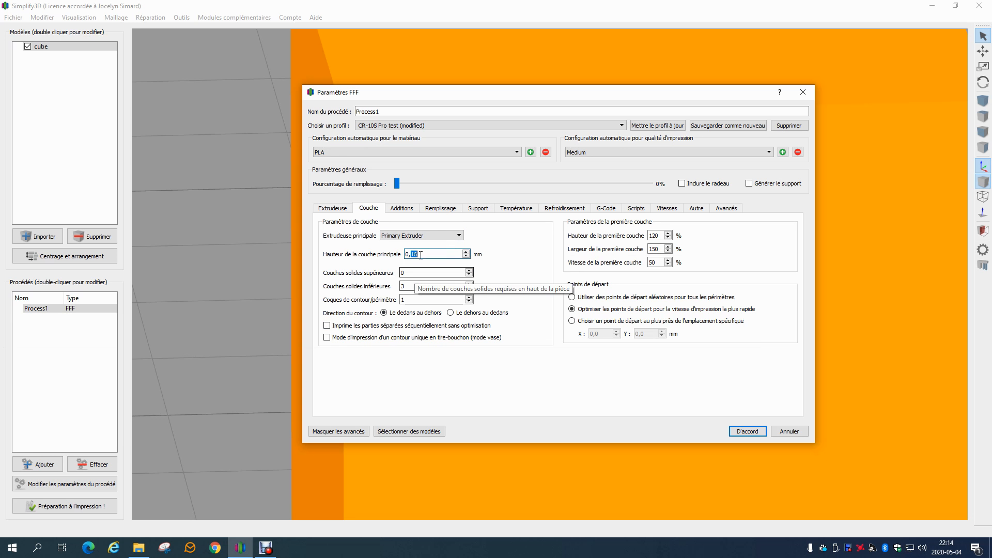
text(2)
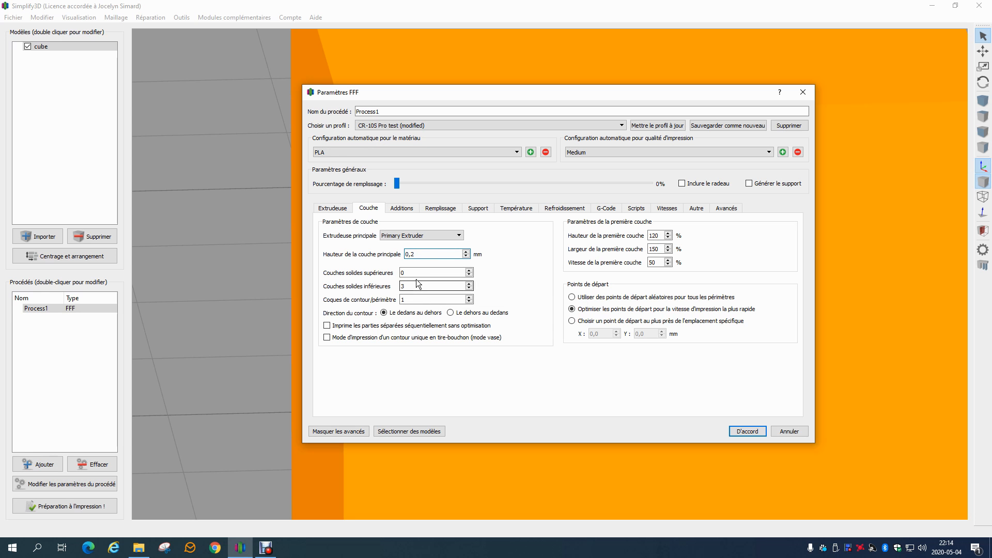
Step: Set the primary layer height of Process1 to 0.3 mm and check the sliced cube's print time in the preview
drag(411, 254, 436, 256)
text(3)
drag(411, 254, 417, 256)
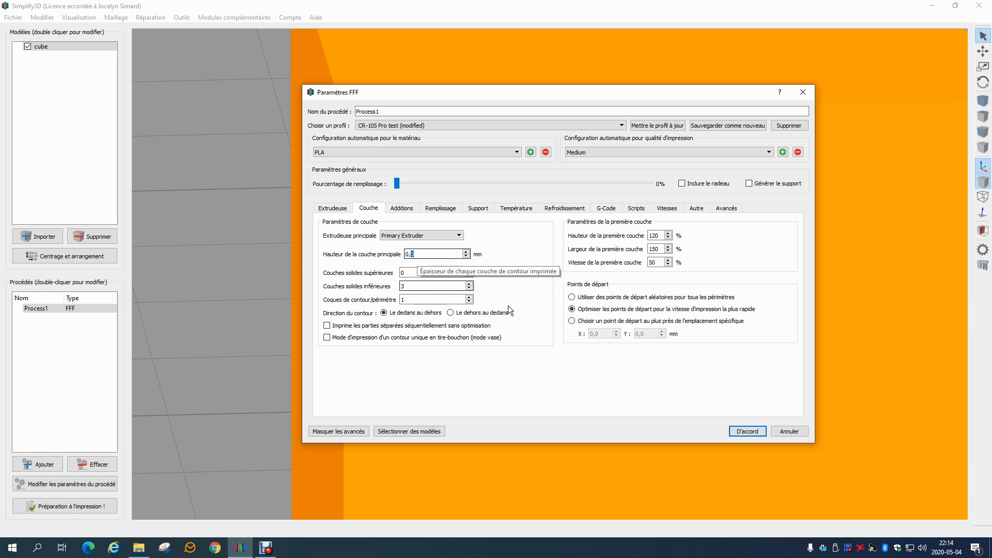
click(752, 435)
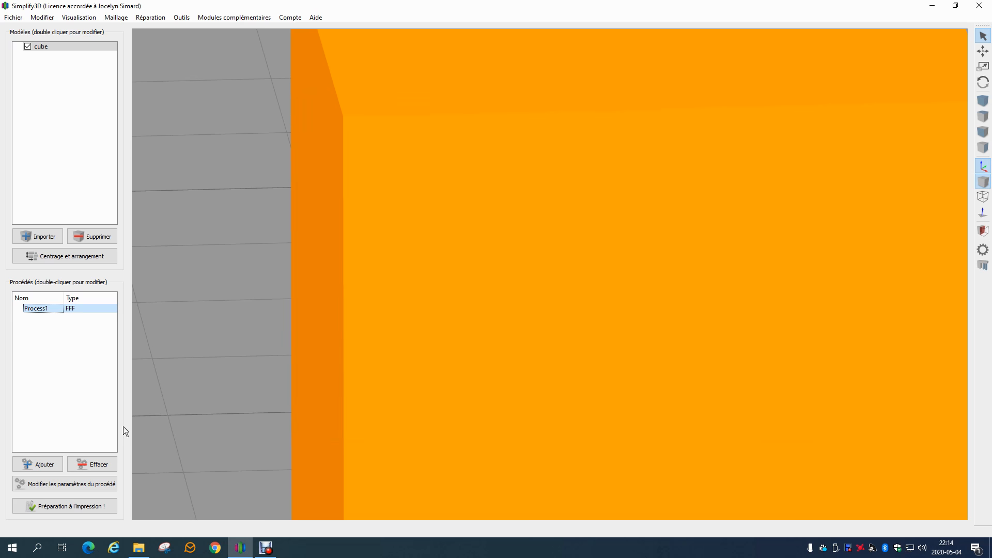
click(82, 509)
drag(88, 52, 122, 56)
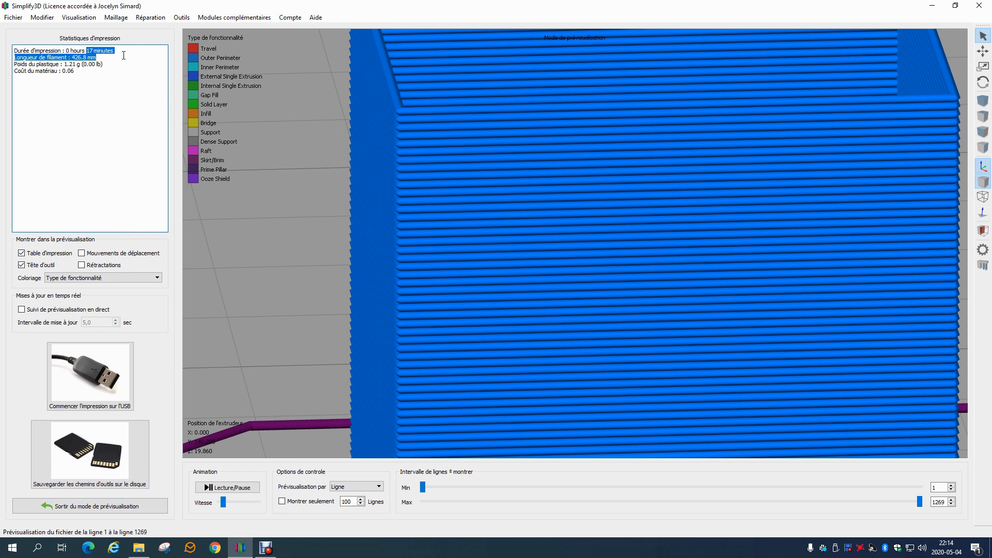
click(92, 508)
Step: Set the primary layer height of Process1 to 0.1 mm and slice the cube for preview
double_click(97, 308)
click(377, 208)
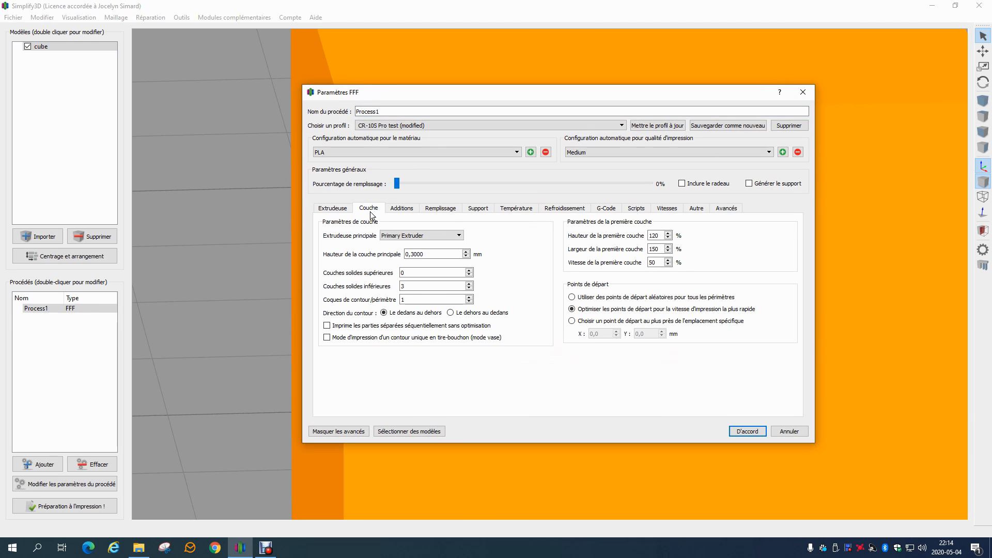
drag(411, 254, 415, 255)
text(1)
key(Delete)
key(Delete)
key(Delete)
click(749, 433)
click(85, 506)
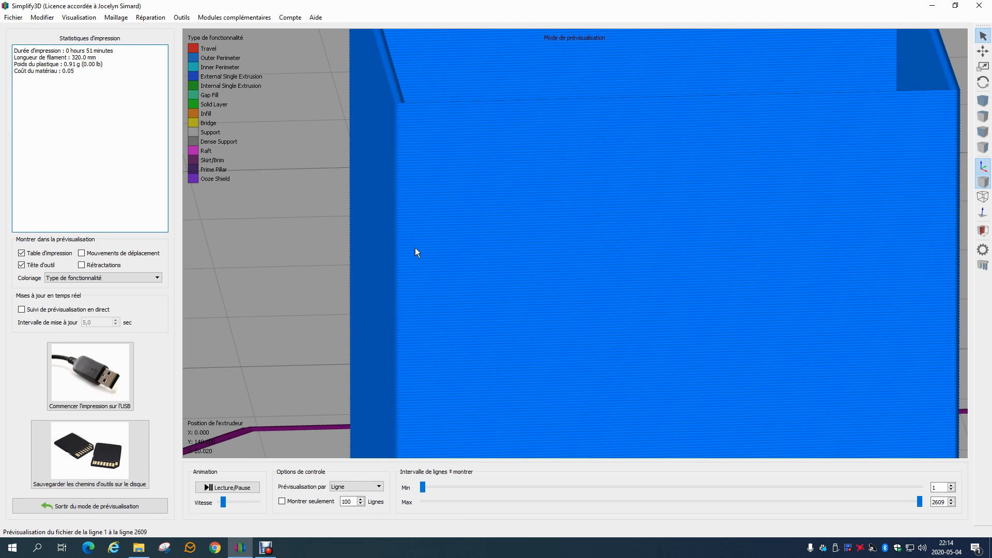
Step: Examine the fine layers on the sliced cube's walls and the print statistics, and leave the preview
scroll(444, 361, down, 5)
drag(444, 361, 436, 266)
scroll(436, 266, down, 5)
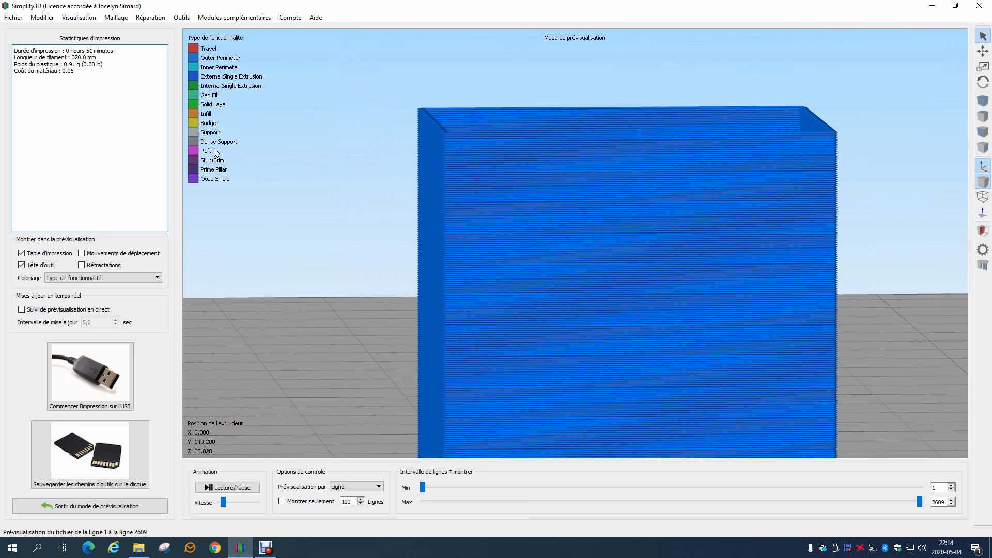
drag(86, 58, 106, 56)
click(127, 507)
scroll(405, 342, down, 2)
scroll(450, 404, up, 3)
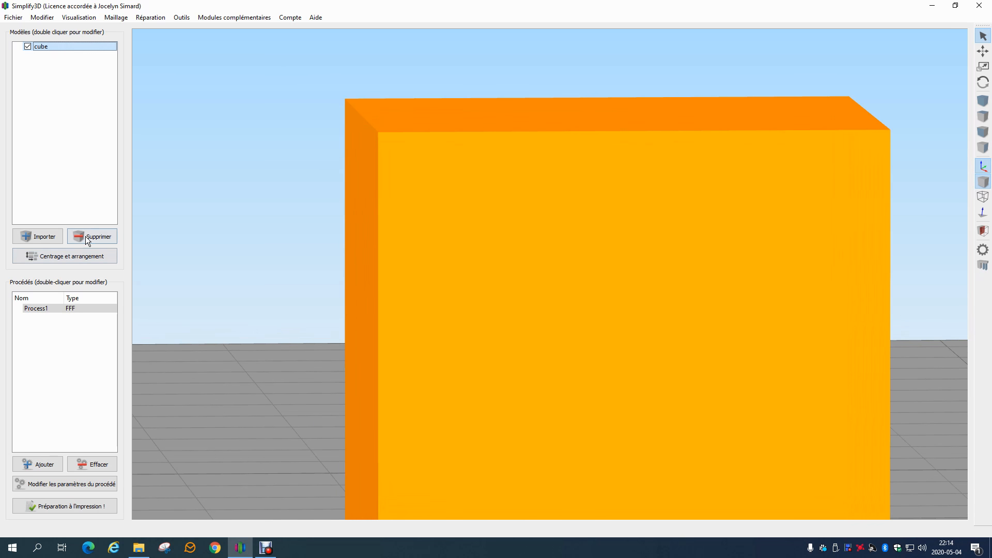
Step: Set the primary layer height of Process1 to 0.2 mm
click(44, 308)
double_click(45, 308)
click(368, 208)
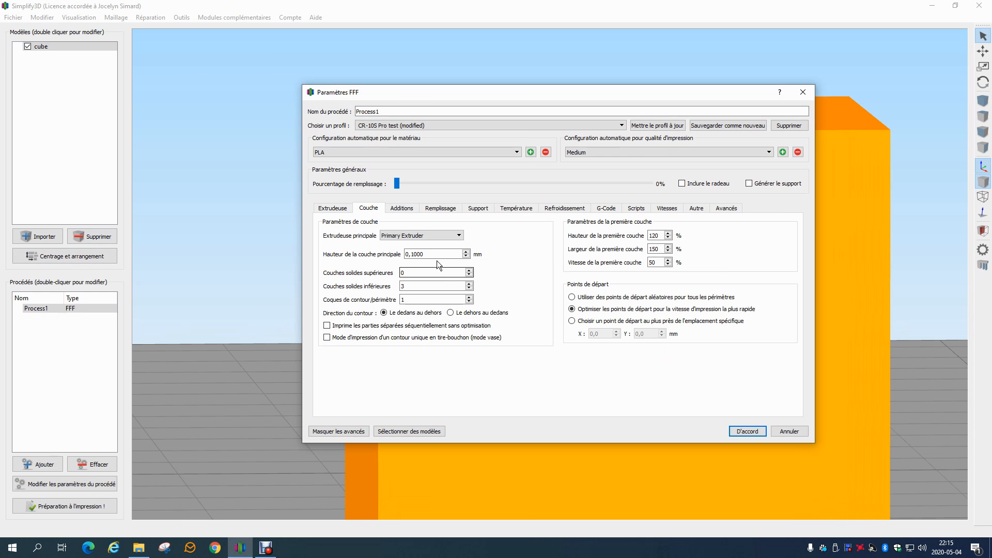
double_click(414, 254)
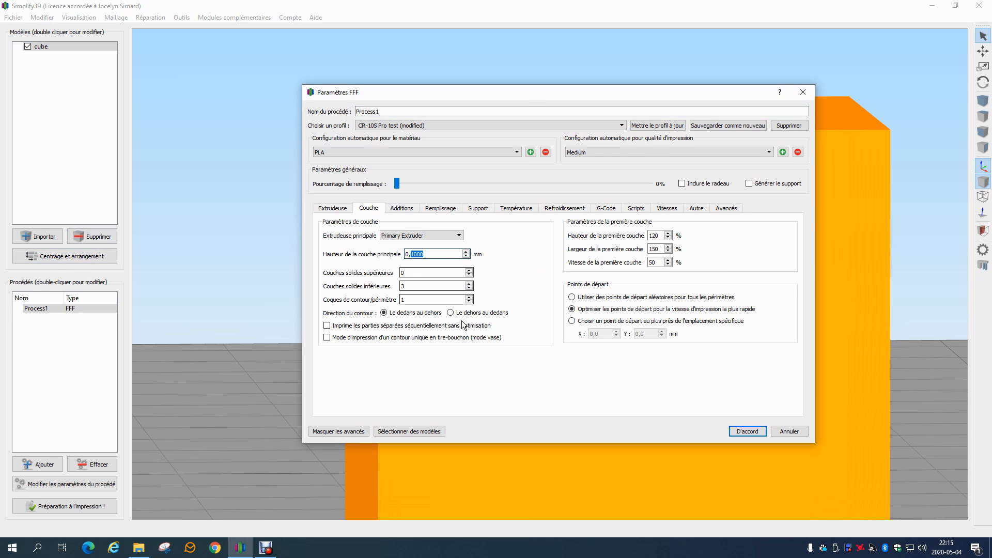
text(2)
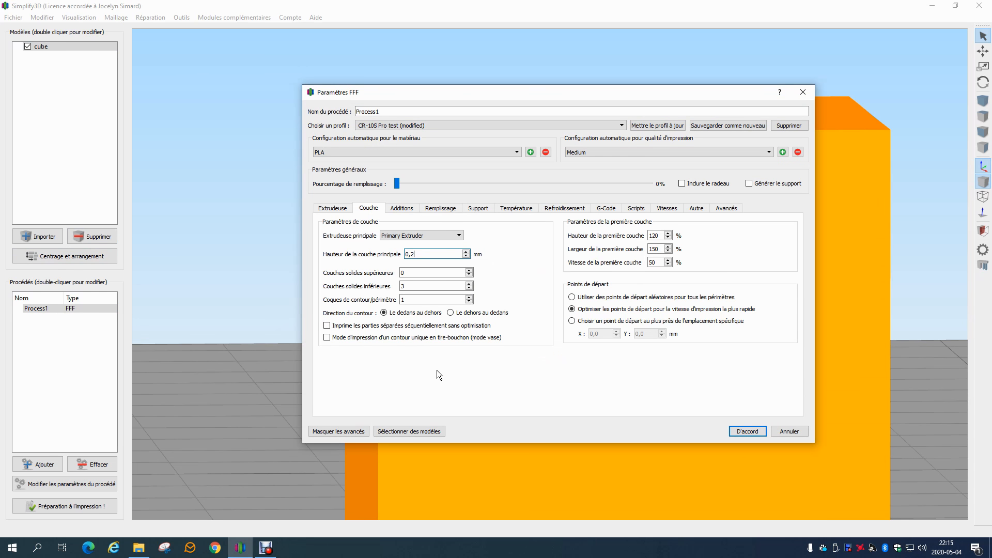
double_click(423, 255)
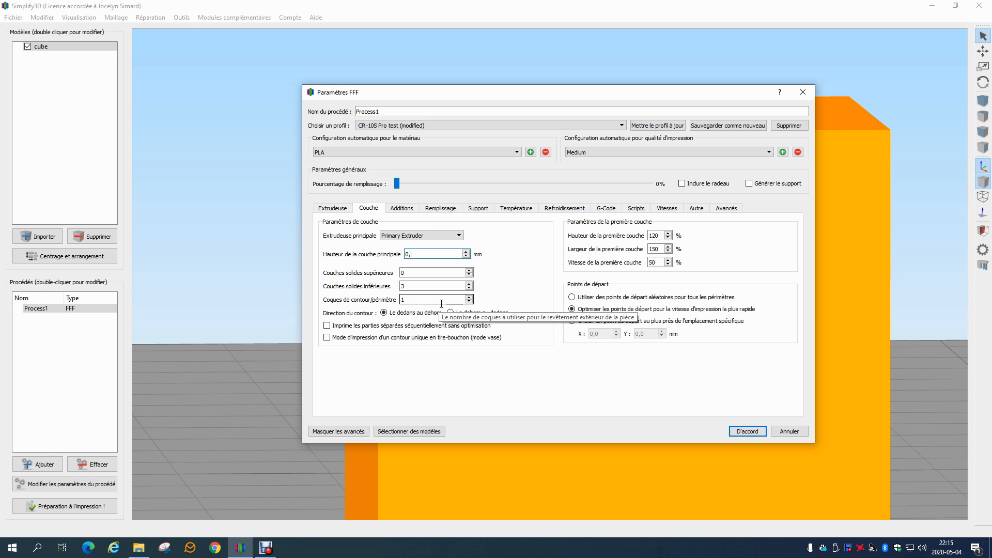
text(2)
Step: Set the top solid layers of Process1 to 3 and the outline/perimeter shells to 2, and accept the settings
click(412, 273)
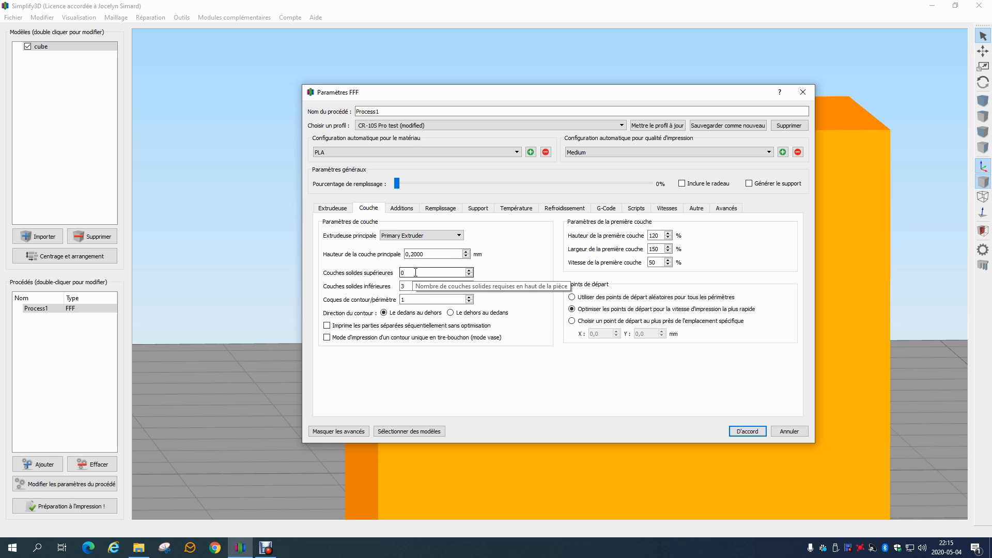
drag(726, 95, 558, 150)
click(710, 145)
drag(494, 150, 618, 112)
key(Tab)
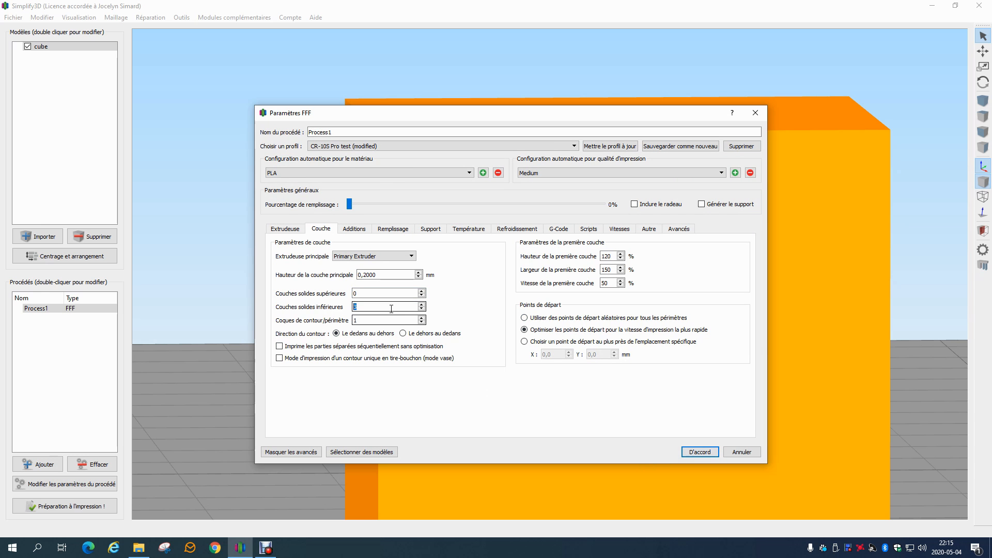
drag(371, 297, 274, 294)
text(3)
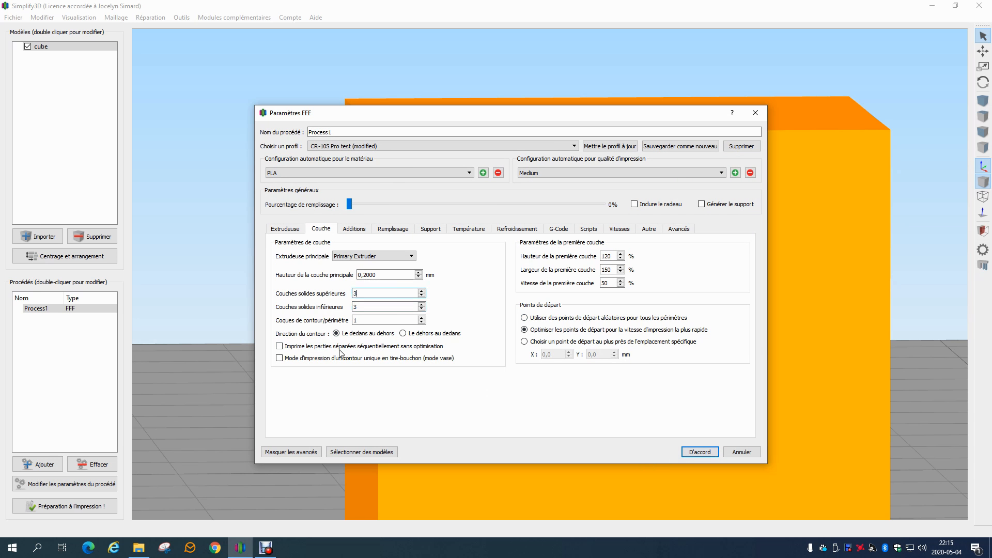
key(Tab)
key(Tab)
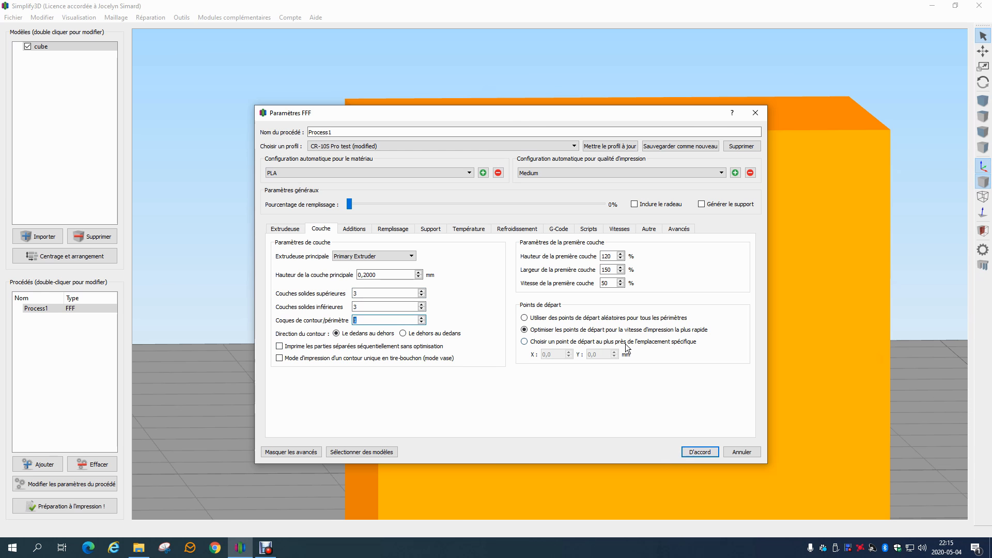
text(2)
click(684, 455)
Step: Slice the cube for preview and examine its solid top surface
scroll(608, 311, down, 5)
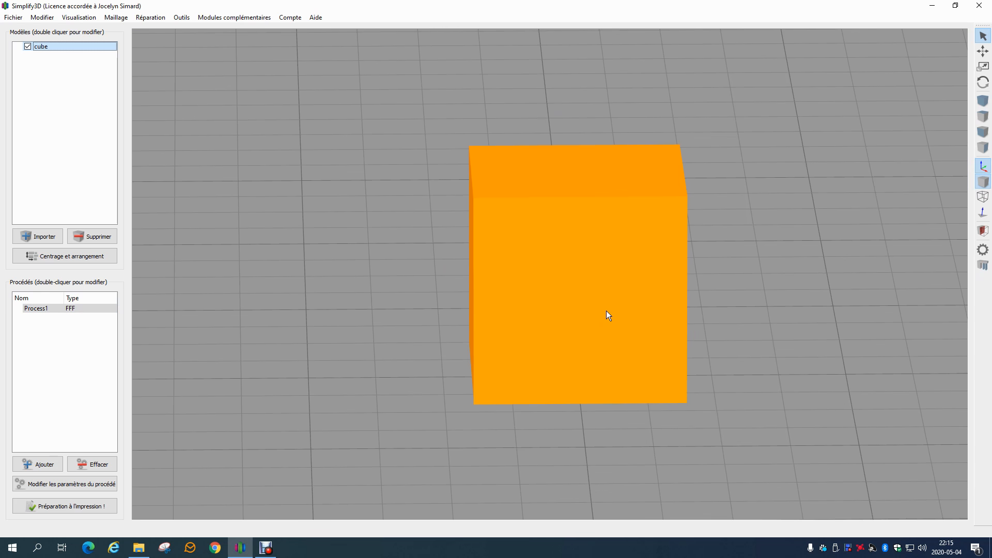
middle_drag(605, 311, 616, 289)
click(85, 500)
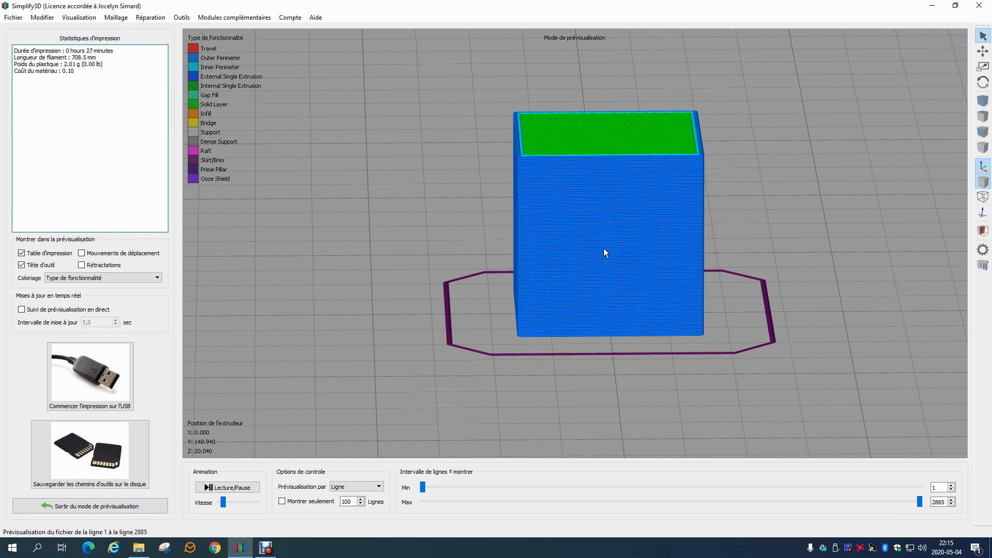
drag(672, 121, 639, 316)
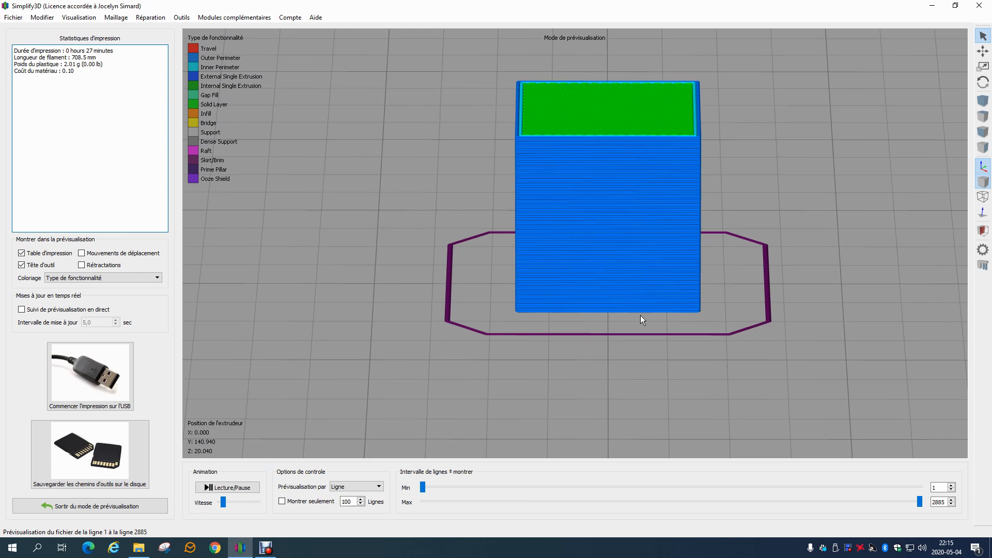
middle_drag(669, 110, 675, 249)
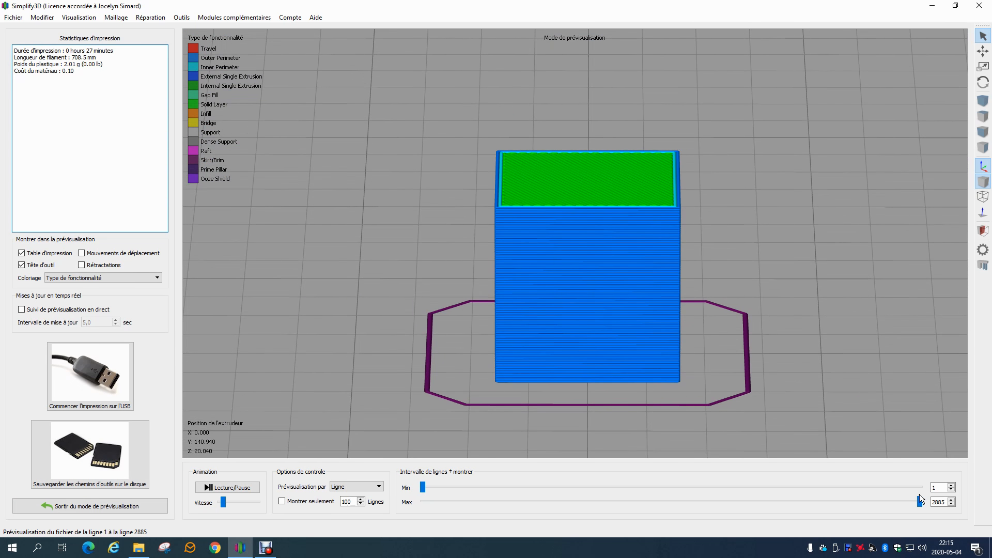
Step: Limit the displayed toolpath to line 2003 and examine the inner and outer perimeters of the open cube
drag(919, 499, 768, 499)
scroll(636, 294, up, 1)
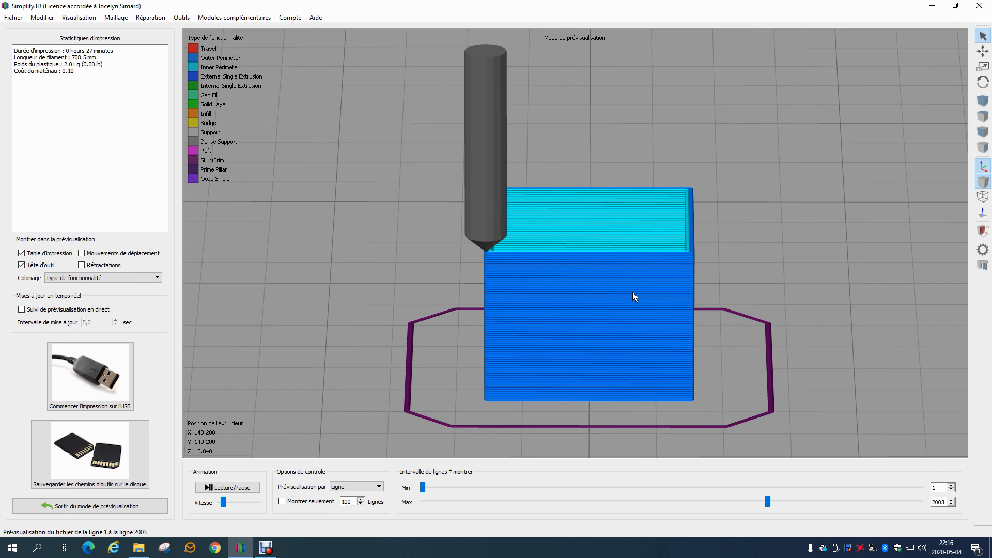
scroll(632, 293, up, 3)
drag(569, 248, 551, 298)
middle_drag(611, 204, 604, 422)
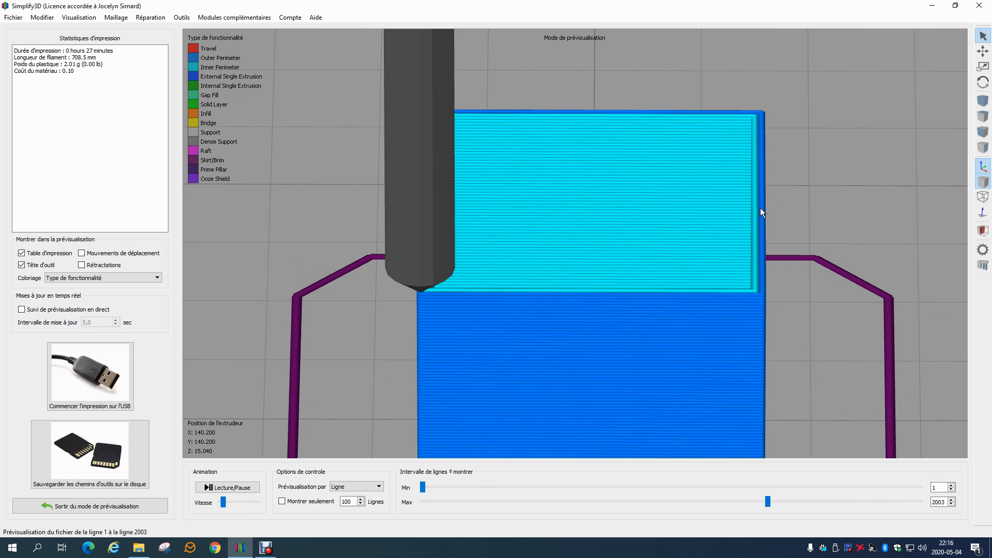
click(56, 279)
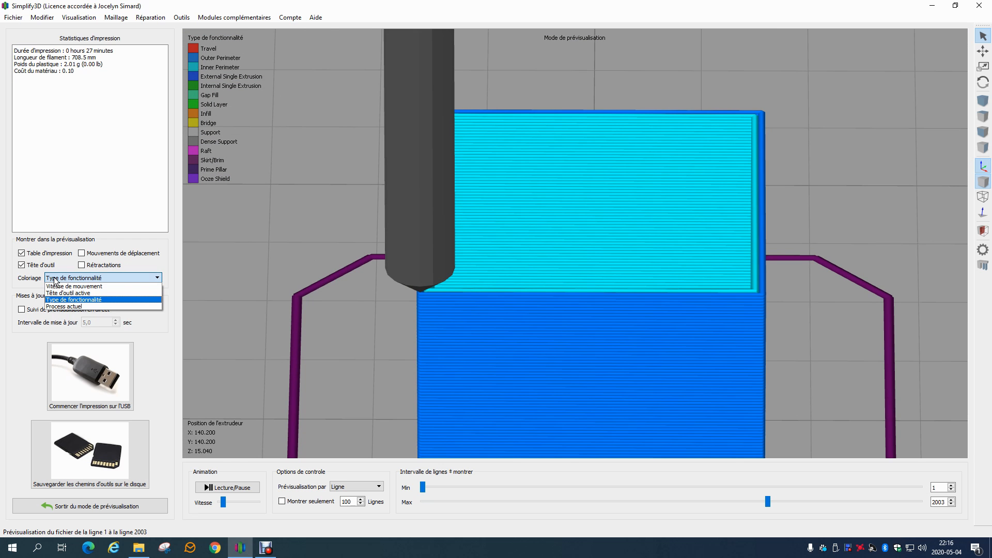
click(98, 299)
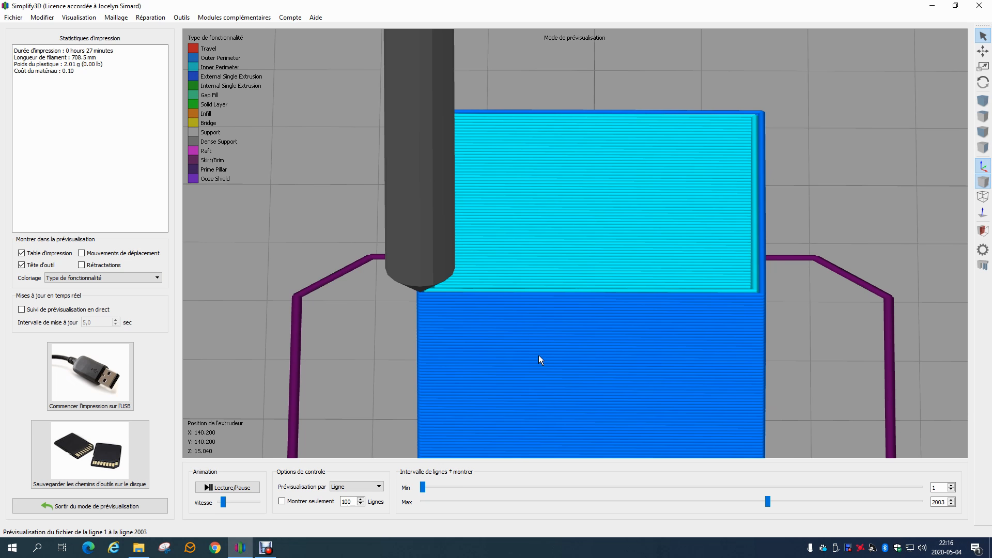
click(316, 17)
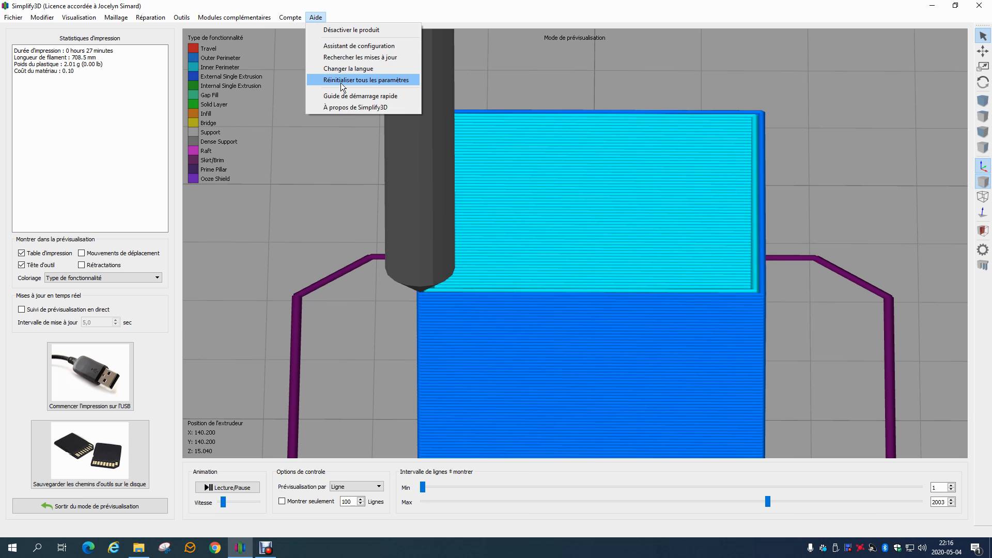
click(271, 87)
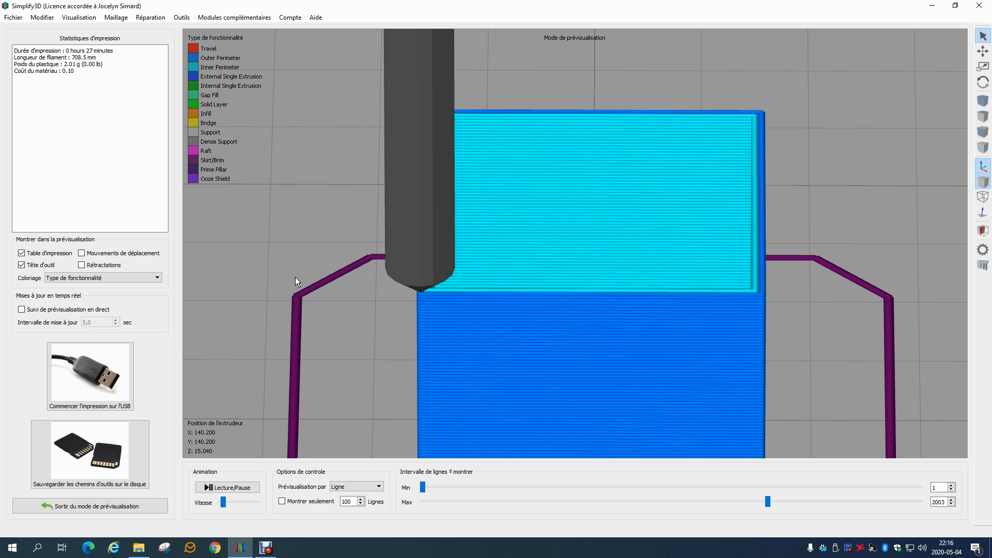
Step: Extend the displayed toolpath to line 2453 and examine the start of the top solid layers from an angle
drag(408, 235, 463, 165)
drag(410, 219, 594, 302)
drag(766, 500, 847, 478)
Step: Preview the cube by layer, stepping through the top solid layers up to layer 100, and reduce the display to layer 1
click(357, 486)
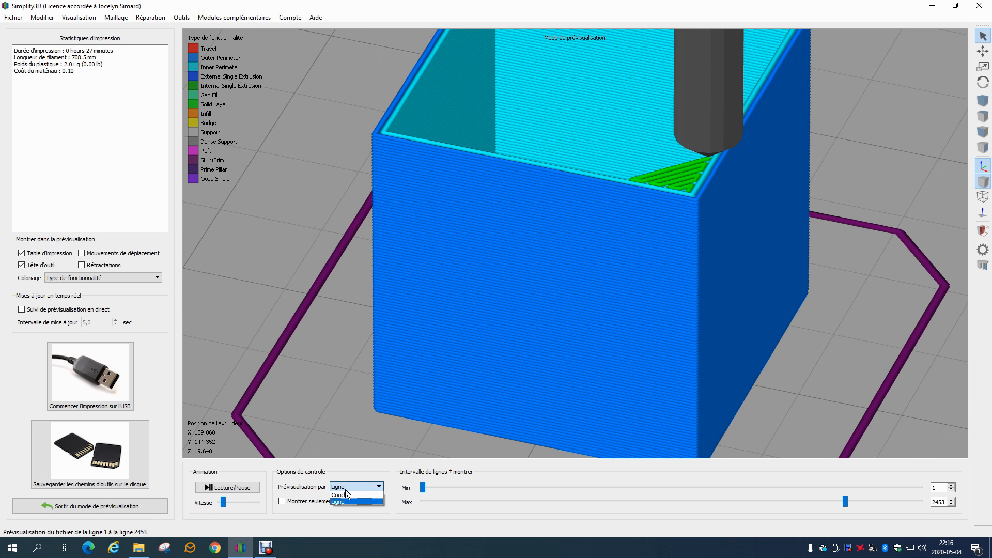
click(341, 495)
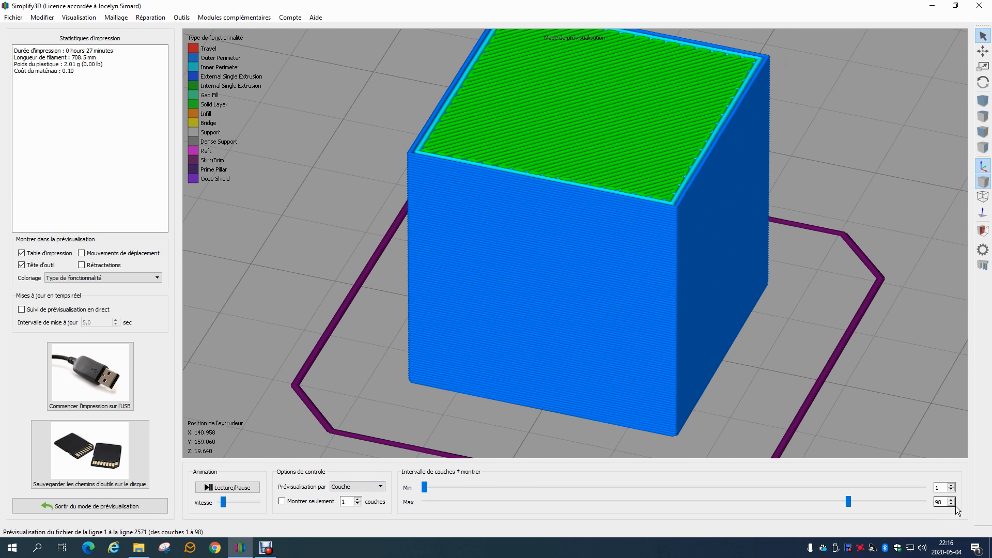
click(954, 504)
click(953, 499)
click(953, 499)
click(953, 499)
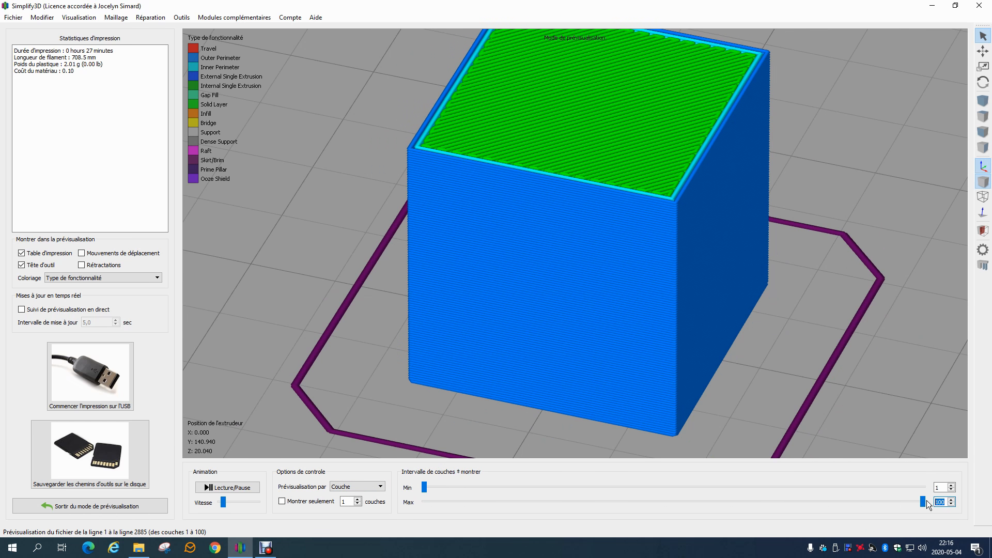
drag(916, 502, 414, 510)
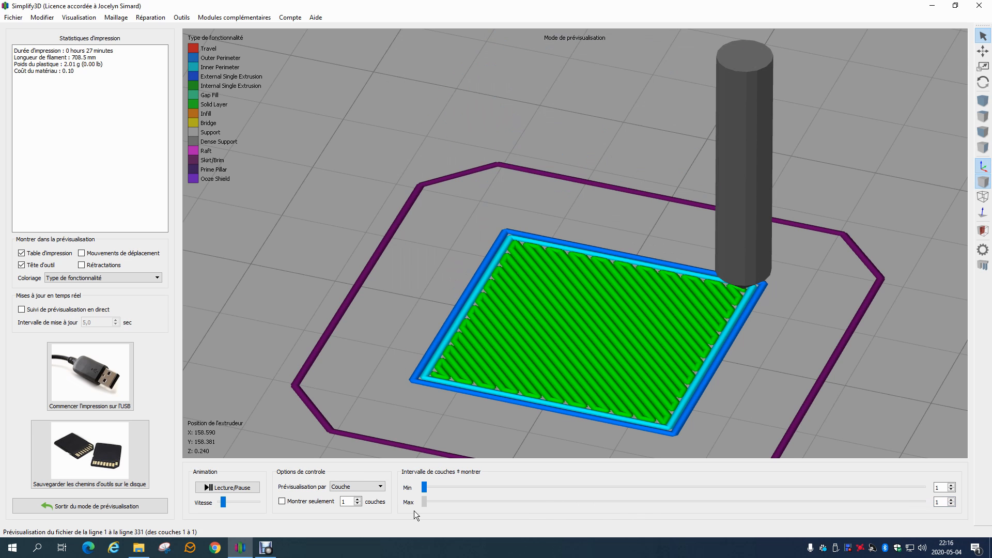
Step: Extend the displayed layers one by one from layer 1 to layer 10 and examine the solid bottom and perimeter walls
click(952, 499)
click(952, 500)
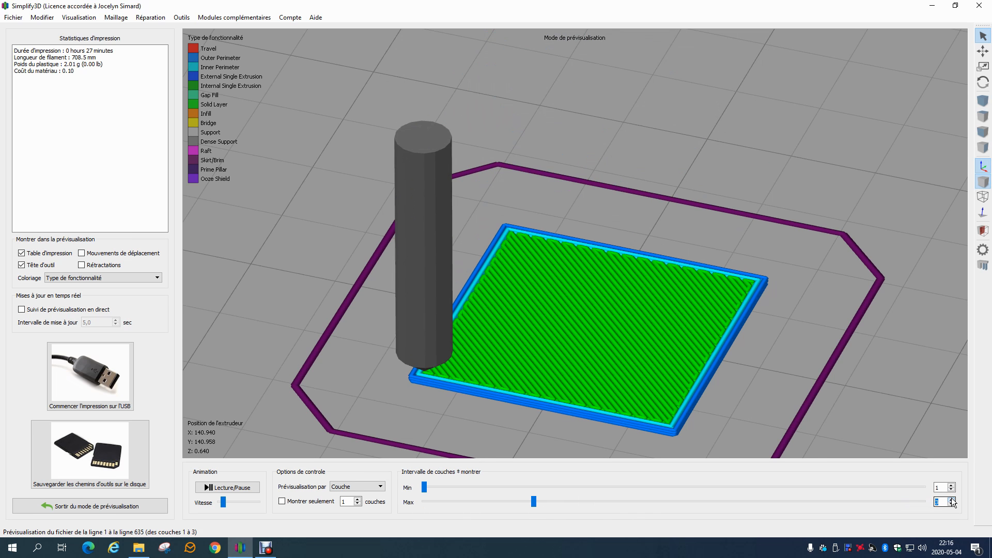
click(952, 500)
click(951, 499)
click(951, 499)
click(951, 499)
click(951, 499)
click(951, 499)
click(950, 499)
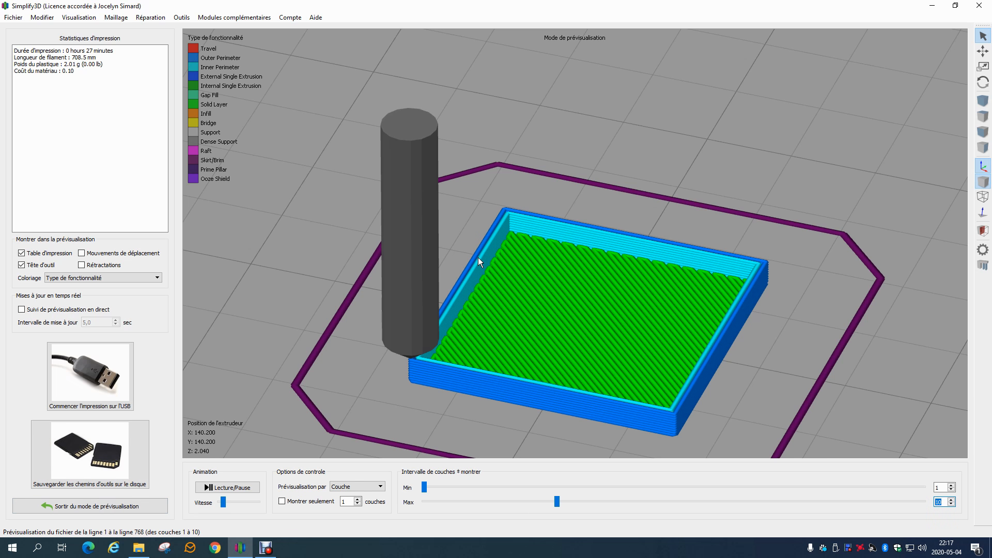
Step: Reopen the layer settings of Process1 and set the perimeter shells, bottom solid layers and top solid layers to 5 each
click(90, 504)
click(70, 311)
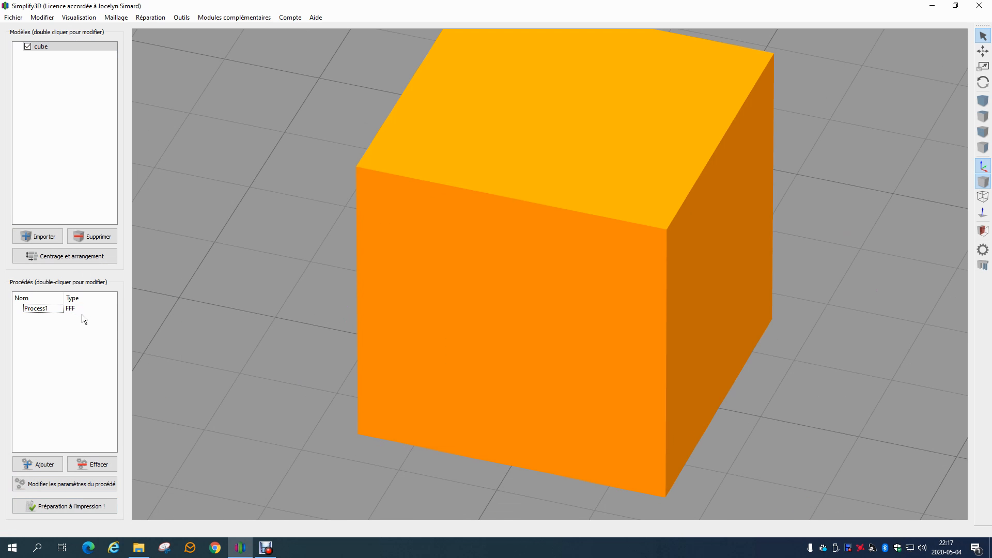
double_click(78, 311)
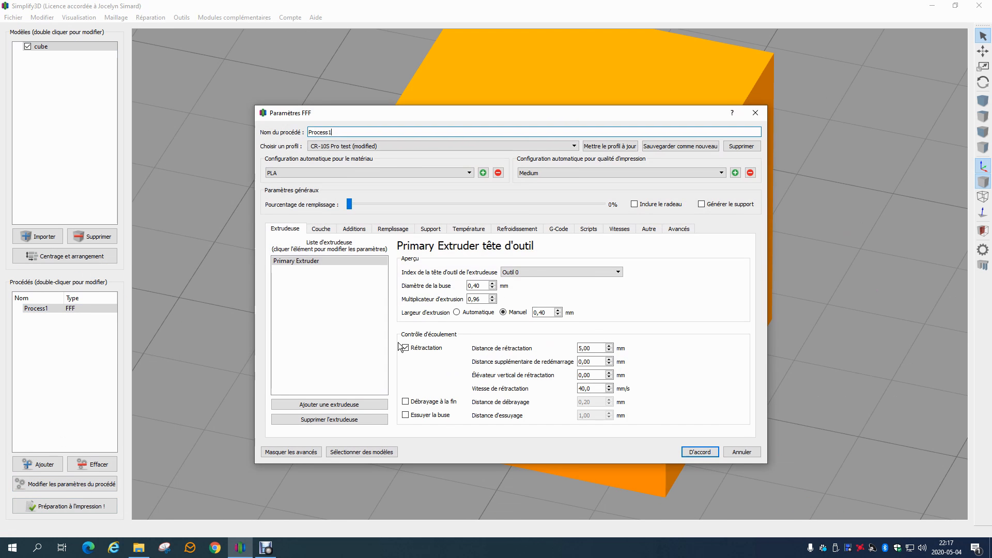
click(317, 234)
drag(389, 119, 430, 112)
double_click(404, 315)
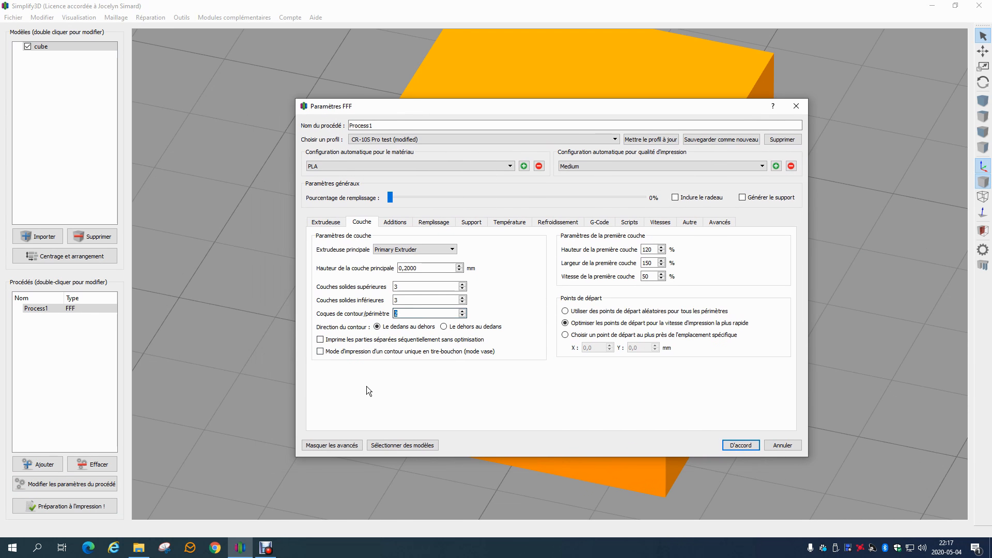
click(462, 310)
click(462, 311)
click(463, 311)
click(463, 298)
click(463, 297)
click(463, 284)
click(463, 284)
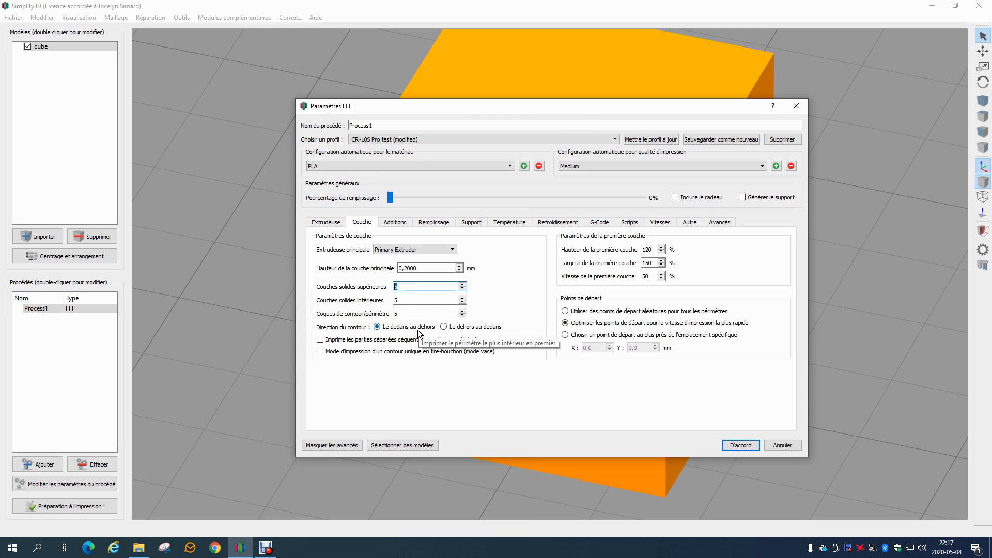
Step: Reset the top and bottom solid layers to 3 and the contour/perimeter shells to 2
click(462, 288)
click(461, 302)
click(461, 303)
click(462, 302)
click(462, 297)
click(462, 315)
click(461, 315)
click(462, 316)
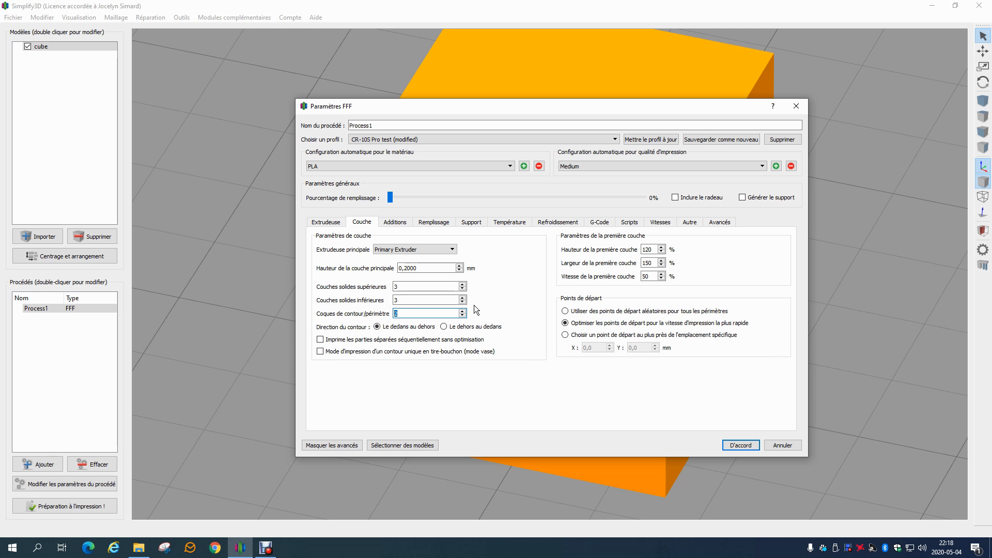
Step: Set the contour direction to outside-in (Le dehors au dedans) and slice the cube for preview
click(467, 326)
click(739, 444)
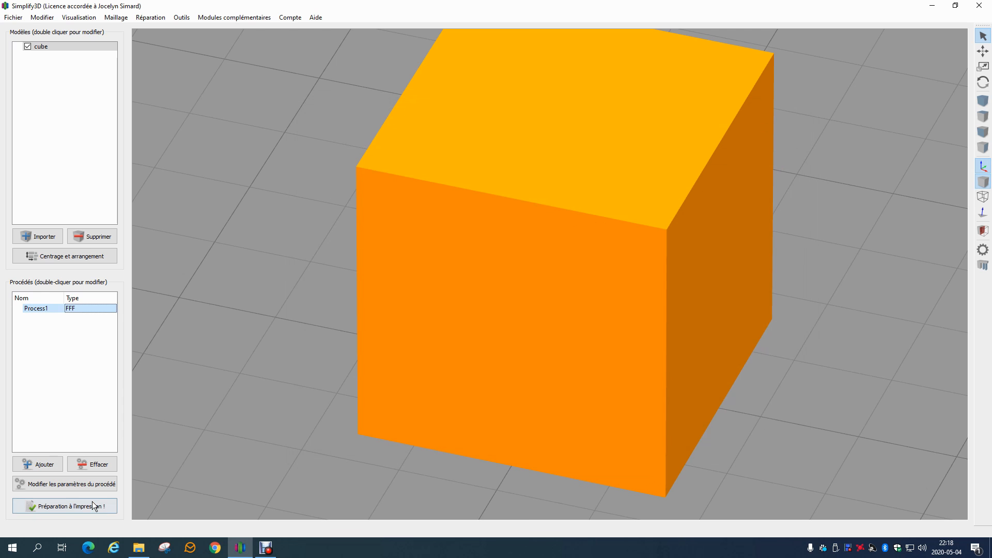
click(92, 506)
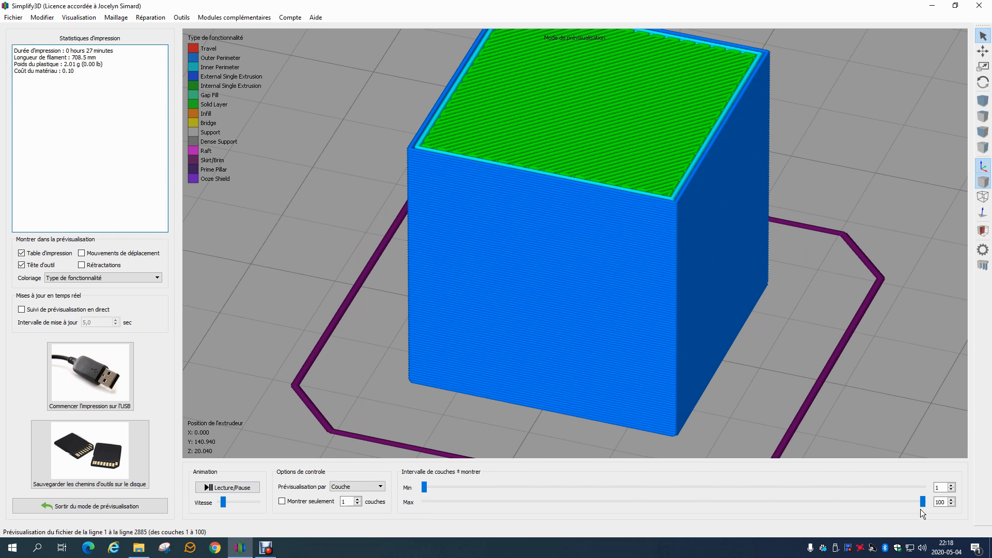
Step: Limit the preview to layer 67, switch it to line mode at a faster speed and animate the order of the perimeters
drag(916, 499, 744, 502)
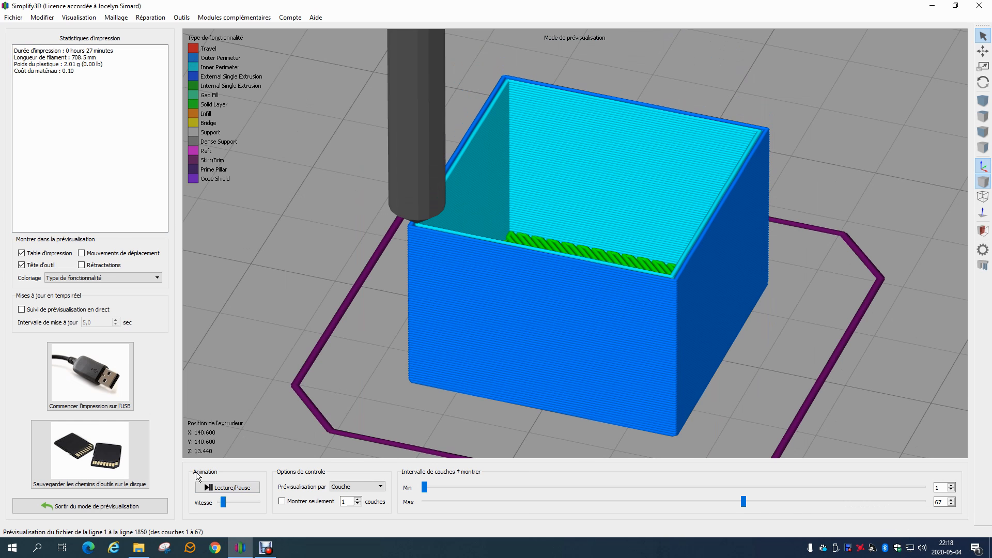
click(351, 486)
click(338, 502)
drag(223, 501, 241, 501)
click(240, 487)
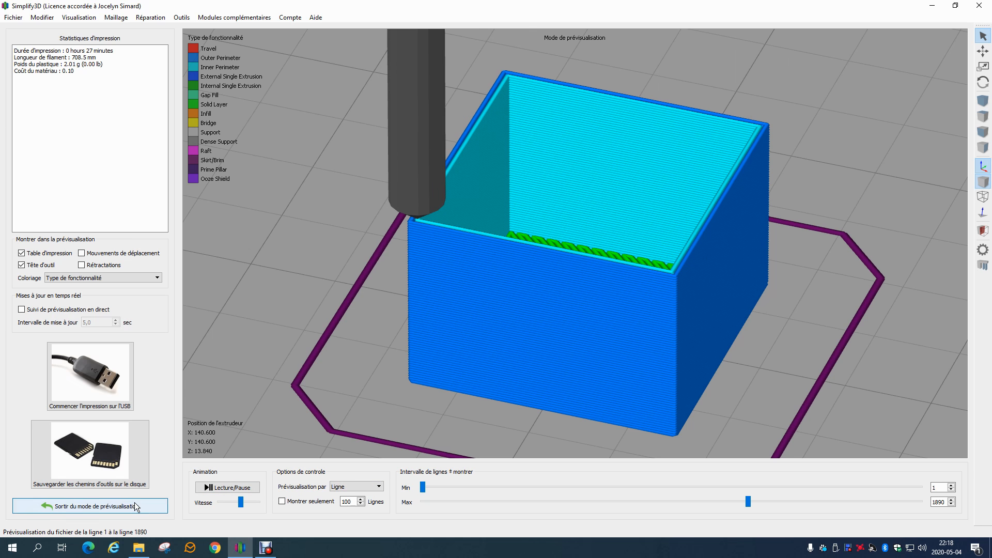
Step: Set the contour direction of Process1 back to inside-out (Le dedans au dehors) in the layer settings
click(155, 506)
double_click(54, 309)
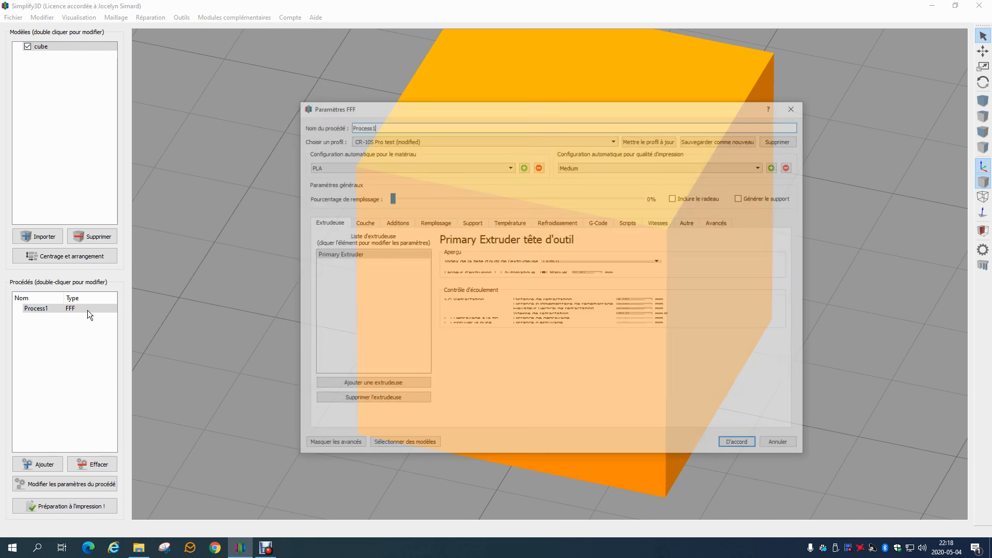
click(362, 222)
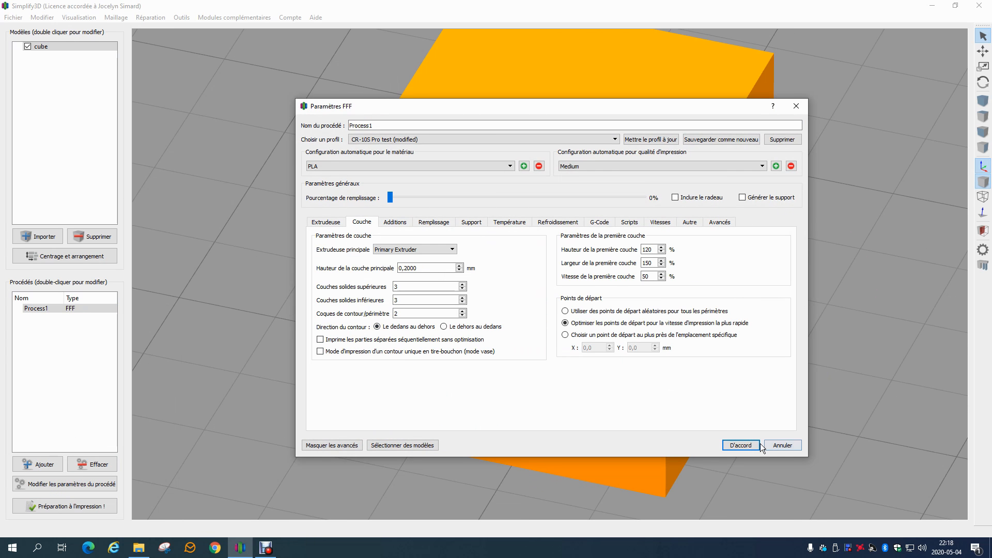
click(740, 445)
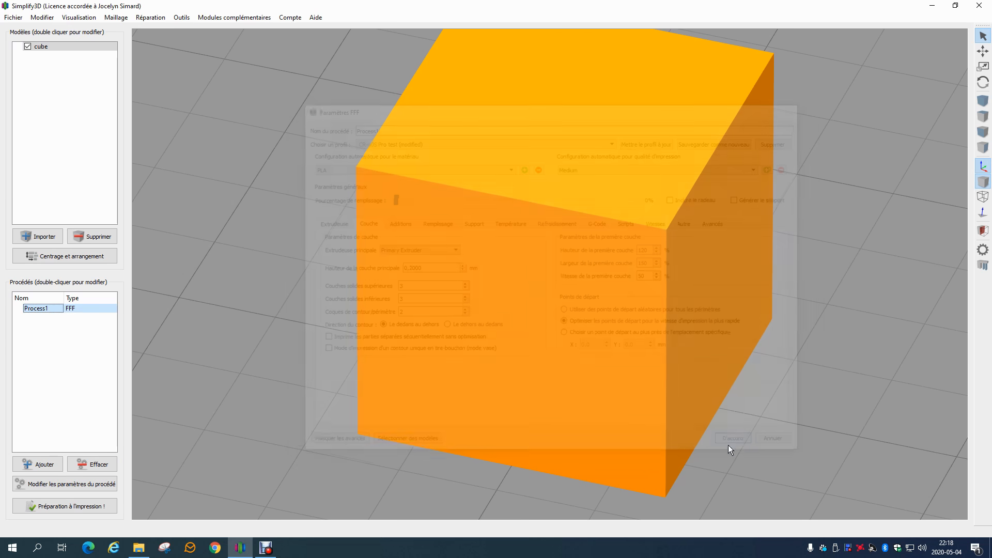
Step: Slice the cube, limit the displayed toolpath to line 1640 and animate the order of the inner and outer perimeters
click(85, 508)
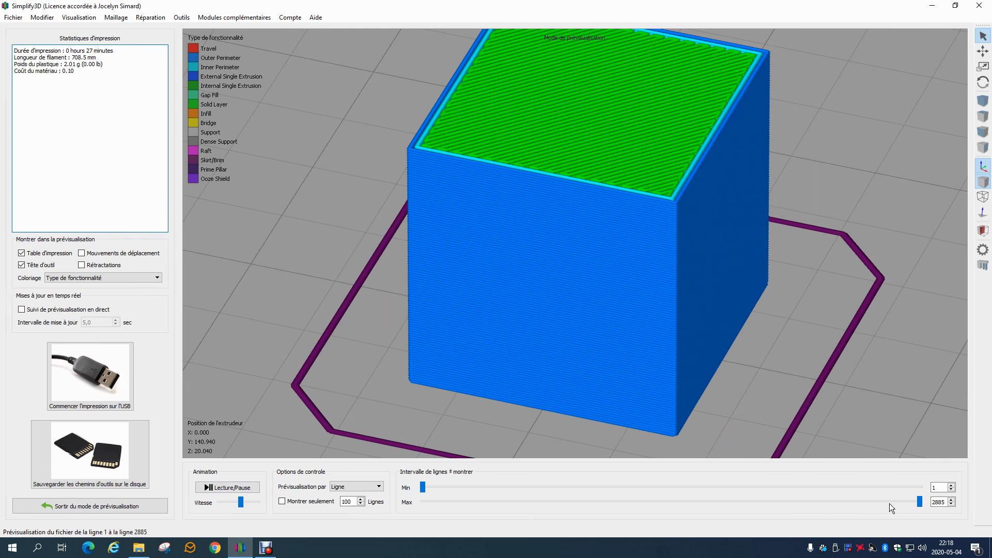
drag(895, 501, 705, 501)
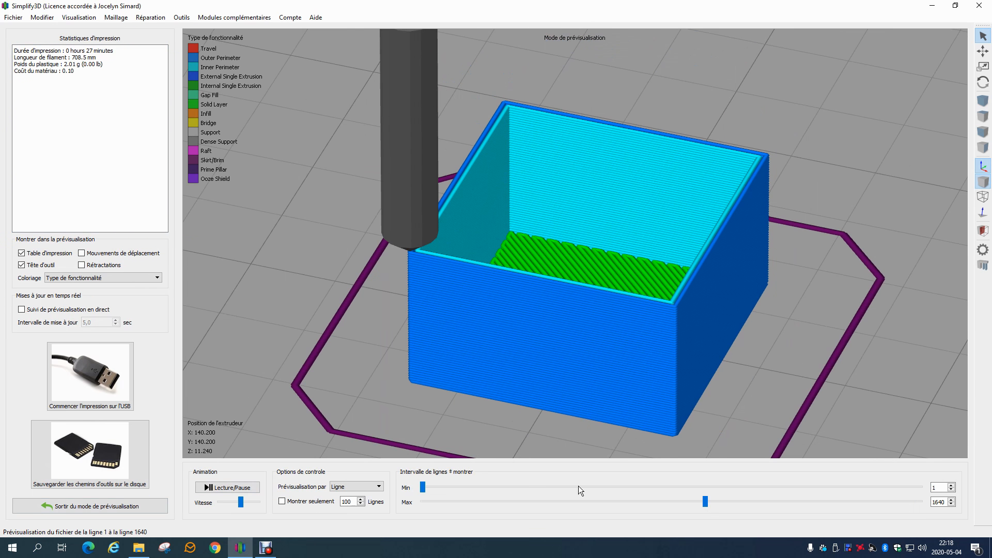
click(223, 487)
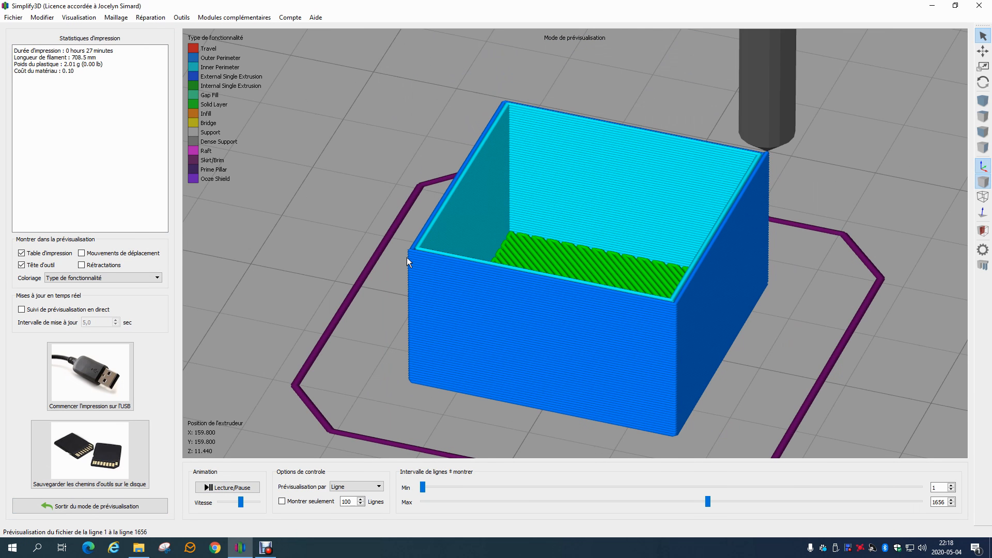
Step: Enable the single-contour corkscrew (vase) mode of Process1, with 0 top solid layers and 1 perimeter shell
click(117, 499)
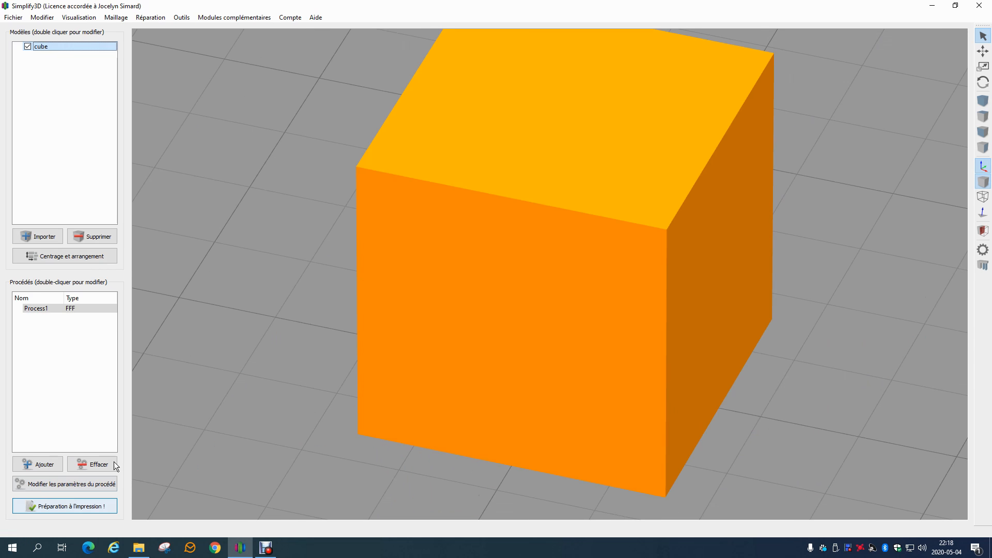
double_click(55, 306)
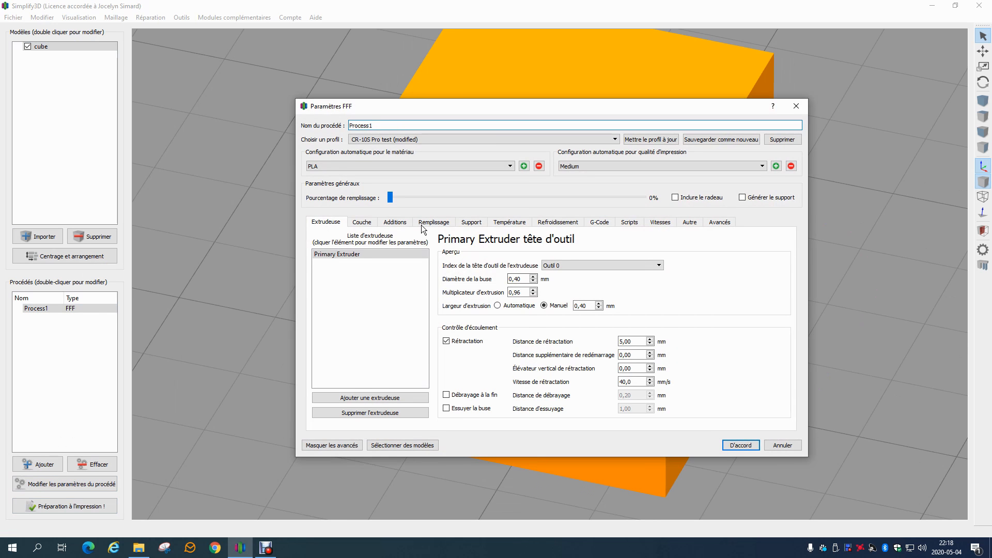
click(363, 221)
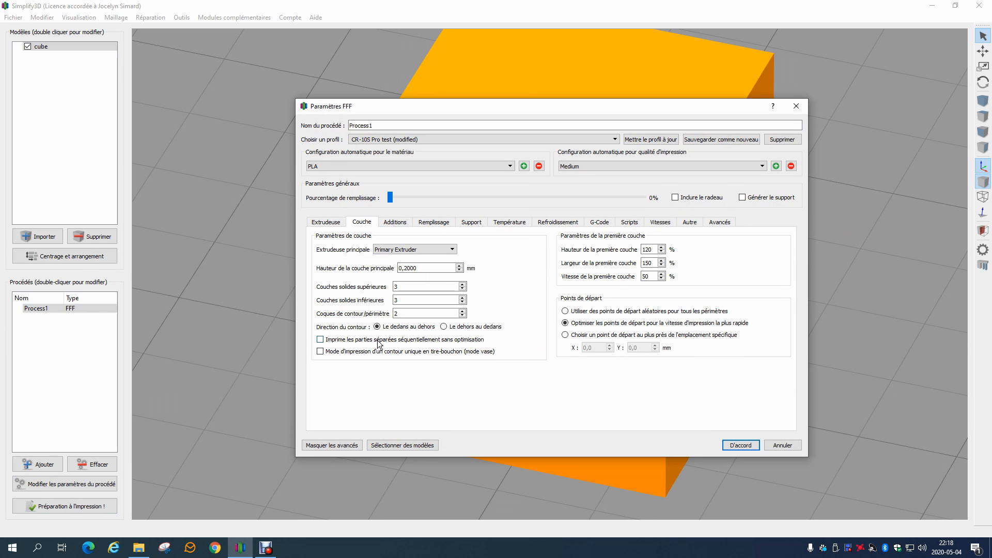
mouse_move(380, 343)
click(464, 288)
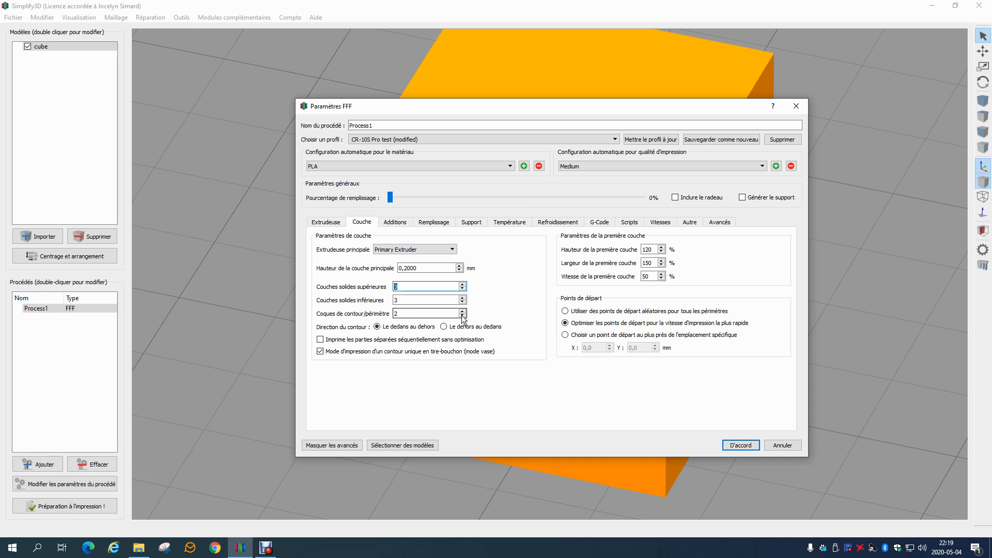
text(0)
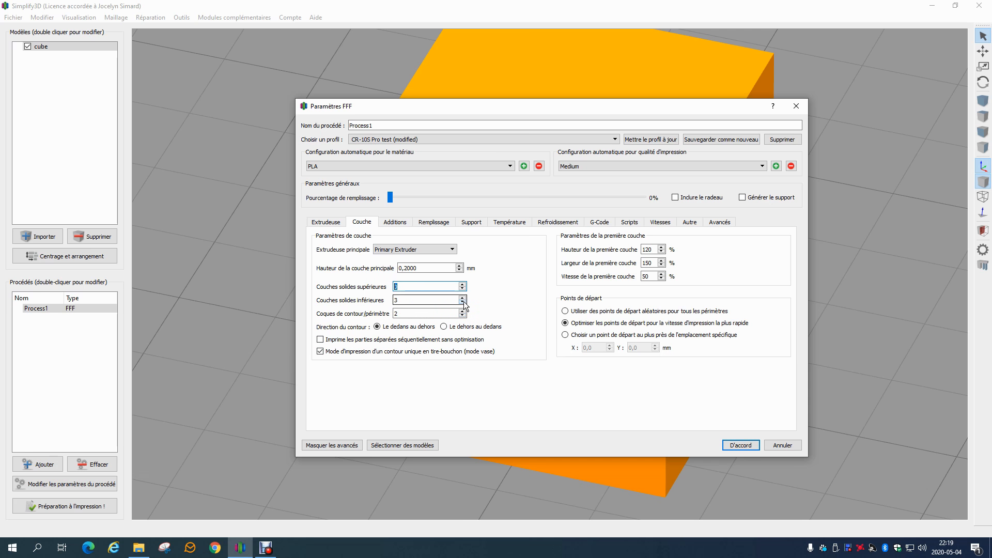
click(463, 316)
click(740, 445)
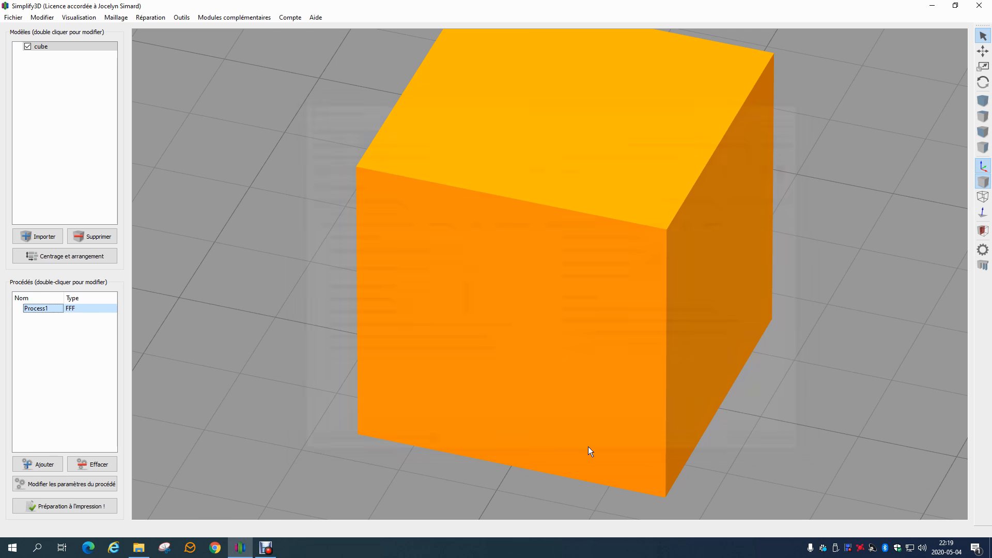
Step: Slice the cube in vase mode, limit the displayed toolpath to line 753 and animate the printing of its single wall
click(111, 507)
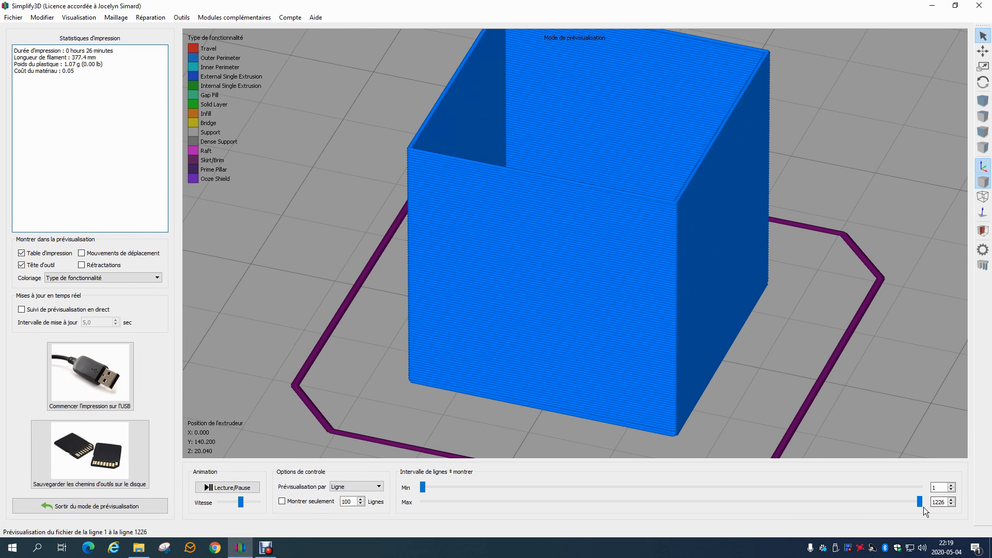
drag(919, 502, 720, 500)
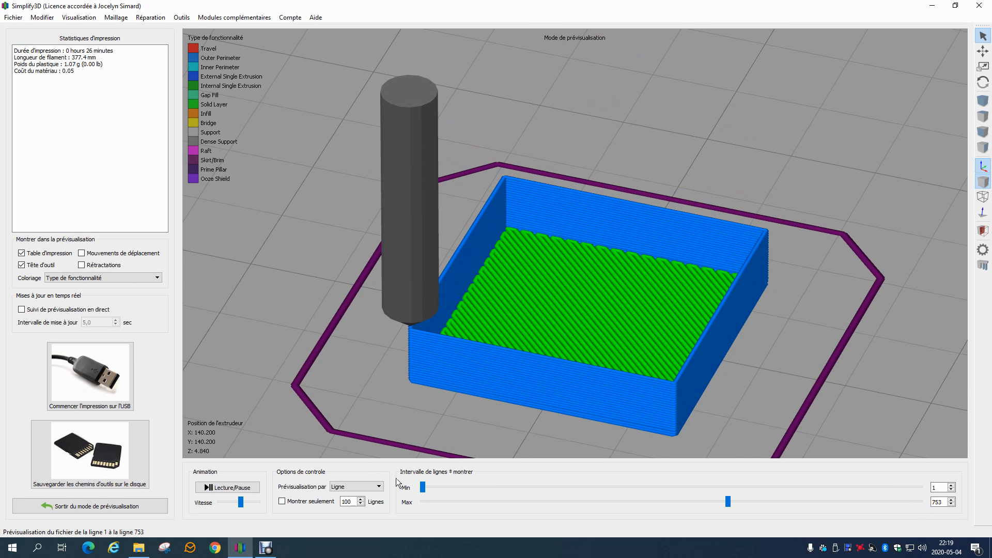
click(252, 485)
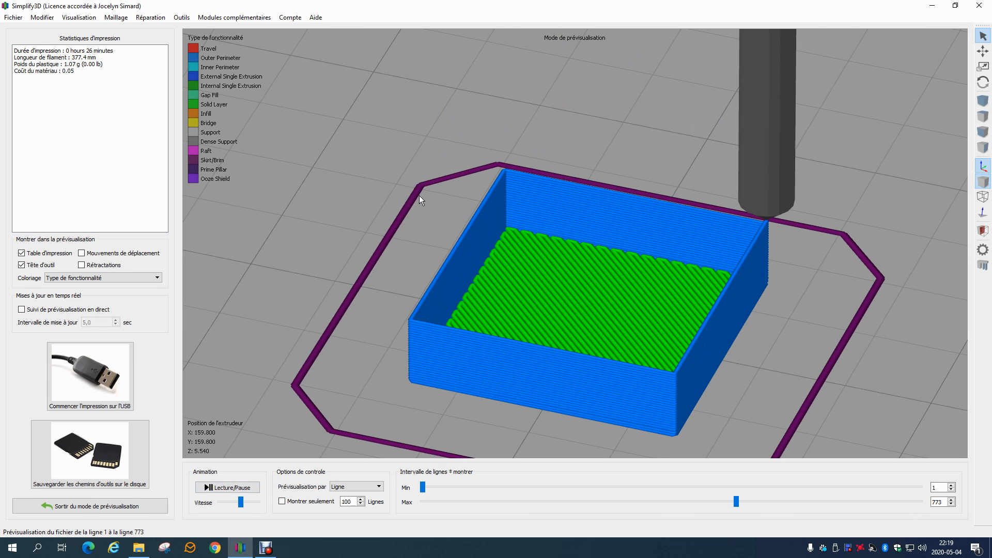
Step: Disable vase mode in the layer settings of Process1 and set the first layer height and width to 100 %
click(99, 505)
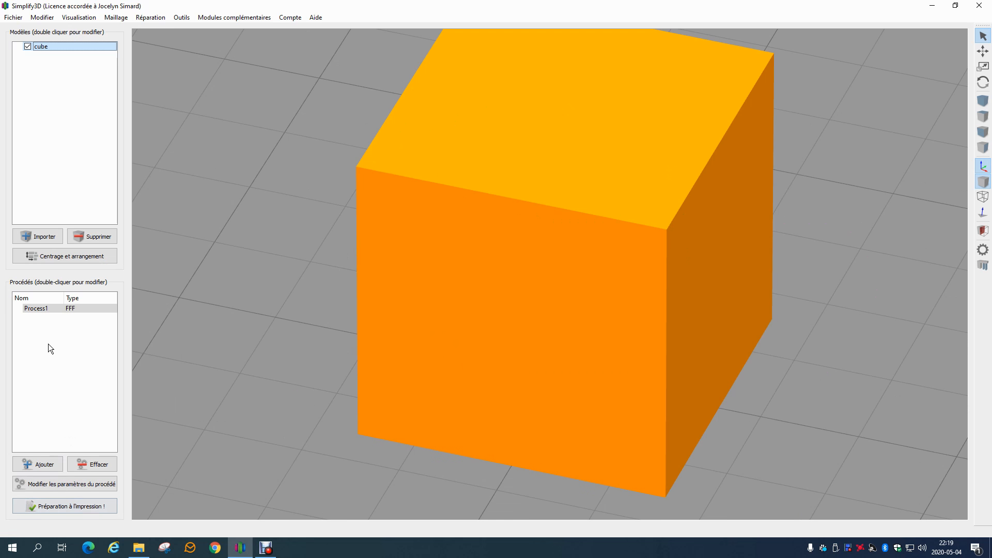
double_click(36, 310)
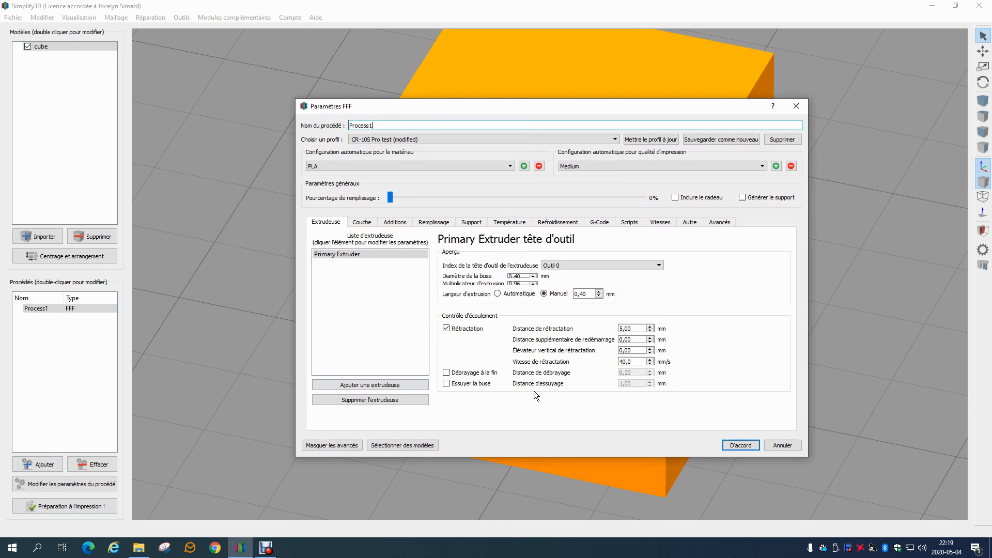
click(367, 222)
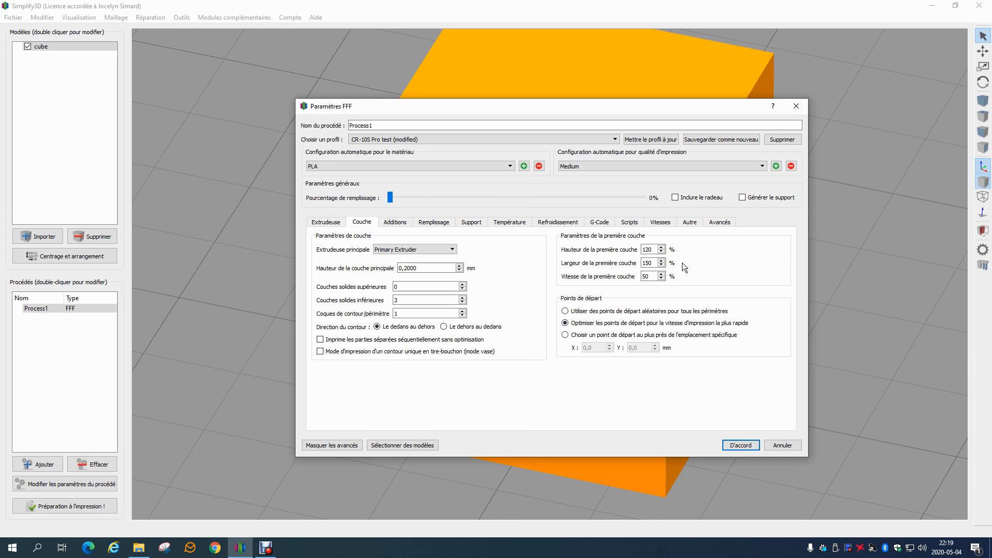
double_click(656, 249)
text(100)
key(Tab)
text(100)
Step: Set the first layer height to 120 % and the first layer width to 130 %
double_click(650, 249)
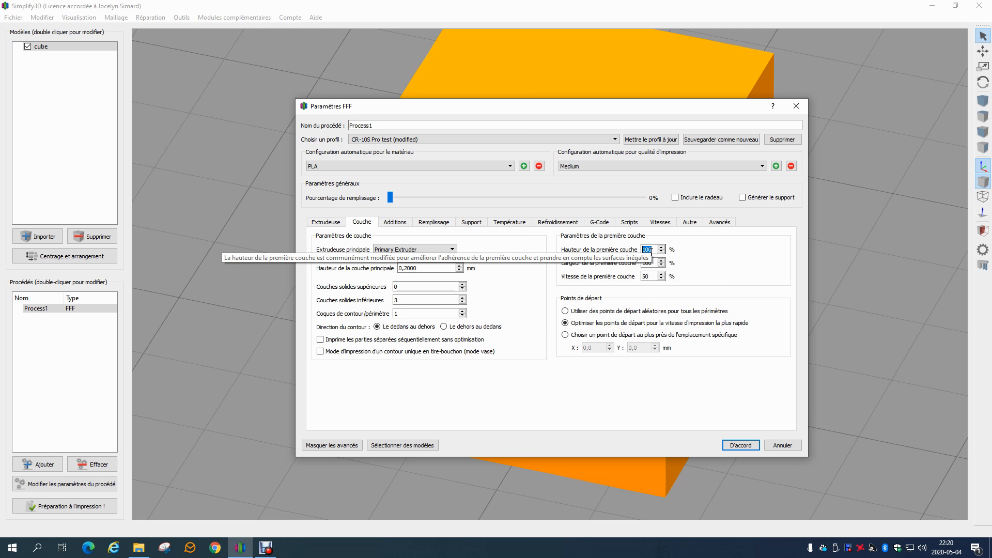
text(120)
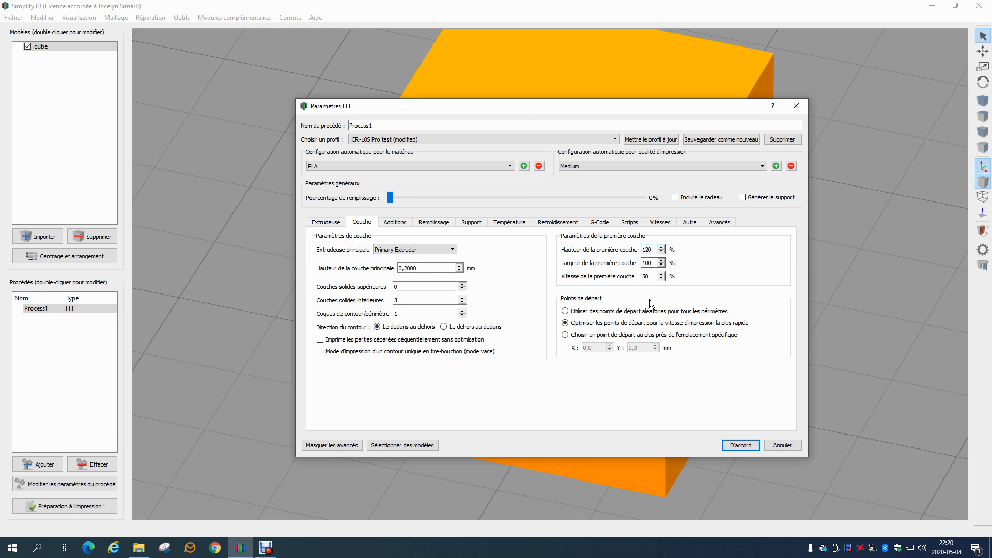
double_click(658, 263)
key(BackSpace)
key(BackSpace)
text(3)
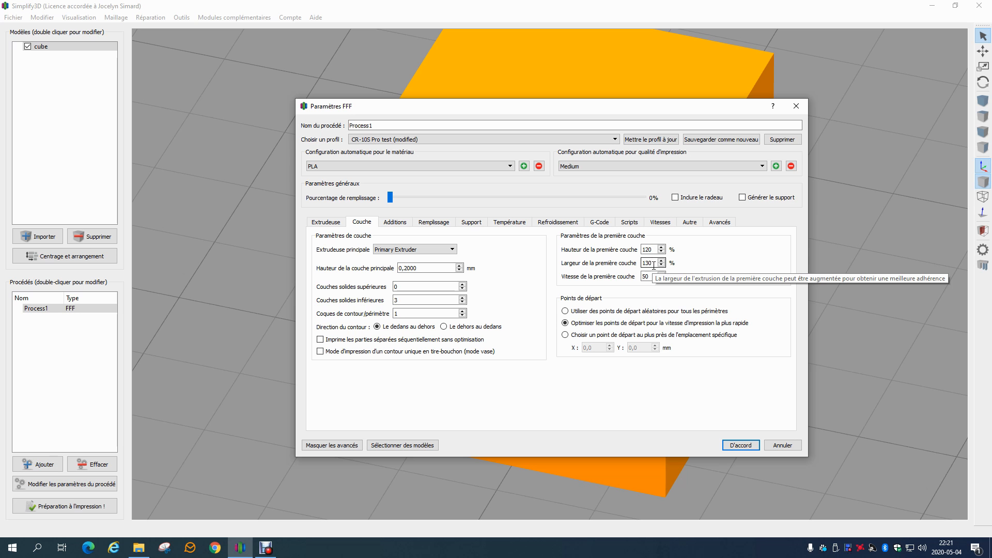
Step: Return the first layer height and width to 100 % and open the speed settings of the process
key(shift+Tab)
text(100)
key(Tab)
text(10)
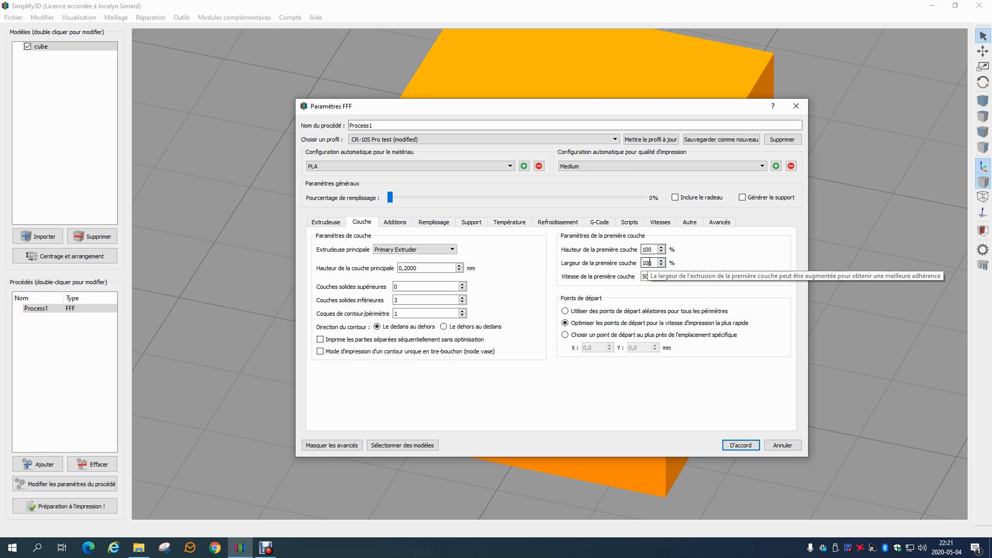
key(Tab)
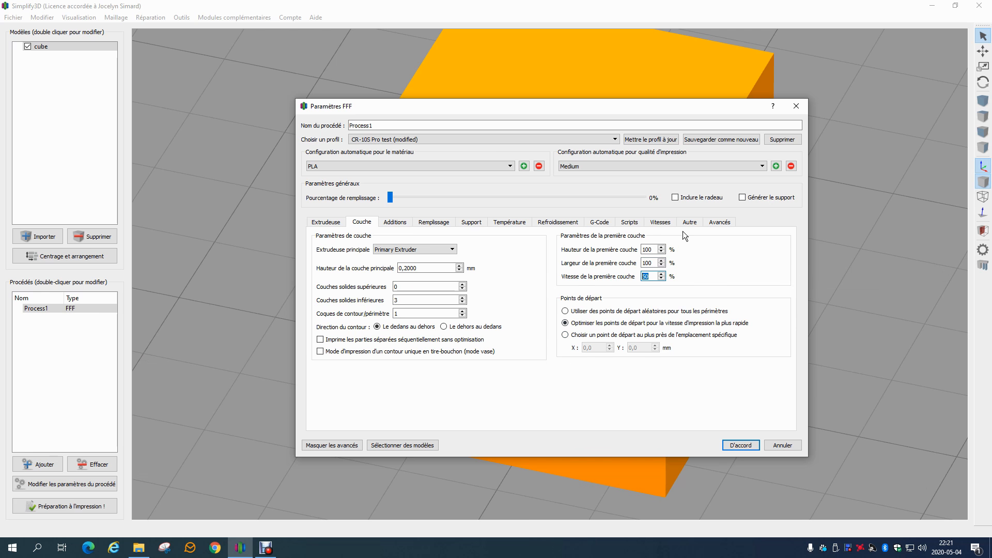
click(660, 223)
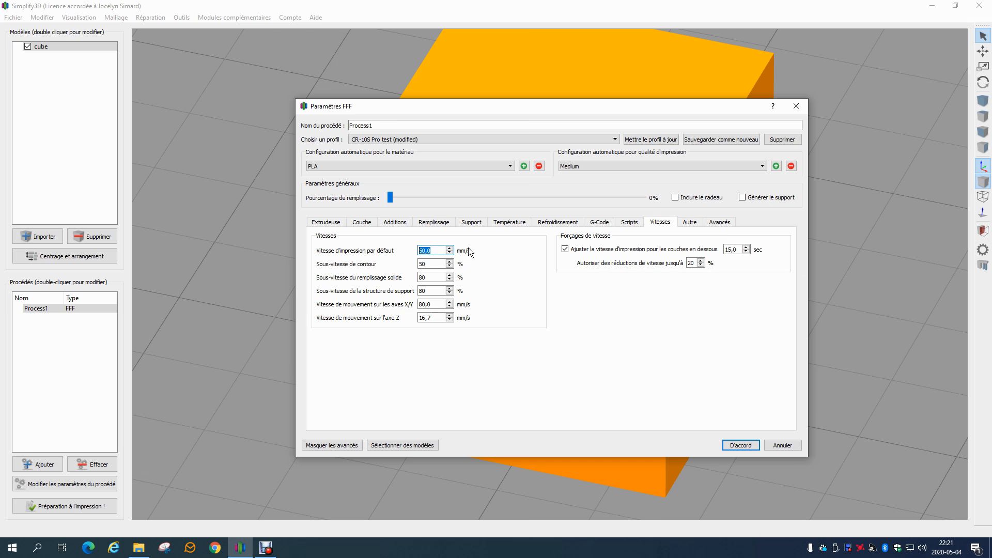
Step: Set the first layer speed to 30 % in the process's layer settings and apply the change
click(362, 223)
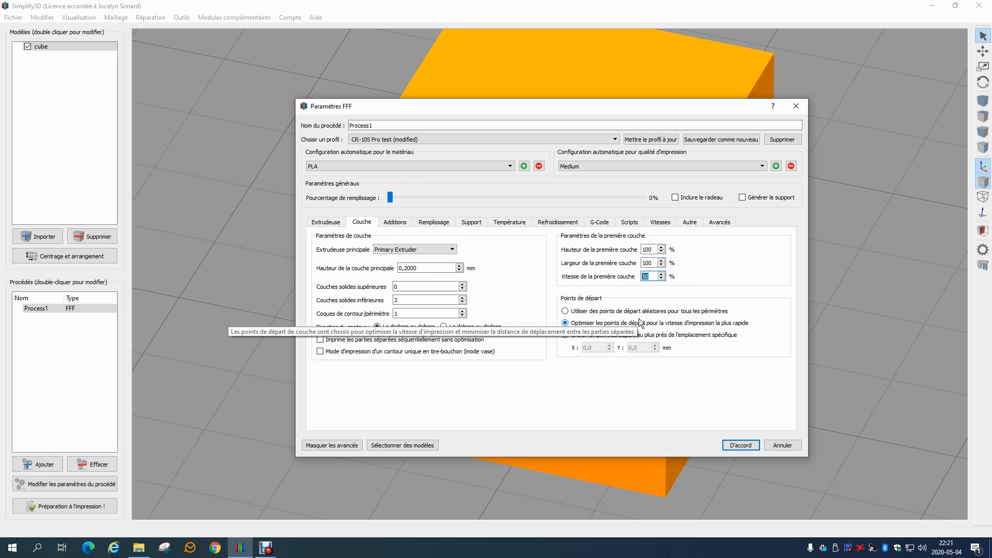
text(3)
drag(646, 277, 636, 278)
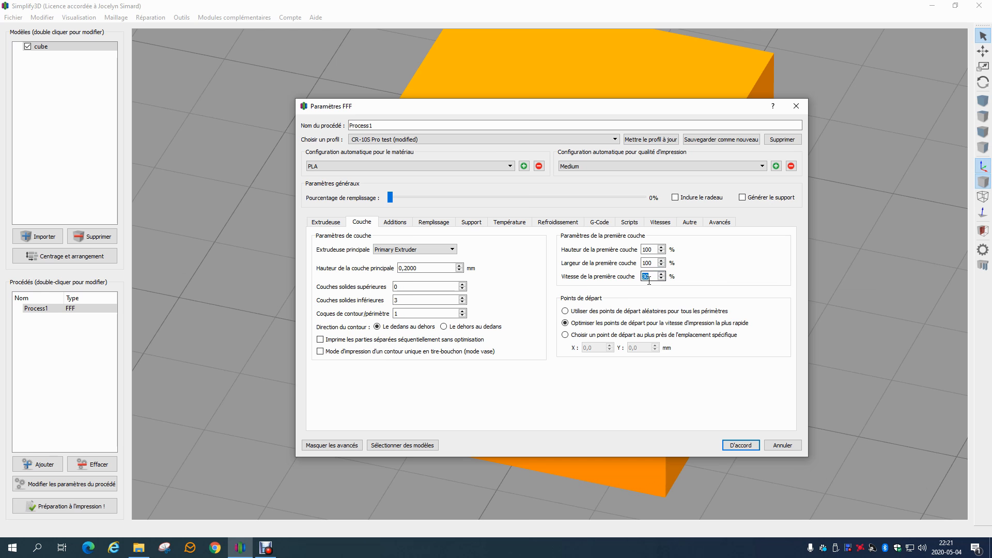
click(739, 446)
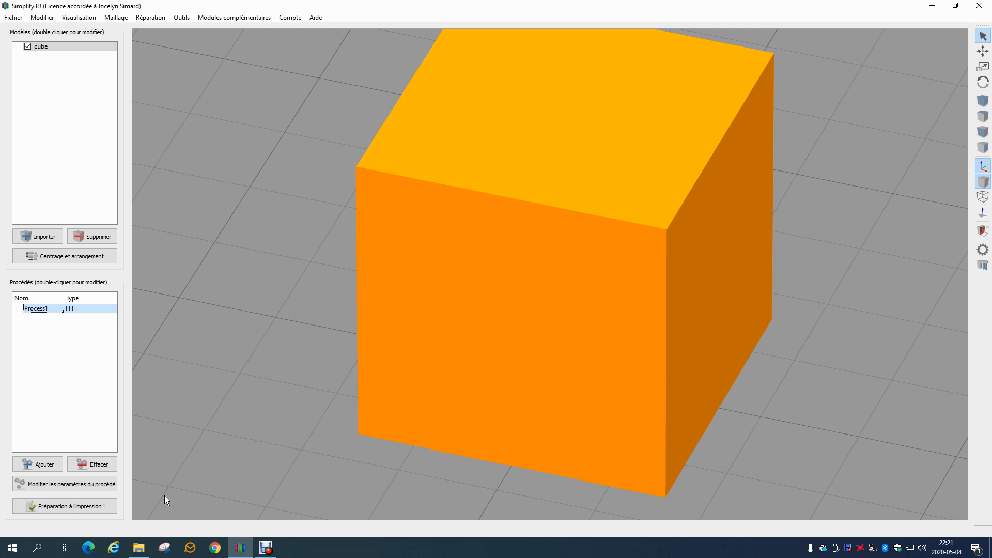
Step: Slice the cube, limit the displayed toolpath to line 243, animate the first layer's solid fill and leave the preview
click(103, 506)
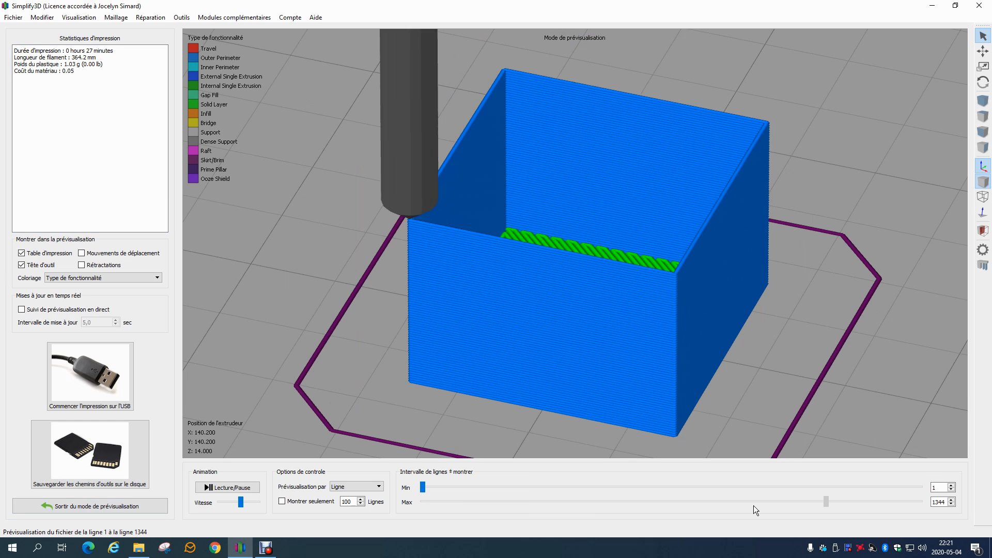
mouse_move(485, 504)
mouse_down()
mouse_move(448, 504)
mouse_move(498, 505)
mouse_up()
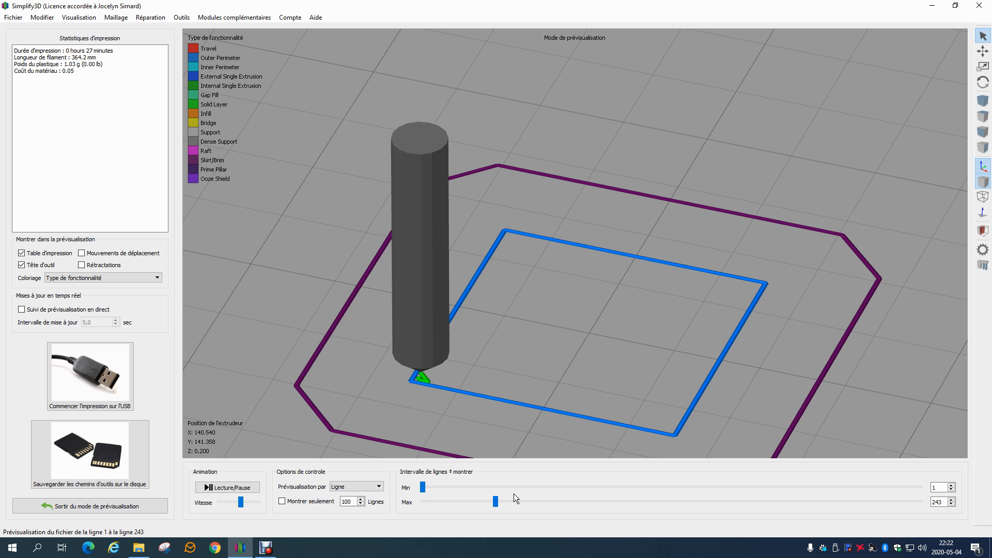
click(227, 487)
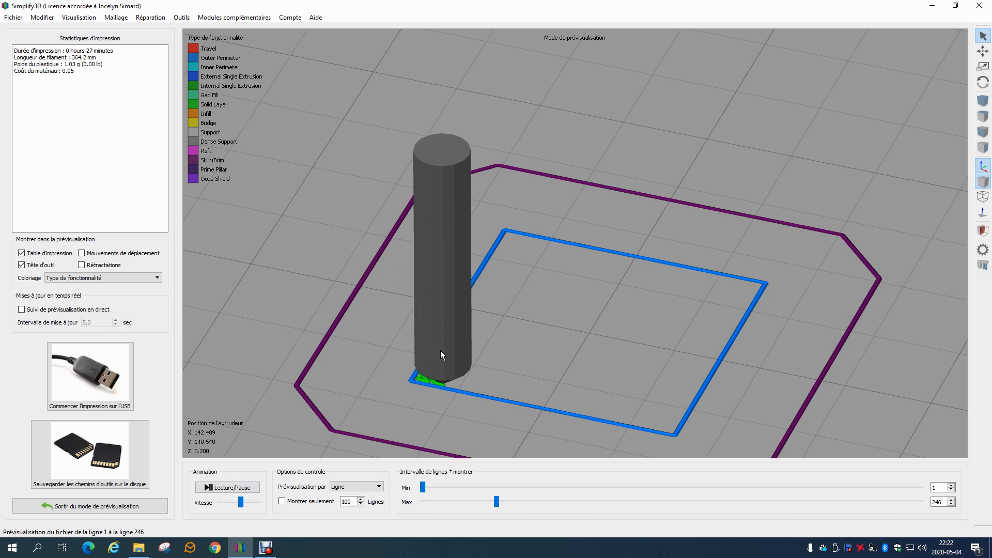
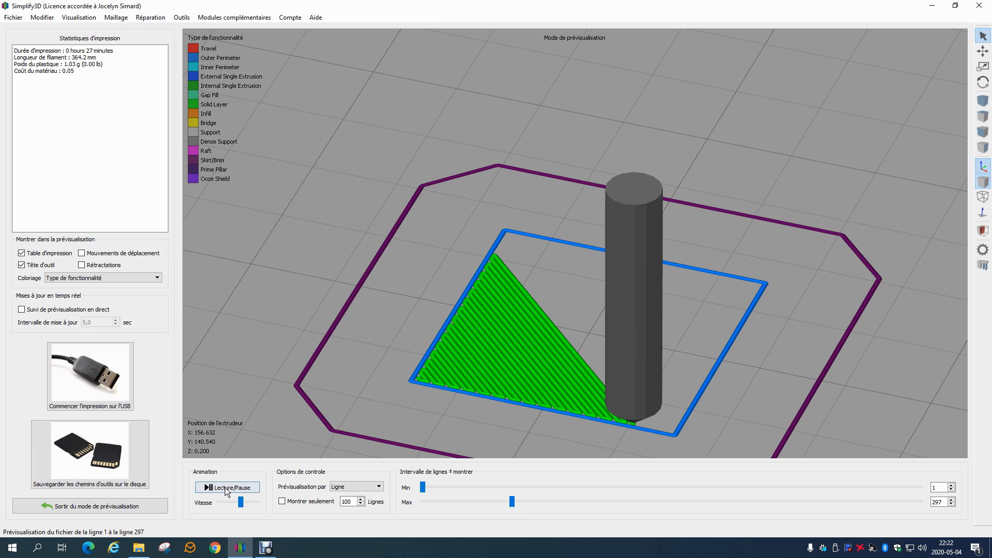
scroll(415, 401, down, 2)
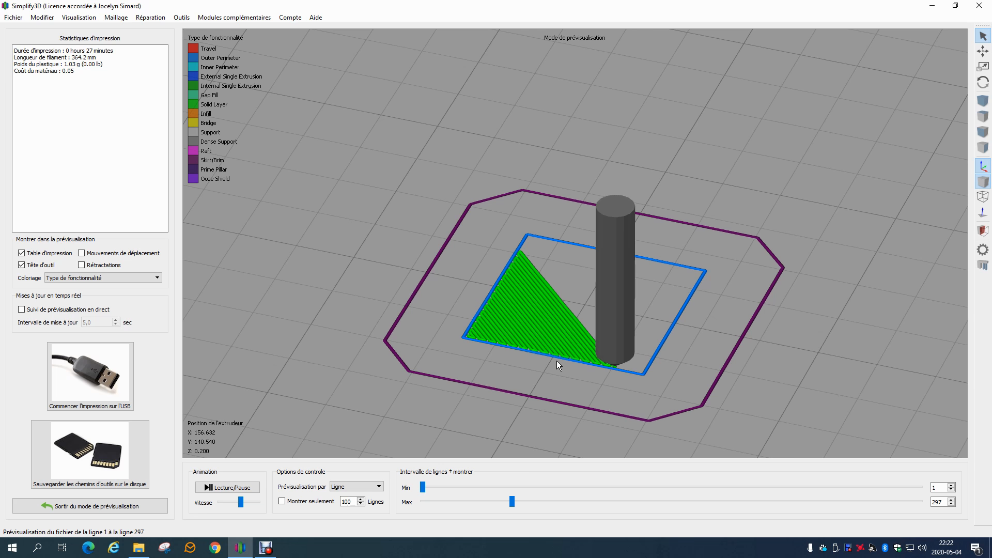
click(128, 499)
Step: Set the starting points of Process1 to random for all perimeters in the layer settings
double_click(55, 308)
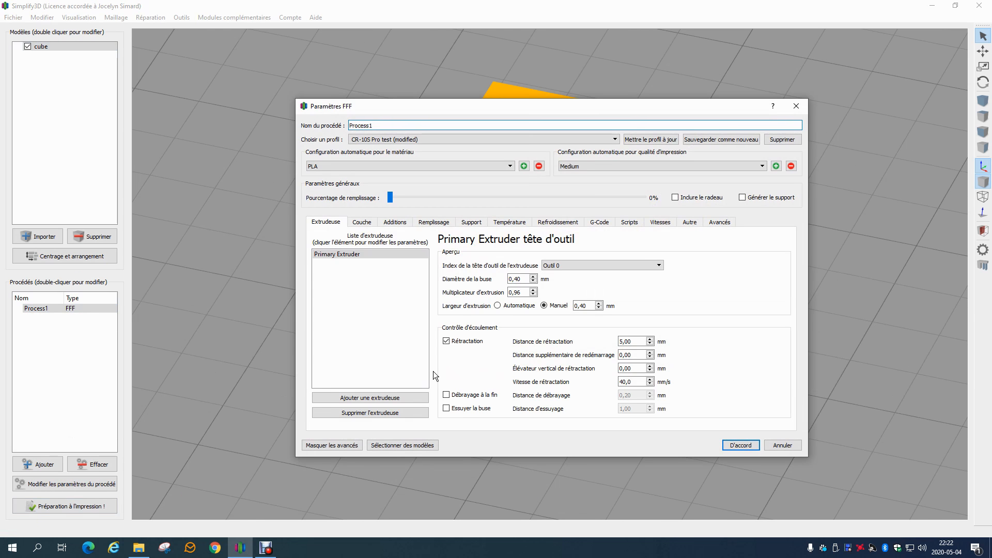
click(366, 222)
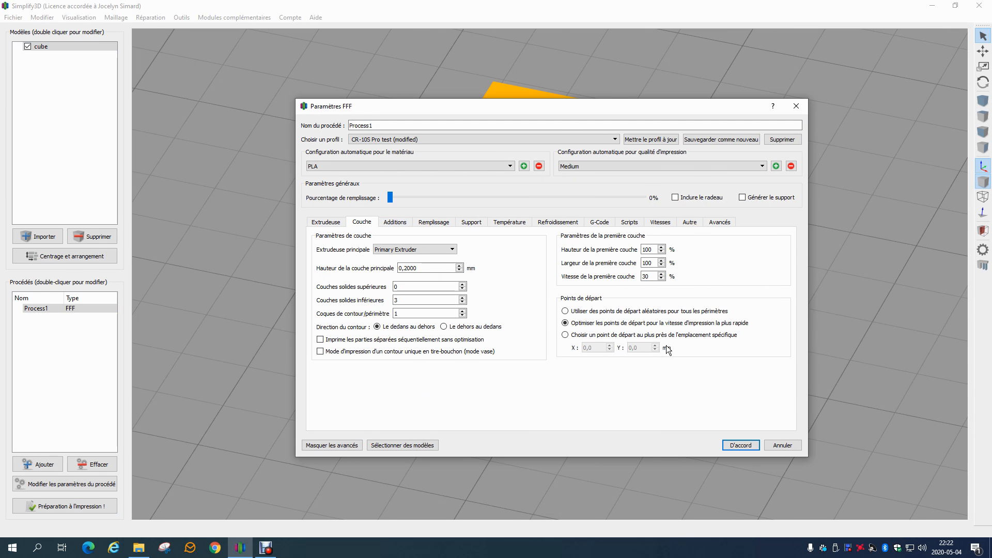
double_click(647, 276)
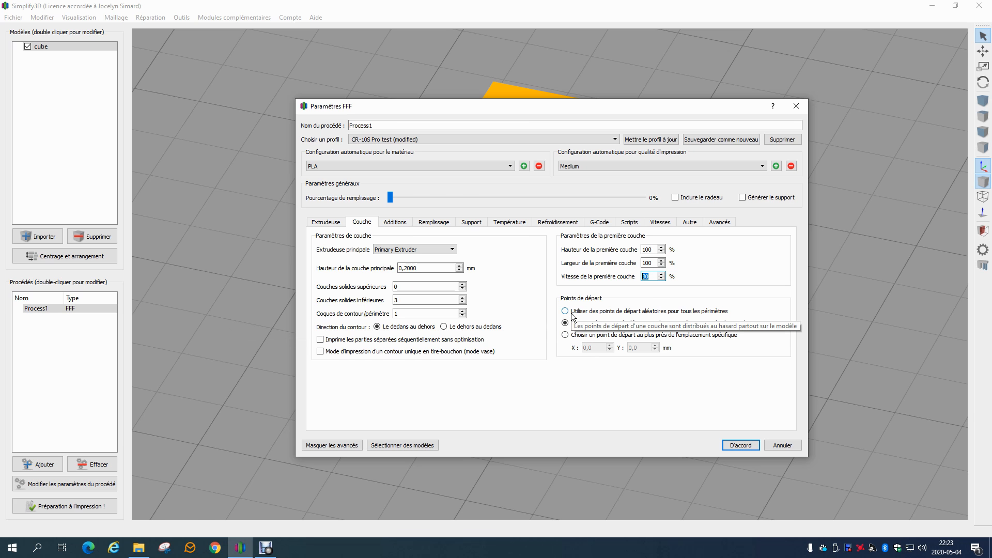
click(740, 444)
Step: Slice the cube, shorten the displayed toolpath to the upper walls and animate their printing, then leave the preview
click(92, 505)
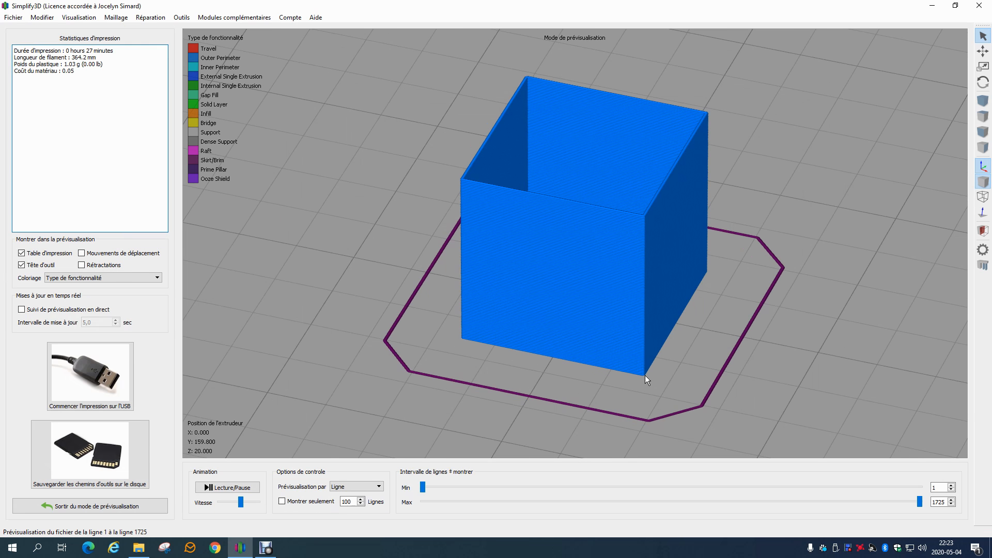
drag(920, 502, 804, 504)
click(235, 484)
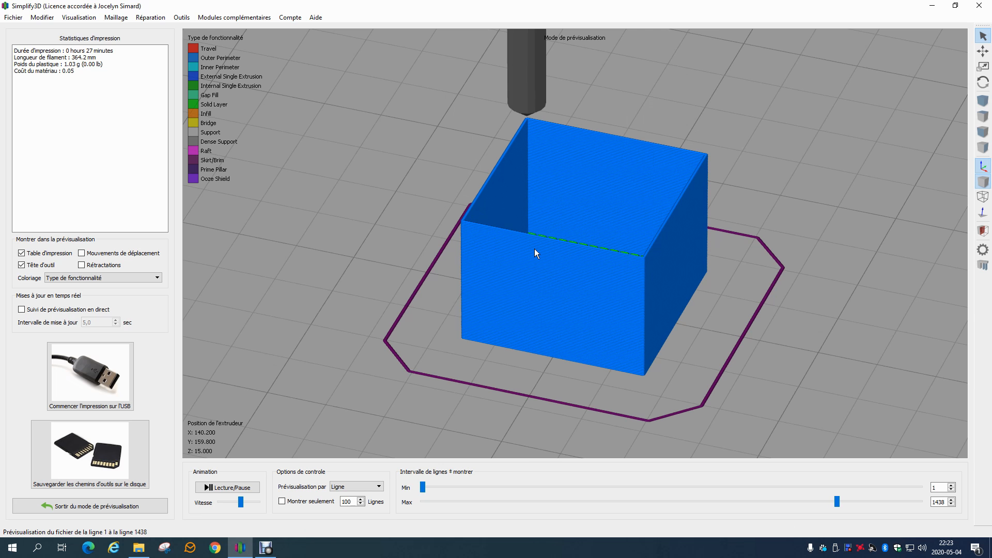
click(104, 506)
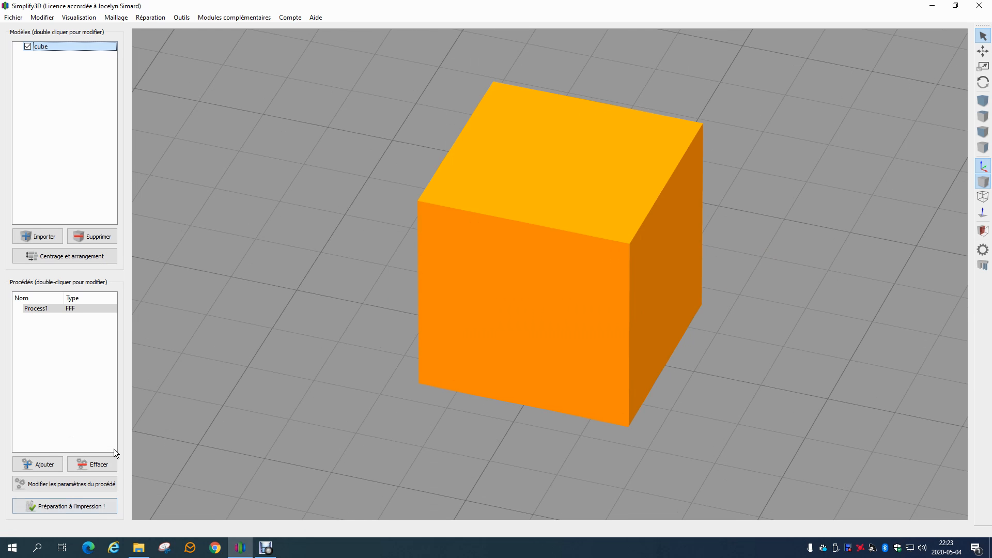
Step: Set Process1's starting points to be optimised for the fastest printing speed and preview the sliced cube
double_click(49, 308)
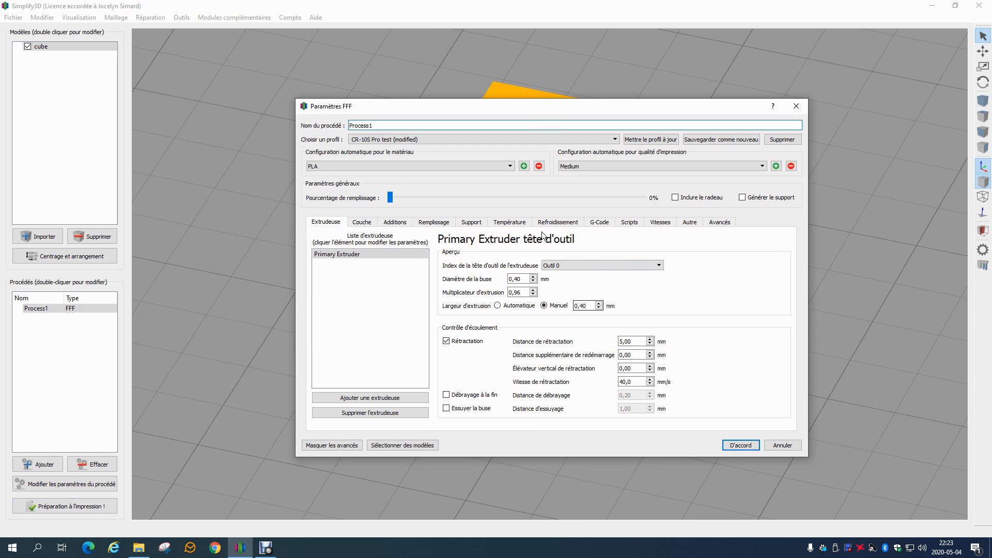
click(370, 219)
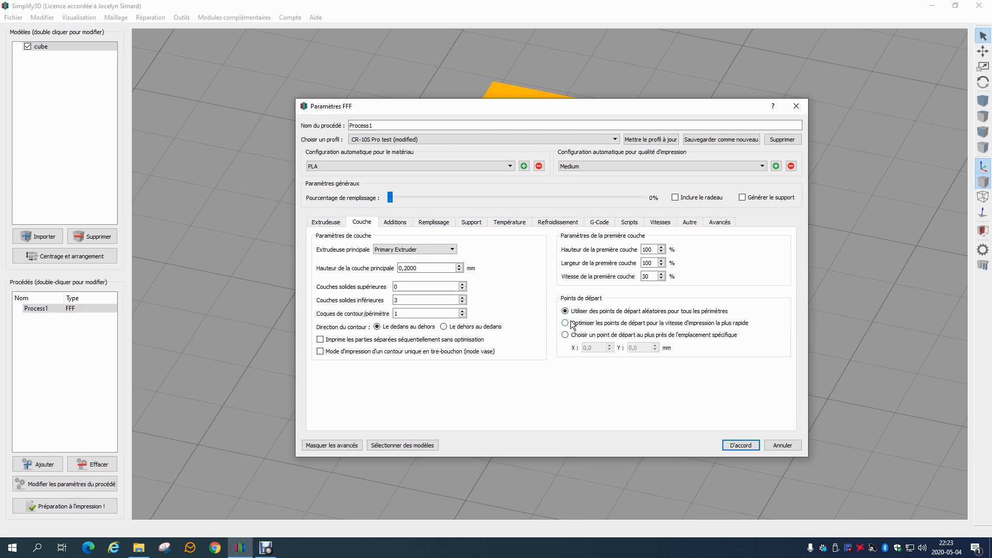
click(739, 444)
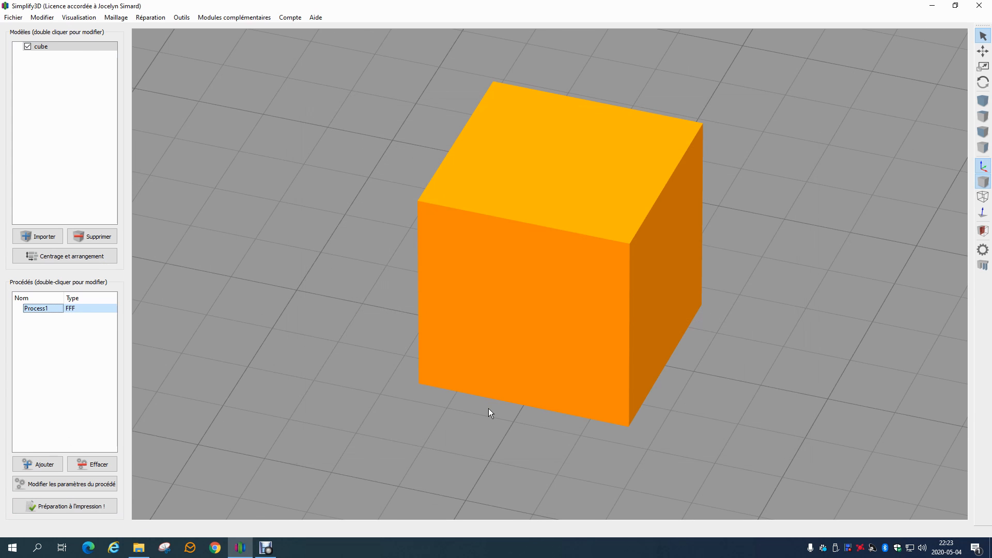
click(95, 509)
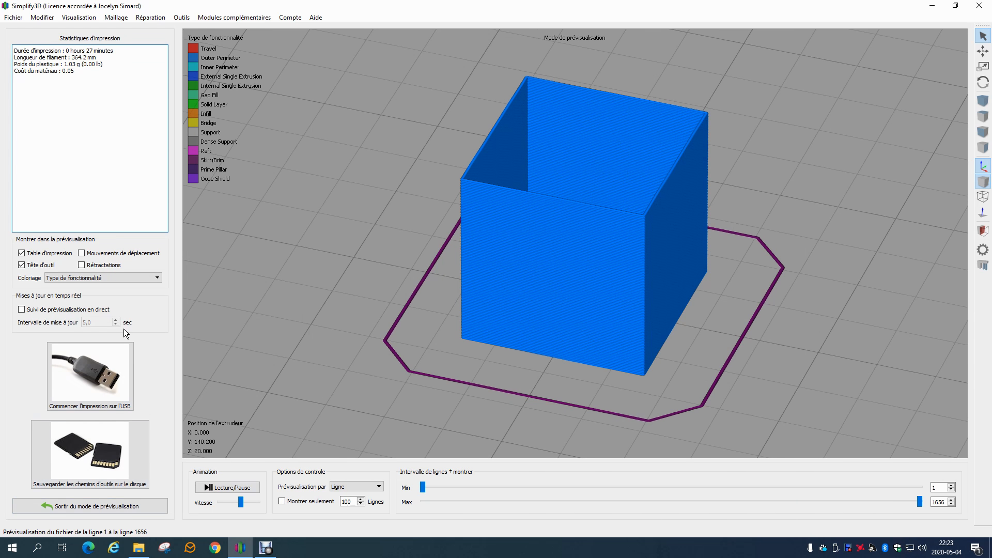
click(113, 508)
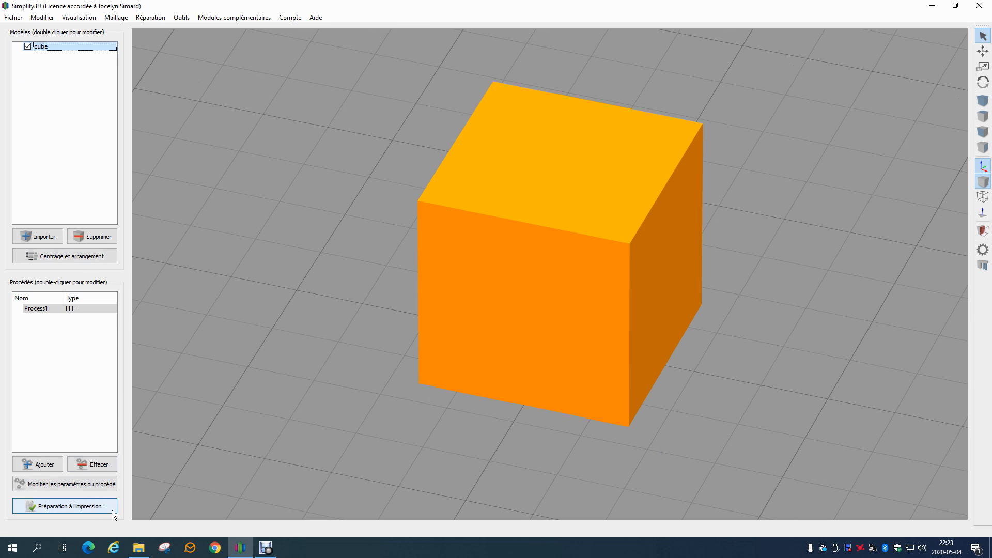
Step: Replace the cube with the Mario.stl model
click(92, 233)
click(58, 234)
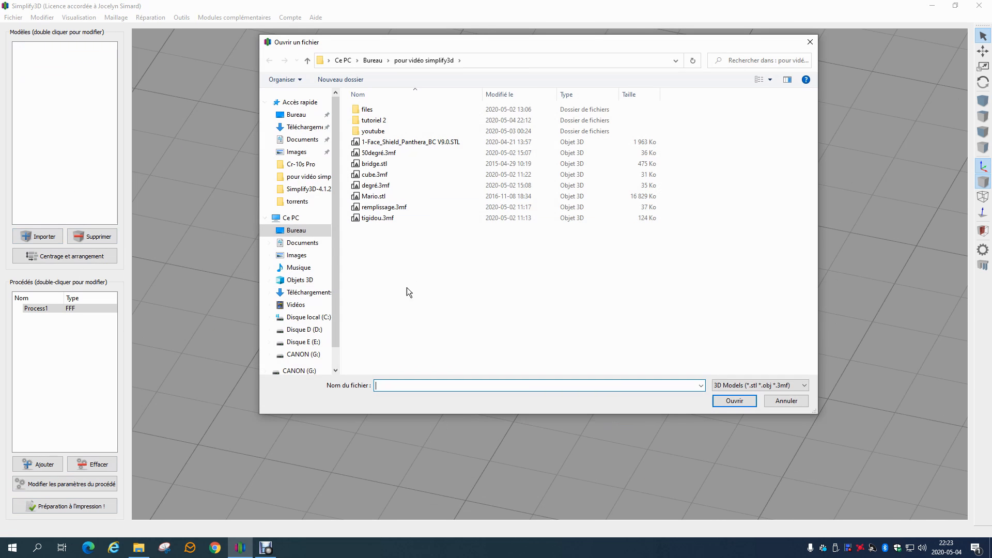
double_click(413, 197)
Step: Slice the Mario model and turn on the display of retractions in the preview
scroll(508, 268, down, 10)
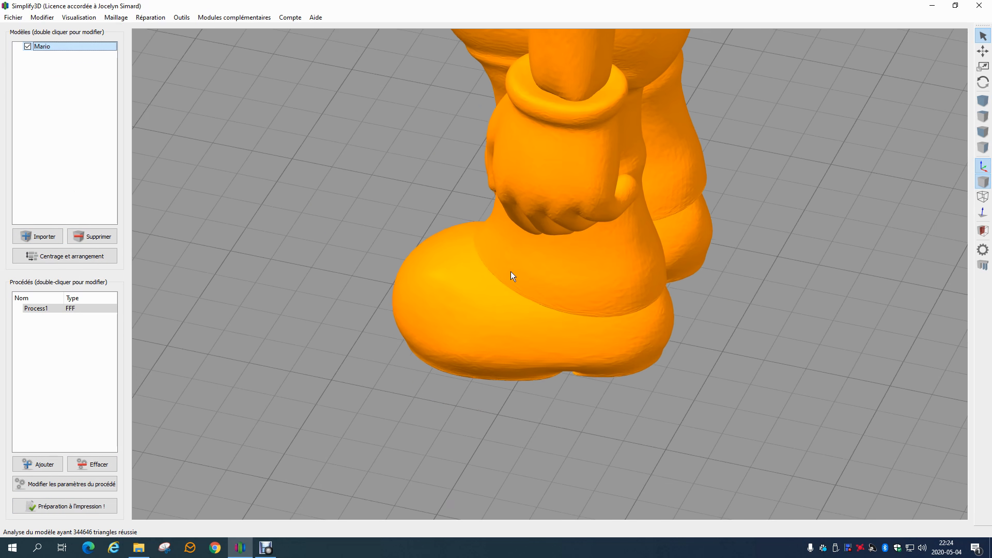
click(63, 505)
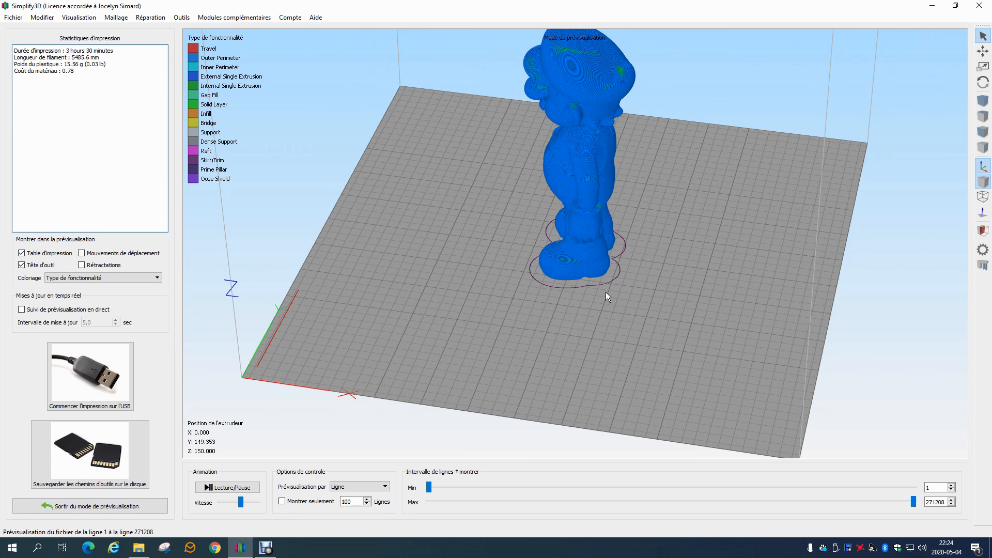
scroll(597, 219, up, 3)
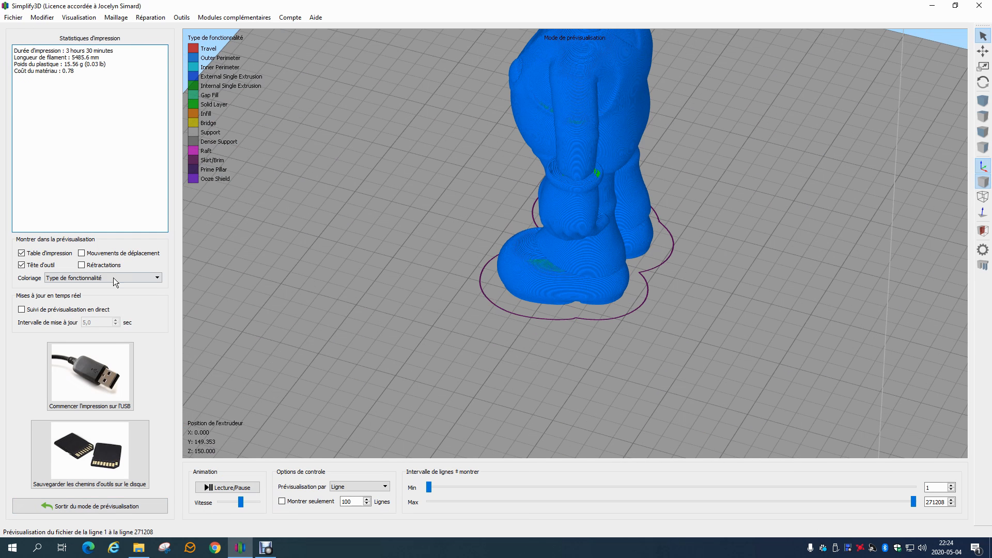
click(82, 278)
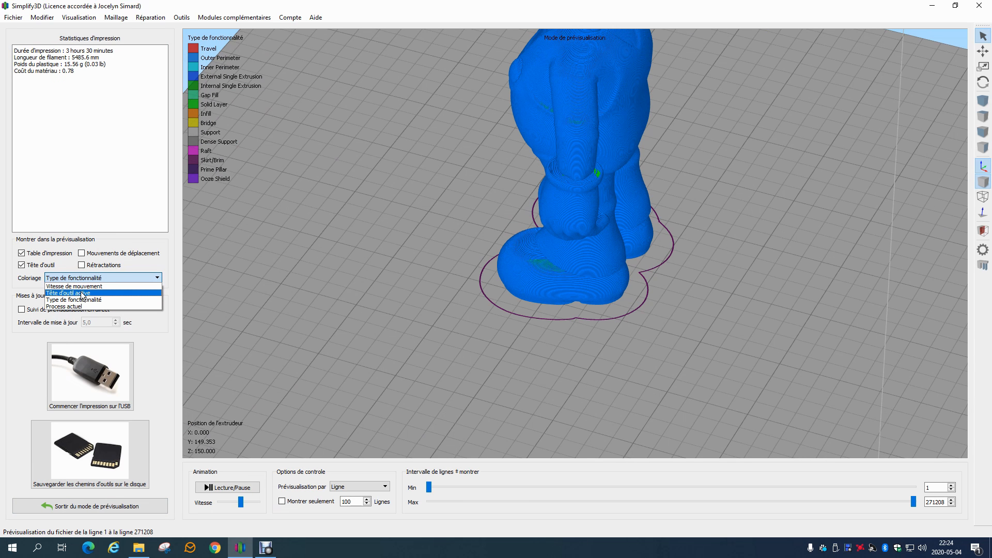
click(81, 265)
click(81, 265)
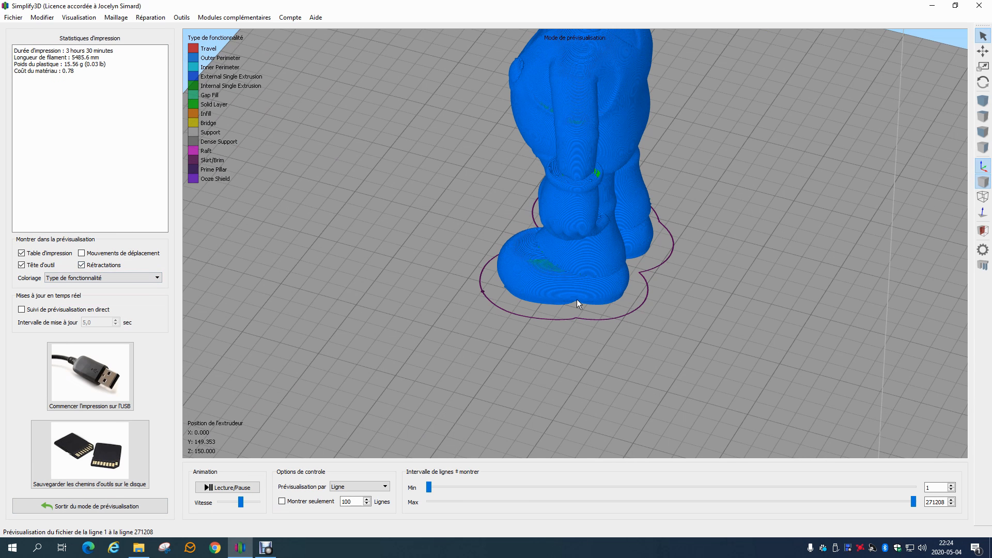
Step: Examine the sliced Mario figure's torso, arms and head for retraction and starting points, then leave the preview
scroll(705, 159, down, 5)
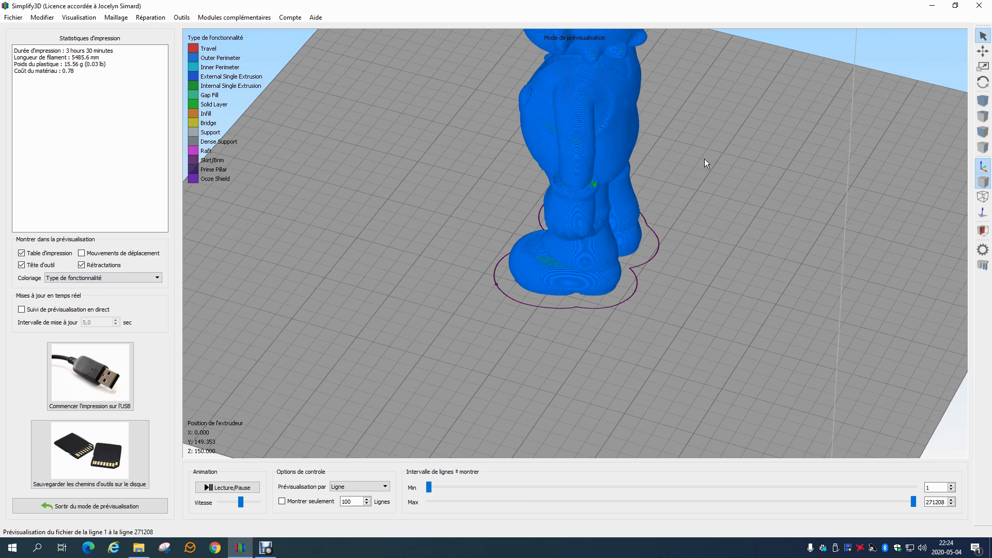
scroll(584, 296, up, 8)
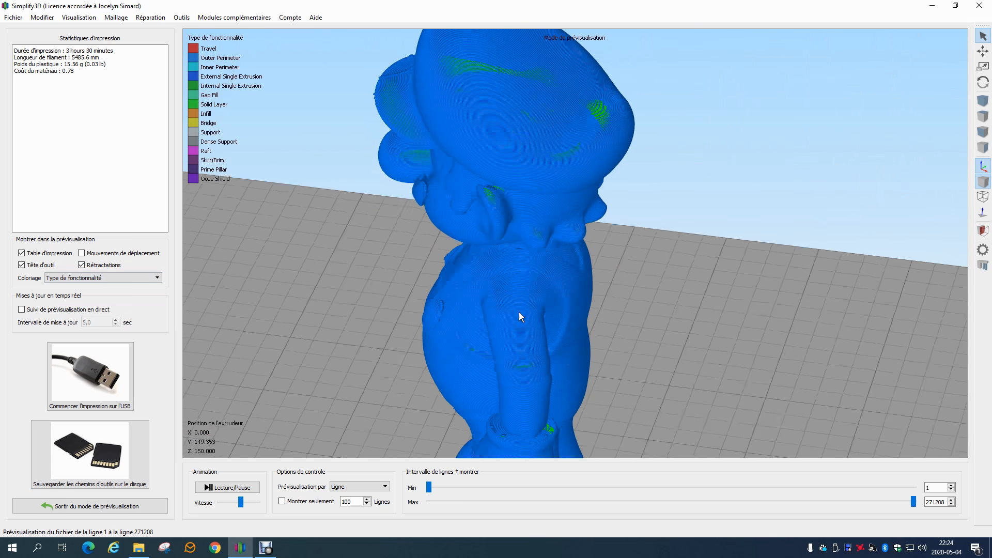
scroll(642, 246, up, 5)
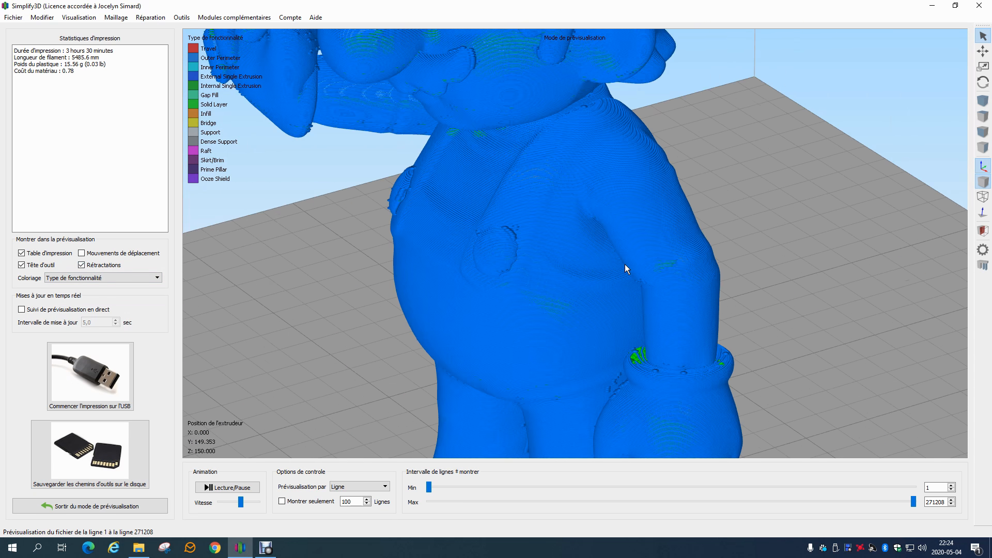
scroll(624, 264, up, 2)
scroll(517, 244, up, 6)
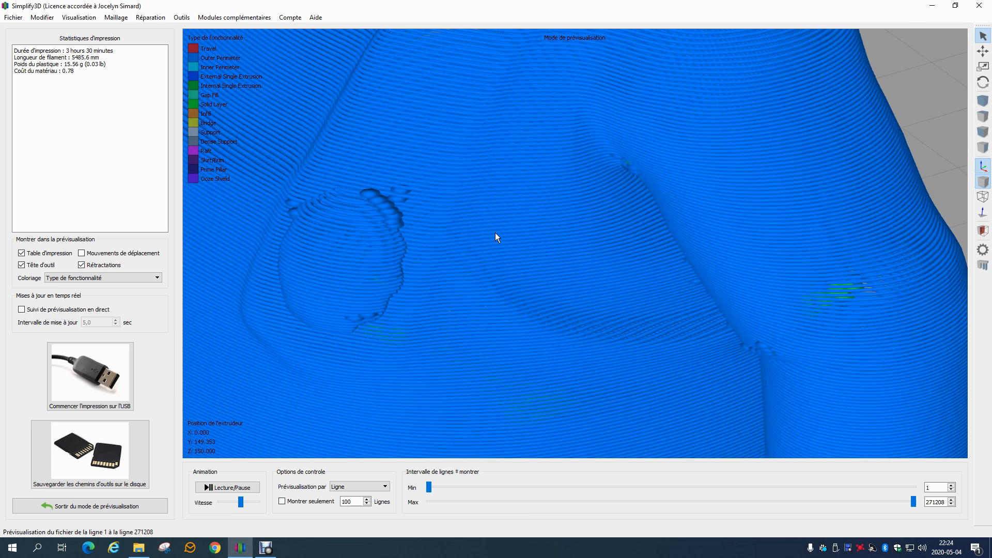
drag(472, 170, 424, 248)
scroll(477, 147, down, 8)
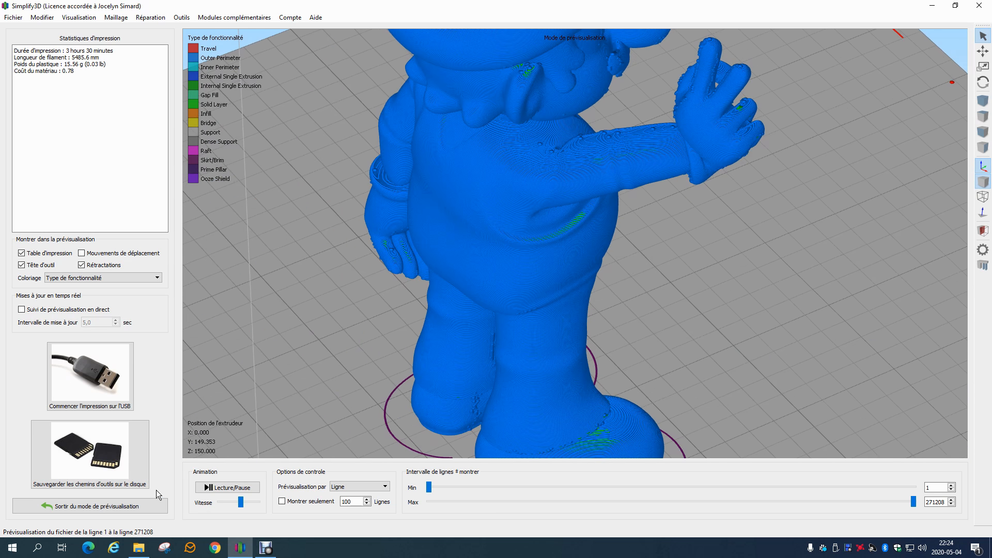
click(128, 506)
Step: Review the starting point option in Process1's layer settings and preview the Mario model's toolpath from another angle
double_click(61, 308)
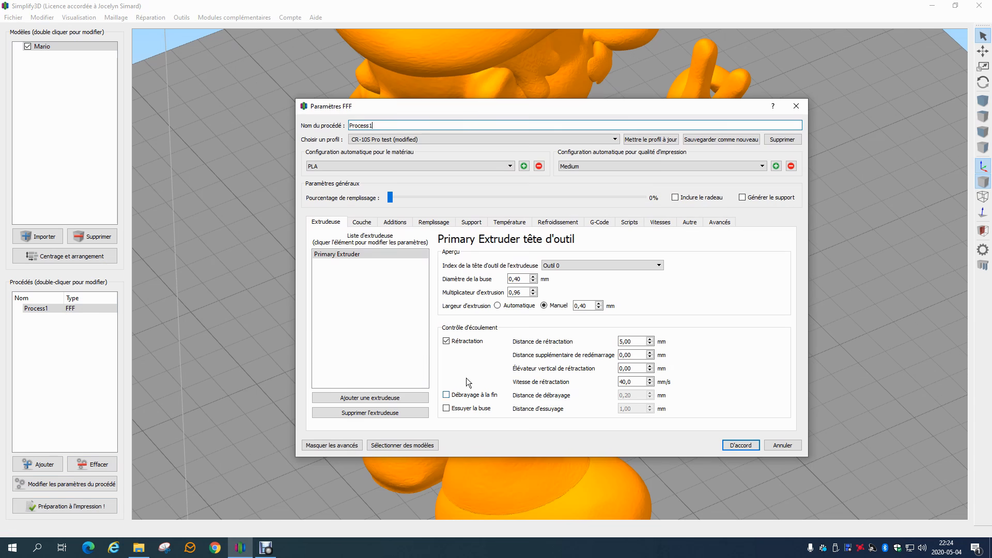
click(372, 222)
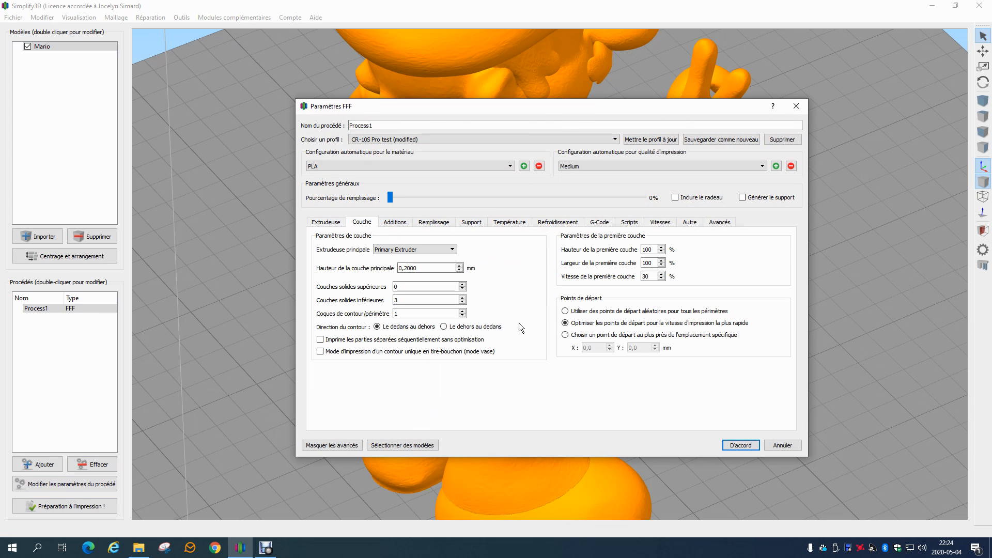
click(741, 449)
drag(790, 364, 637, 151)
click(49, 506)
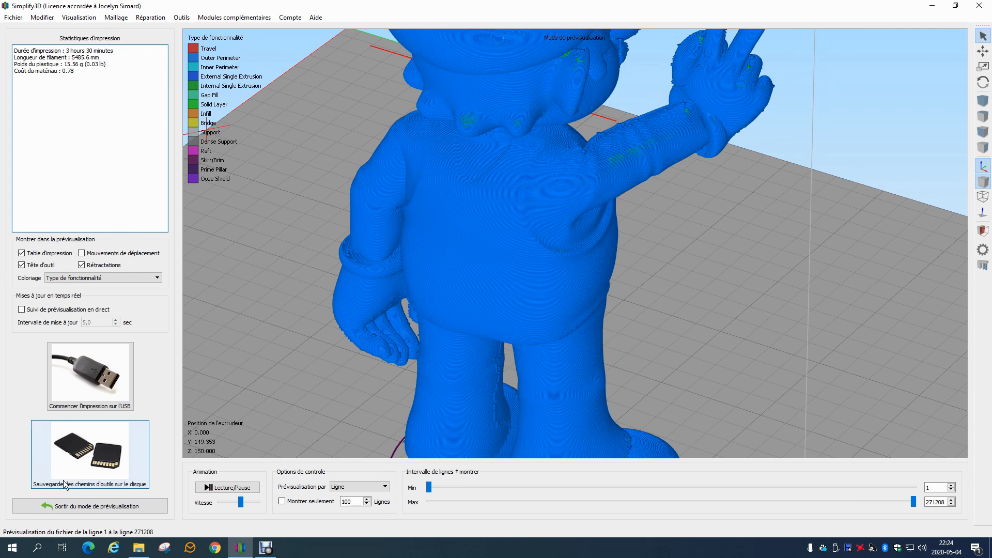
click(65, 507)
Step: Set Process1's starting points to be chosen closest to a specific location in the layer settings
click(54, 310)
double_click(54, 311)
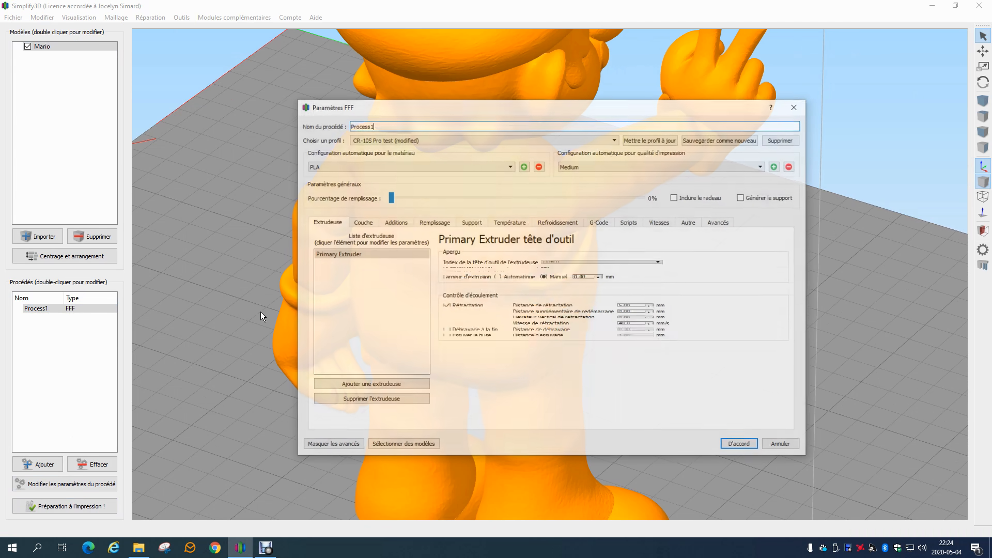
click(361, 222)
click(565, 335)
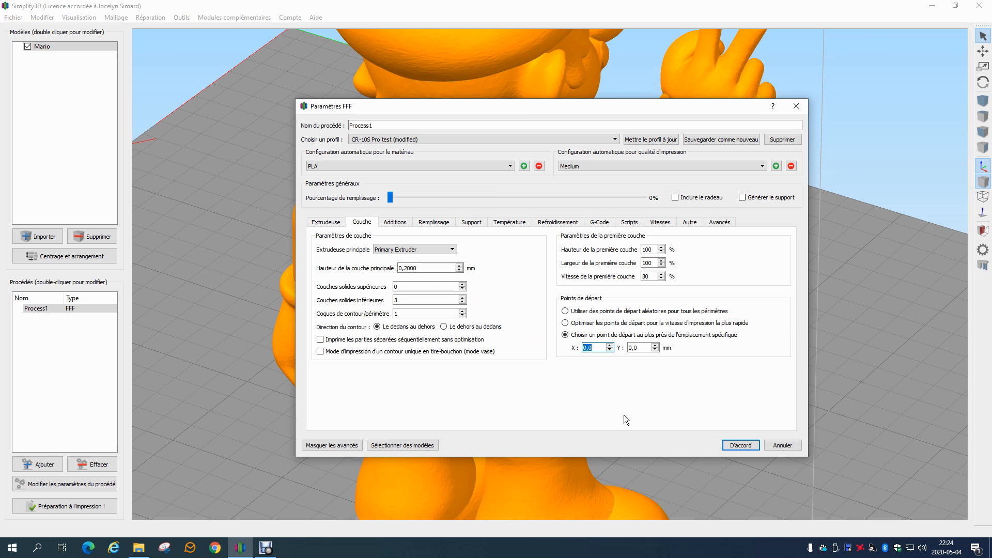
Step: Apply the specific-location starting point setting to Process1 and slice the Mario model for preview
click(741, 445)
scroll(634, 366, down, 5)
drag(444, 420, 224, 209)
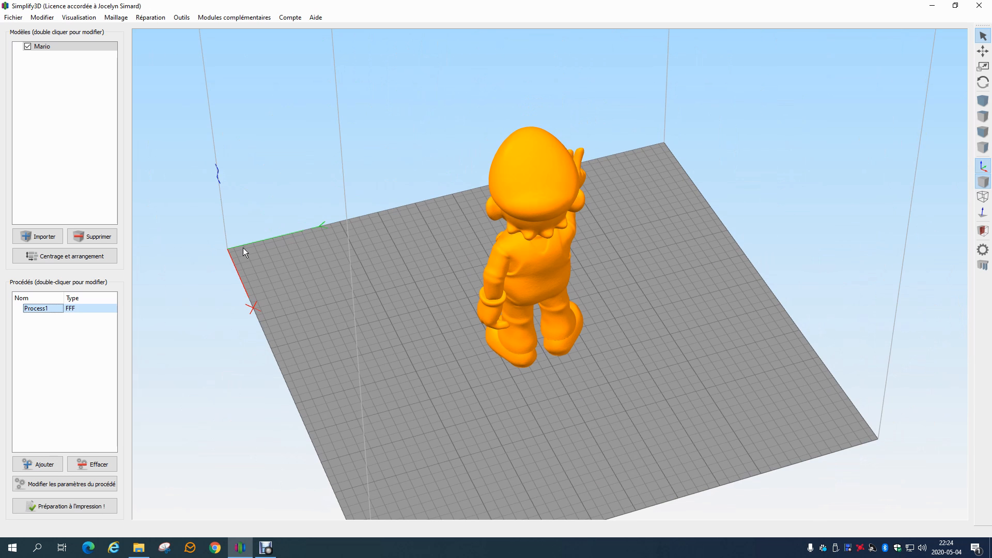
click(76, 501)
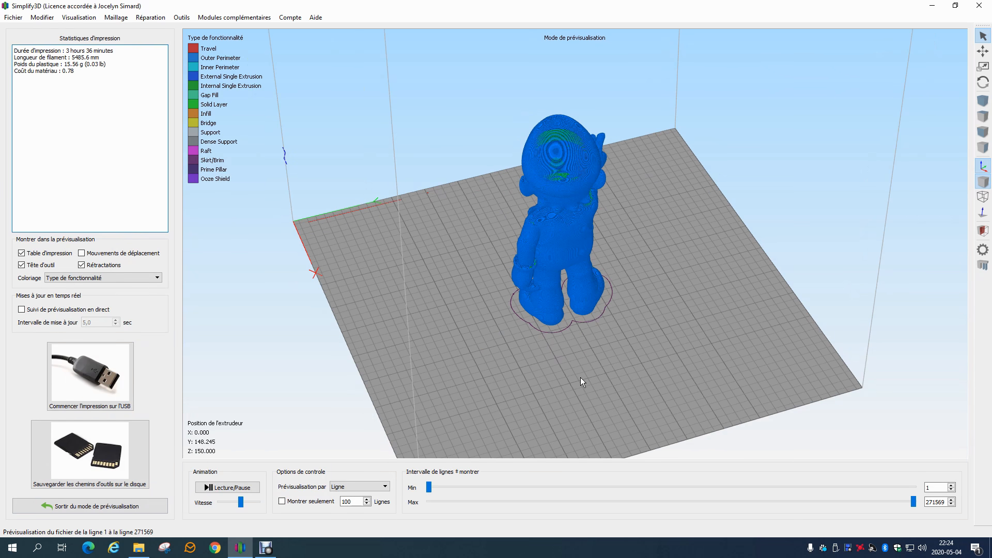
Step: Examine the starting-point seams on the sliced Mario figure's torso and arm from several angles, then leave the preview
scroll(529, 349, up, 6)
drag(440, 349, 729, 271)
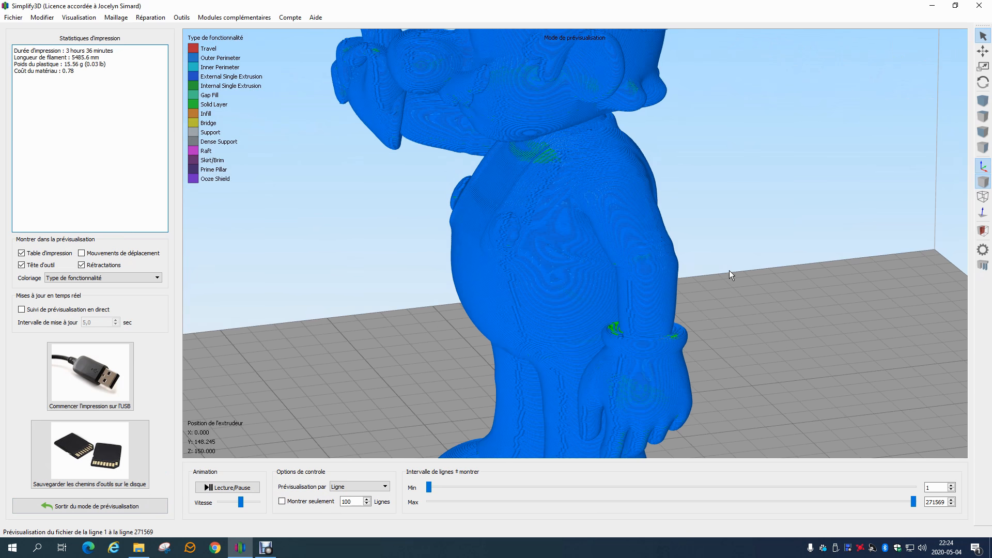
scroll(510, 343, up, 5)
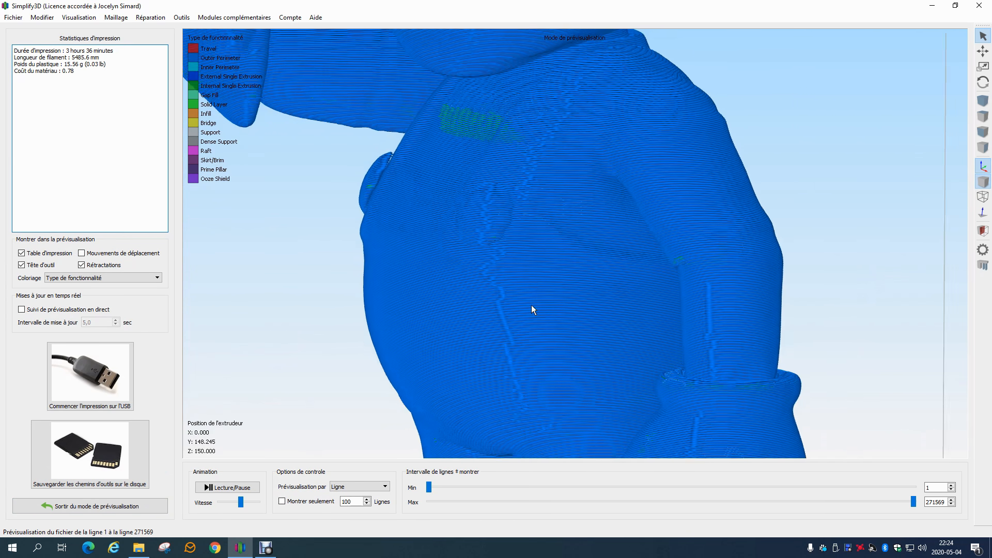
scroll(560, 179, down, 5)
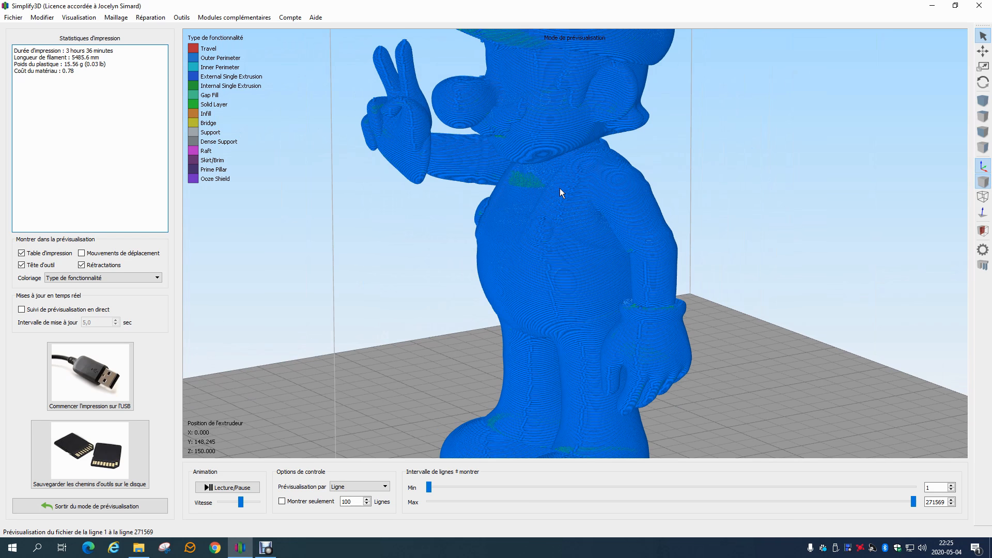
drag(609, 255, 354, 272)
drag(541, 214, 406, 227)
drag(510, 212, 634, 249)
scroll(634, 247, down, 4)
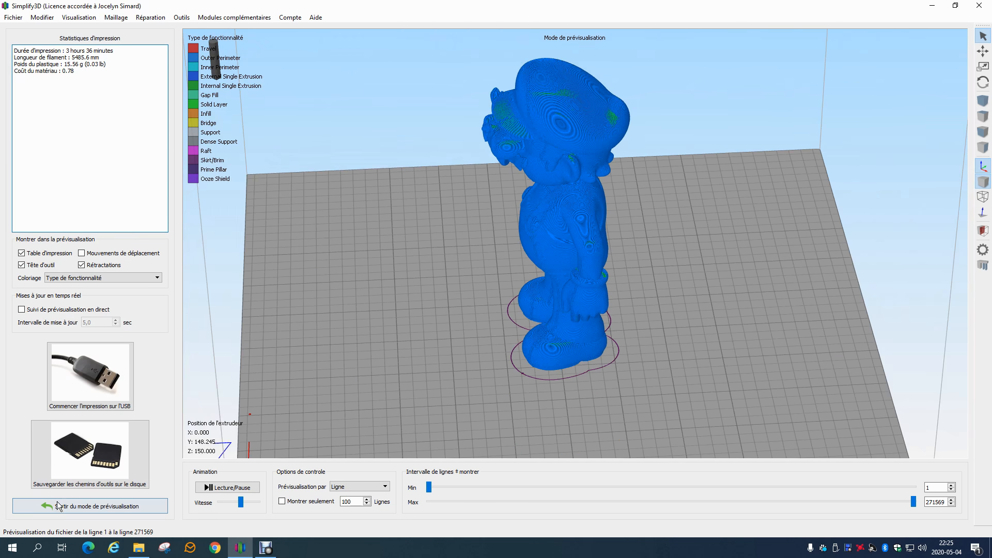
click(59, 505)
Step: Try to rotate the Mario model freehand with the rotation tool
drag(590, 261, 548, 319)
scroll(602, 283, down, 3)
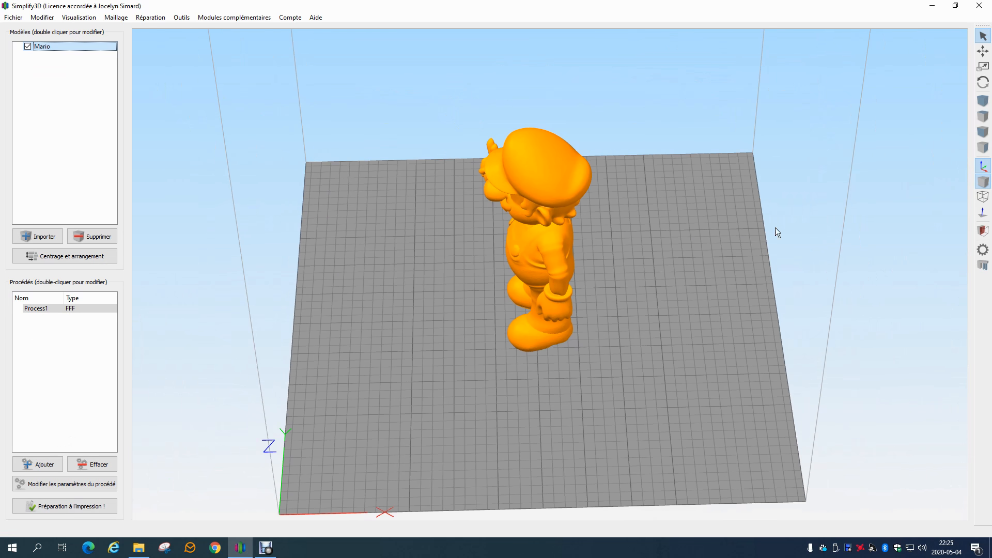
click(983, 82)
drag(665, 302, 643, 301)
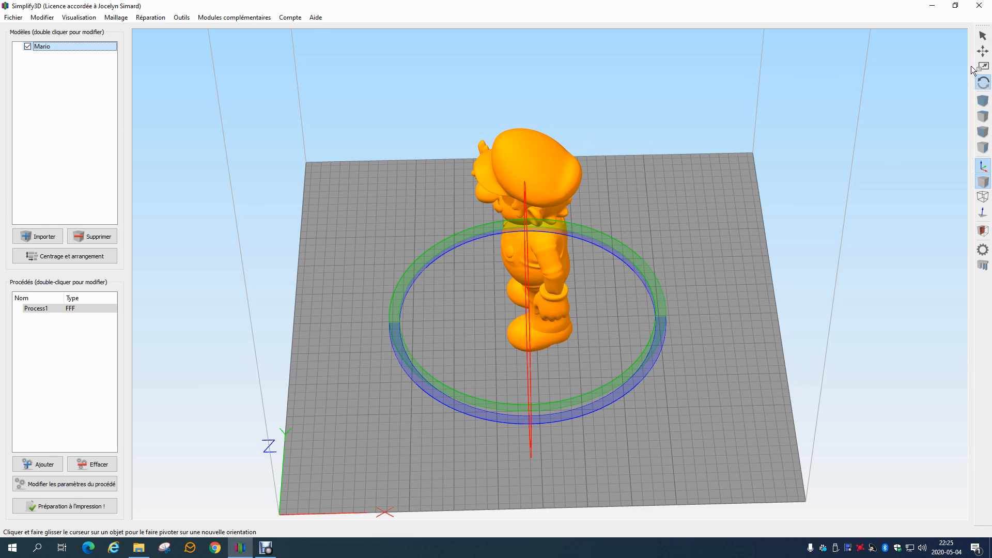
Step: Reset the Mario model's position and rotation, then center it on the build plate
double_click(545, 170)
click(907, 113)
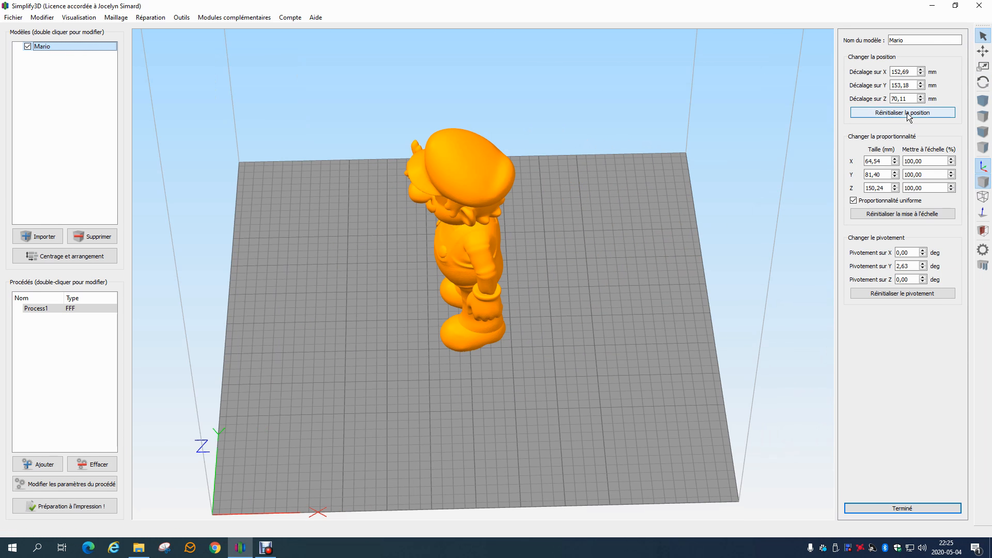
click(890, 292)
scroll(478, 343, down, 3)
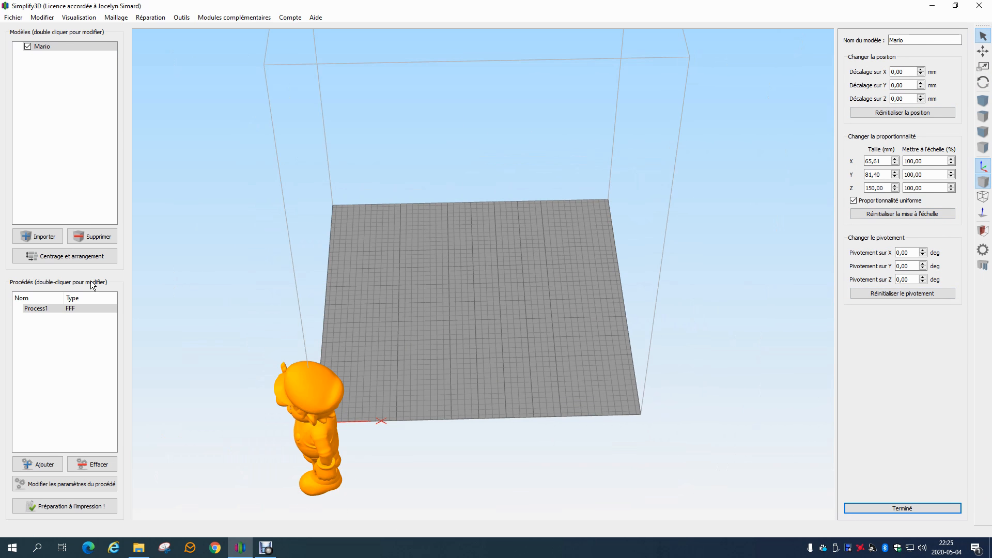
click(84, 262)
scroll(531, 373, up, 2)
drag(531, 373, 603, 419)
scroll(603, 420, down, 4)
scroll(593, 411, up, 4)
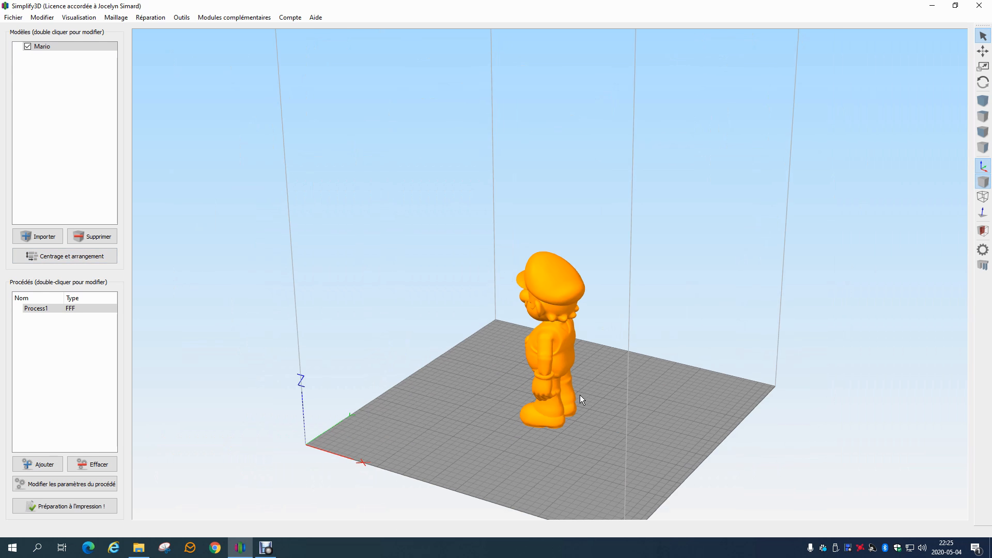
Step: Turn off the general preference that always shows the full 3D transformation gizmo
click(181, 17)
click(197, 38)
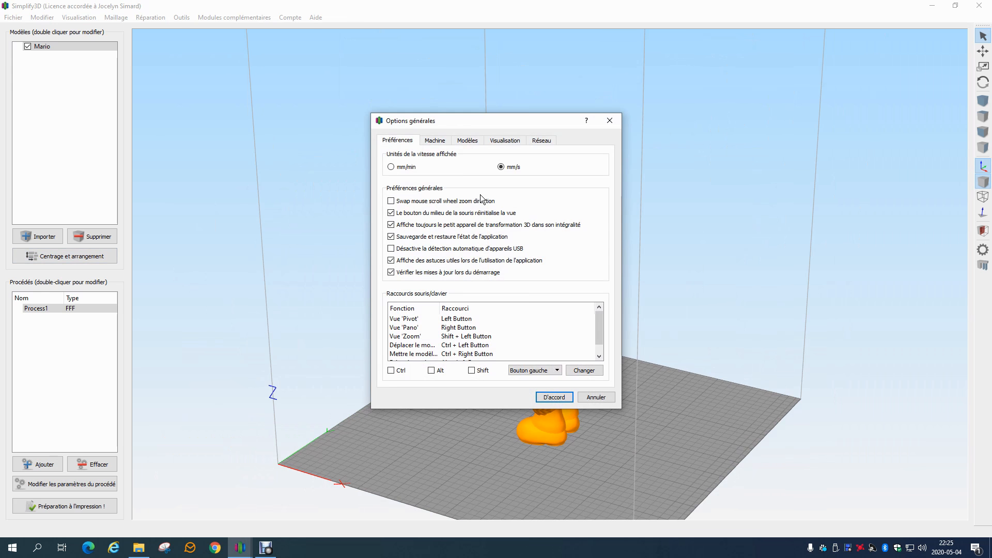
click(406, 225)
click(548, 395)
drag(615, 416, 640, 408)
right_drag(640, 408, 706, 248)
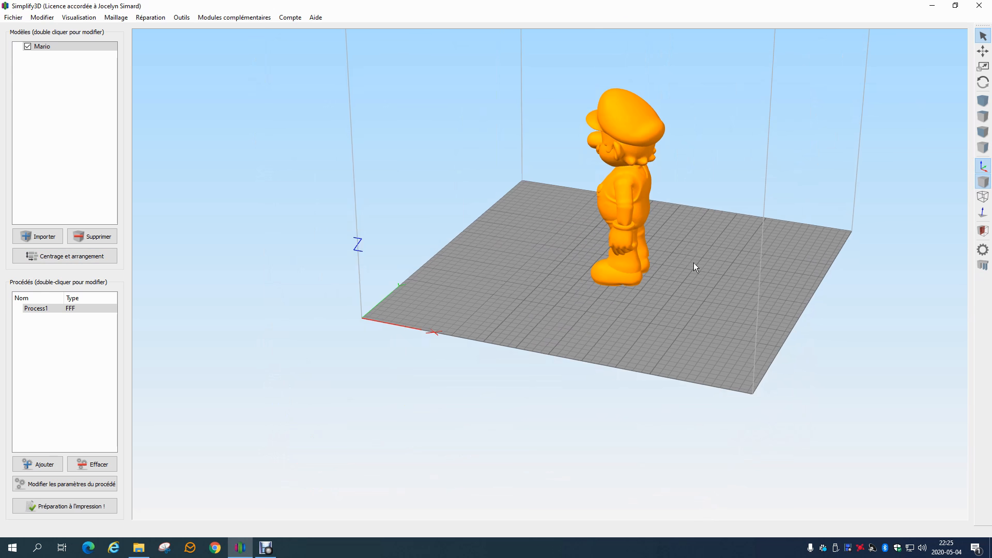
Step: Rotate the Mario model about the vertical axis so its back faces the bed's origin corner
scroll(706, 248, up, 5)
right_drag(505, 135, 364, 233)
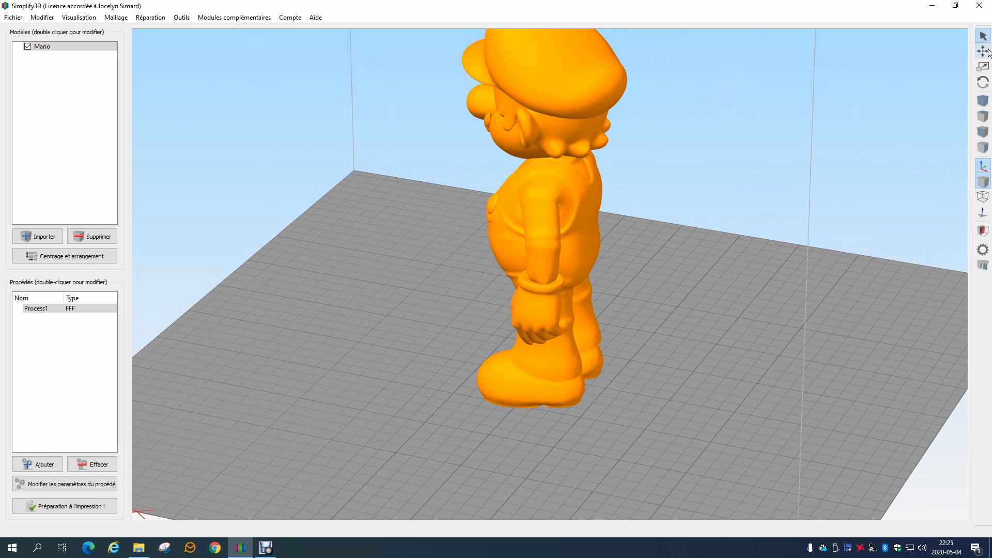
click(983, 82)
scroll(672, 315, down, 5)
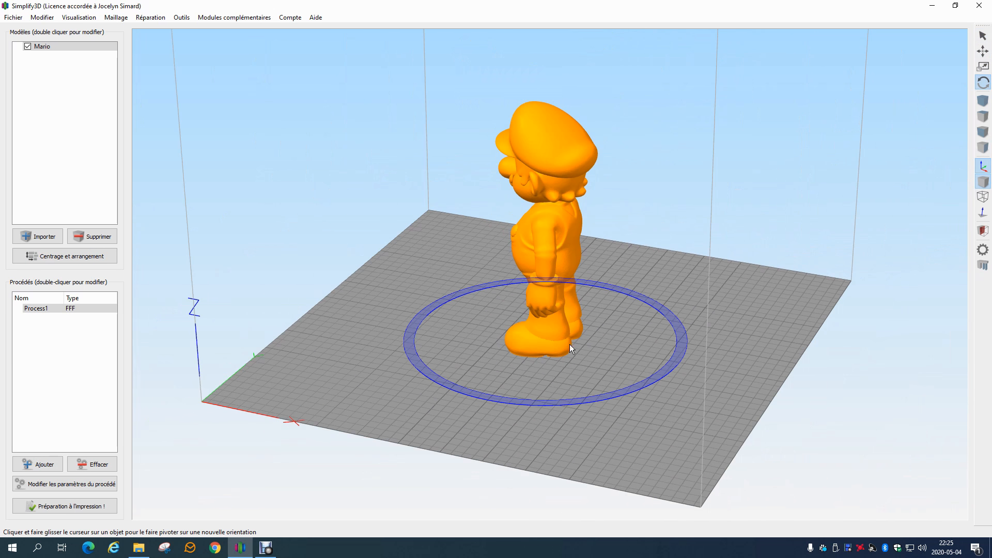
drag(223, 386, 298, 408)
drag(680, 333, 482, 403)
drag(334, 401, 474, 392)
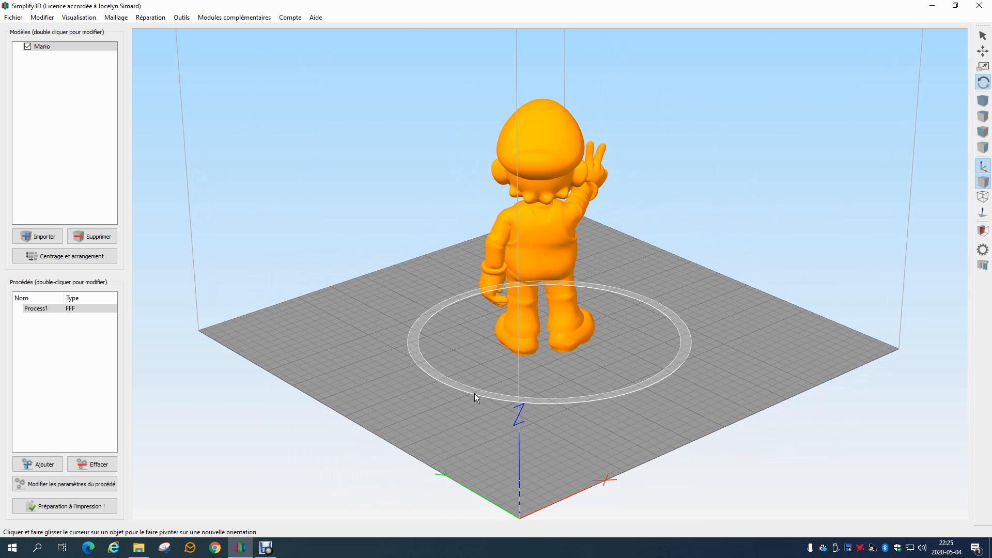
drag(692, 343, 673, 359)
drag(637, 404, 643, 333)
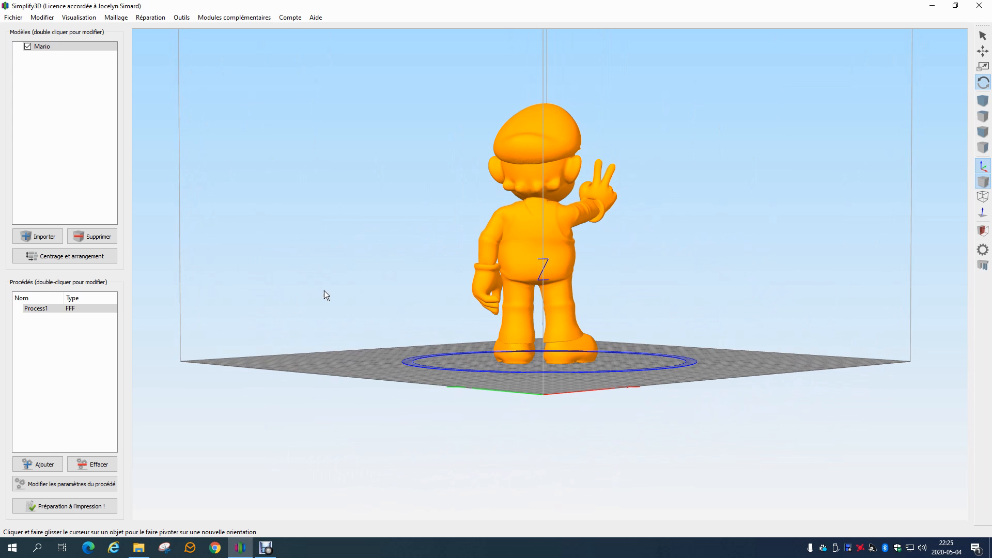
Step: Slice the rotated Mario model, examine the starting-point seams on its back and legs, and leave the preview
click(57, 506)
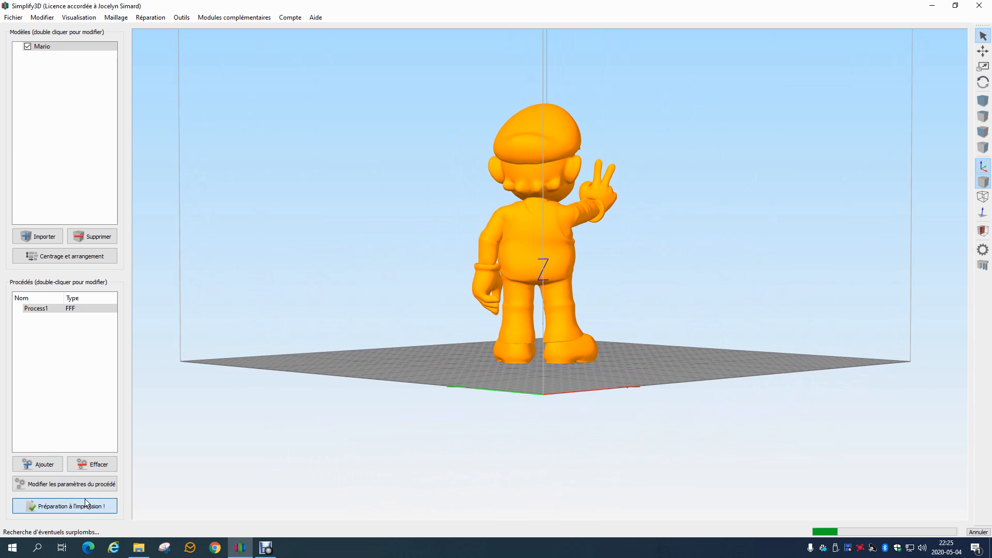
scroll(553, 259, up, 10)
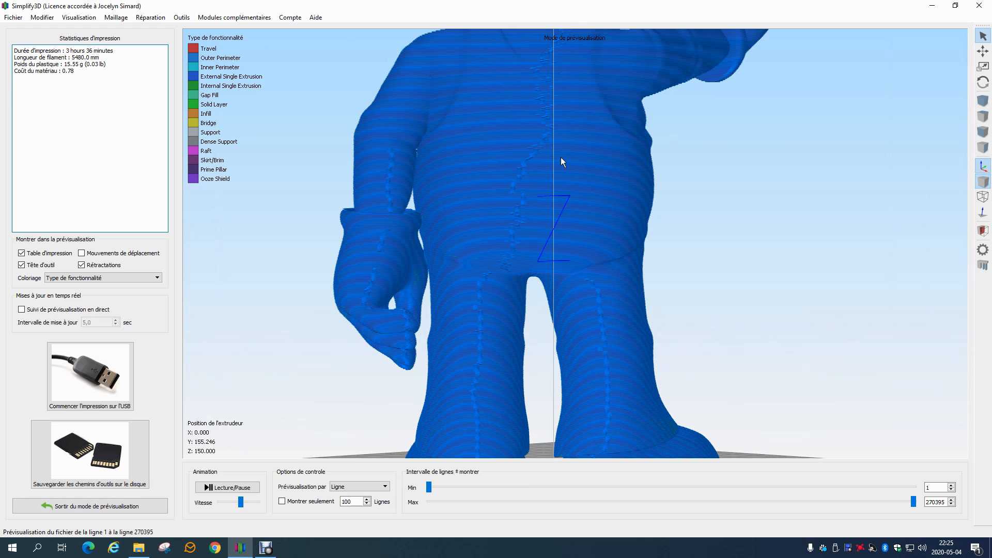
drag(561, 157, 560, 171)
scroll(560, 171, down, 4)
drag(588, 119, 571, 184)
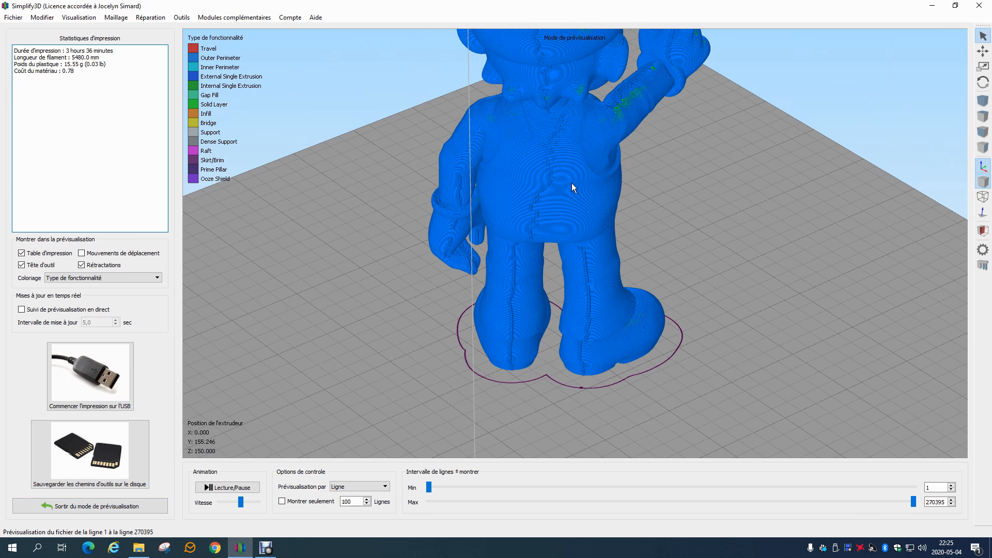
click(91, 505)
Step: Review the X and Y starting location in Process1's layer settings, then view Mario from the front
double_click(36, 310)
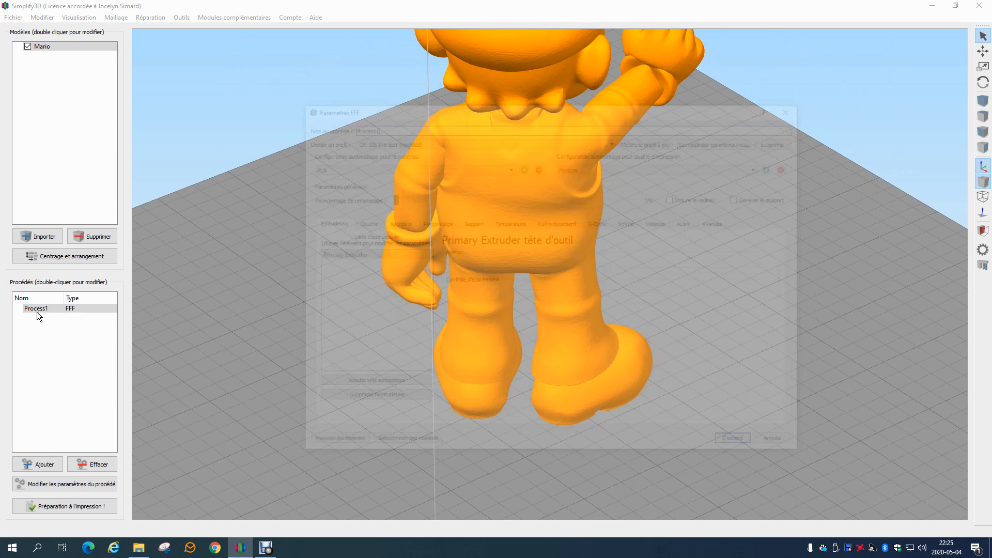
click(364, 222)
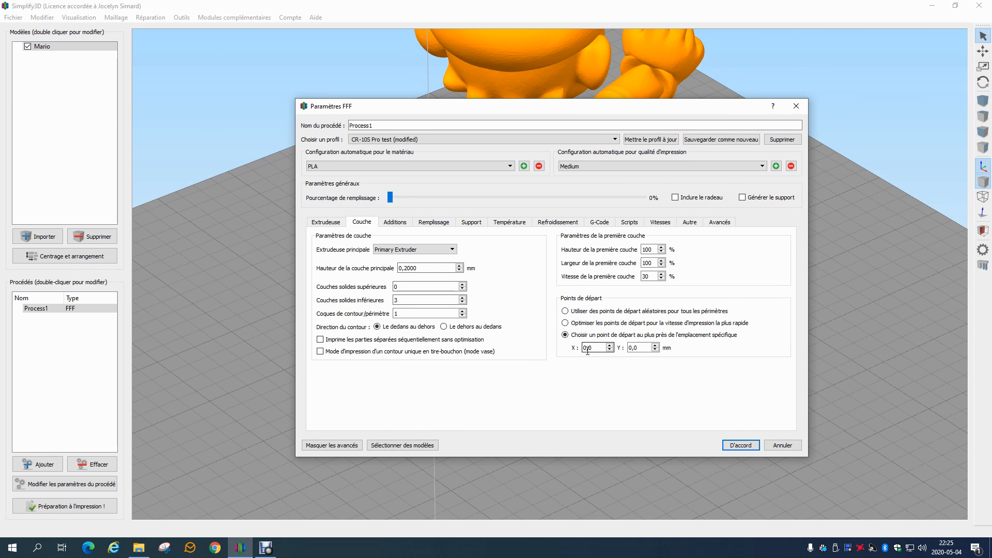
key(Tab)
click(741, 445)
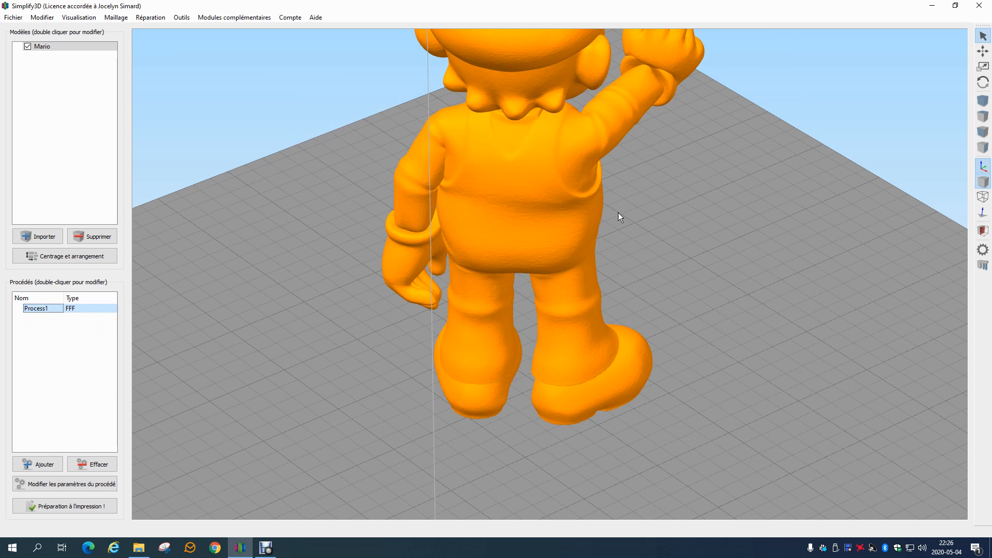
scroll(615, 212, down, 4)
drag(757, 271, 255, 298)
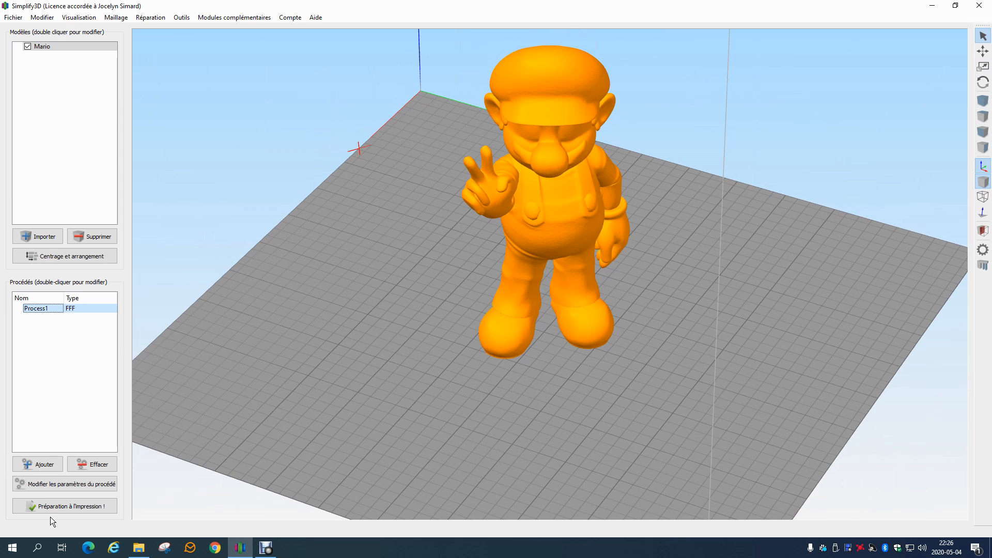
Step: Set Process1's starting points to be optimized for the fastest printing speed
double_click(56, 307)
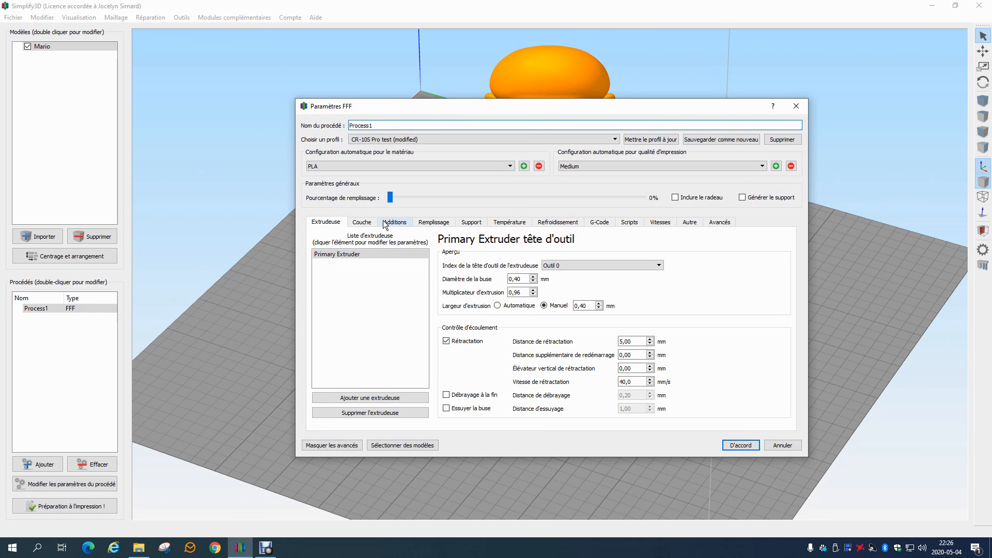
click(366, 222)
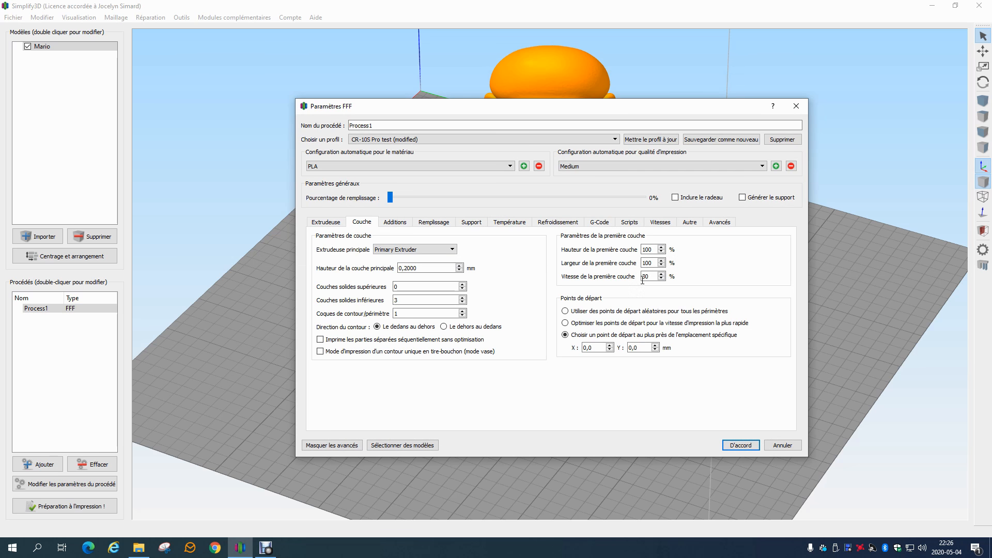
click(583, 322)
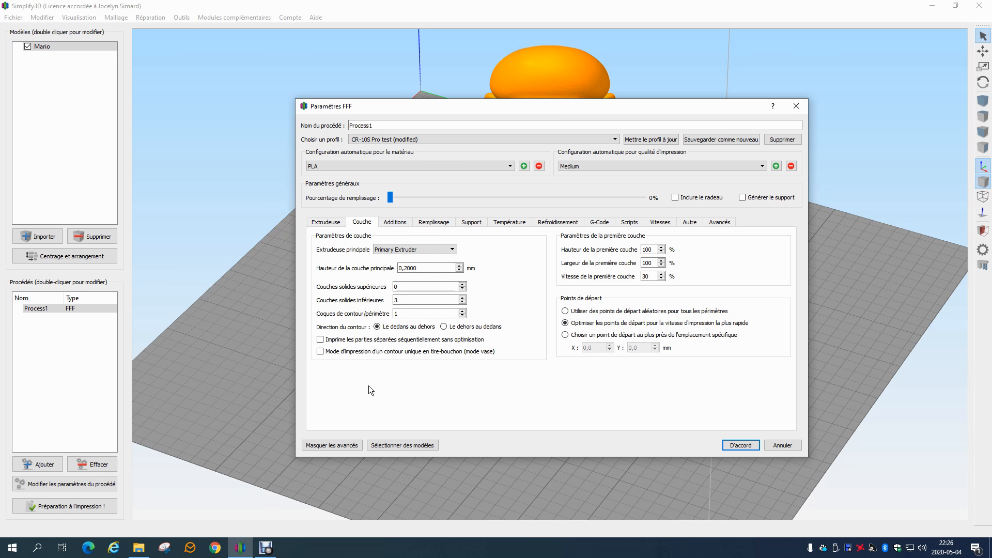
Step: Review the skirt settings and the skirt offset in Process1's additions, and apply the process settings
click(395, 223)
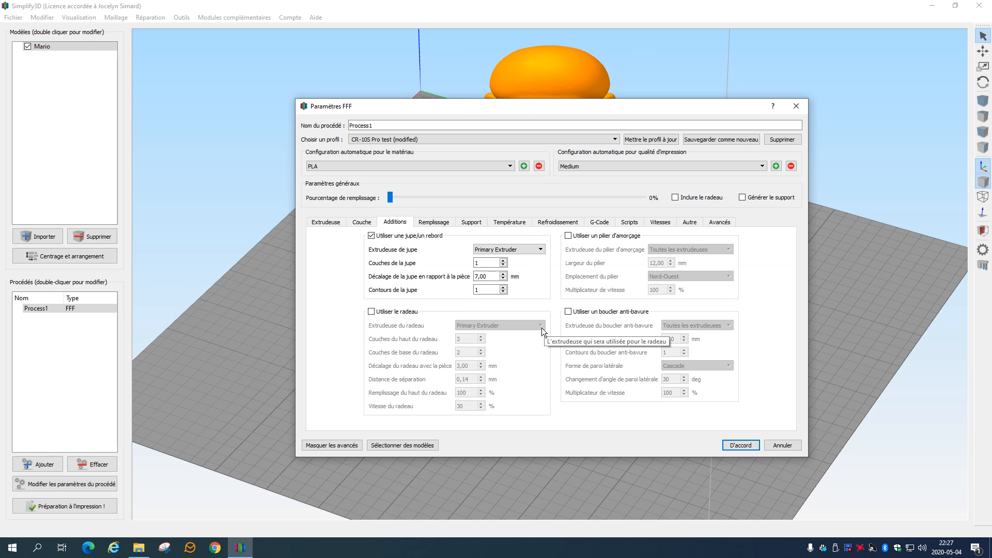
click(489, 278)
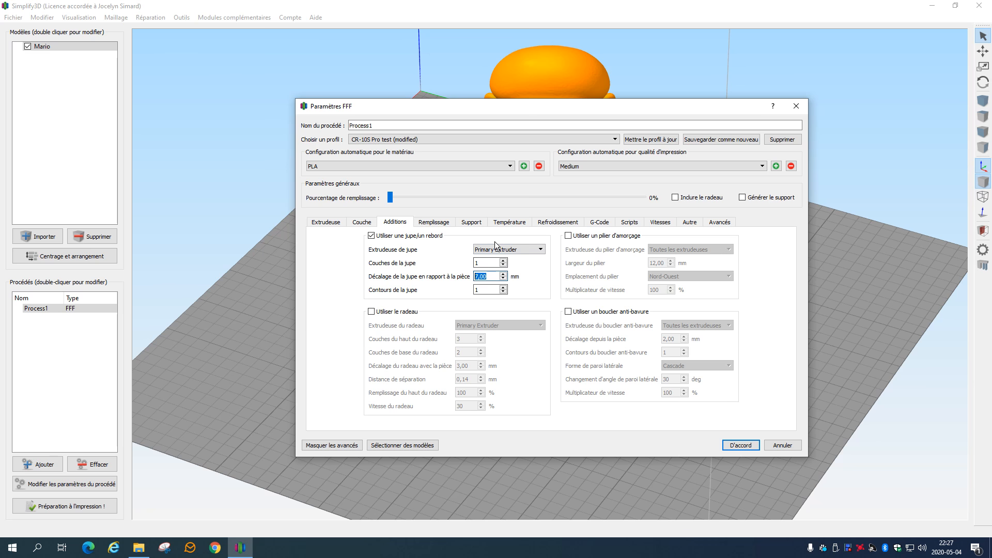
click(729, 444)
Step: Remove the Mario model from the build plate and import cube.3mf in its place
drag(438, 357, 483, 346)
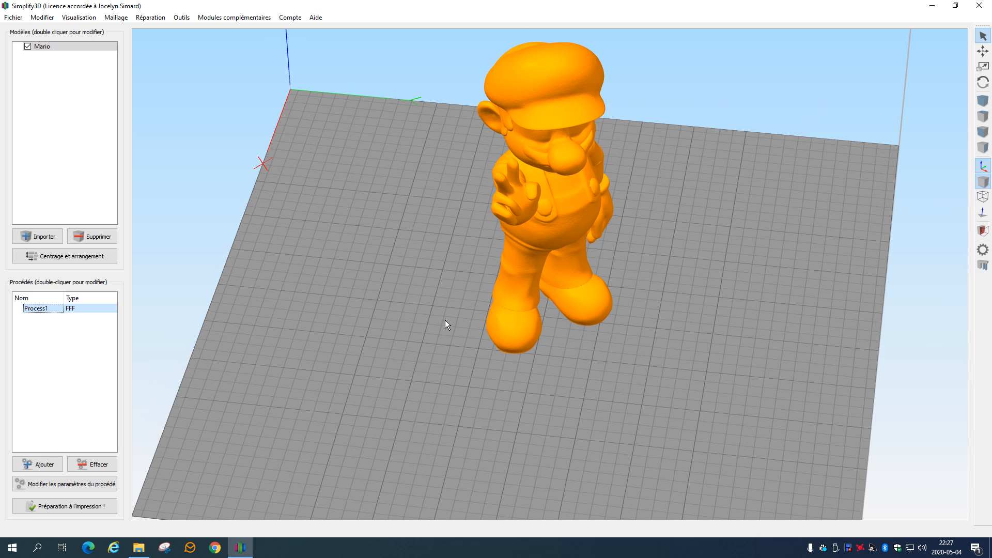
click(100, 235)
click(30, 236)
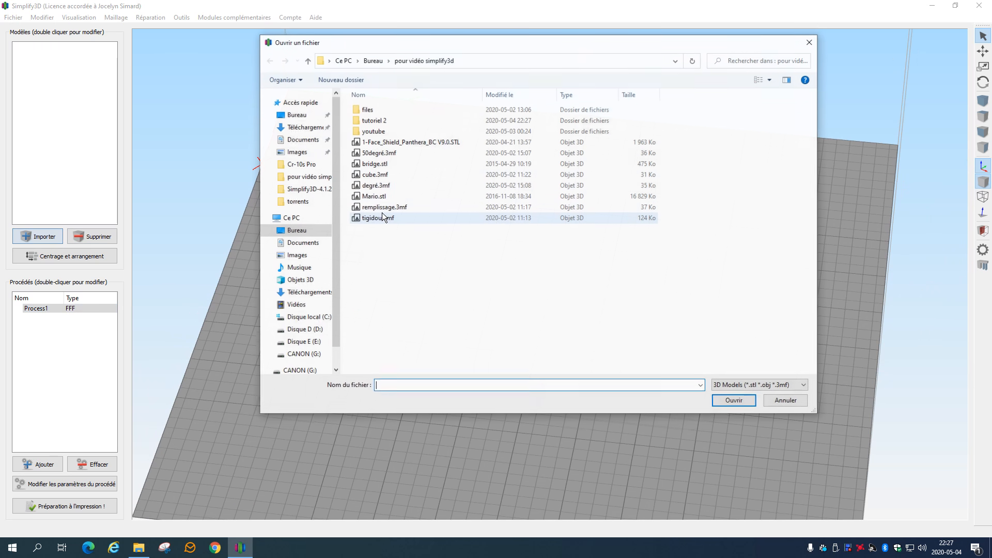
click(376, 175)
double_click(377, 175)
scroll(526, 355, up, 5)
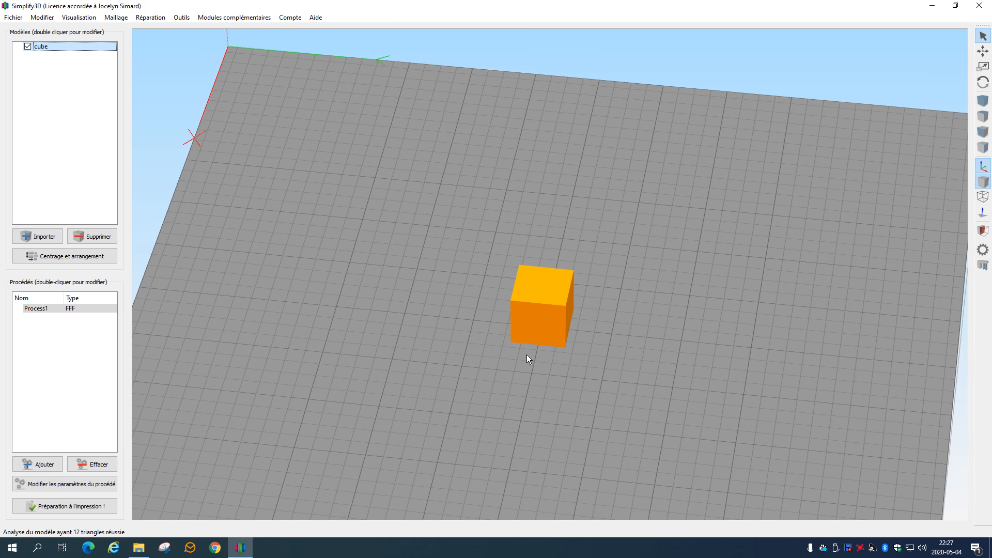
Step: Slice the cube to view the skirt around it, then leave the preview
mouse_move(524, 383)
mouse_down()
mouse_move(531, 301)
mouse_move(526, 372)
mouse_up()
click(68, 504)
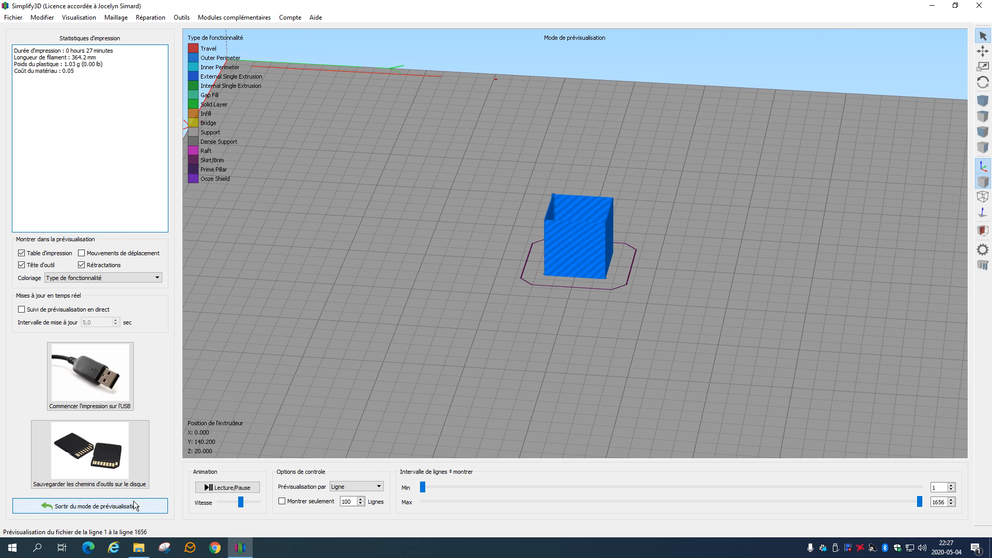
click(135, 505)
Step: Set the number of skirt outlines to 2 in Process1's additions and apply the process settings
double_click(48, 309)
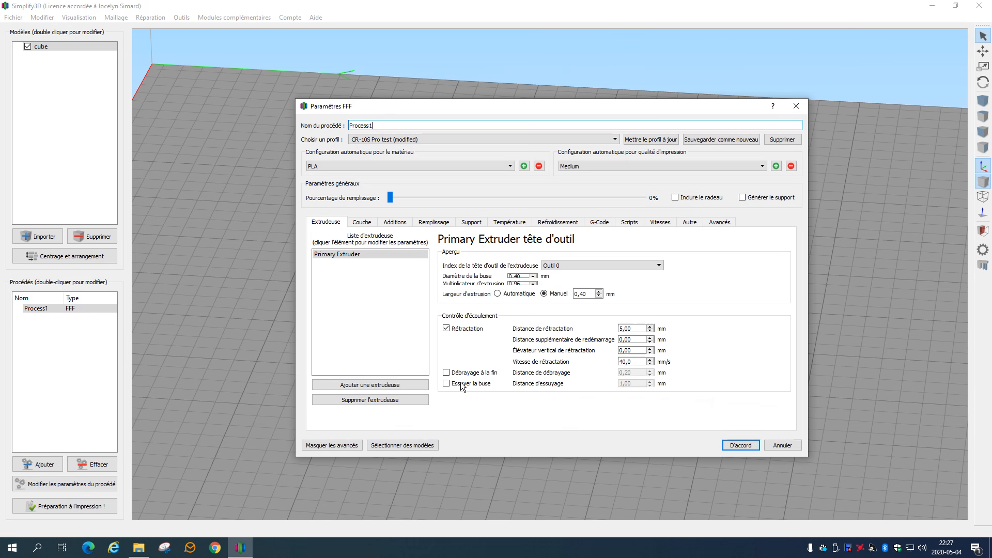
click(369, 225)
click(395, 223)
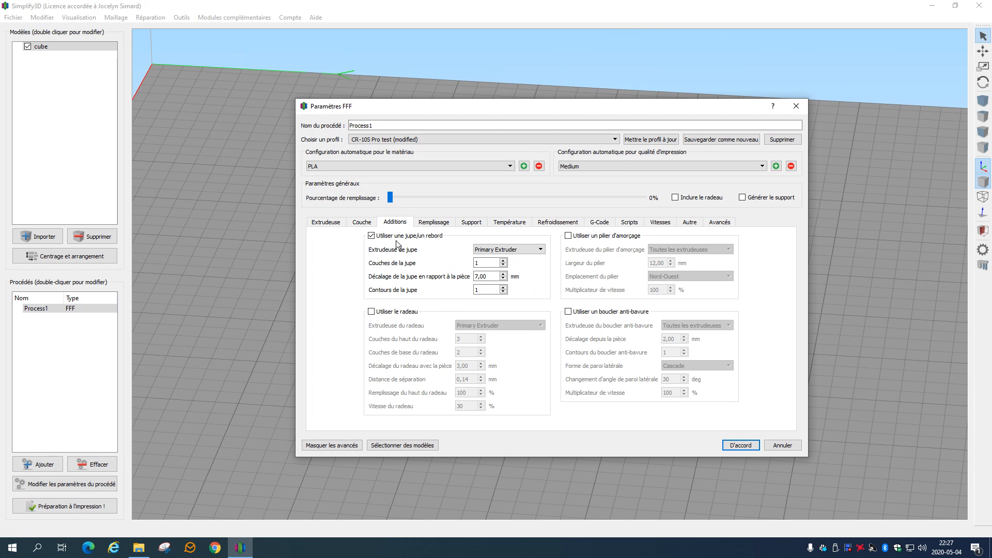
drag(482, 290, 448, 295)
text(2)
drag(490, 276, 413, 278)
key(shift+Tab)
click(740, 445)
Step: Slice the cube to preview the skirt with two outlines, and hide the retractions in the preview
click(93, 507)
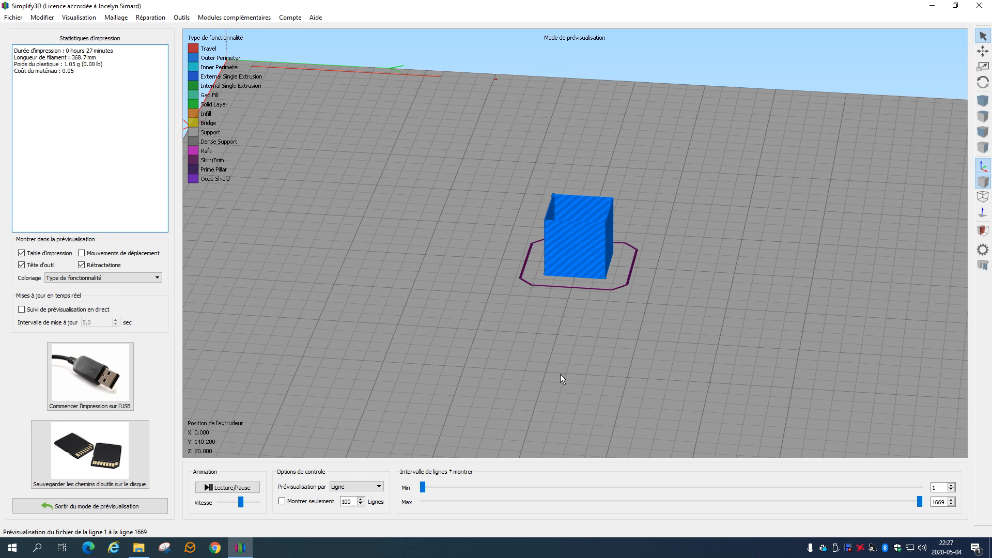
scroll(524, 317, up, 3)
drag(470, 305, 528, 337)
scroll(469, 281, up, 5)
right_drag(407, 257, 512, 215)
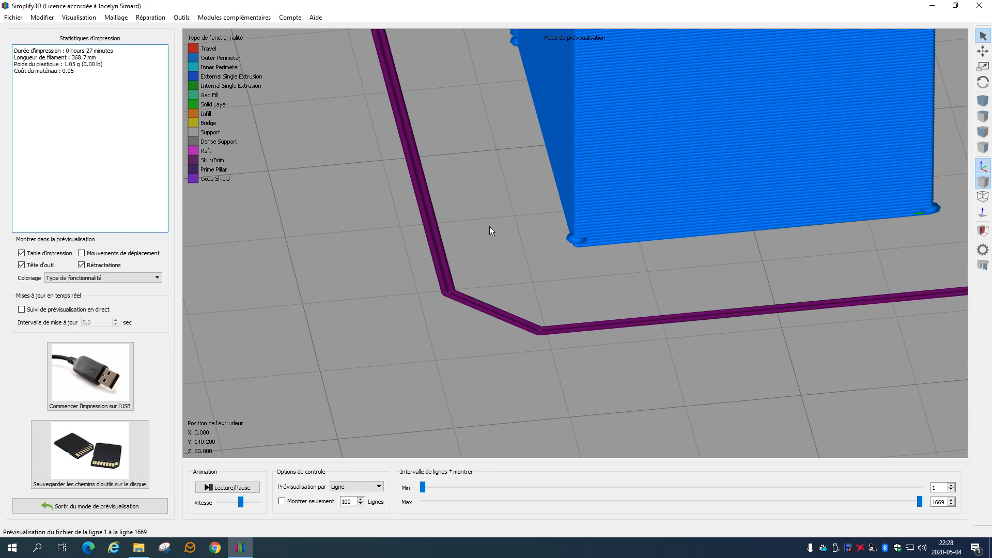
scroll(491, 308, down, 5)
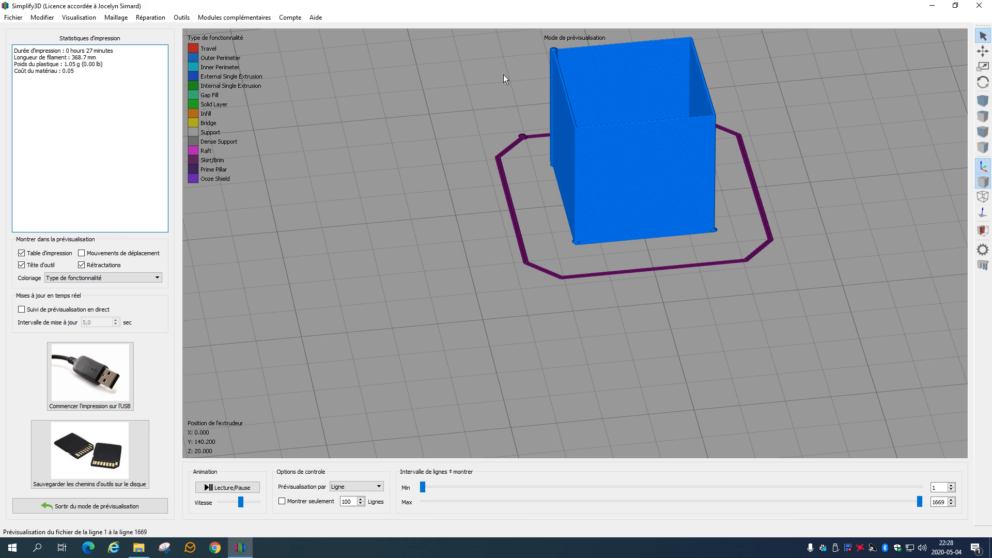
click(82, 264)
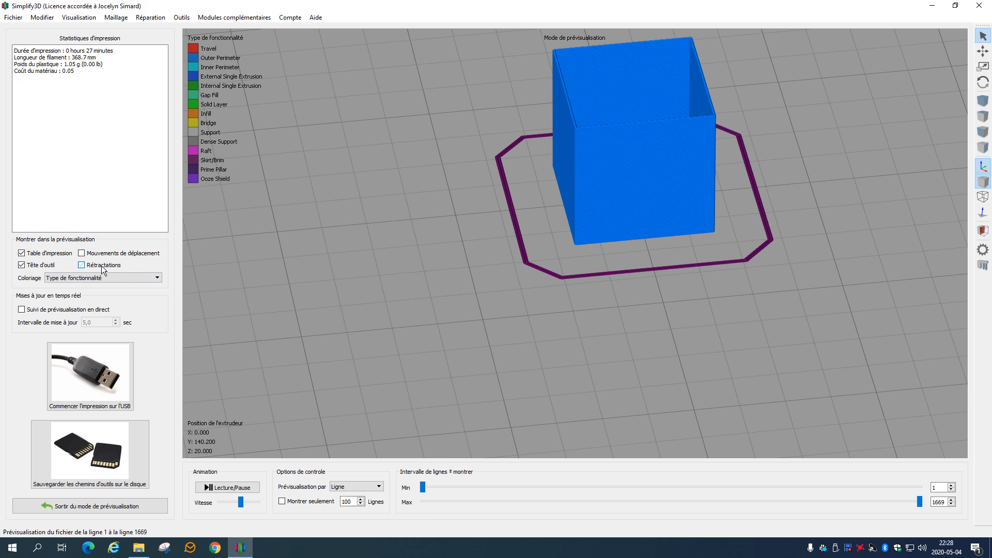
Step: Examine the skirt around the cube and the straight travel line beside the bed origin, and leave the preview
drag(559, 268, 420, 265)
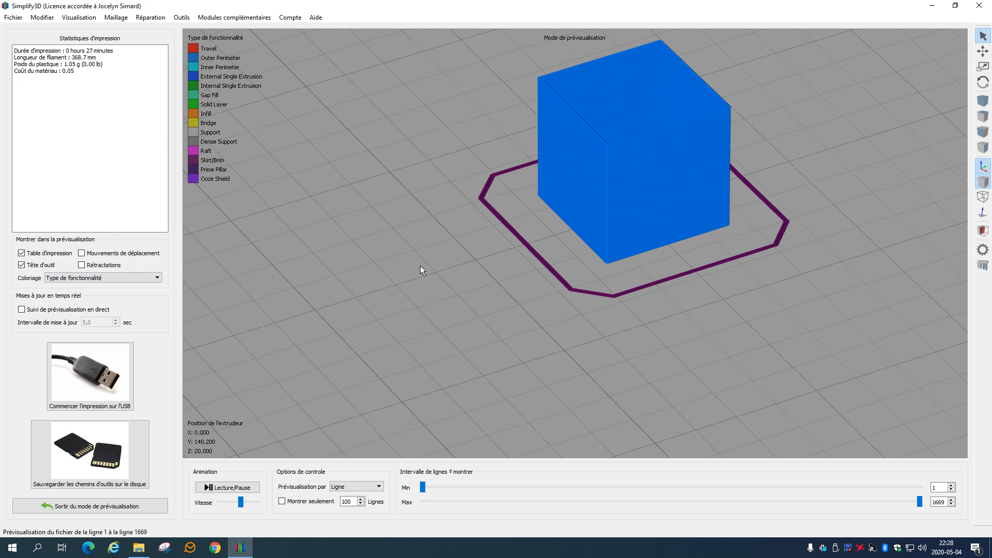
scroll(463, 271, down, 3)
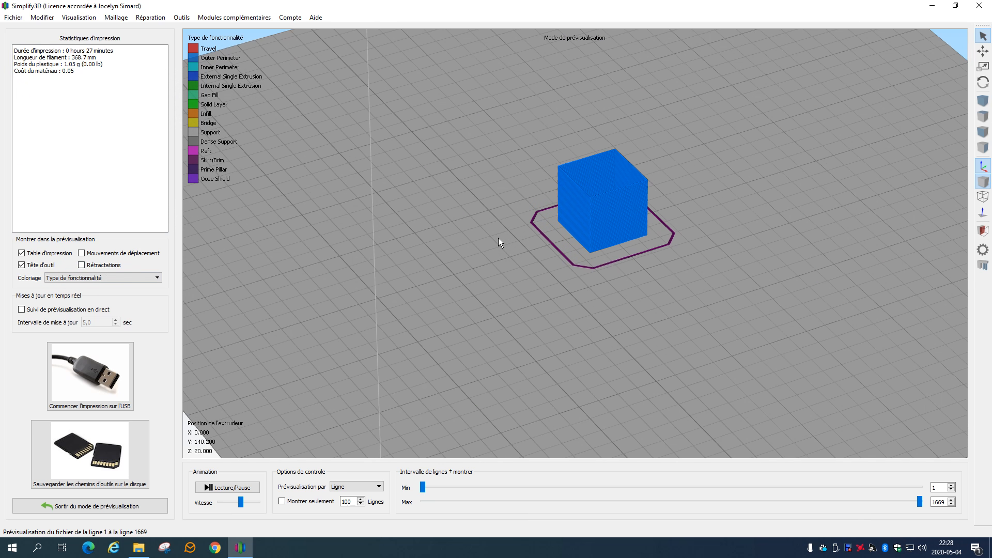
scroll(498, 238, up, 5)
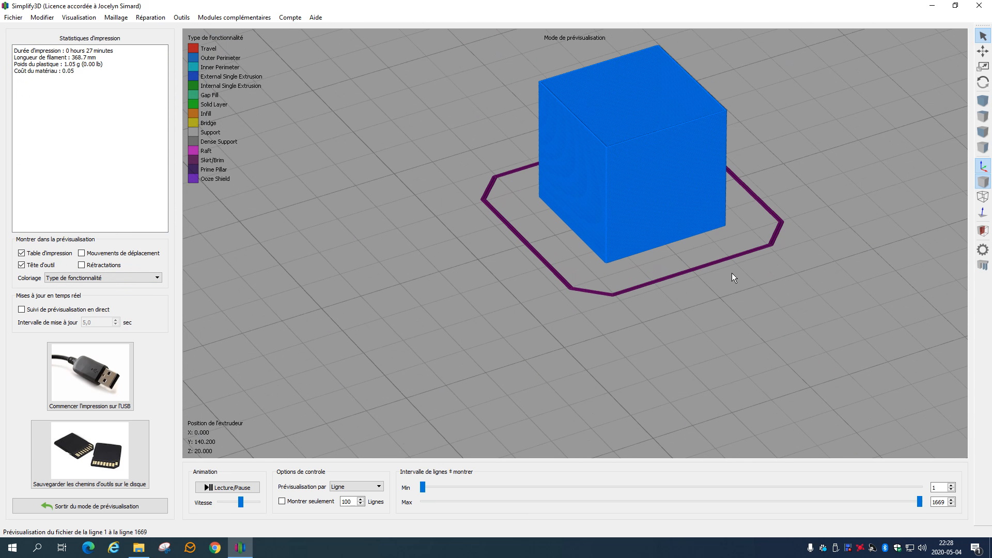
scroll(476, 238, down, 5)
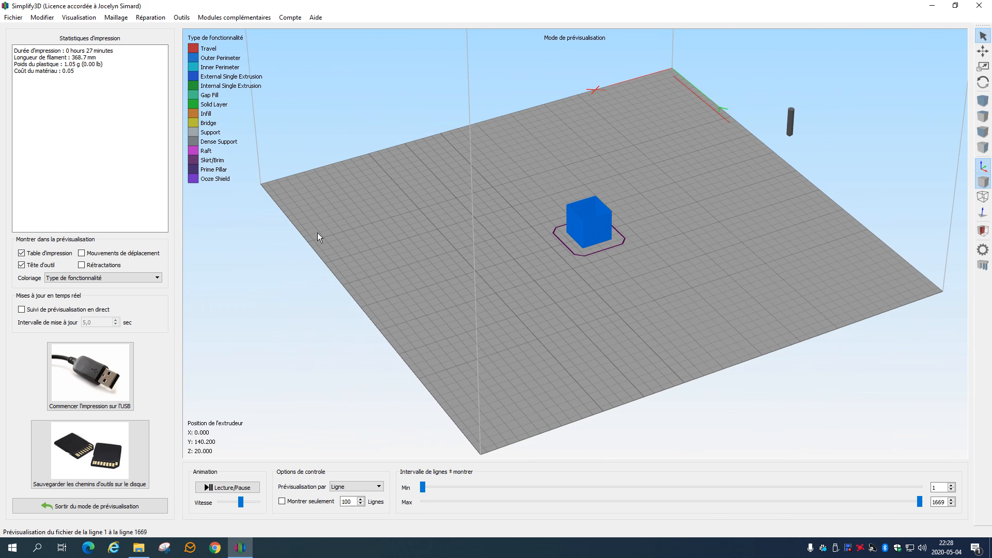
drag(767, 79, 761, 353)
scroll(453, 346, up, 5)
right_drag(761, 353, 687, 277)
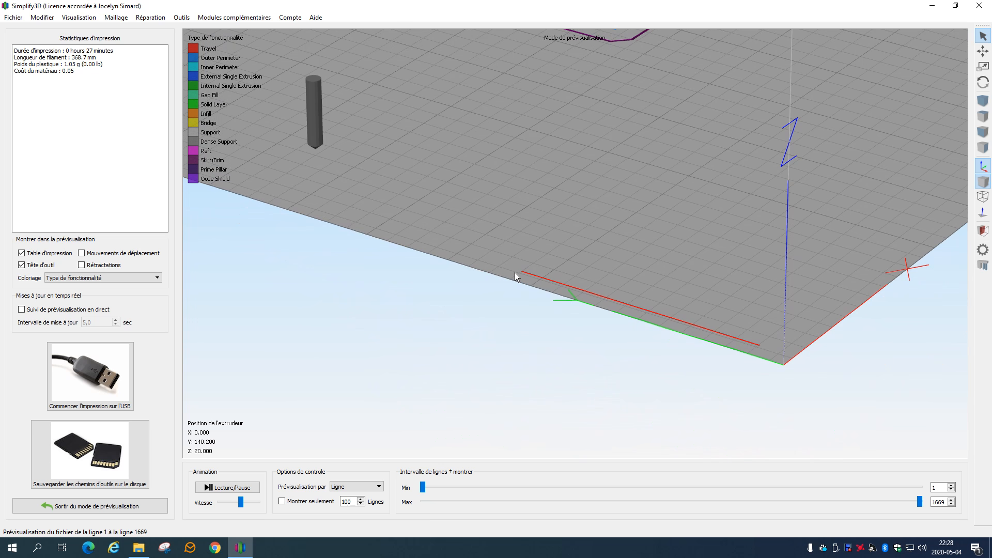
drag(754, 337, 587, 271)
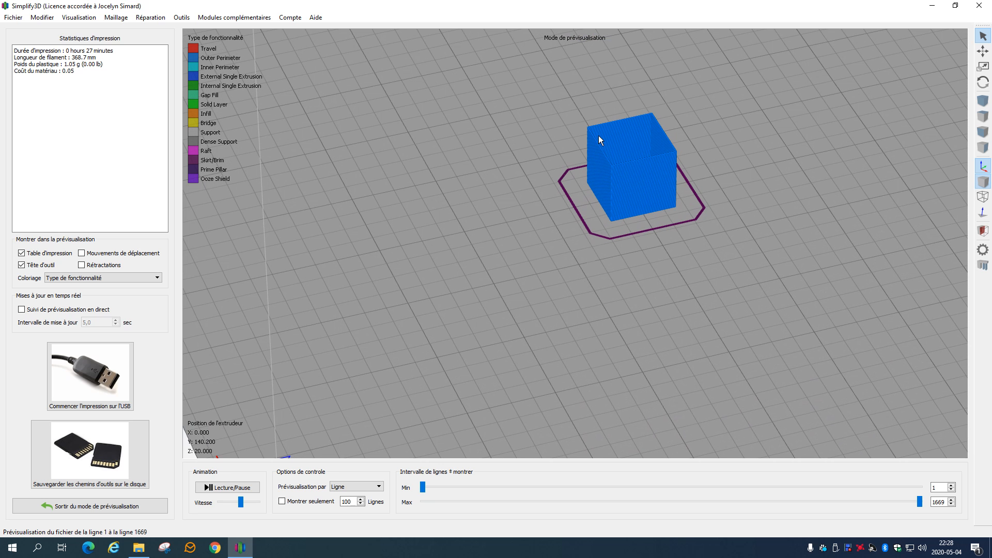
drag(538, 225, 398, 427)
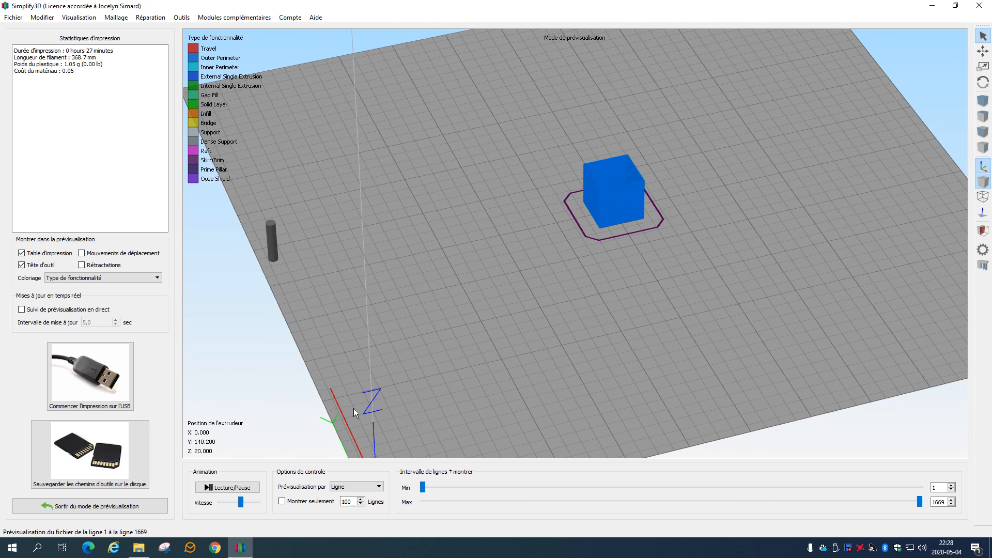
scroll(634, 237, up, 5)
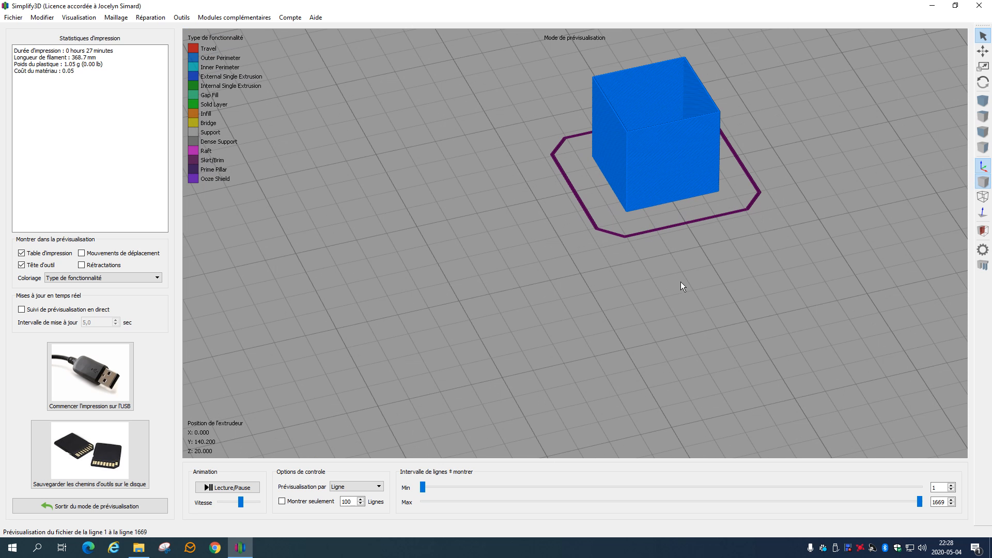
click(91, 507)
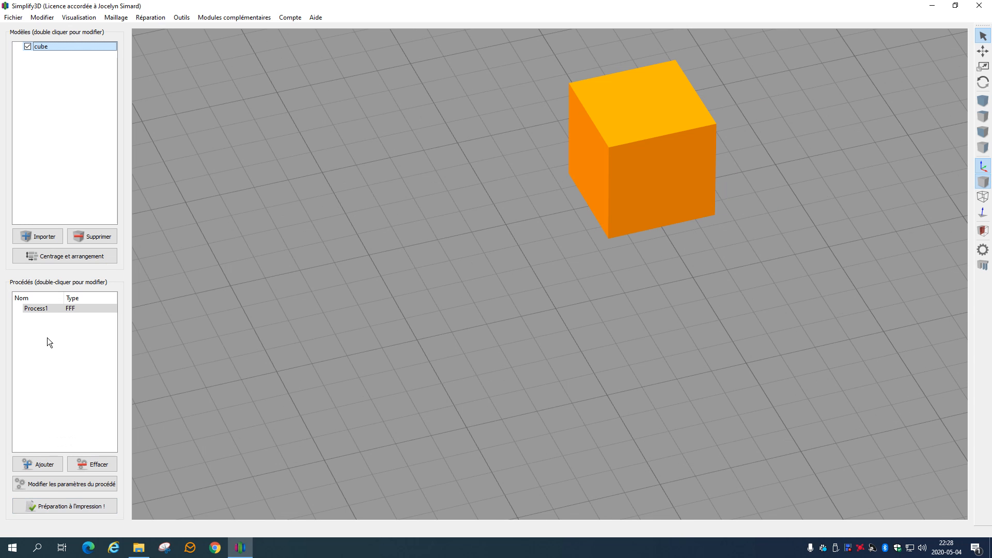
Step: Turn Process1's skirt into a brim by setting its offset from the part to 0 mm and its outlines to 10
double_click(43, 309)
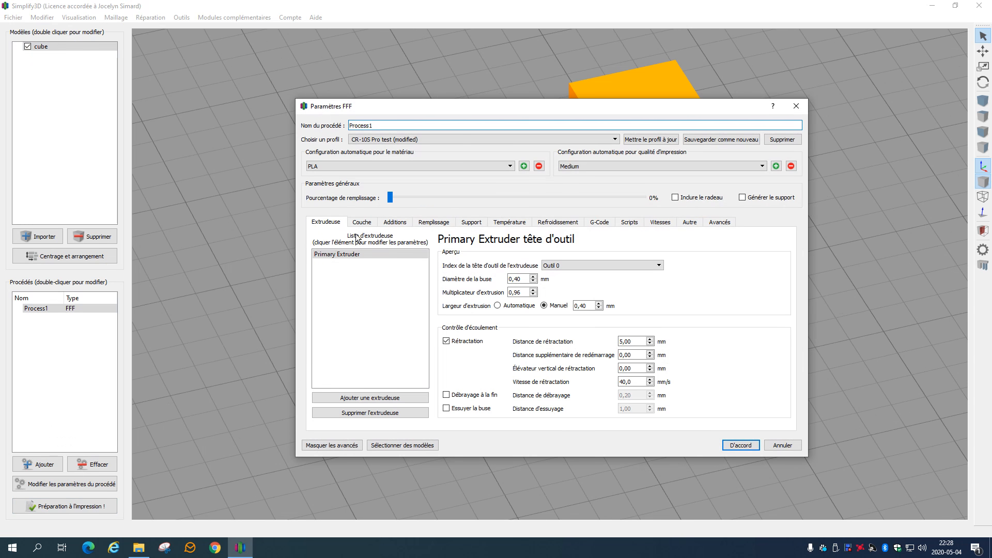
click(395, 222)
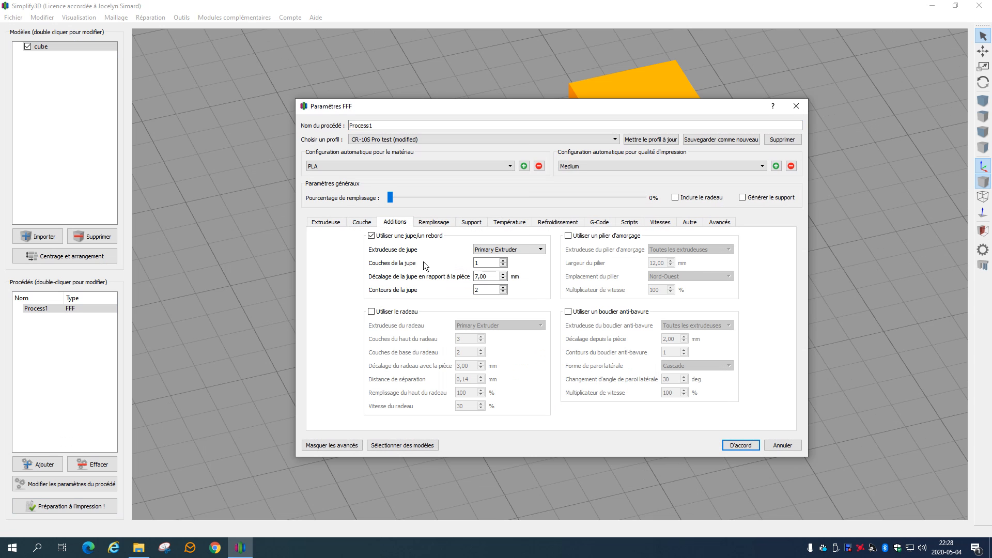
double_click(481, 276)
text(0)
key(Tab)
text(10)
click(745, 445)
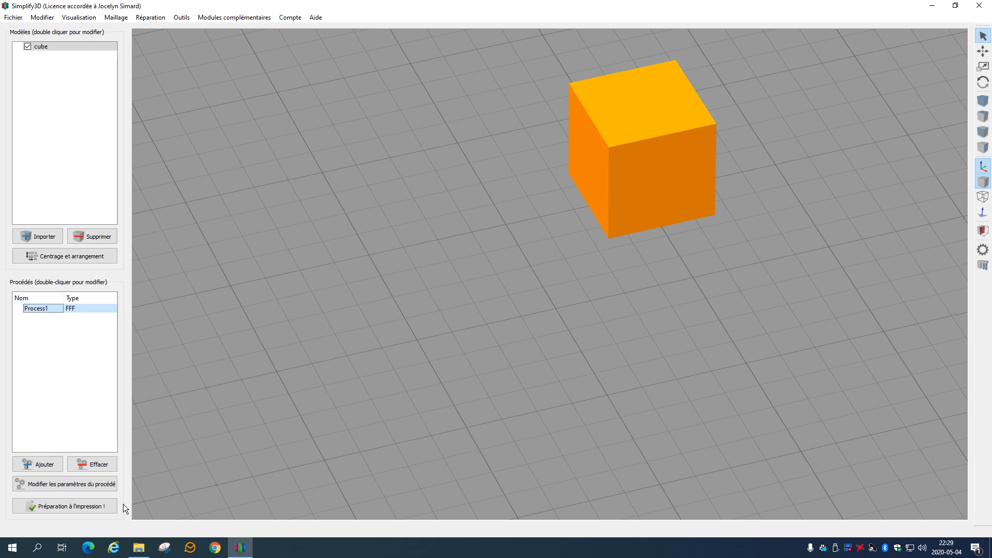
Step: Slice the cube and inspect how the brim attaches to the base of its walls and corners
click(99, 506)
scroll(628, 243, up, 10)
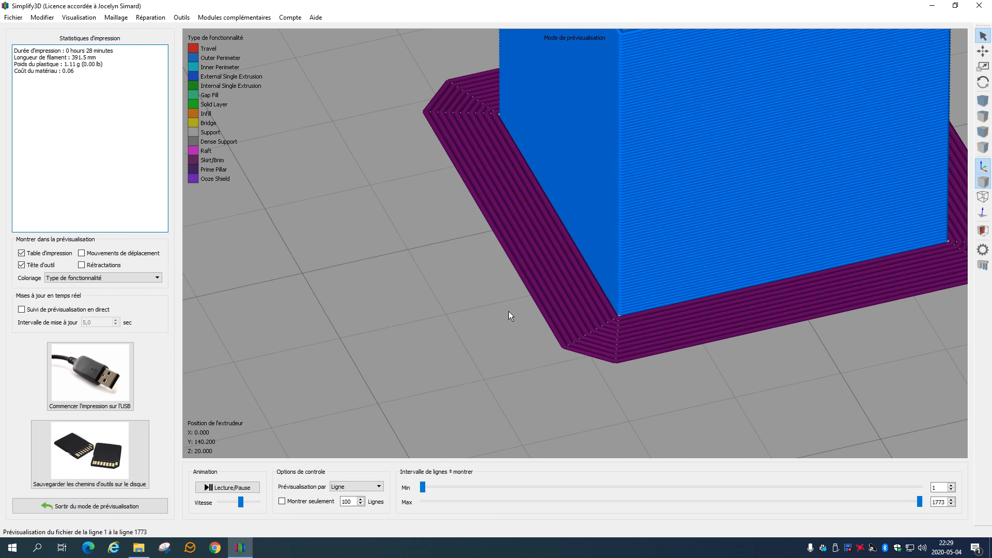
scroll(496, 299, up, 3)
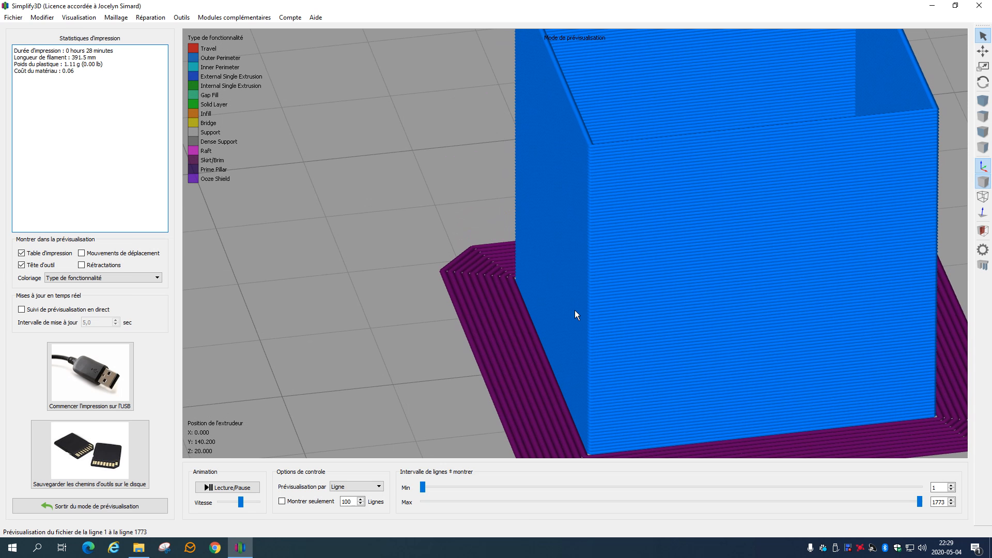
right_drag(536, 308, 544, 237)
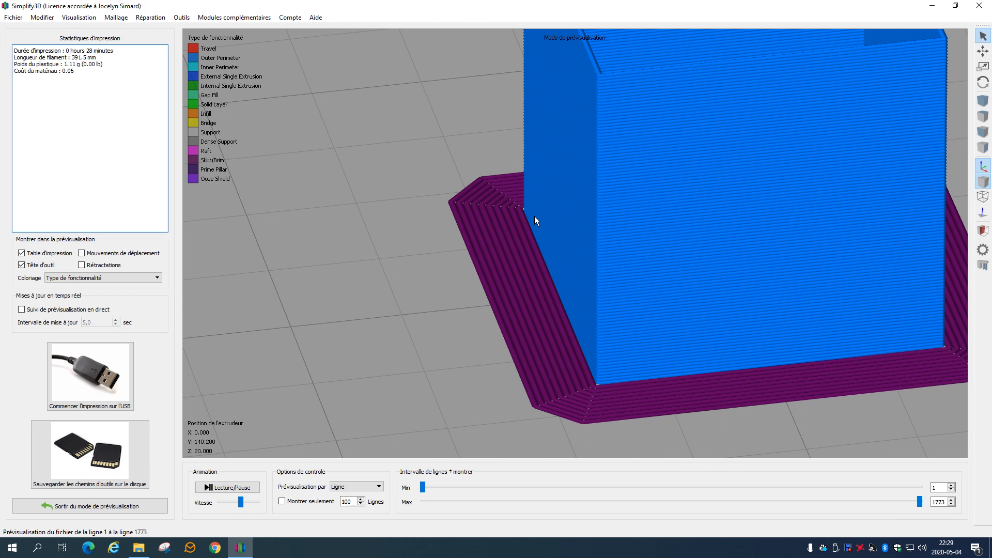
scroll(565, 297, down, 4)
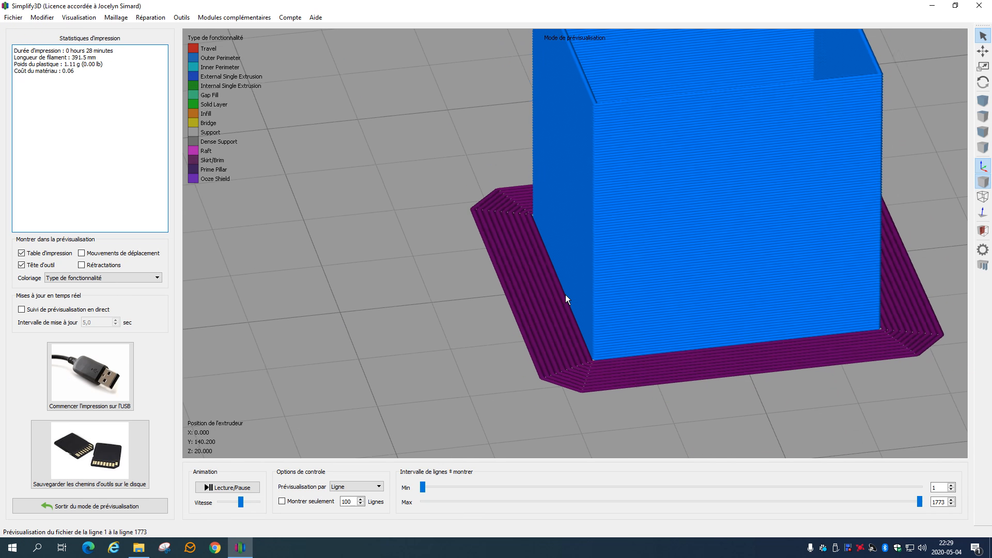
drag(653, 212, 645, 229)
right_drag(648, 202, 579, 434)
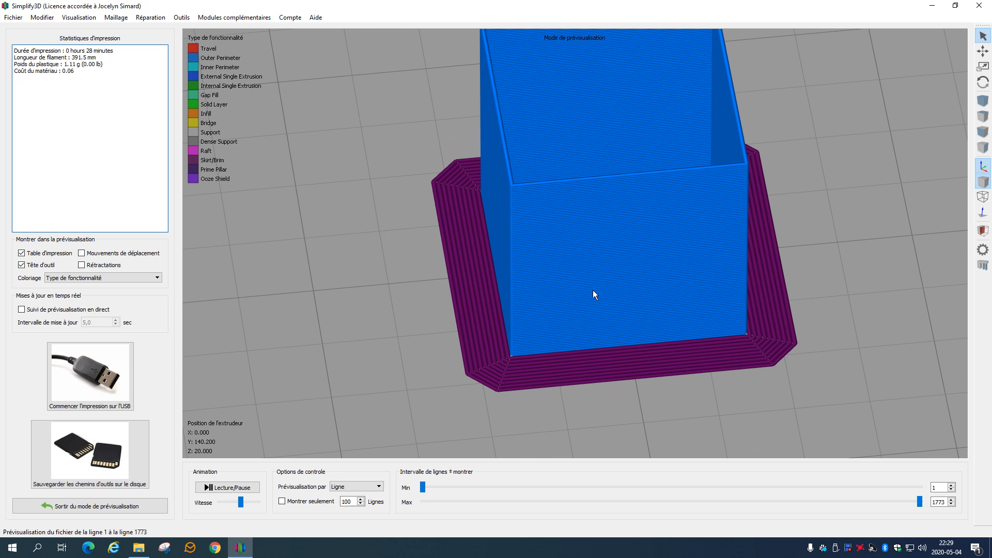
scroll(496, 336, up, 5)
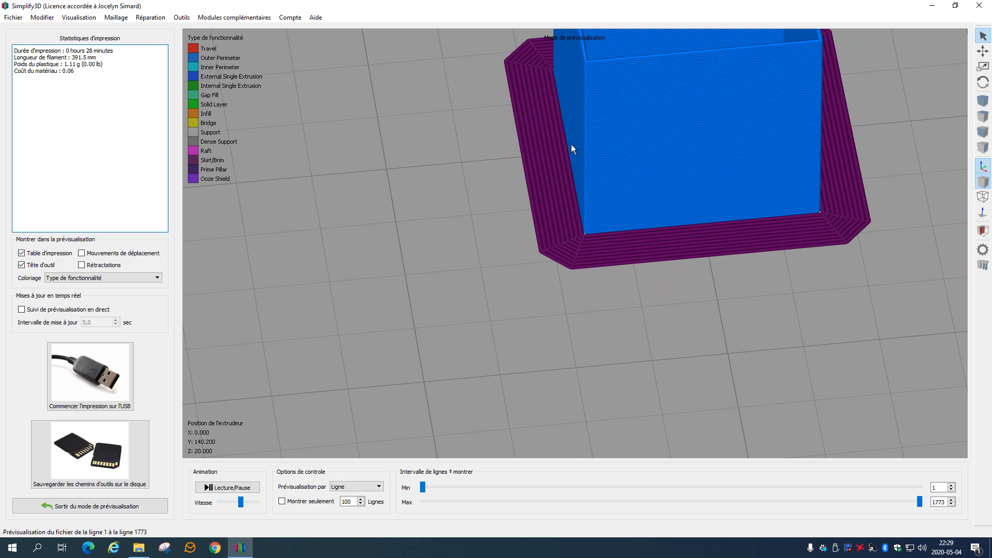
drag(489, 275, 489, 267)
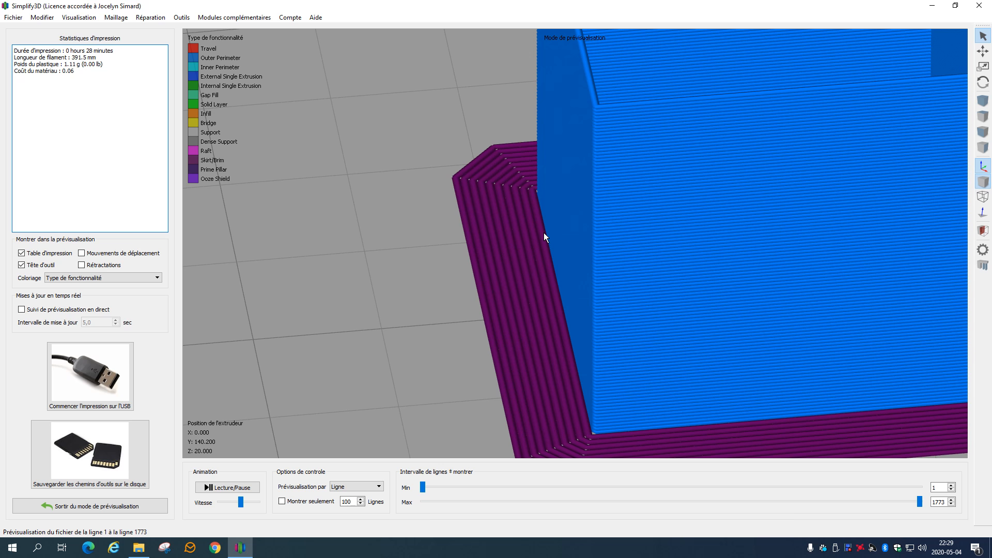
scroll(460, 243, down, 6)
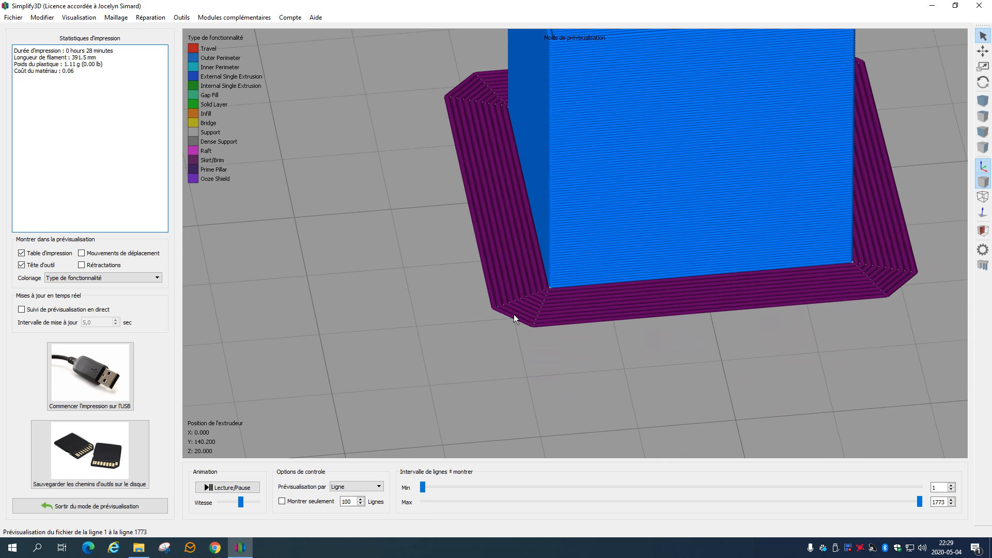
middle_drag(598, 340, 585, 383)
drag(585, 384, 589, 319)
middle_drag(603, 350, 523, 203)
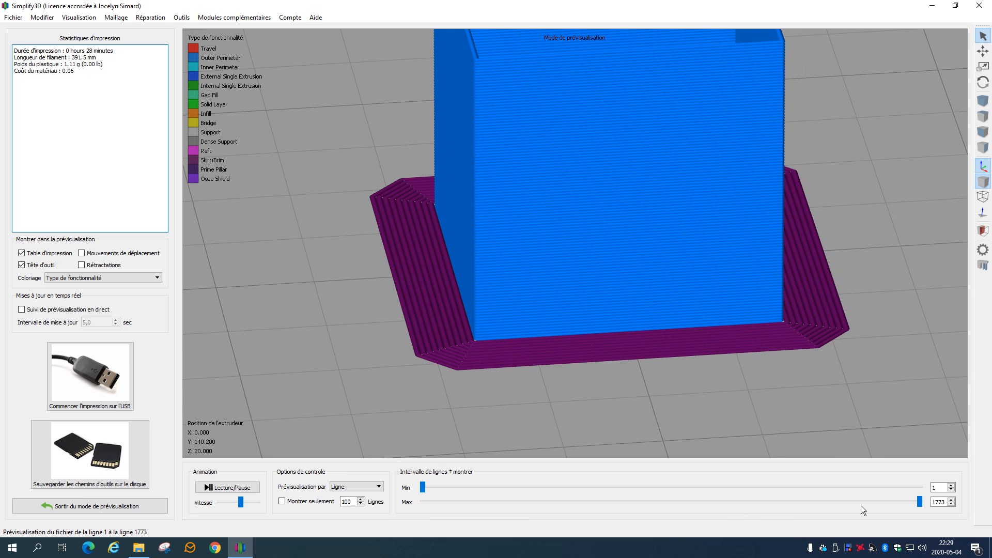
Step: Reduce the range of previewed lines to examine the print order of the brim and first layer, and leave the preview
drag(921, 500, 523, 509)
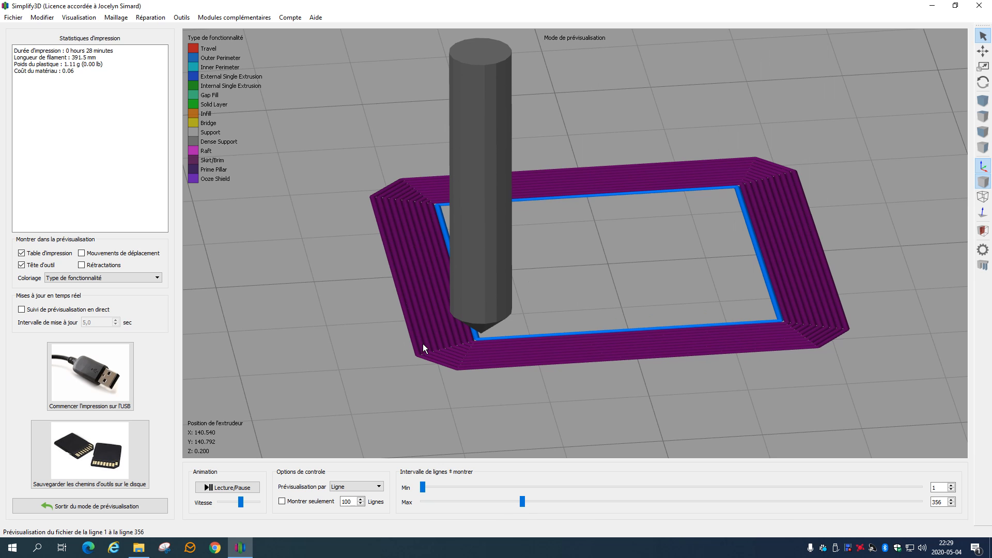
drag(521, 502, 548, 501)
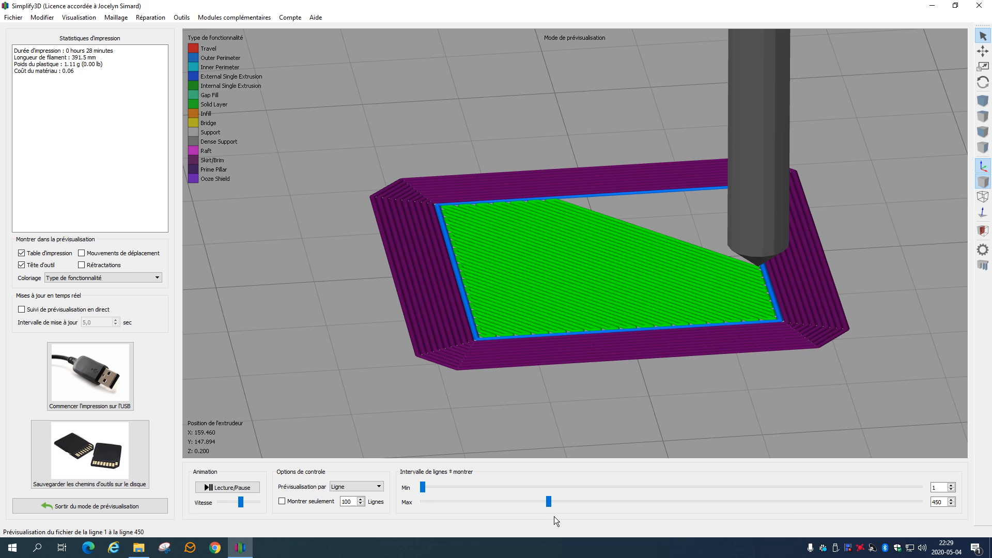
drag(550, 499, 520, 500)
scroll(508, 349, down, 5)
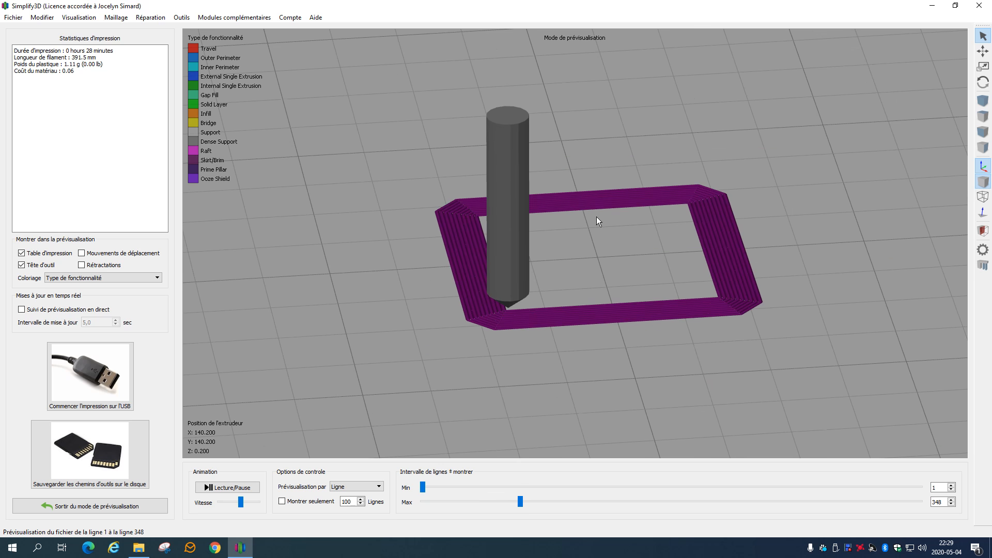
click(110, 505)
Step: Set the number of skirt layers to 2 in Process1's additions and apply the process settings
double_click(37, 307)
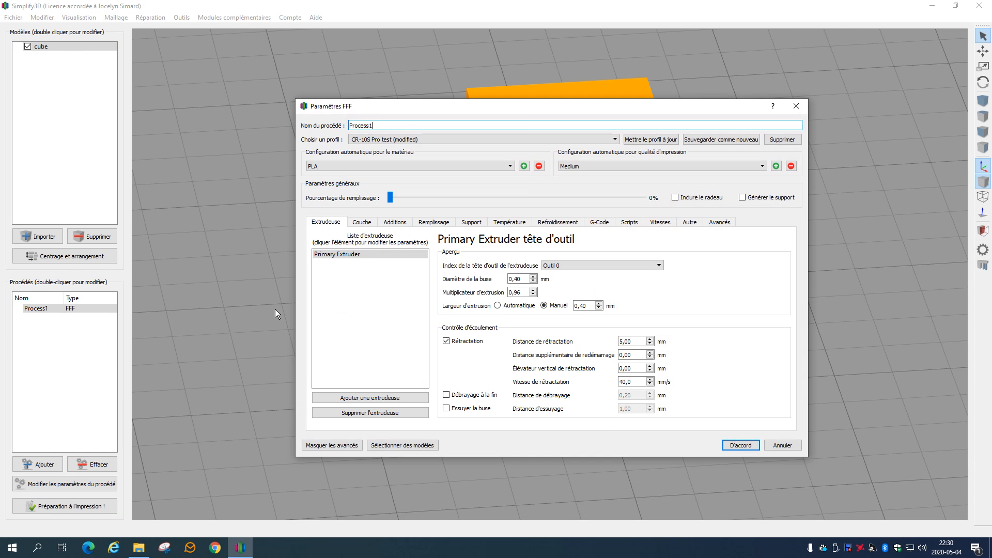
click(387, 226)
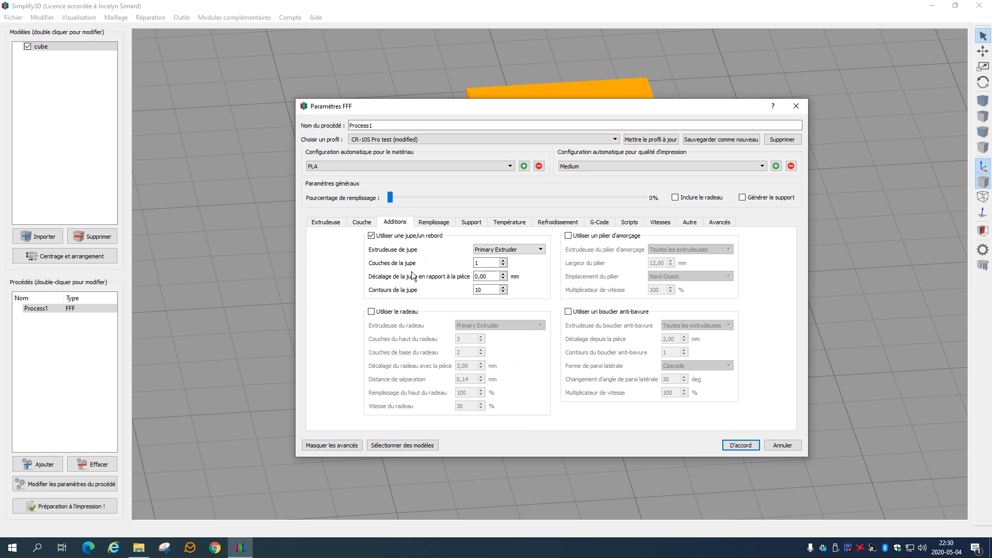
double_click(479, 264)
click(740, 445)
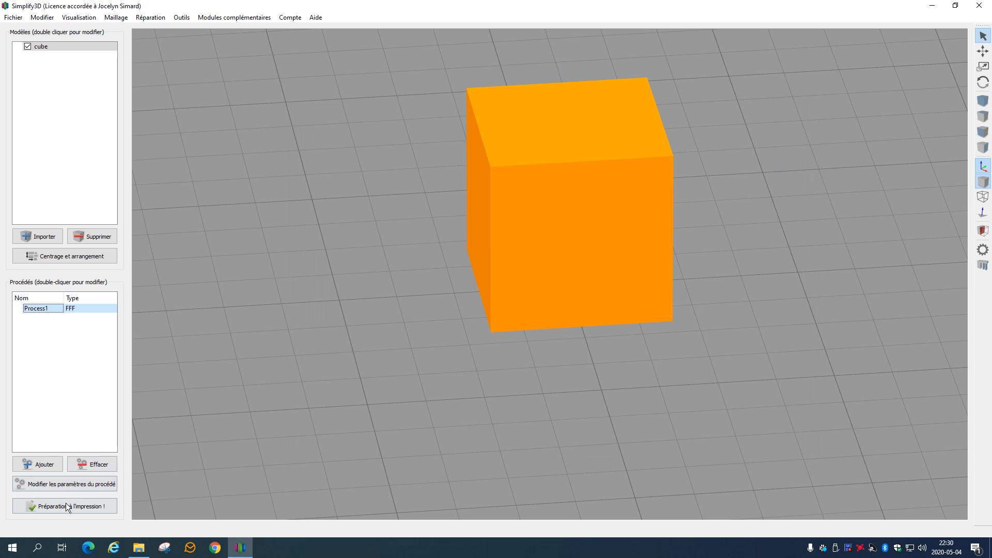
Step: Slice the cube again and inspect the thickness of the layered brim around its base
click(66, 503)
scroll(408, 407, up, 5)
drag(408, 405, 411, 369)
scroll(412, 370, up, 5)
scroll(420, 339, down, 5)
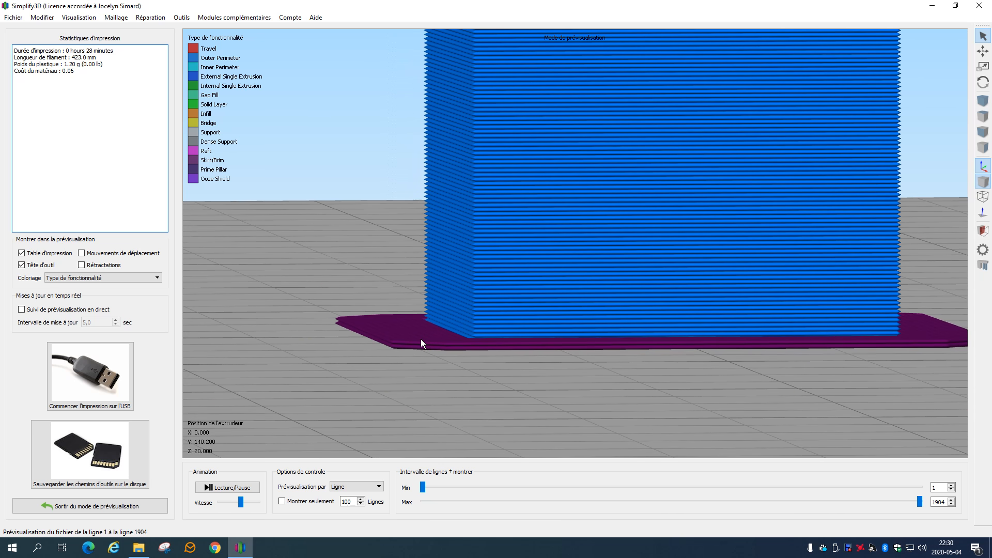
drag(442, 243, 610, 309)
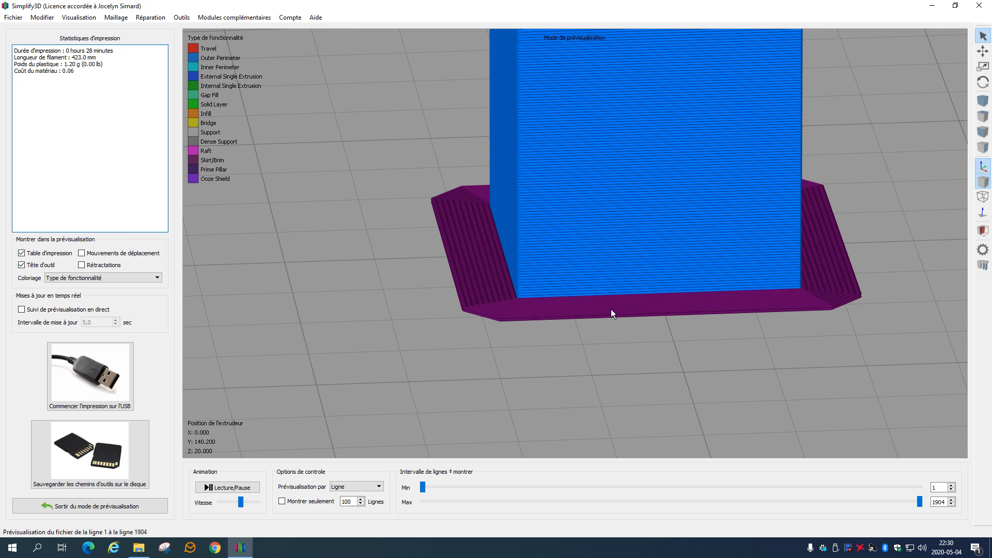
Step: Limit the preview to the first 772 lines to examine the layered brim and the cube's first layers, and leave the preview
drag(918, 501, 624, 494)
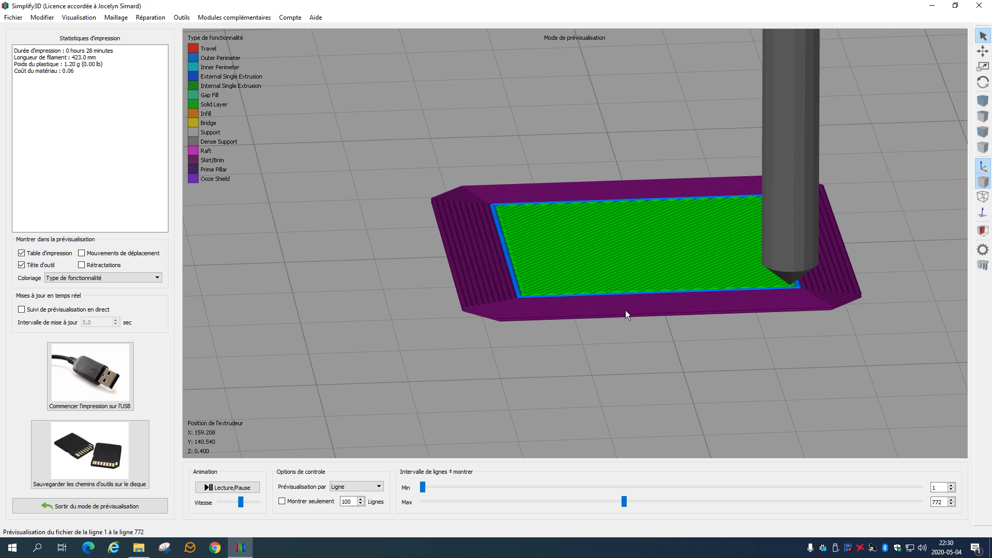
click(134, 505)
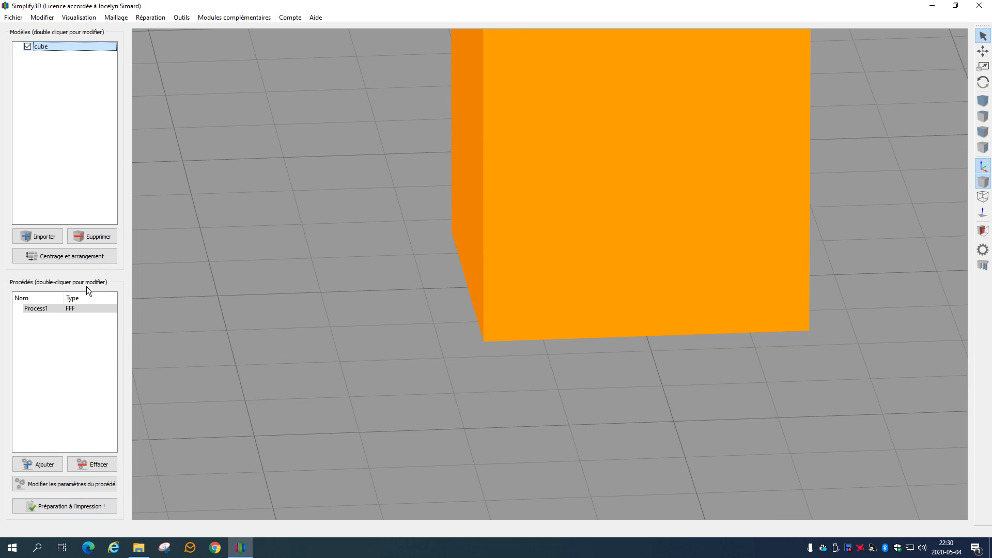
Step: Set the skirt layers to 1 and enable the prime pillar in Process1's additions, applying the process settings
double_click(71, 306)
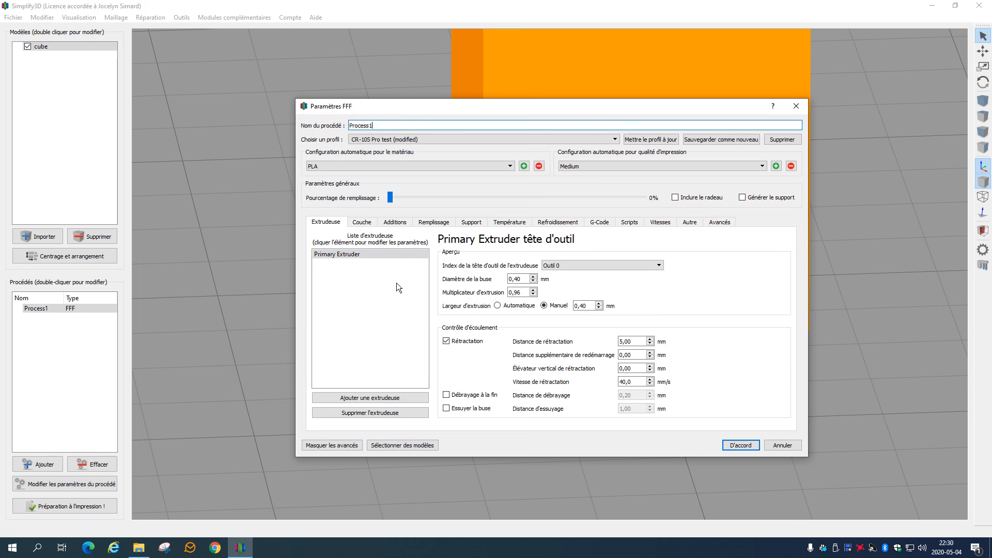
click(393, 224)
double_click(488, 263)
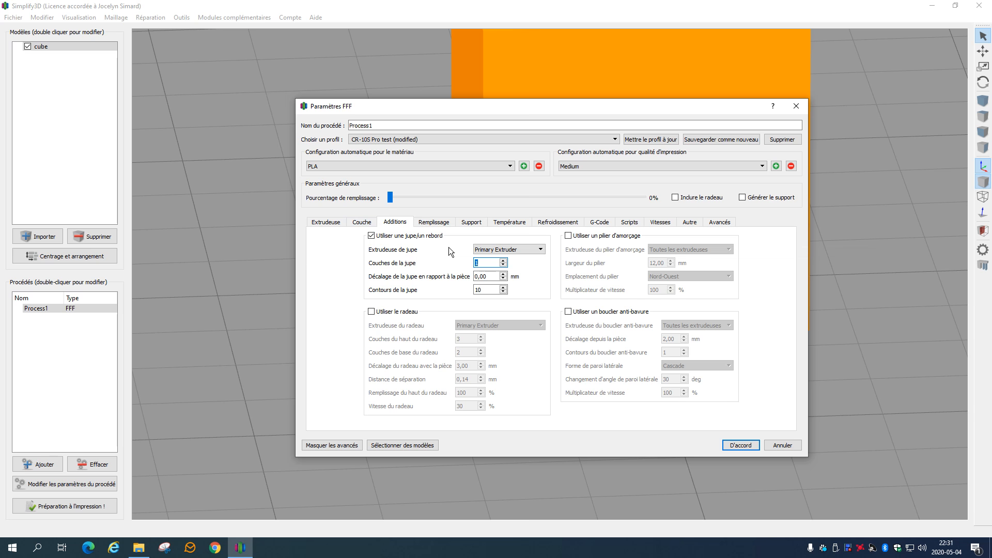
click(577, 241)
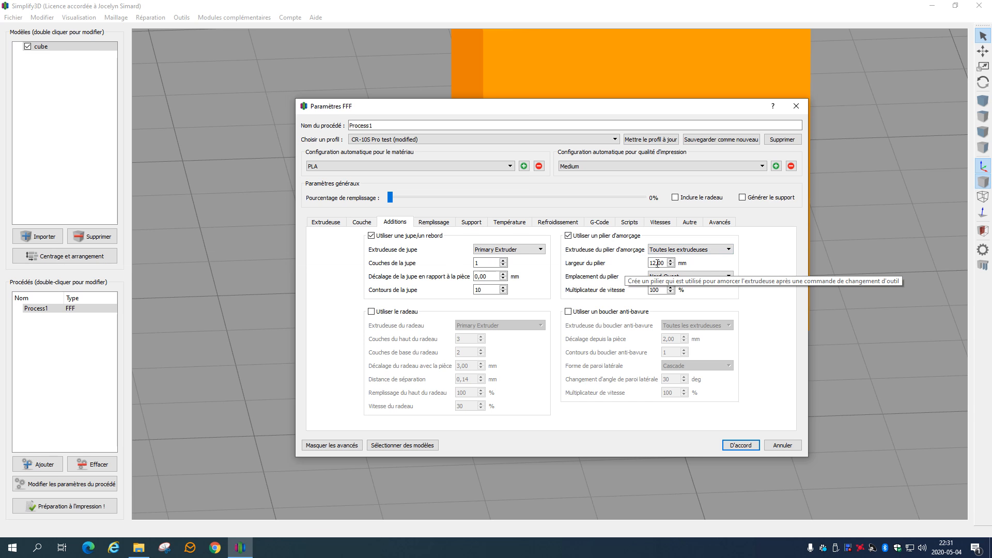
click(739, 449)
Step: Slice the cube and inspect the prime pillar beside it and the brim around both from several angles
scroll(568, 362, down, 5)
drag(604, 273, 550, 374)
click(60, 506)
drag(454, 398, 451, 300)
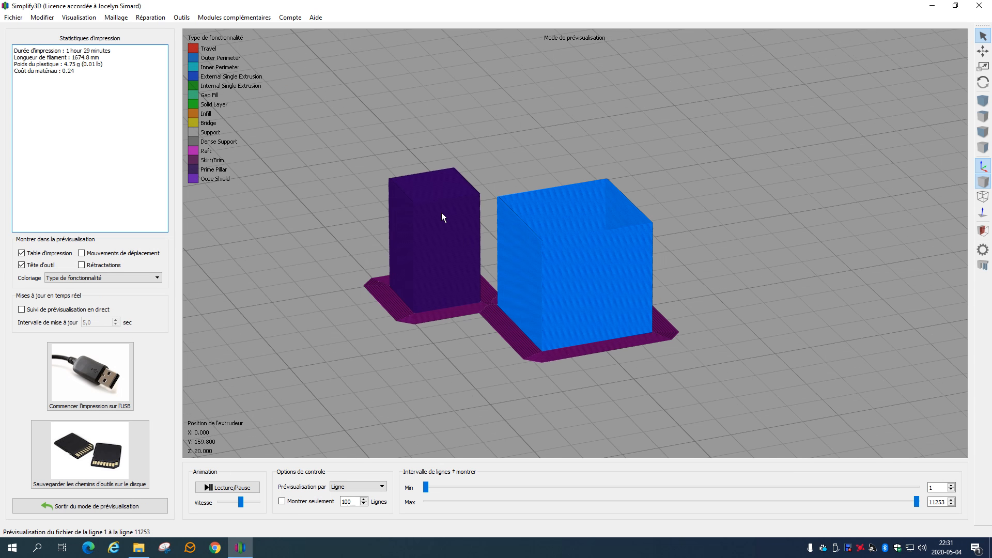
drag(339, 259, 529, 252)
drag(573, 359, 603, 331)
Step: Preview up to line 734, 936 and 1303 to compare how the pillar and cube layers are printed, and leave the preview
drag(916, 502, 457, 507)
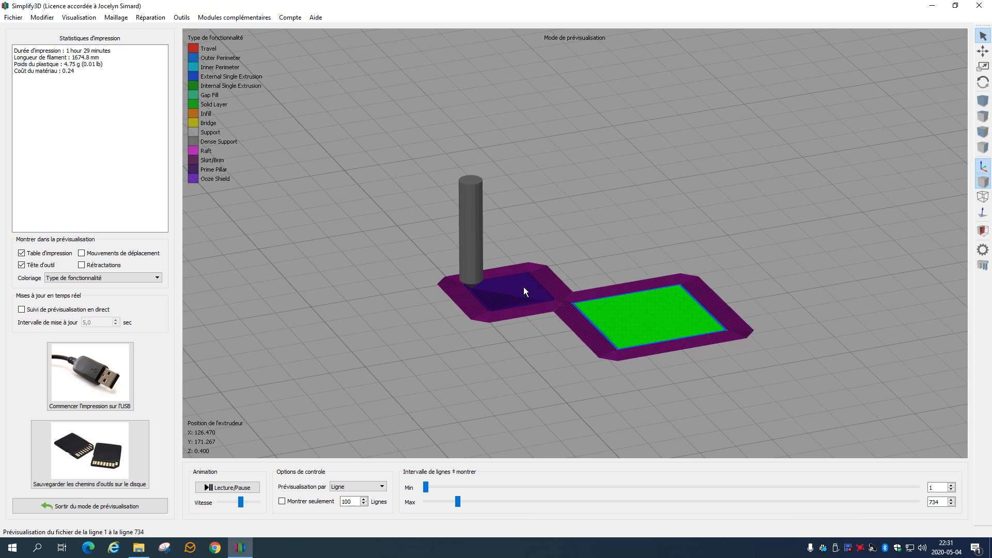
drag(460, 503, 469, 501)
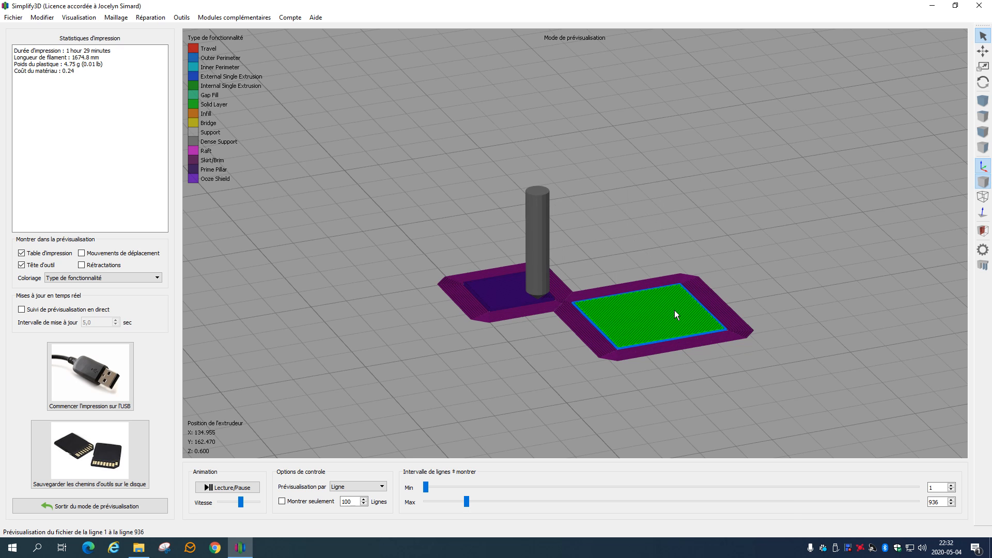
drag(466, 503, 482, 500)
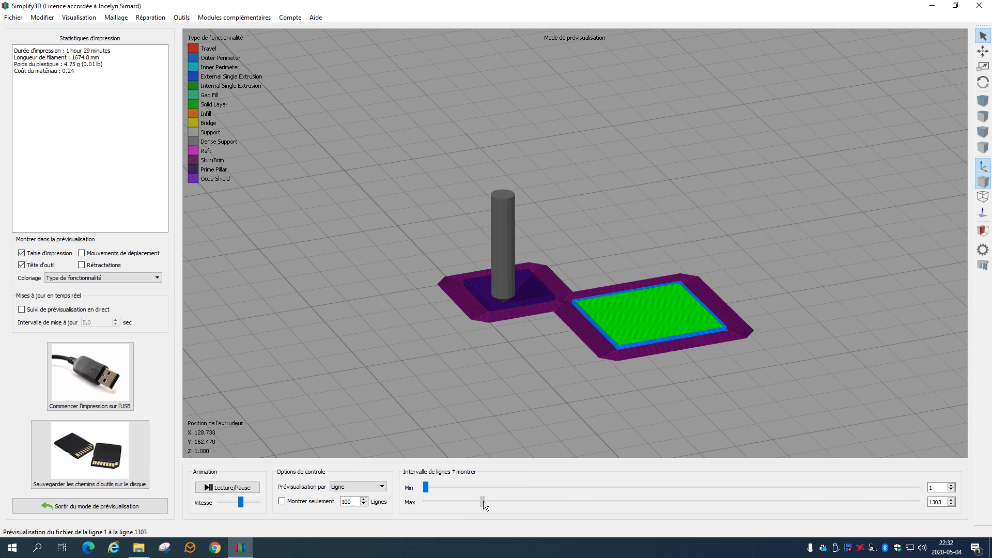
click(155, 506)
Step: Reopen the additions settings of Process1
double_click(81, 307)
click(394, 222)
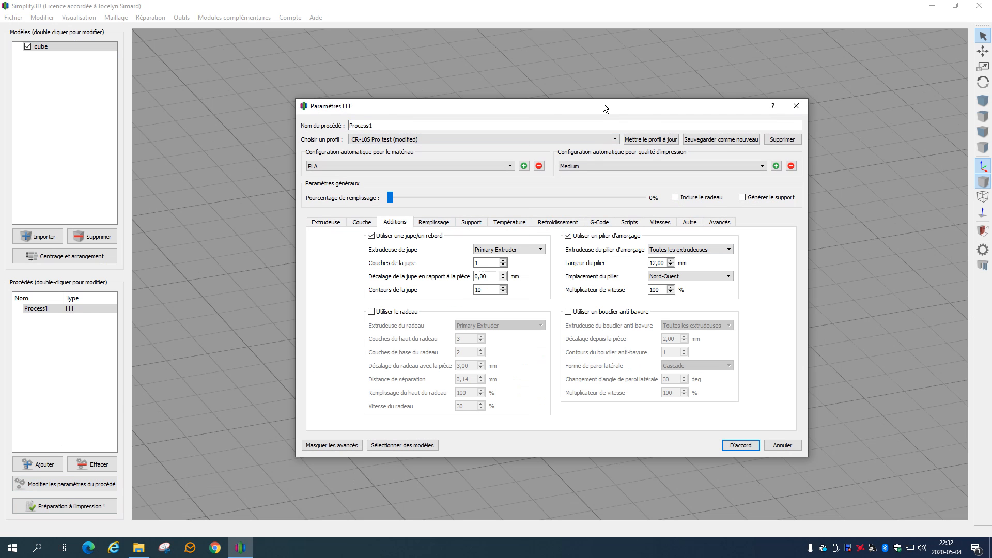
Step: Check which extruders are available for the prime pillar in the FFF settings
drag(603, 104, 648, 107)
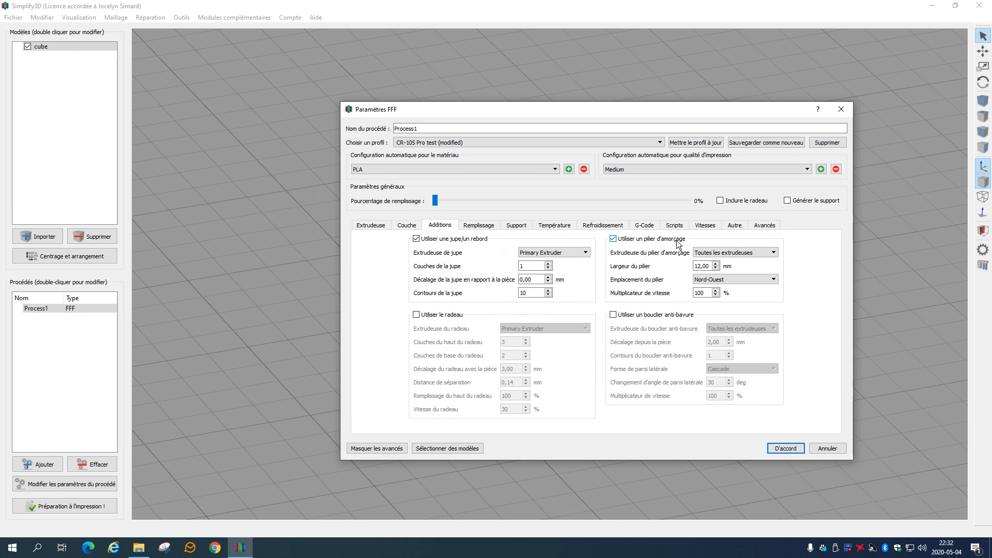
click(706, 253)
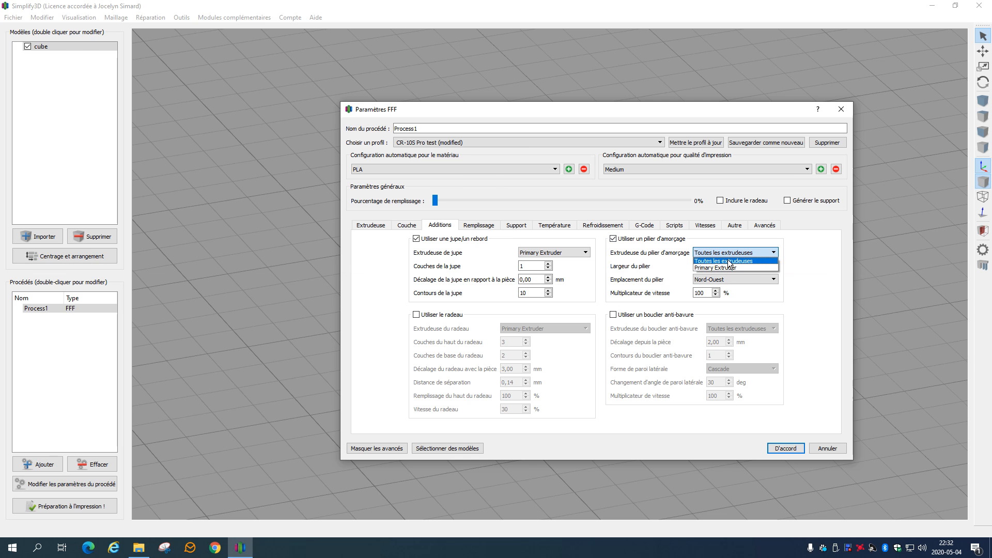
click(726, 267)
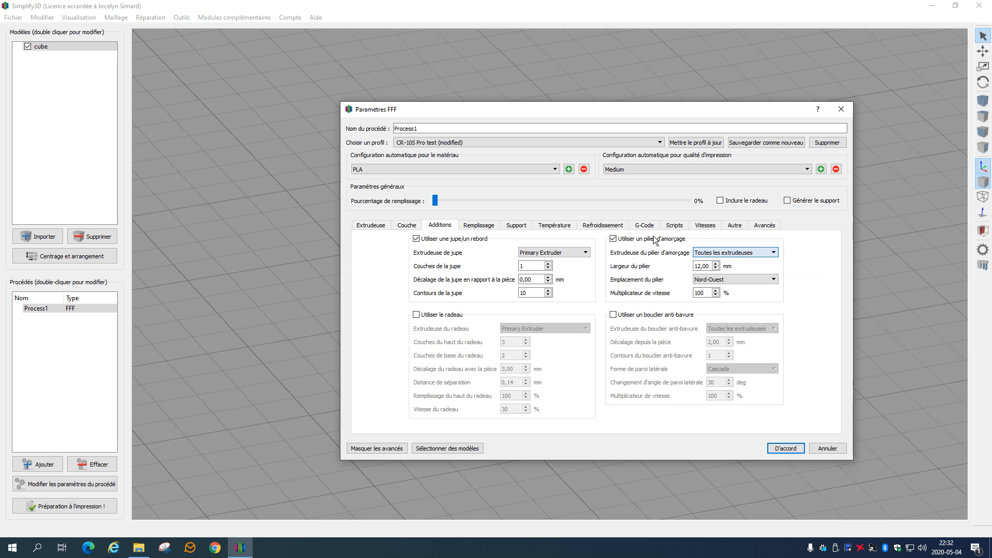
Step: Add a new extruder named "blanc" to the process's extruder list
click(367, 226)
click(395, 401)
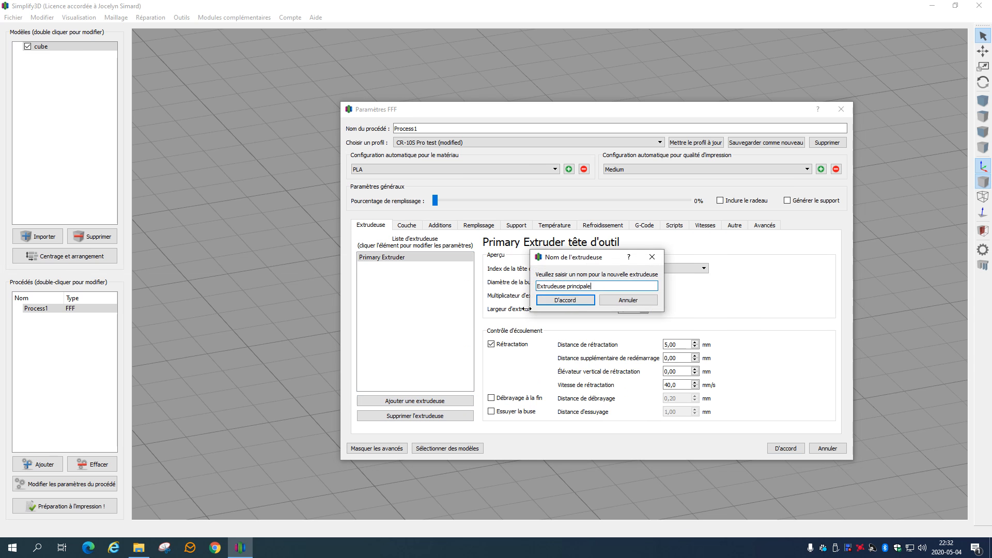
key(BackSpace)
key(BackSpace)
key(BackSpace)
key(BackSpace)
key(BackSpace)
key(BackSpace)
key(BackSpace)
key(BackSpace)
key(BackSpace)
key(BackSpace)
key(BackSpace)
key(BackSpace)
key(BackSpace)
key(BackSpace)
key(BackSpace)
key(BackSpace)
key(BackSpace)
key(BackSpace)
key(BackSpace)
key(BackSpace)
click(567, 299)
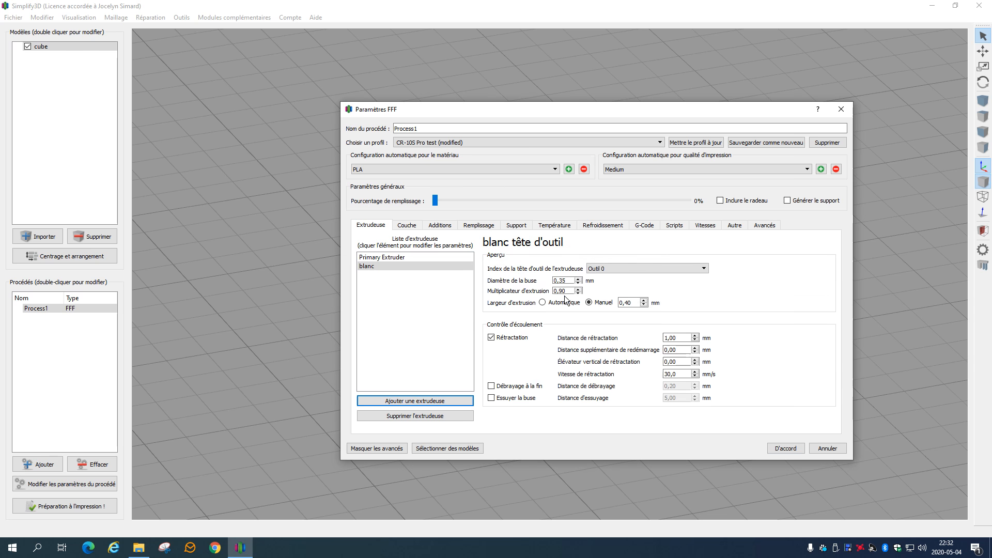
Step: Switch the prime pillar's extruder to blanc and back to Toutes les extrudeuses
click(440, 225)
click(714, 253)
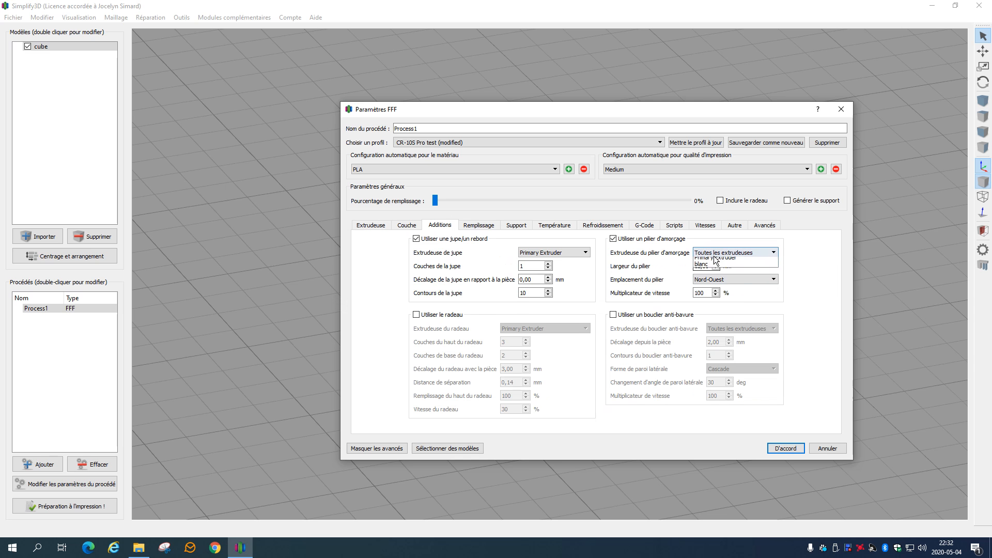
click(711, 271)
click(712, 253)
click(714, 262)
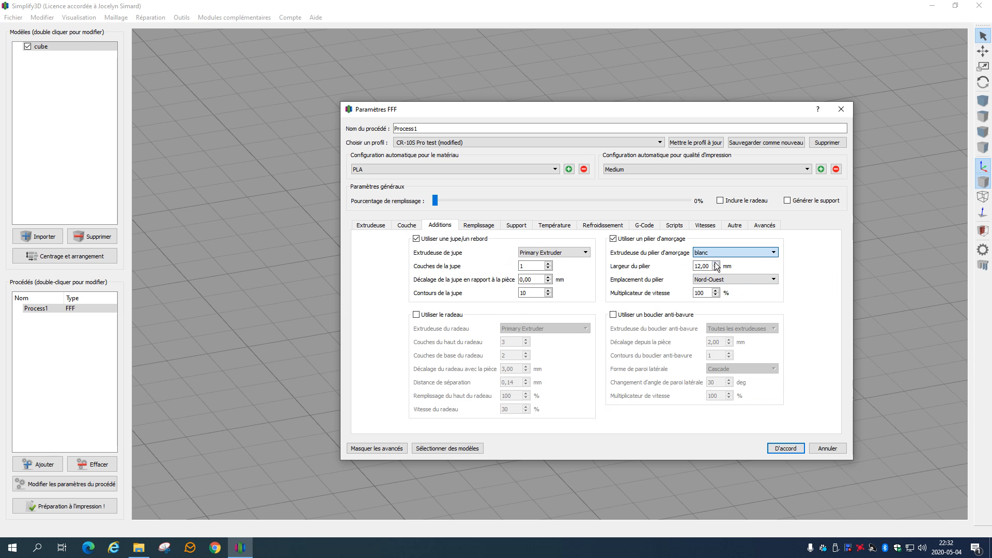
Step: Set the prime pillar's location to Est, accept the settings and preview the sliced cube
click(716, 280)
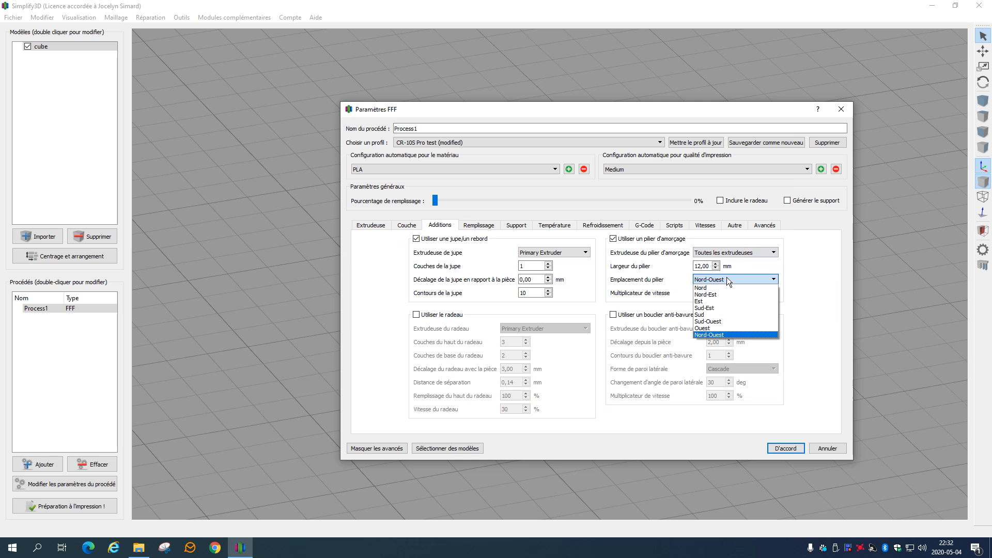
click(713, 302)
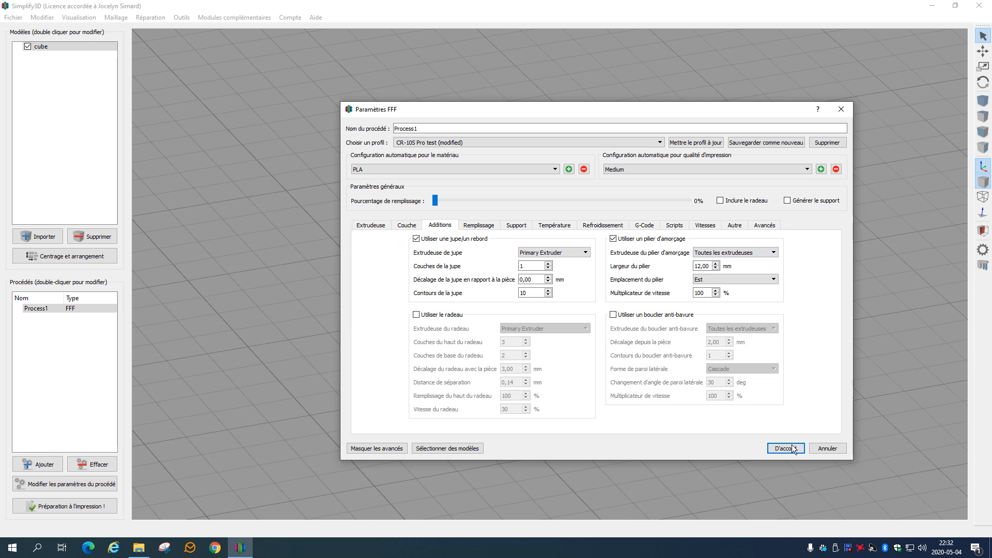
click(789, 447)
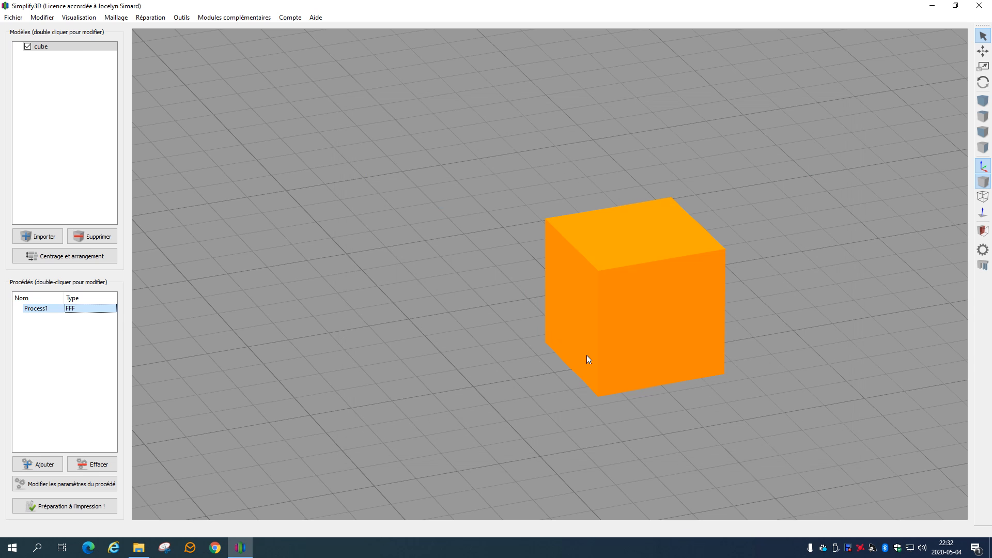
click(98, 506)
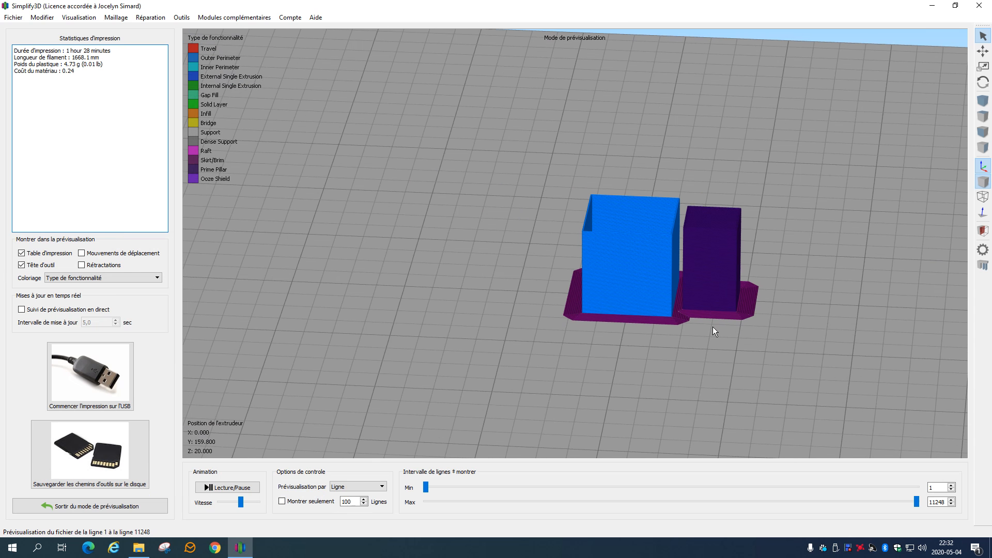
click(125, 510)
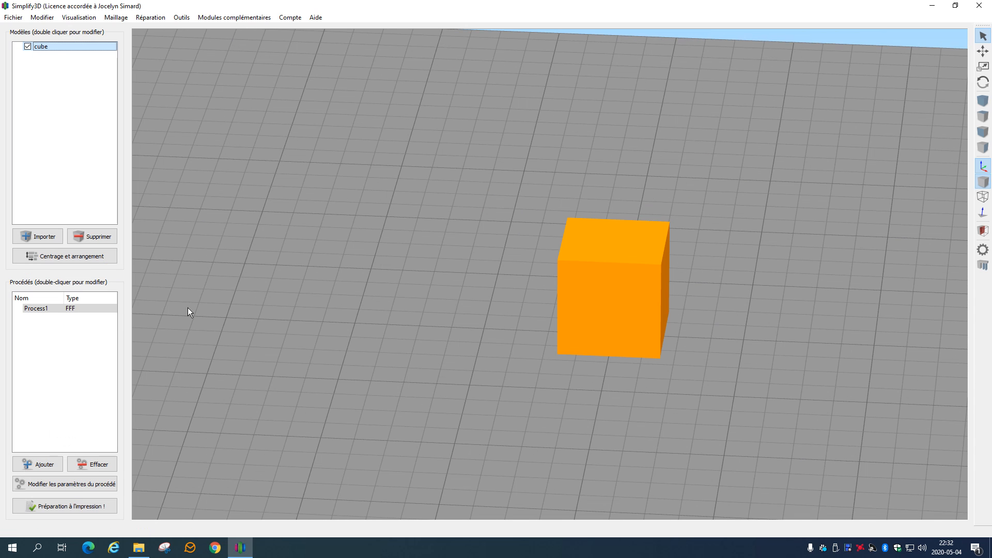
Step: Reopen Process1 and set the prime pillar's location to Sud-Ouest
double_click(84, 311)
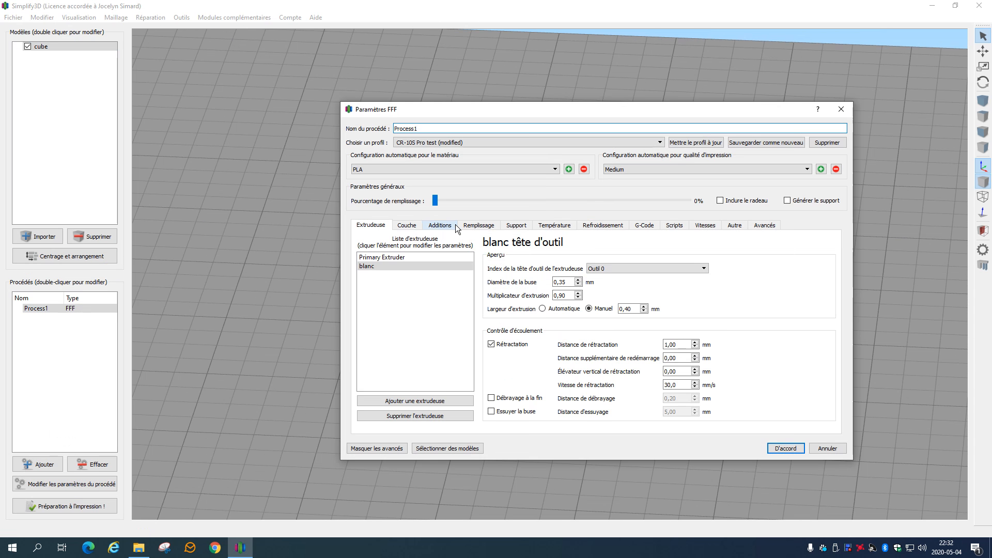
click(456, 226)
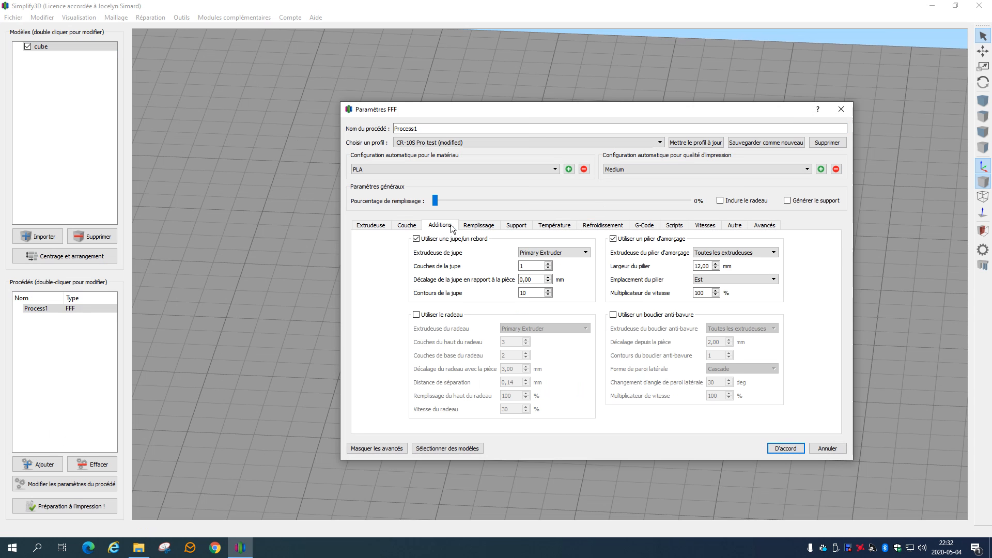
click(717, 280)
click(720, 323)
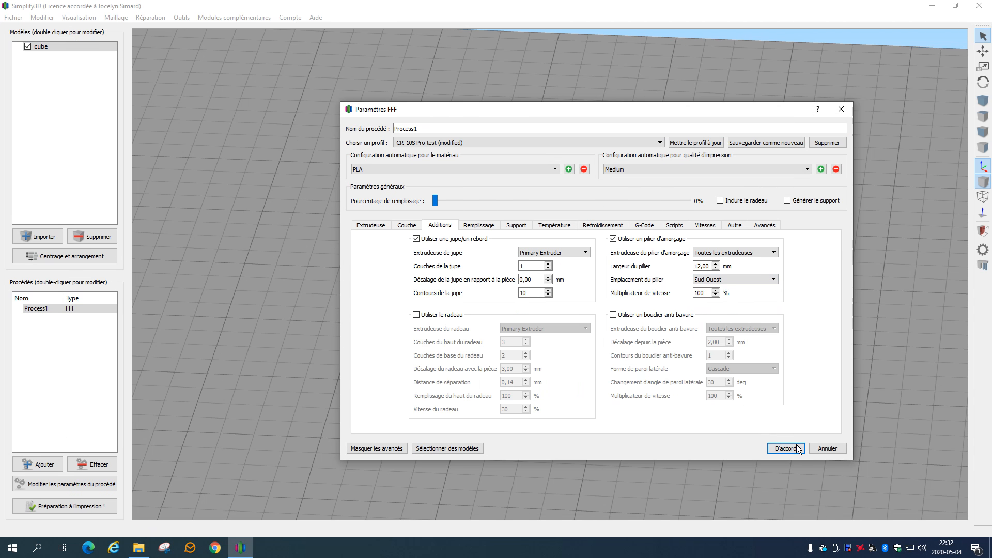
click(785, 449)
Step: Preview the sliced print and examine the prime pillar's position beside the cube from different angles
click(82, 507)
drag(429, 355, 553, 232)
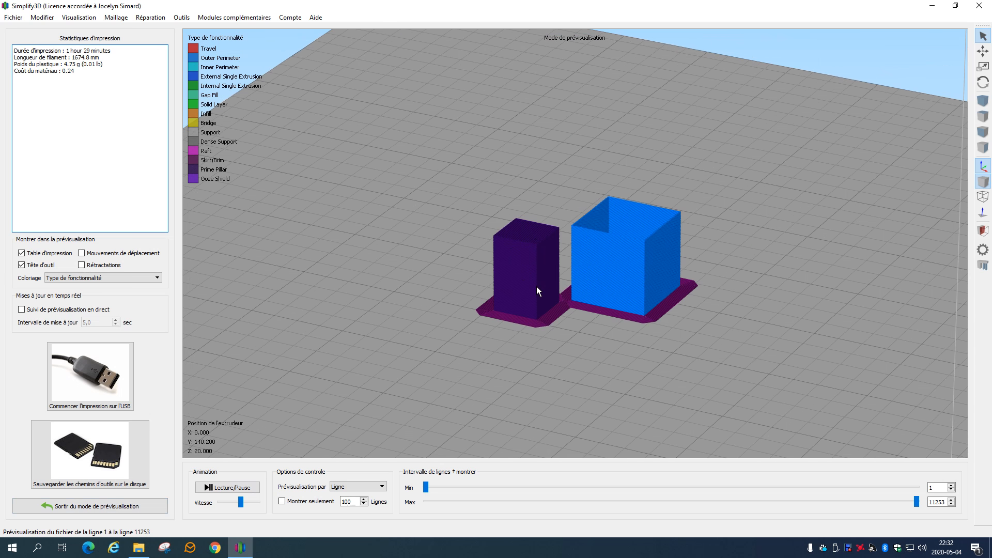
drag(554, 268, 765, 194)
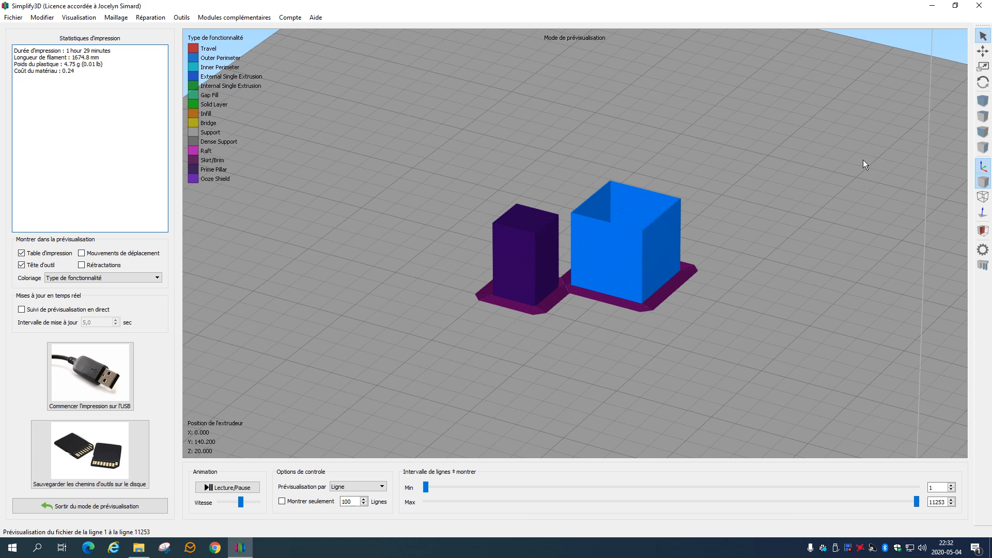
click(98, 505)
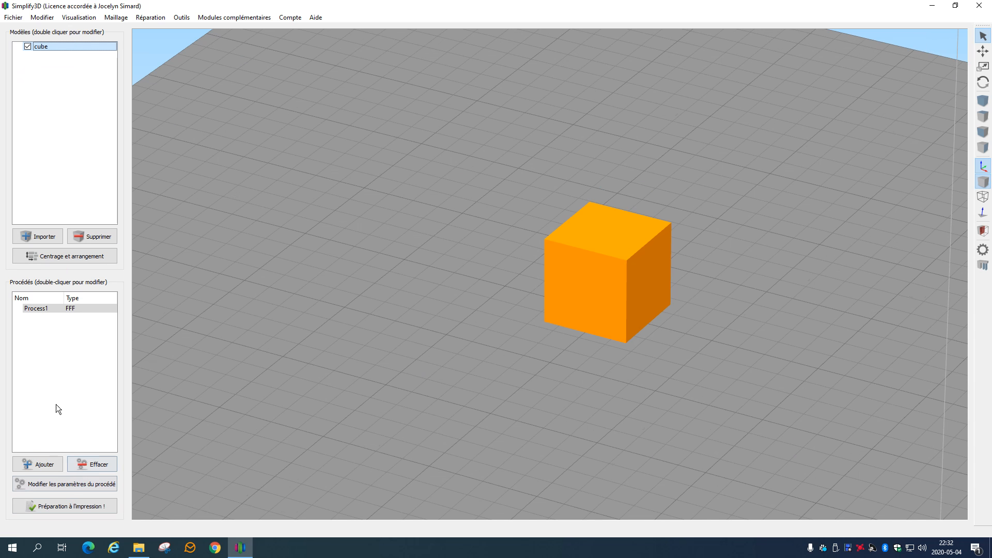
Step: Set the prime pillar's width to 5 mm in Process1 and inspect the thinner pillar in the print preview
double_click(36, 308)
click(445, 223)
double_click(702, 266)
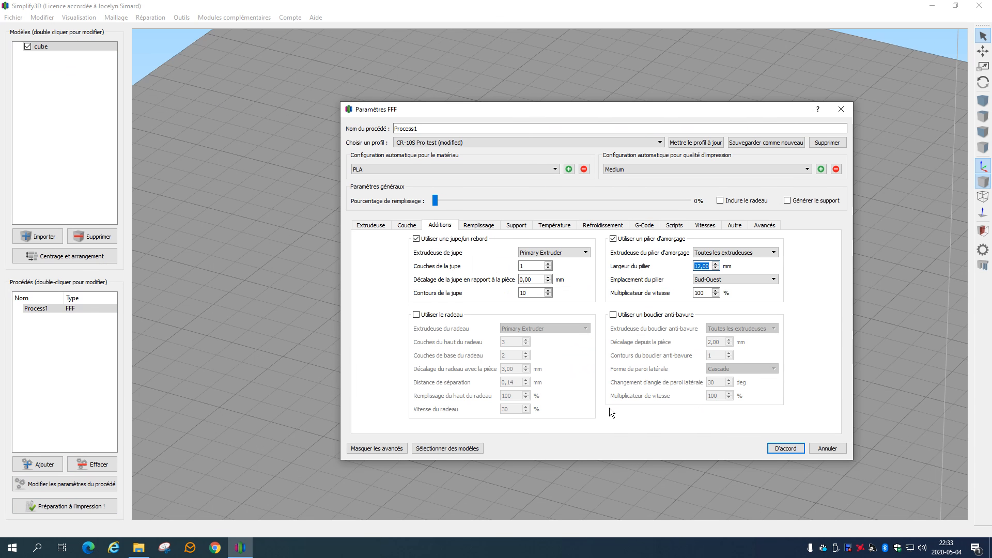
text(5)
click(771, 448)
click(57, 506)
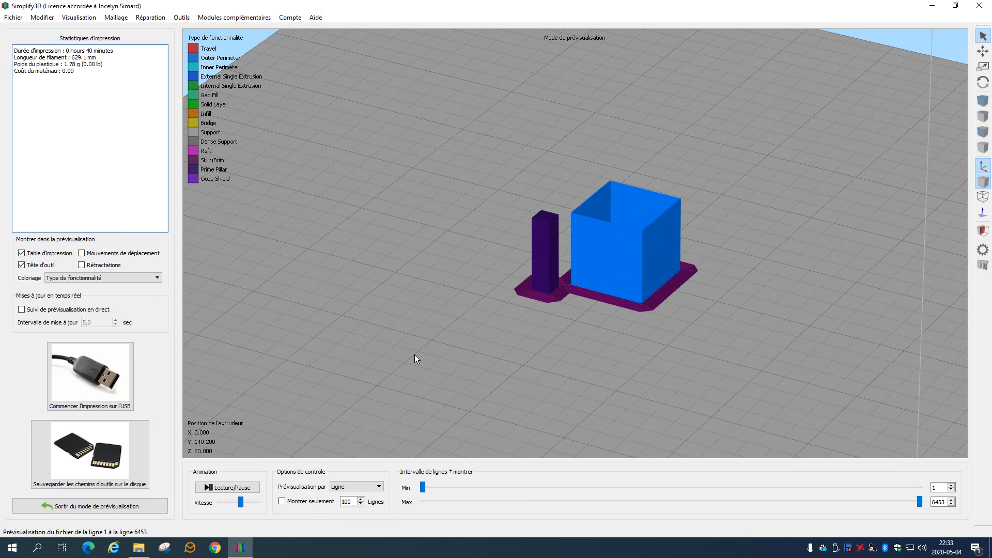
scroll(520, 192, up, 3)
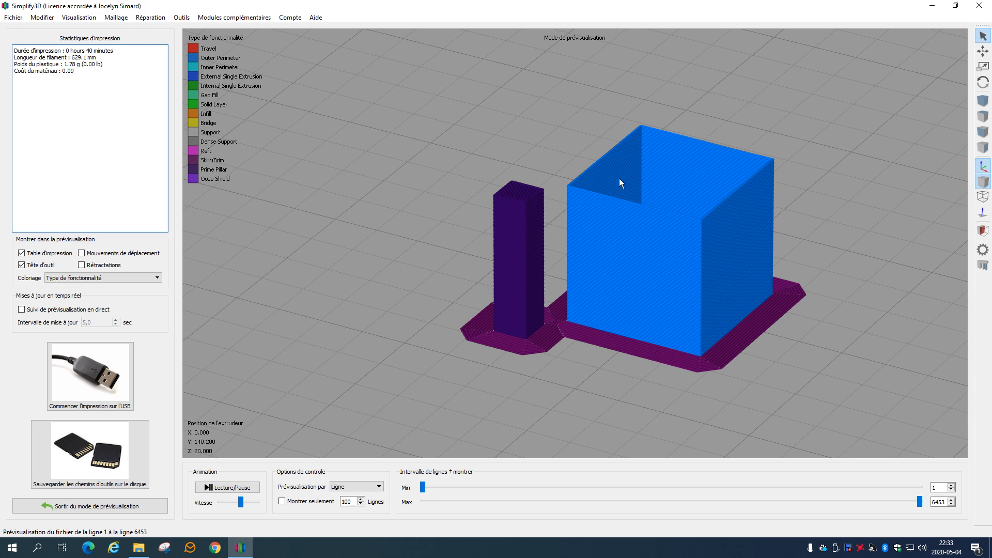
click(141, 506)
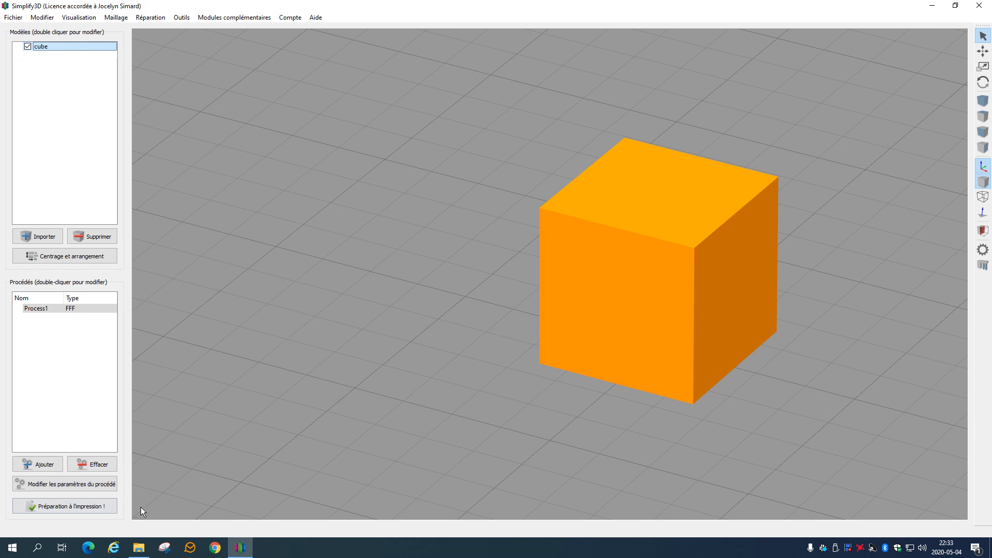
Step: Reopen the additions settings of Process1 and set the prime pillar's width to 12 mm
double_click(93, 308)
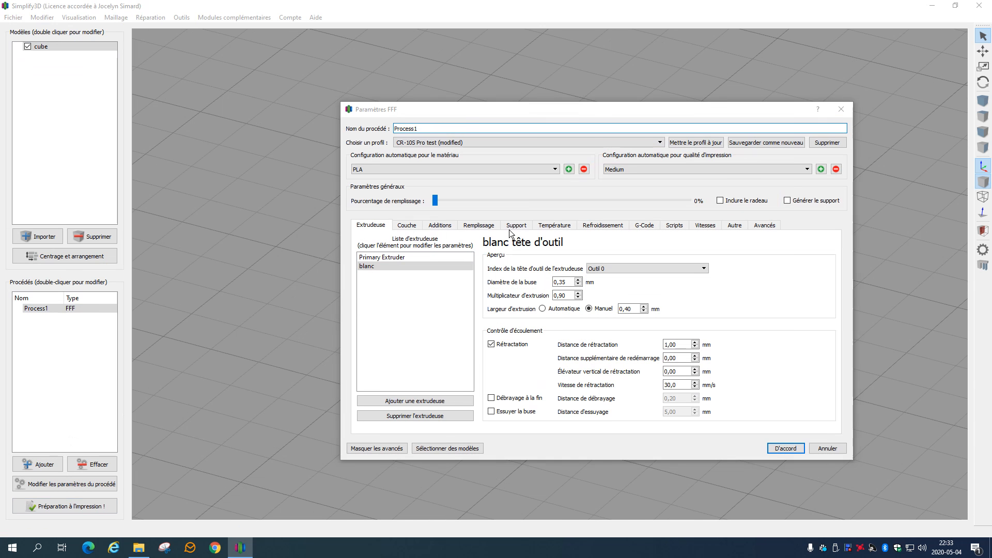
click(439, 225)
double_click(699, 266)
text(12)
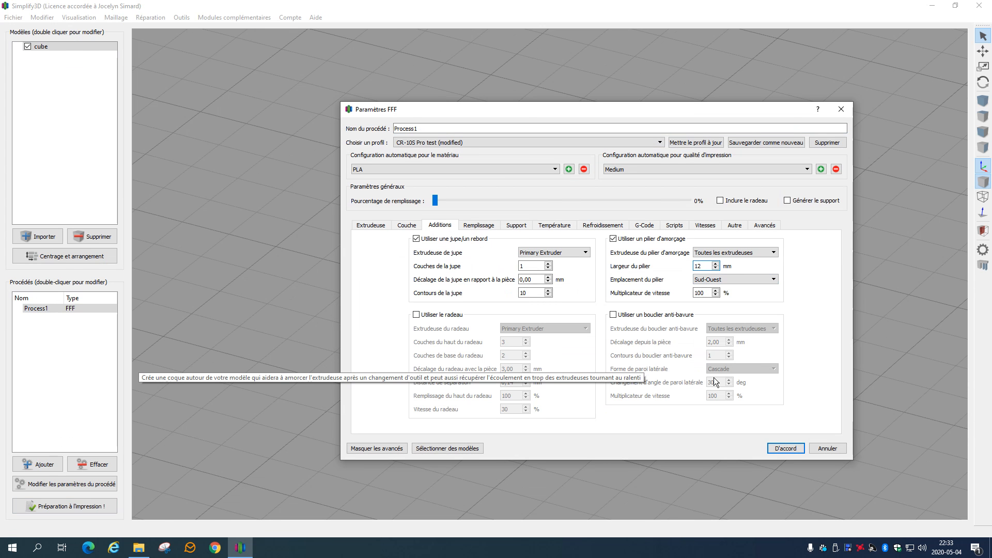
click(705, 292)
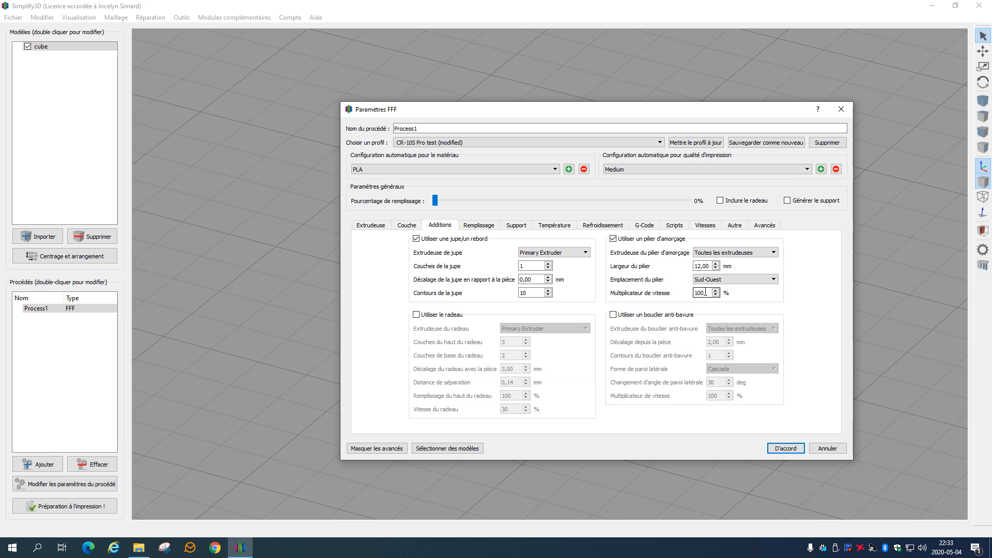
Step: Set the prime pillar's width to 10 mm
double_click(701, 265)
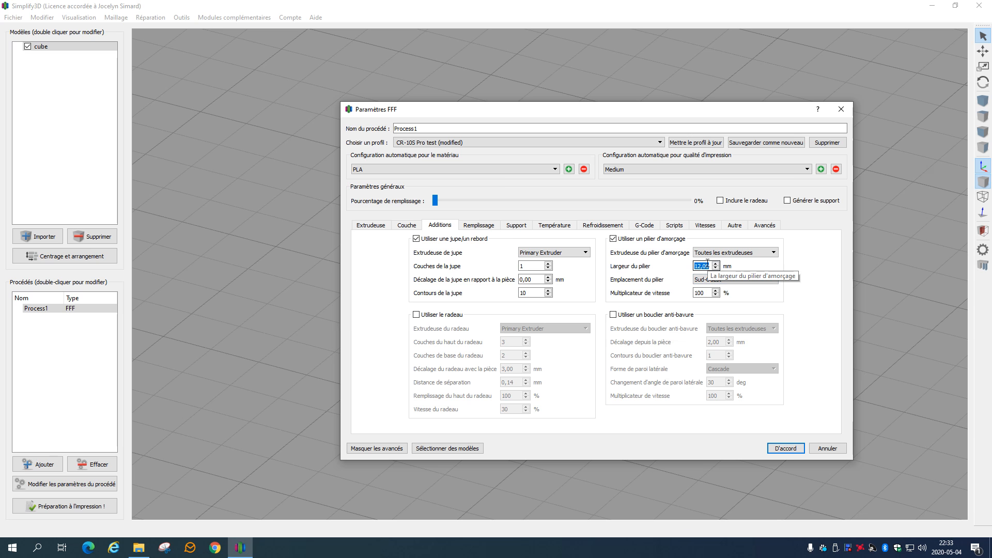
drag(700, 264, 695, 265)
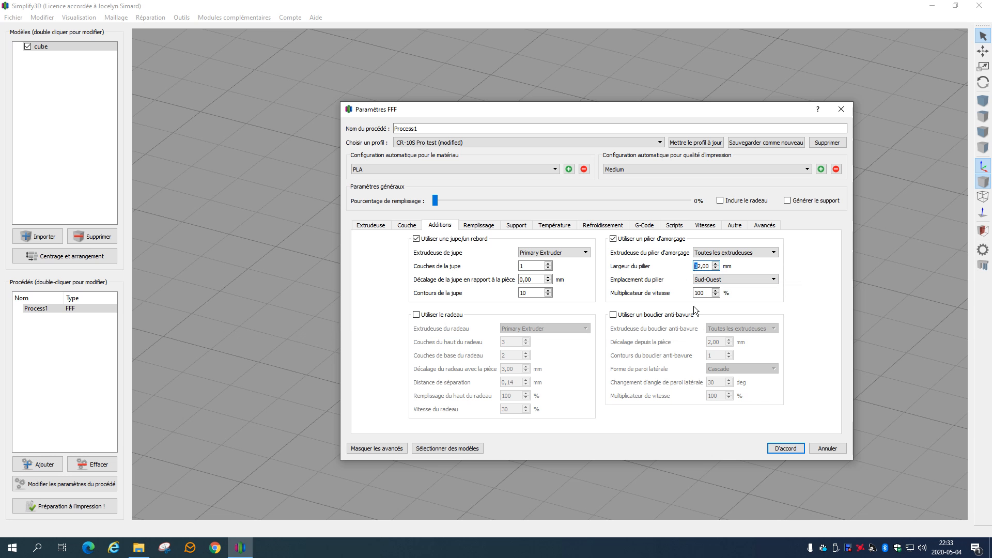
text(1)
drag(701, 266, 693, 267)
text(10)
Step: Set the prime pillar's speed multiplier to 130 % and return it to 100 %
click(705, 293)
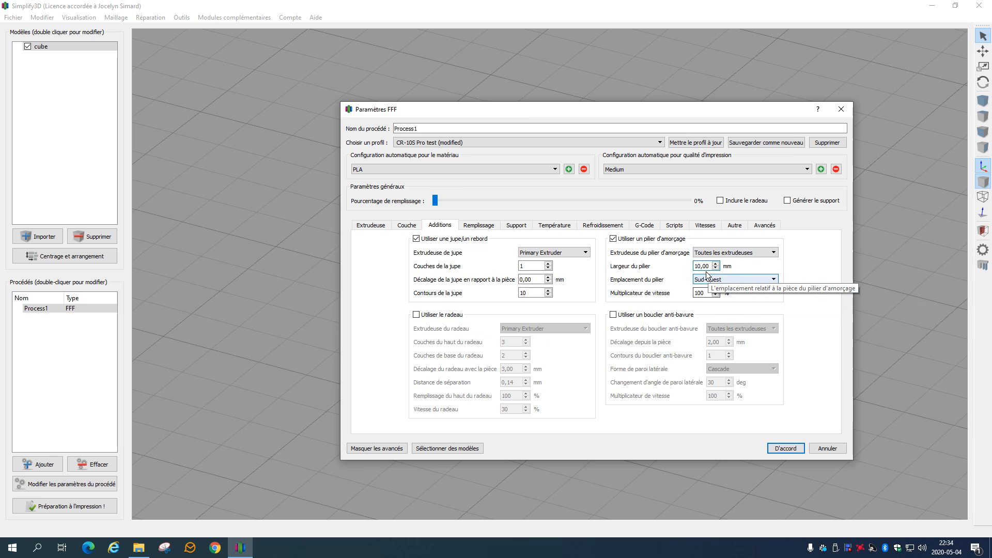
drag(706, 291, 676, 300)
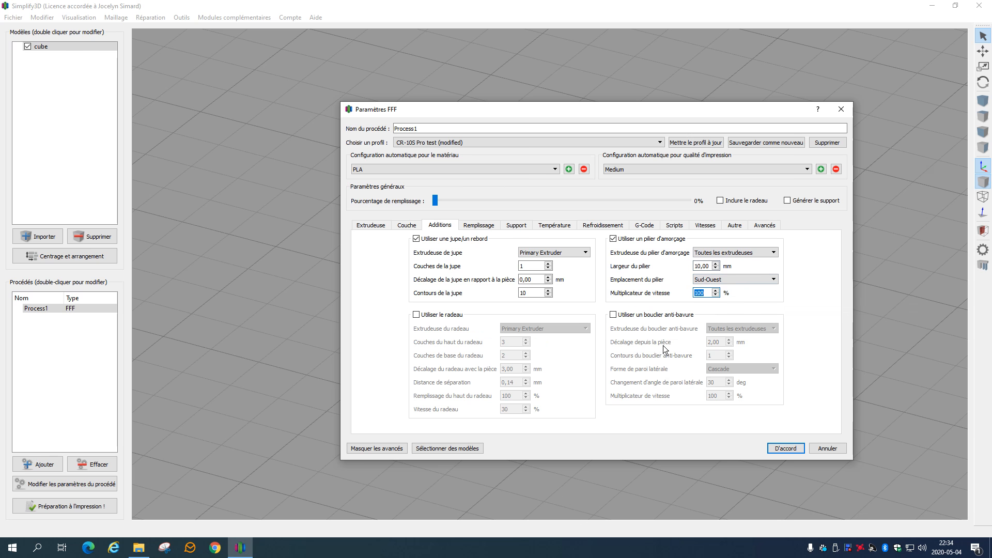
text(130)
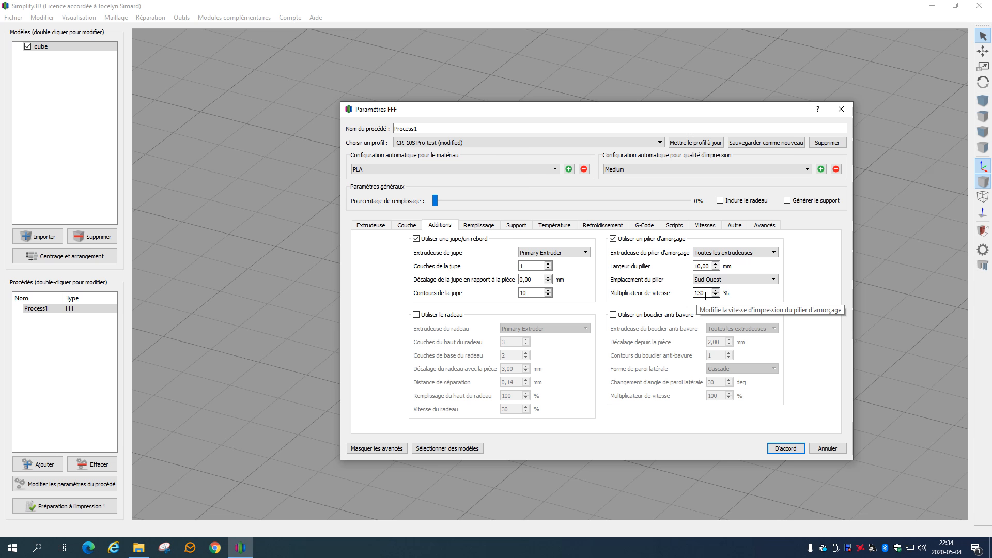
double_click(698, 266)
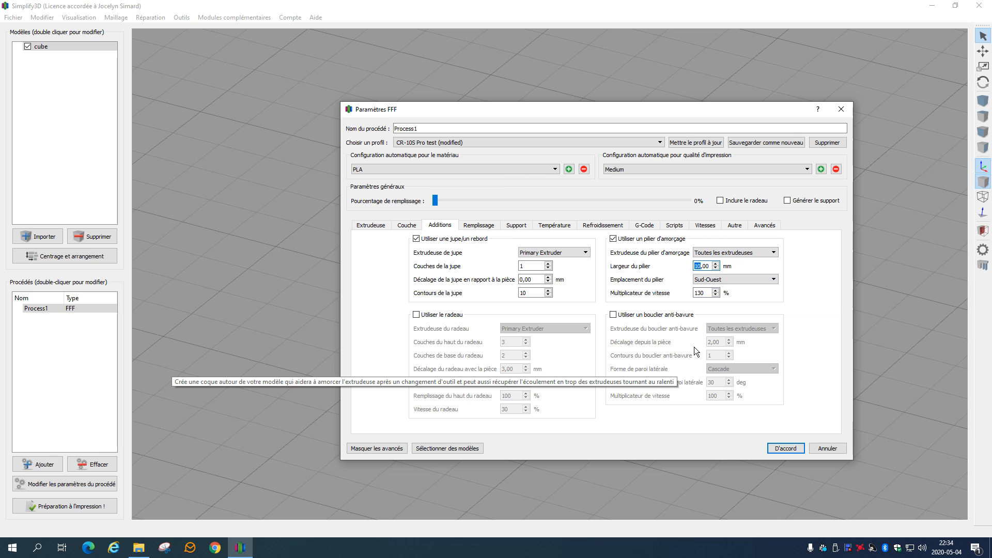
click(701, 293)
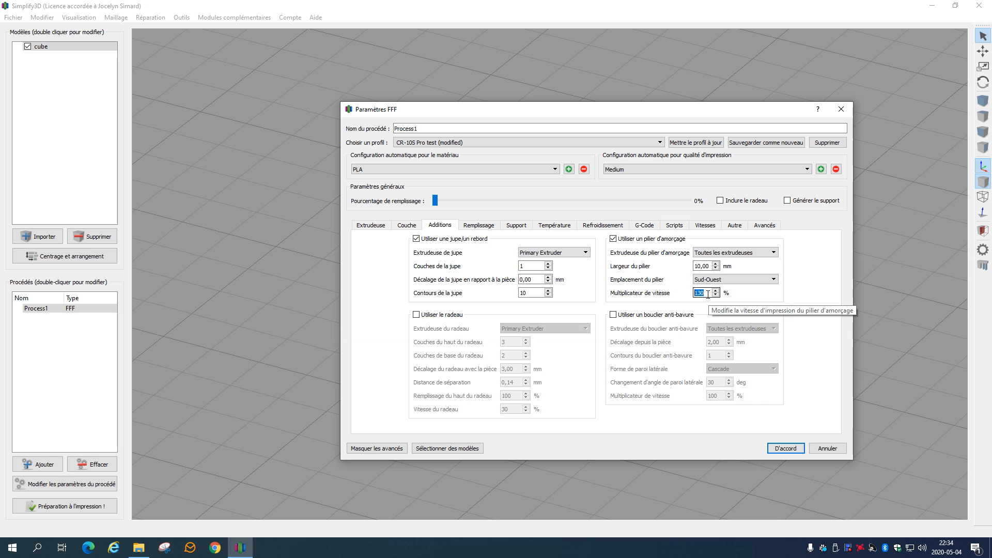
text(10)
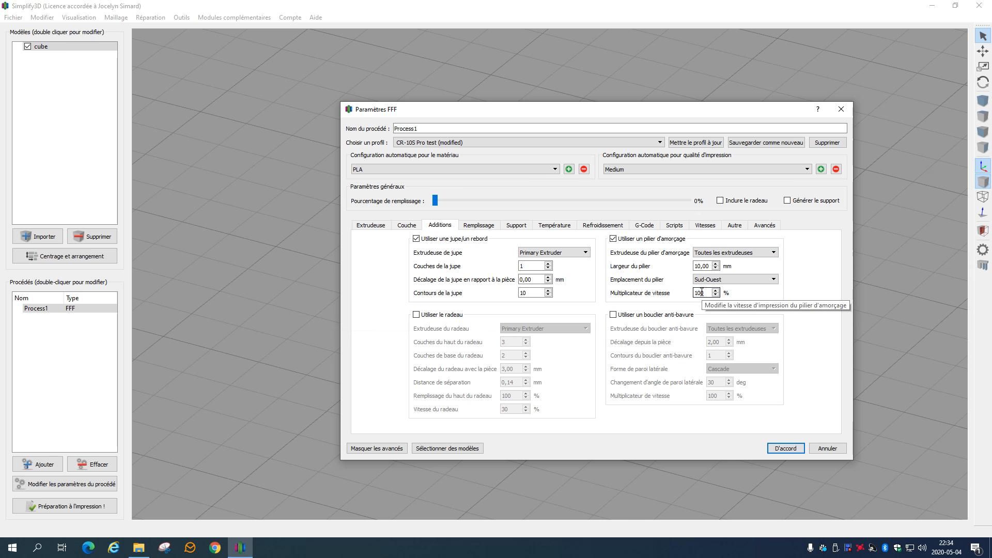
Step: Review the default print speed among the speed settings and display the layer settings
click(705, 226)
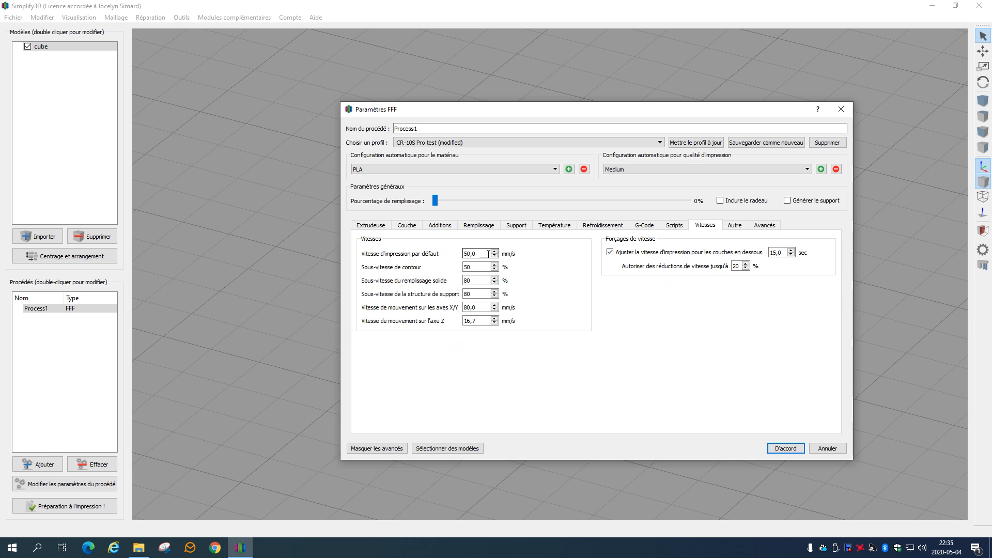
double_click(467, 253)
click(418, 224)
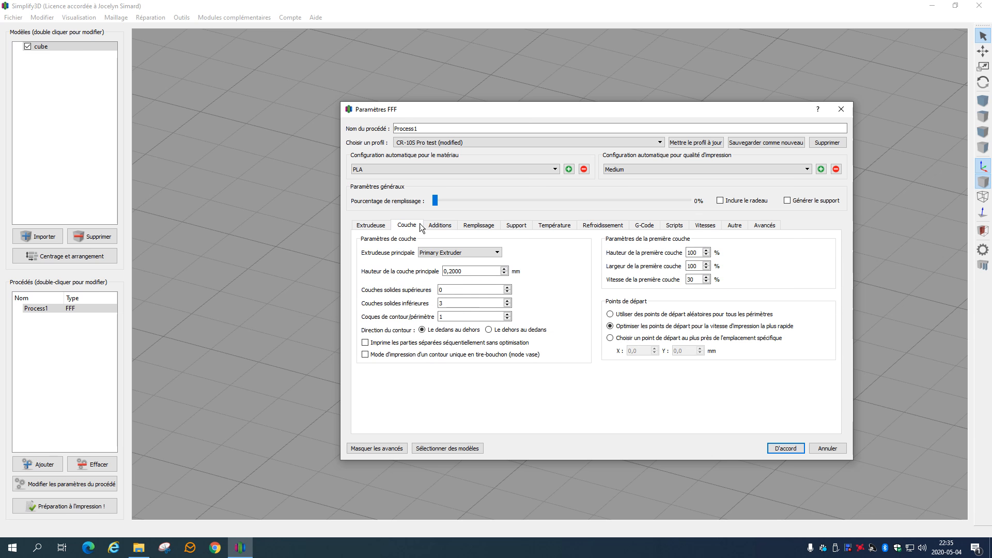
Step: Disable the prime pillar and enable the ooze shield in the additions settings of Process1
click(434, 226)
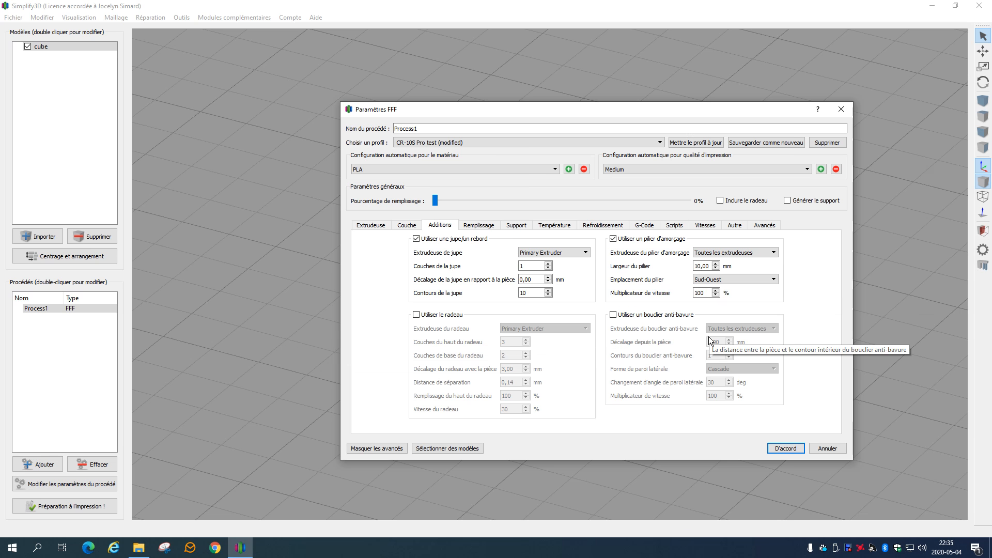
double_click(709, 293)
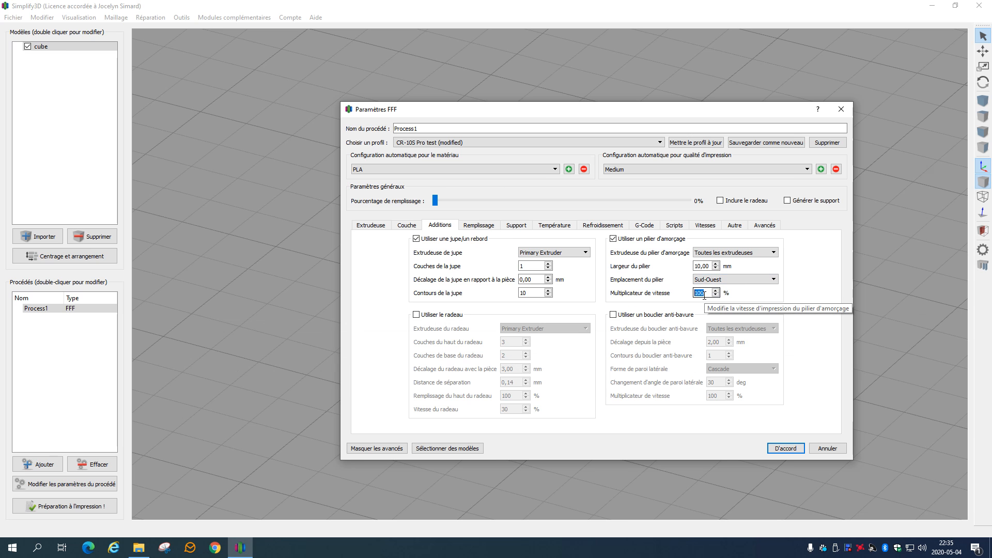
click(613, 240)
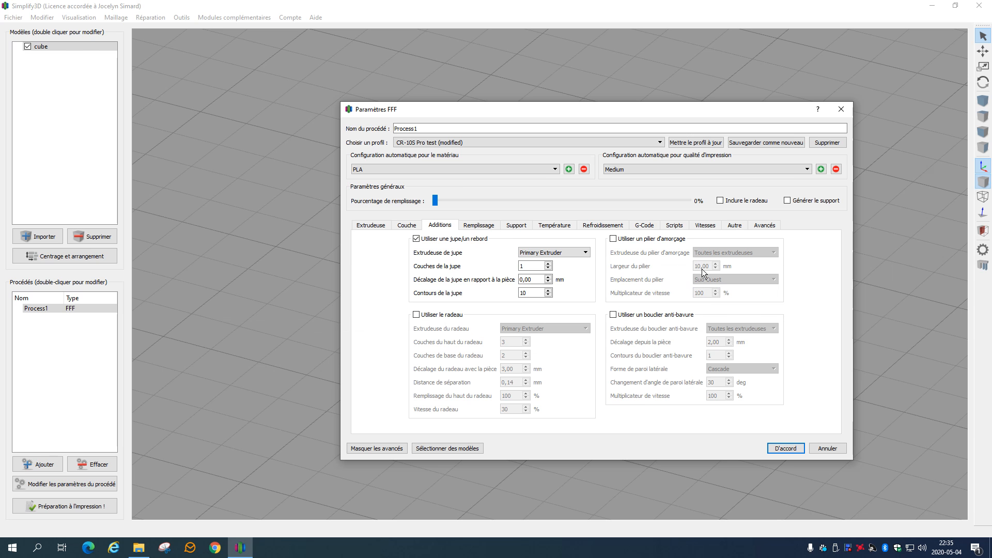
click(613, 315)
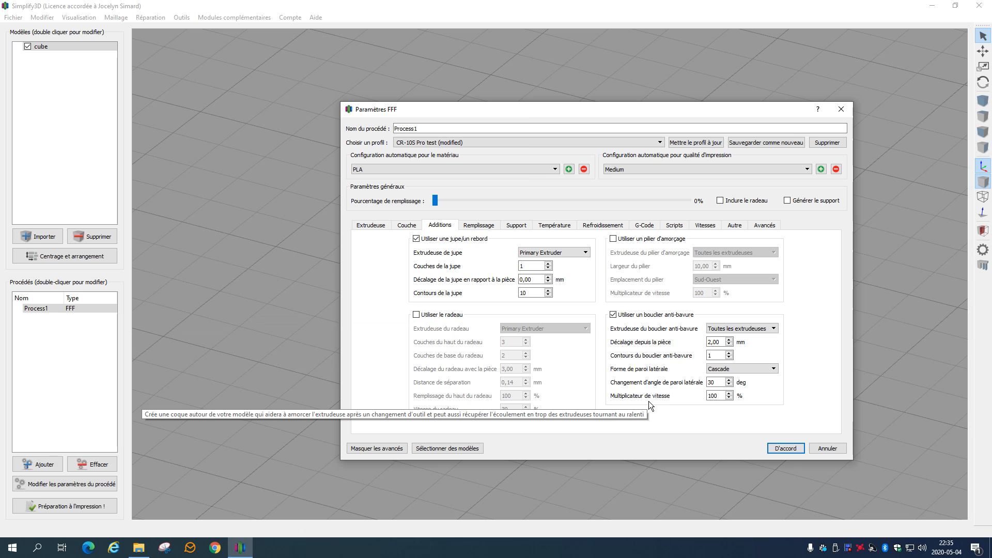
click(785, 448)
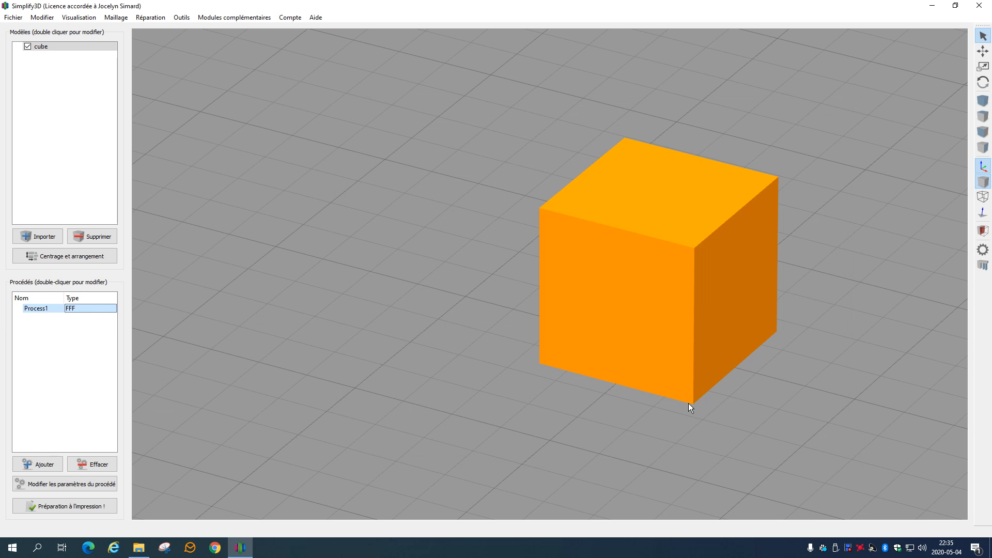
Step: Preview the sliced cube, examine the ooze shield around it from several angles, and leave the preview
click(114, 503)
drag(500, 305, 508, 131)
drag(651, 178, 597, 294)
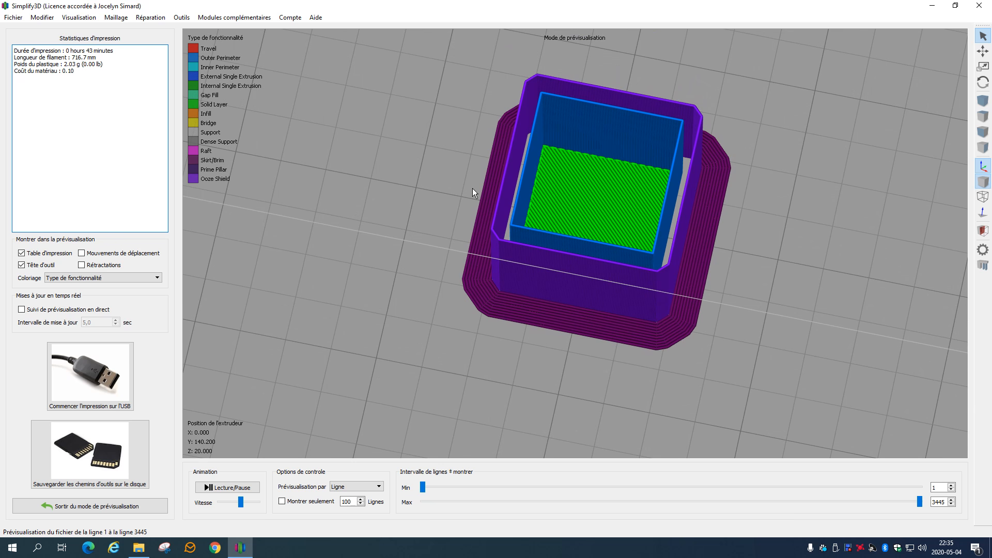
drag(494, 373, 625, 61)
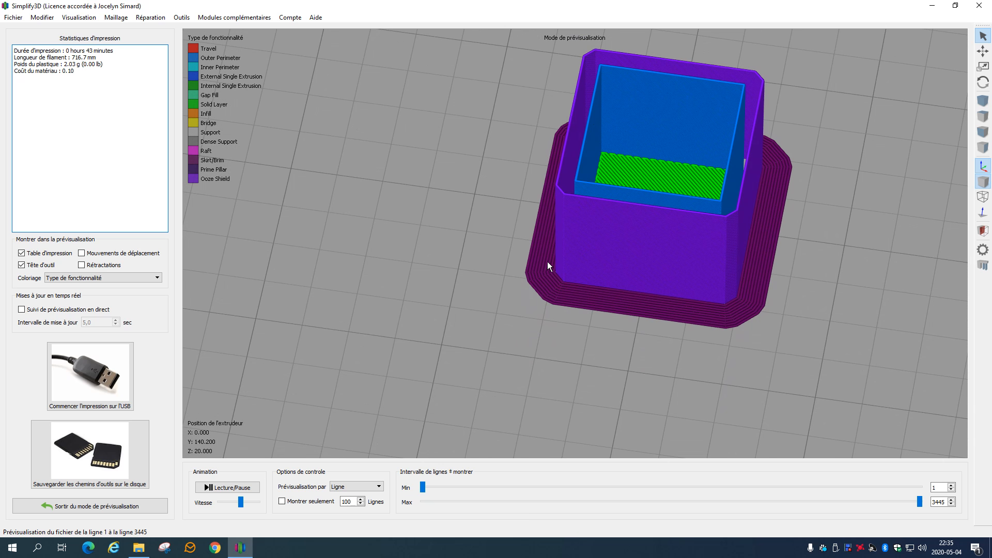
drag(724, 271, 620, 337)
drag(617, 82, 571, 264)
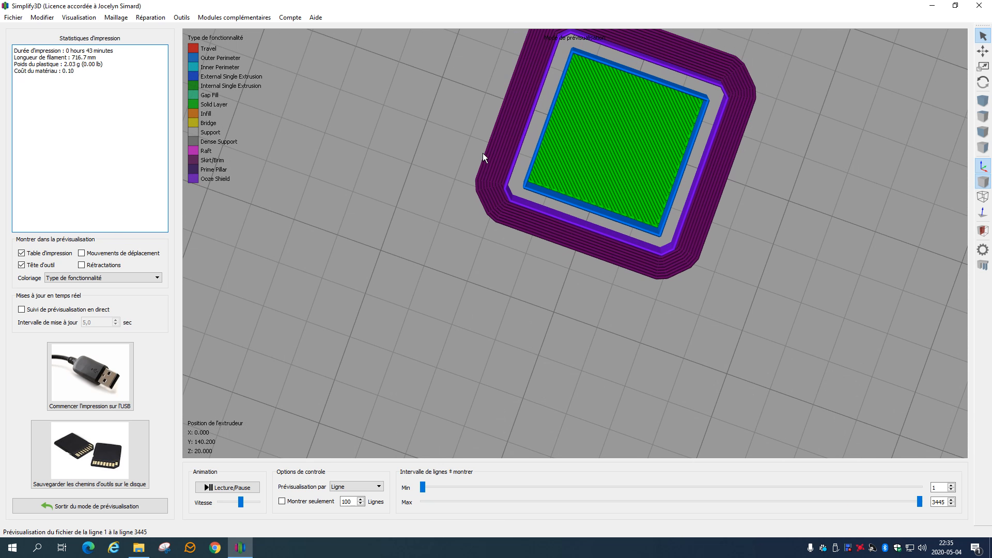
drag(500, 163, 593, 127)
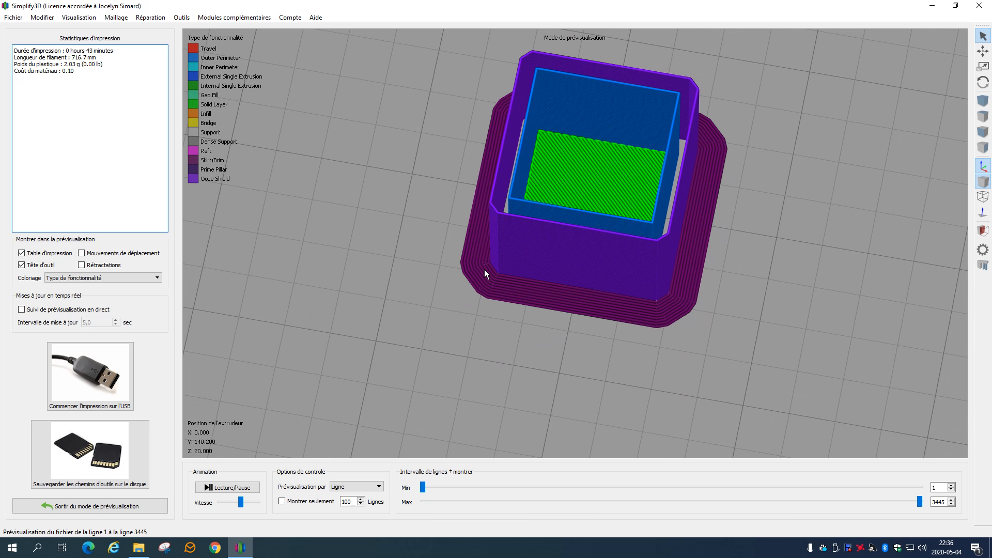
click(113, 503)
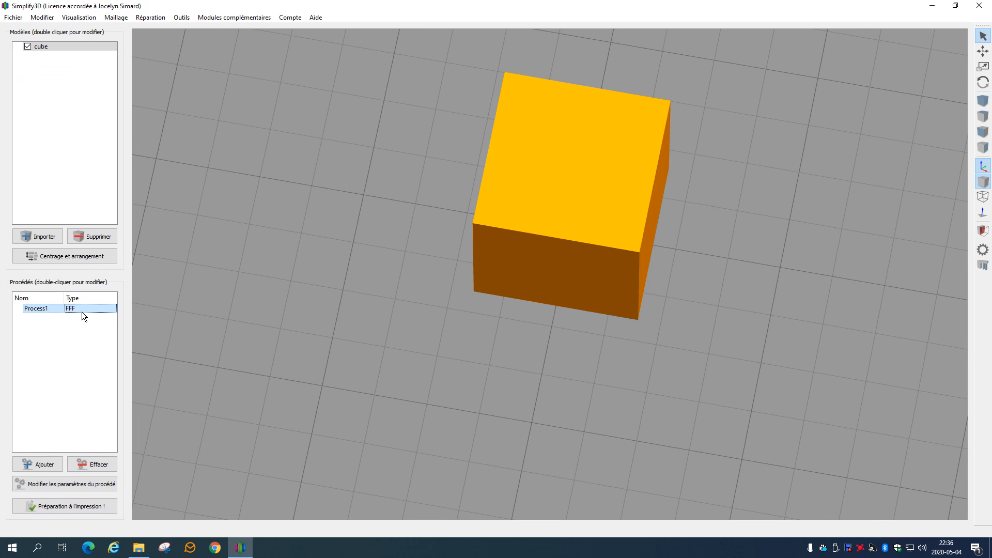
Step: Review the number of skirt outlines in the additions settings of Process1
double_click(82, 311)
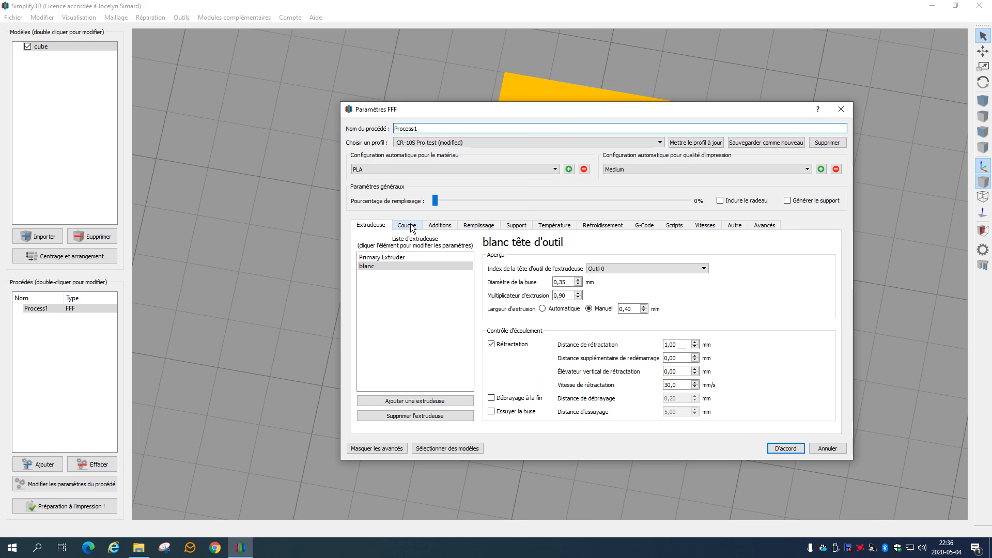
click(441, 226)
double_click(523, 293)
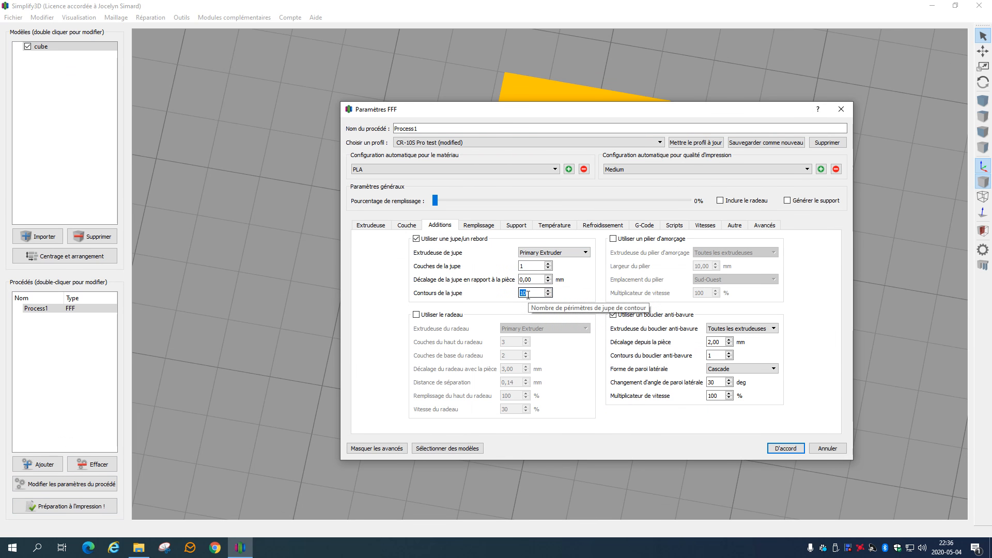
click(796, 448)
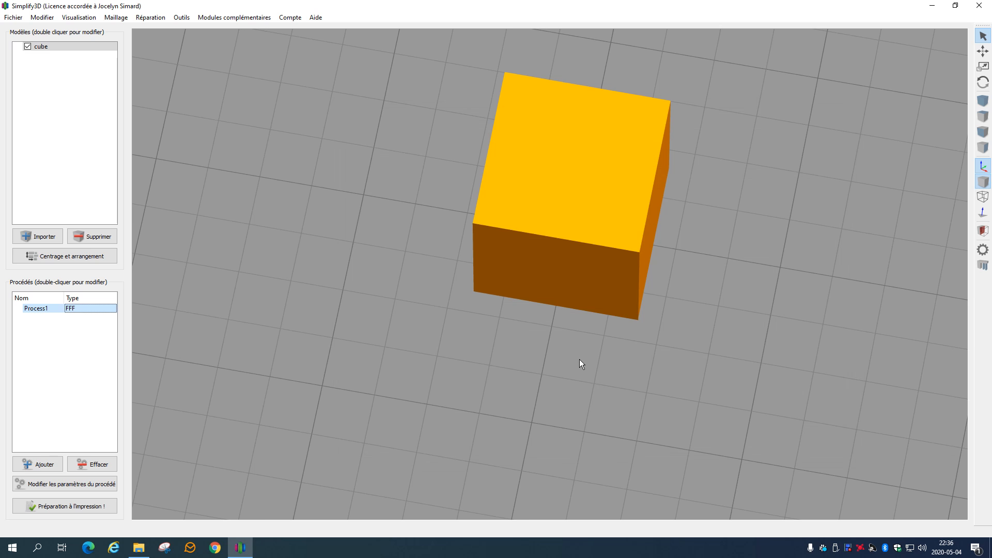
Step: Remove the cube from the build plate and import the Mario.stl model instead
scroll(578, 361, down, 8)
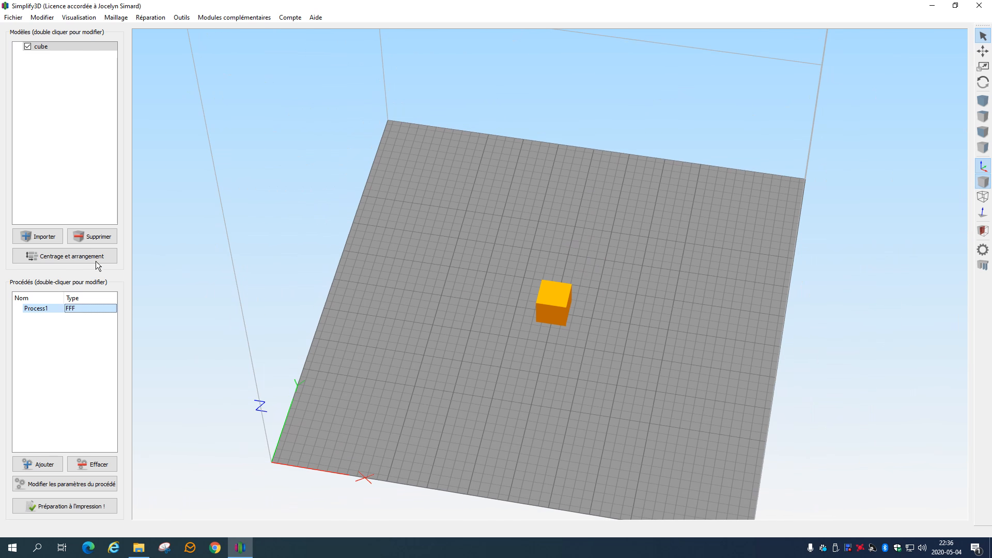
click(98, 236)
click(38, 236)
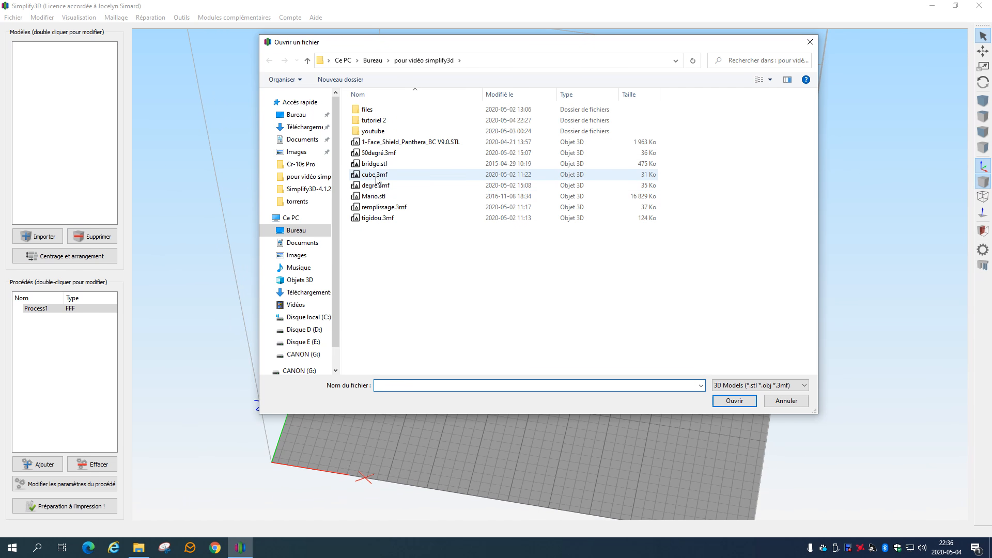
double_click(373, 196)
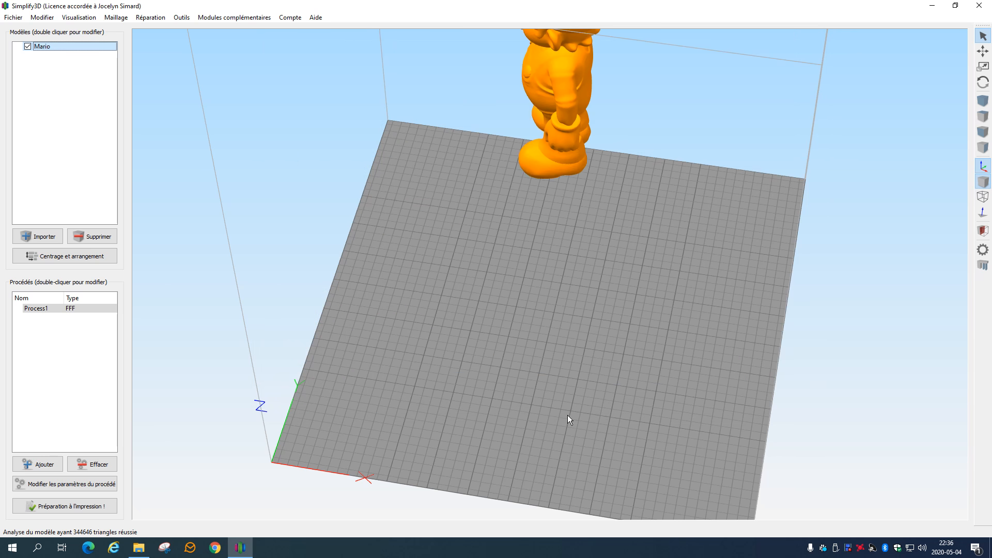
Step: Preview the sliced Mario model, inspect how the ooze shield follows its shape, and leave the preview
drag(553, 400, 649, 286)
click(103, 508)
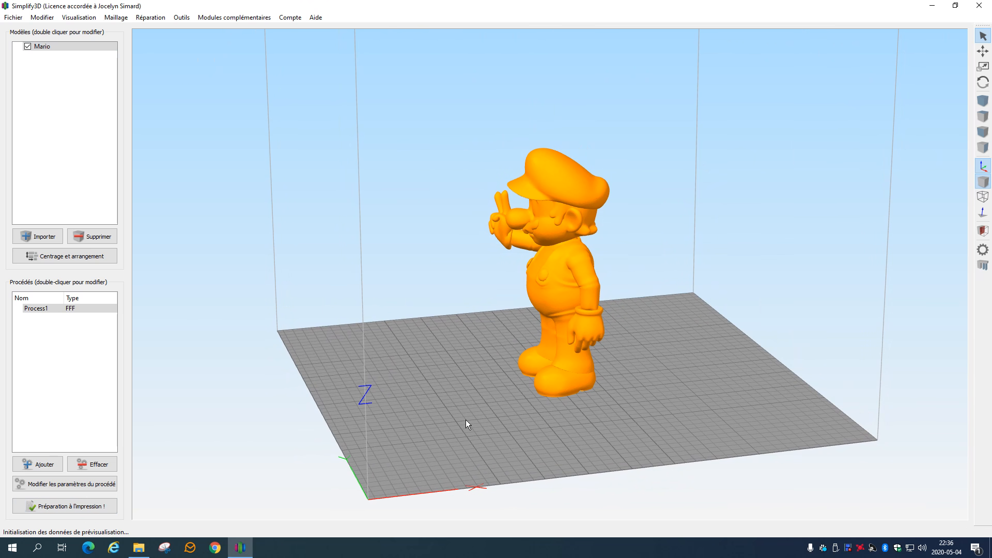
drag(585, 308, 618, 392)
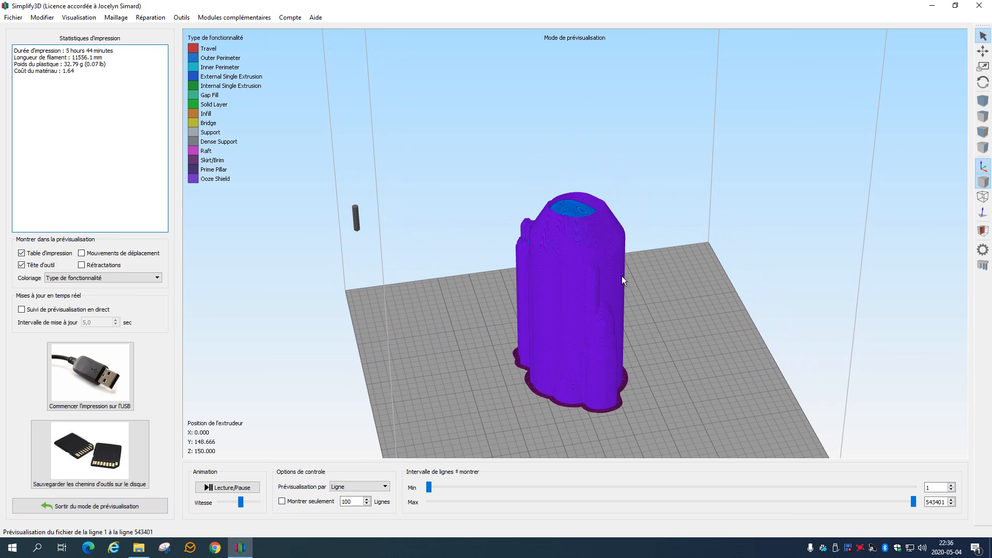
drag(593, 223, 566, 306)
scroll(556, 267, up, 8)
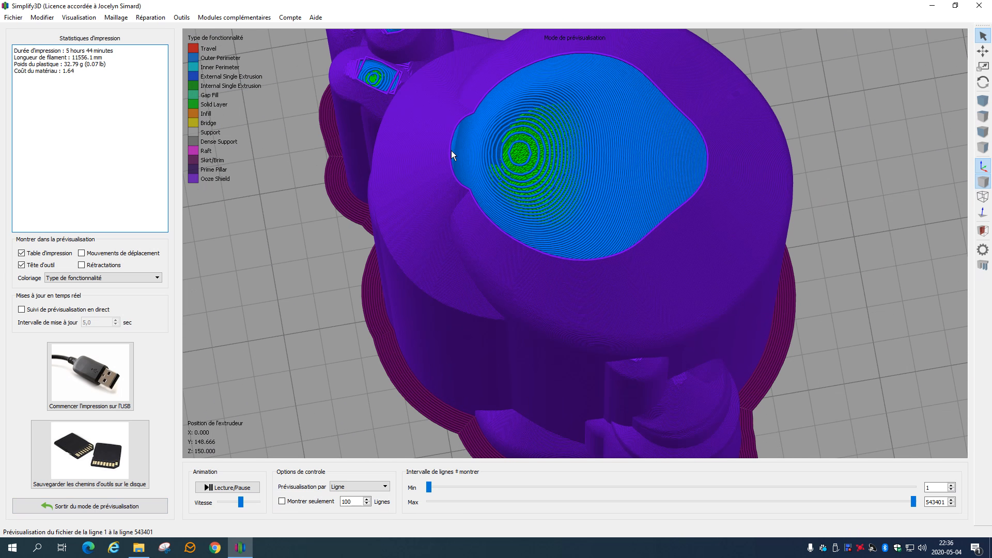
drag(451, 149, 461, 48)
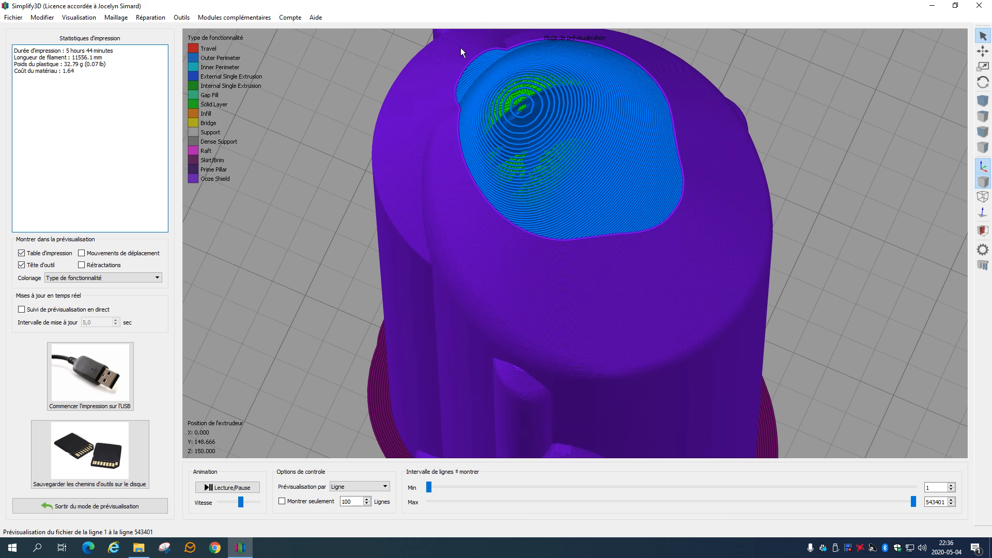
scroll(450, 112, up, 3)
scroll(409, 135, down, 10)
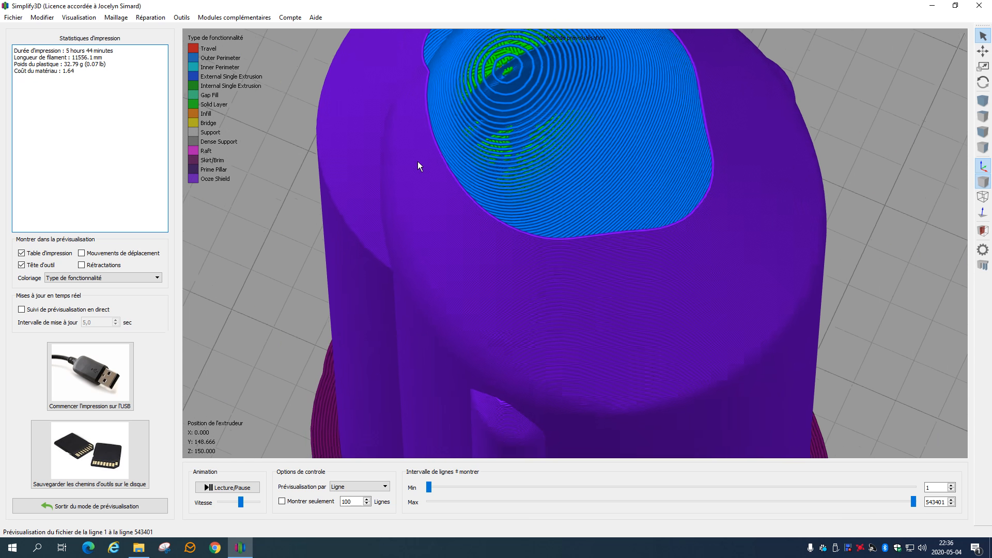
drag(562, 228, 655, 247)
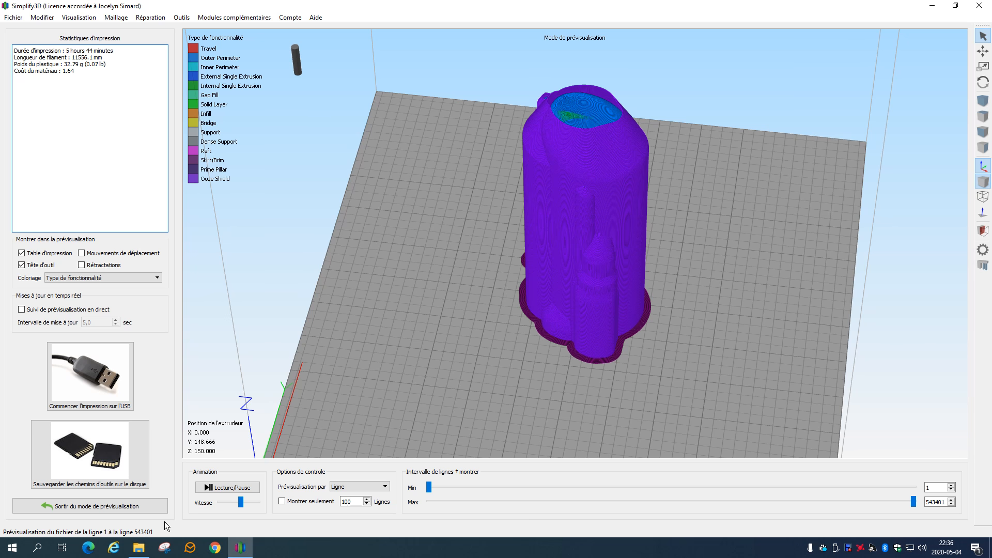
click(126, 506)
Step: Set the ooze shield's offset from the part to 10 mm in the additions settings of Process1
double_click(81, 308)
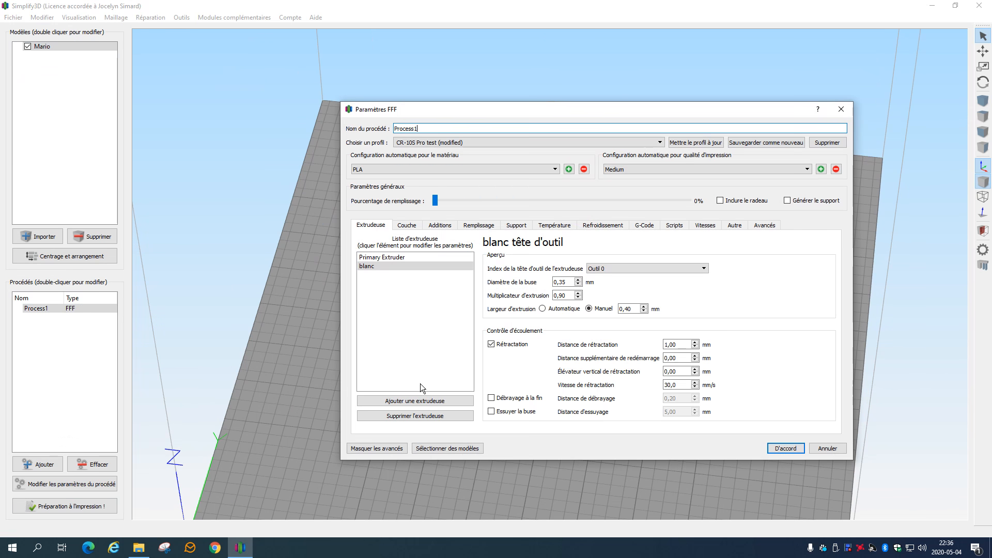
click(439, 225)
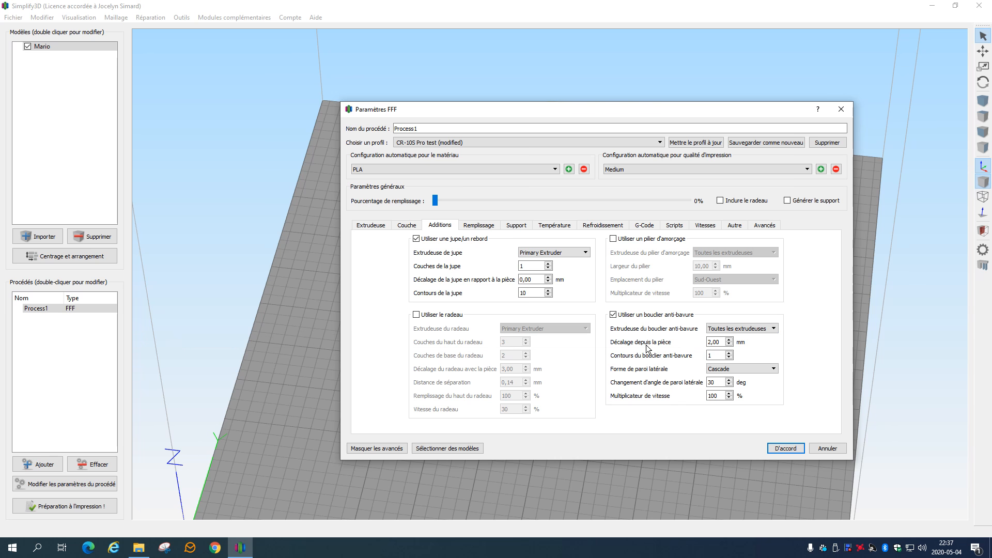
drag(712, 342, 694, 343)
text(10)
click(782, 449)
Step: Replace the Mario model on the build plate with the imported cube.3mf model
click(98, 236)
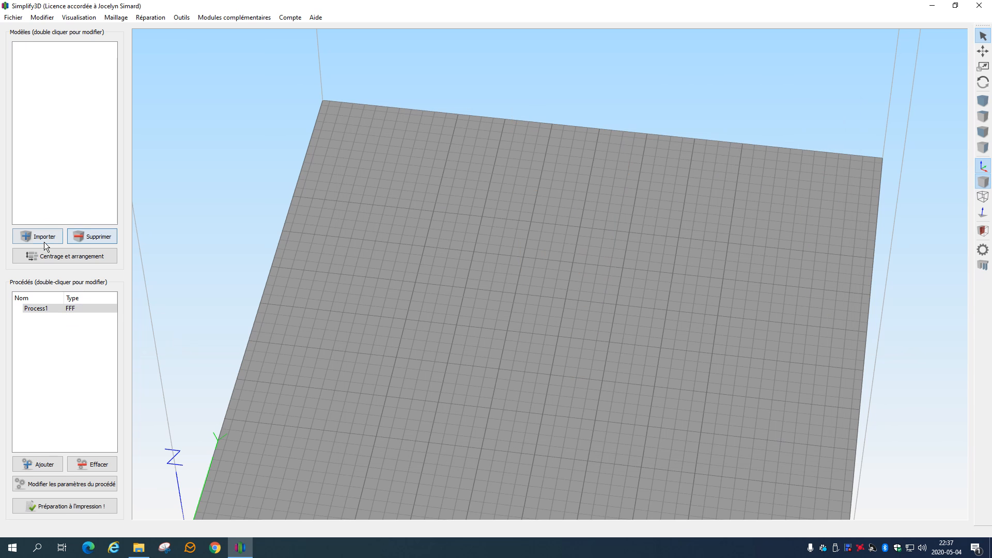
click(45, 238)
double_click(378, 174)
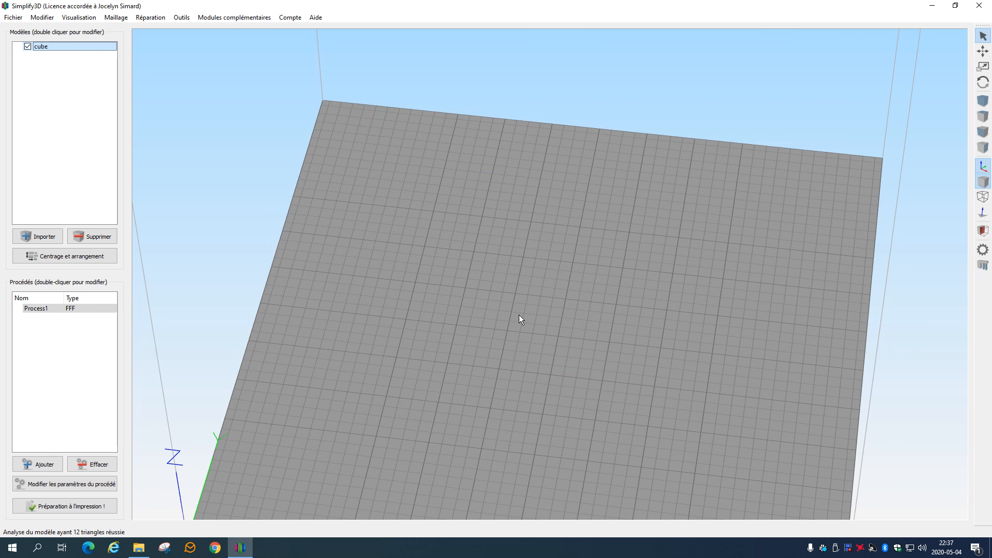
Step: Preview the sliced cube to inspect the gap between it and the ooze shield, and leave the preview
scroll(597, 367, up, 5)
middle_drag(556, 382, 546, 298)
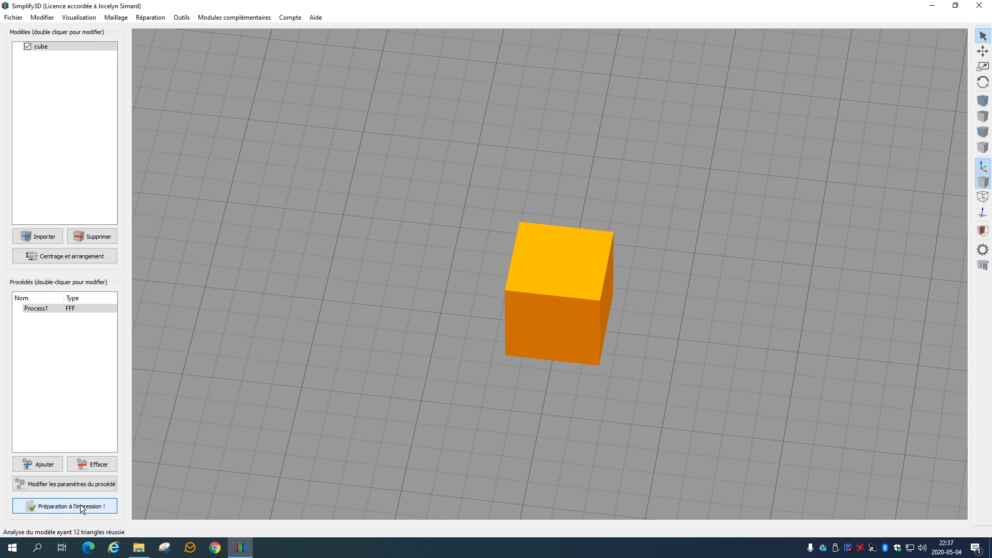
click(80, 504)
drag(479, 359, 529, 166)
middle_drag(529, 166, 583, 263)
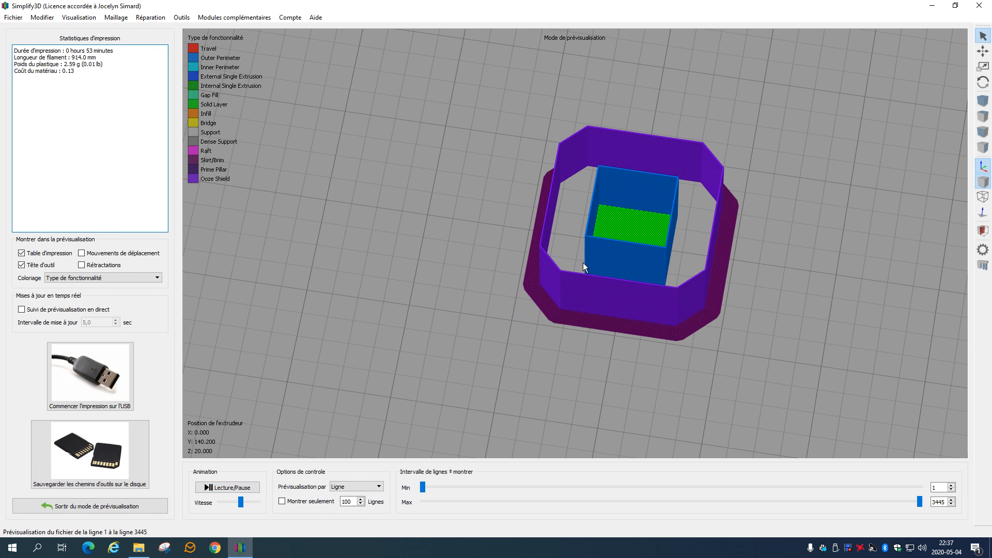
click(113, 506)
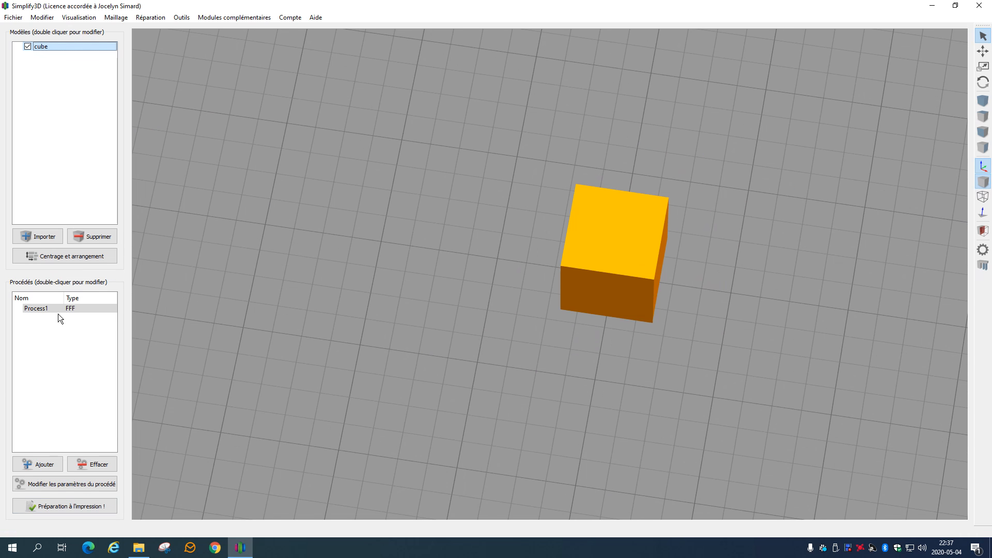
Step: Set the ooze shield's offset from the part to 5 mm and its outlines to 3 for Process1
double_click(57, 308)
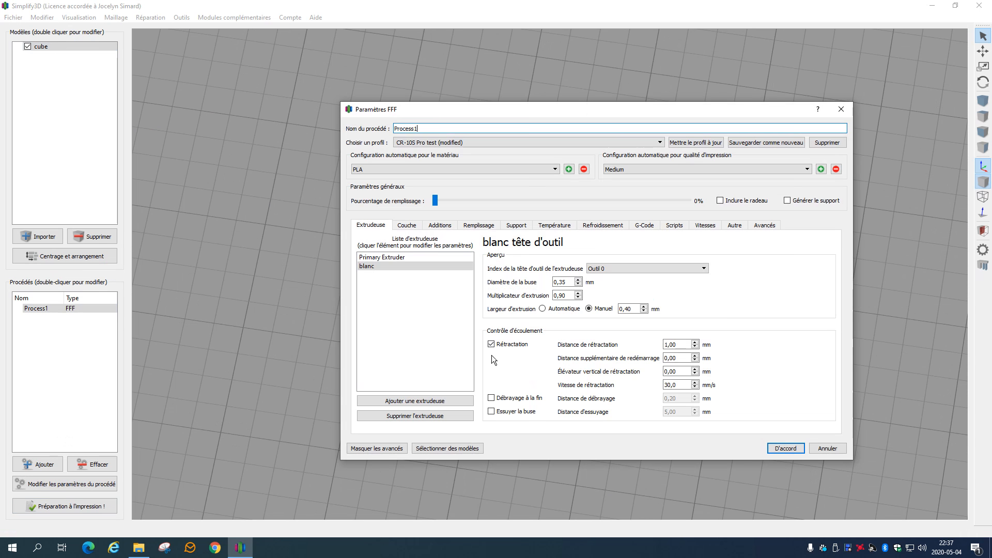
click(440, 225)
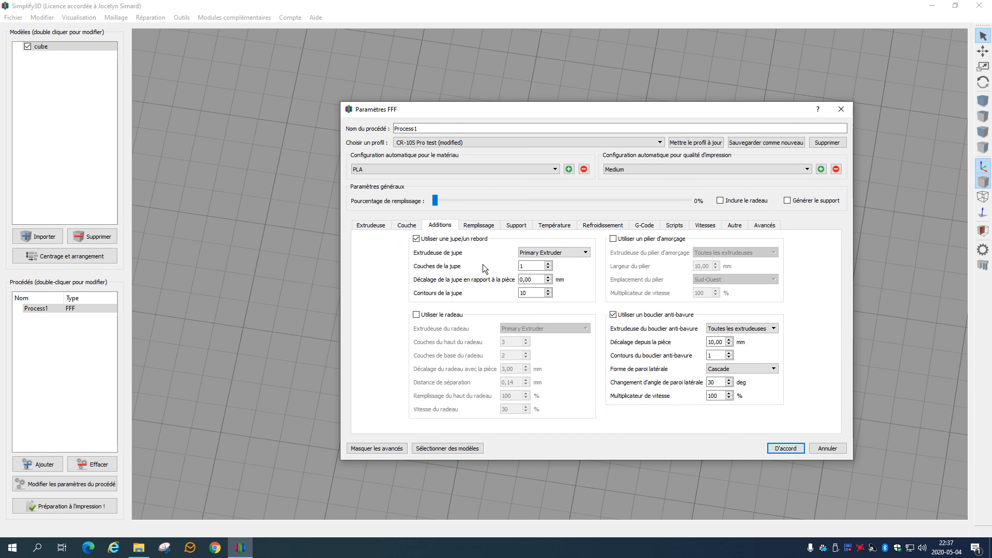
double_click(711, 341)
text(5)
click(710, 356)
click(771, 446)
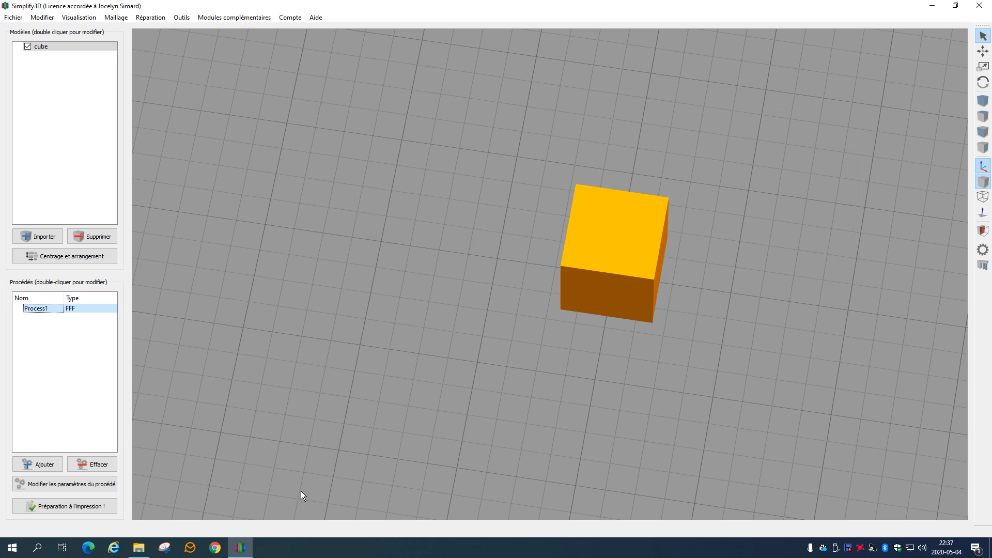
Step: Preview the sliced cube, inspect the thickened ooze shield and the estimated print time, and leave the preview
click(63, 506)
scroll(533, 310, up, 5)
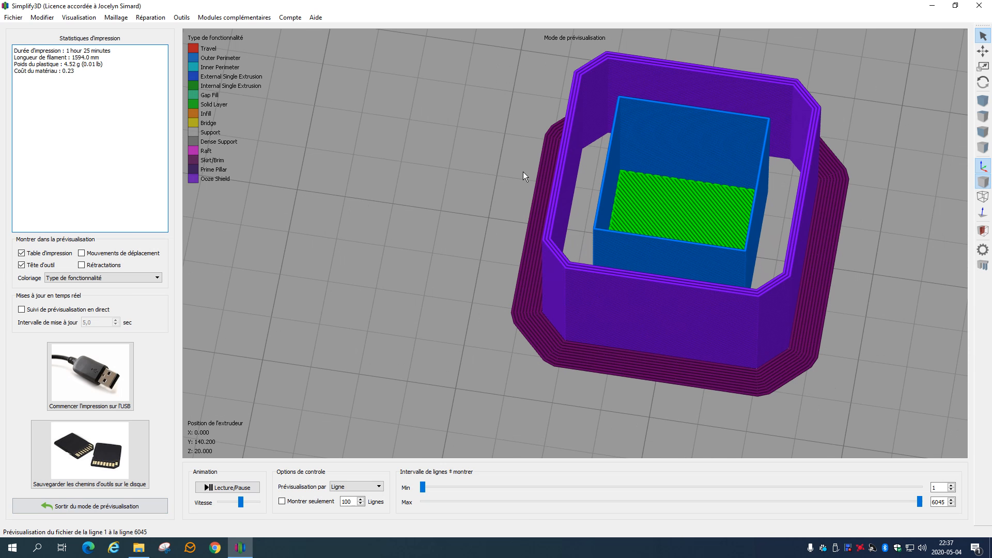
scroll(684, 140, up, 1)
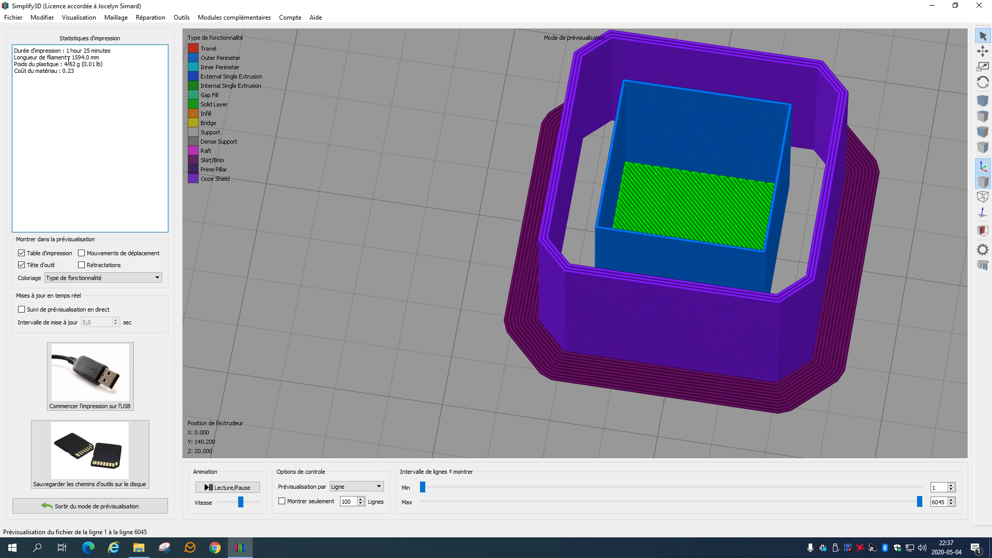
drag(76, 51, 112, 51)
click(51, 507)
Step: Set the ooze shield's sidewall shape (Forme de paroi latérale) to Verticale for Process1
double_click(85, 309)
click(439, 225)
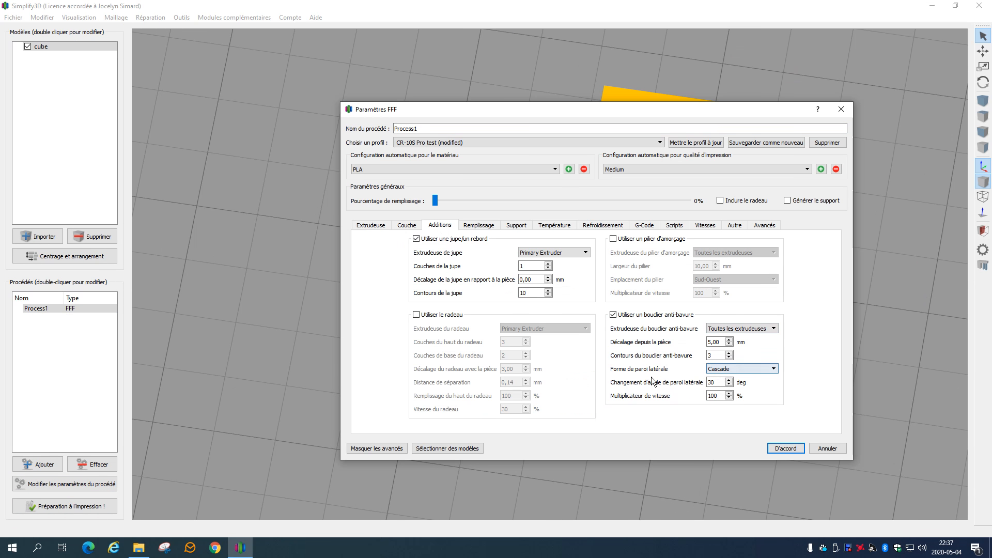
click(734, 369)
click(727, 379)
click(784, 448)
Step: Preview the sliced cube, examine the vertical ooze shield's walls, and leave the preview
click(92, 505)
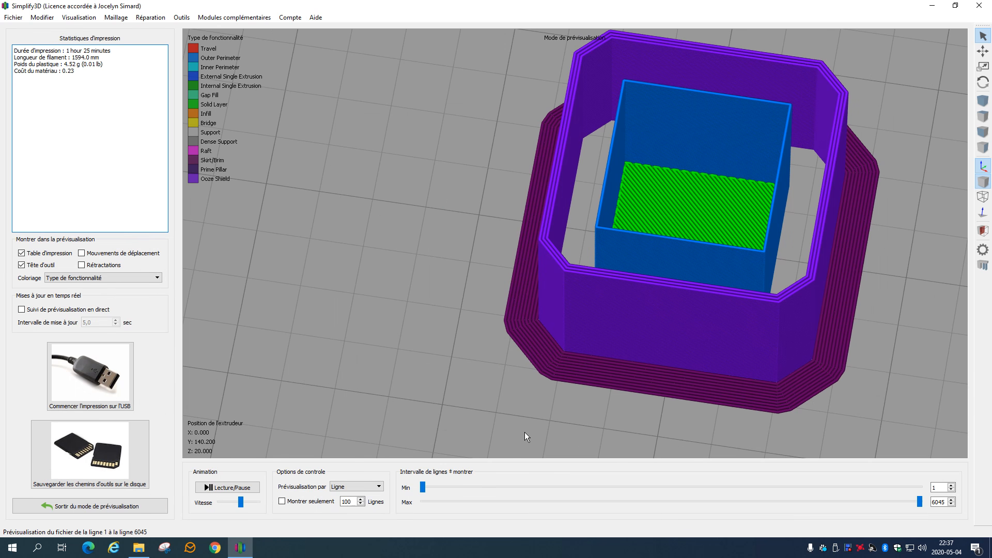
drag(606, 395, 642, 374)
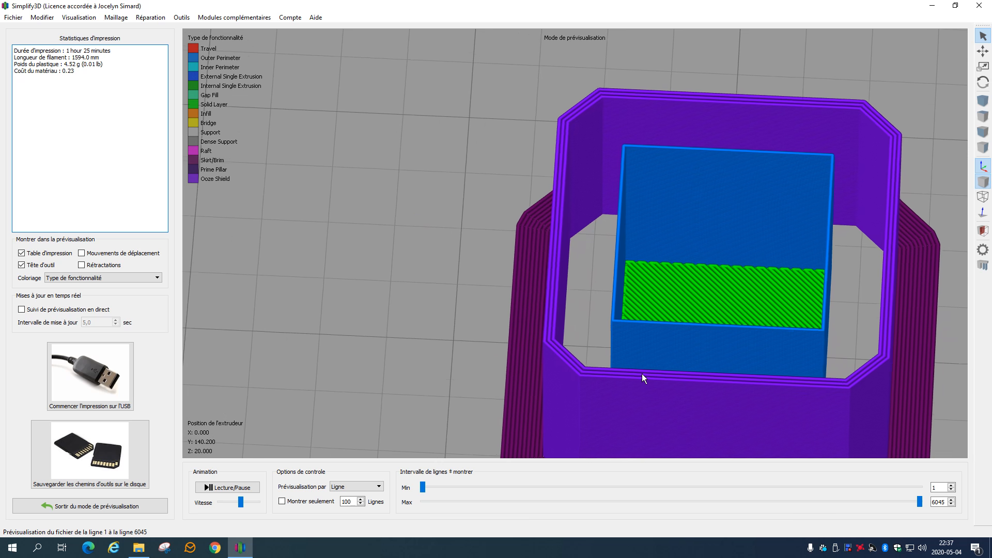
middle_drag(641, 373, 567, 253)
click(109, 506)
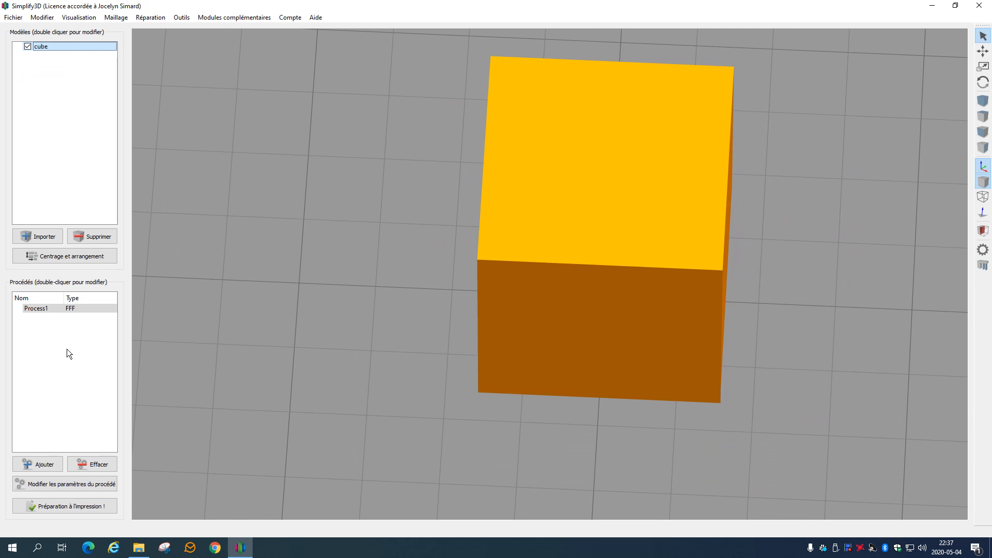
Step: Set the ooze shield's sidewall shape to Contournée in Process1
click(59, 309)
double_click(57, 308)
click(443, 226)
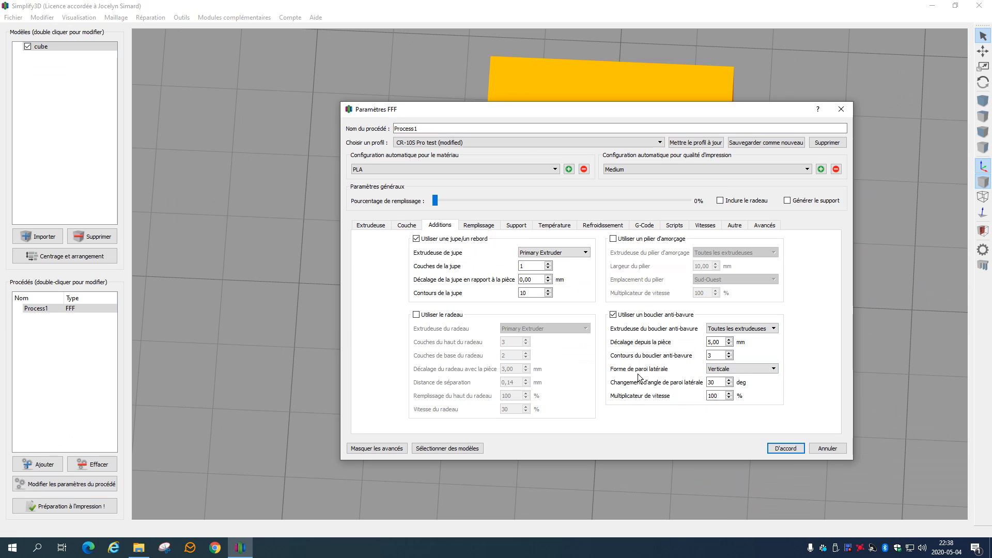
click(723, 369)
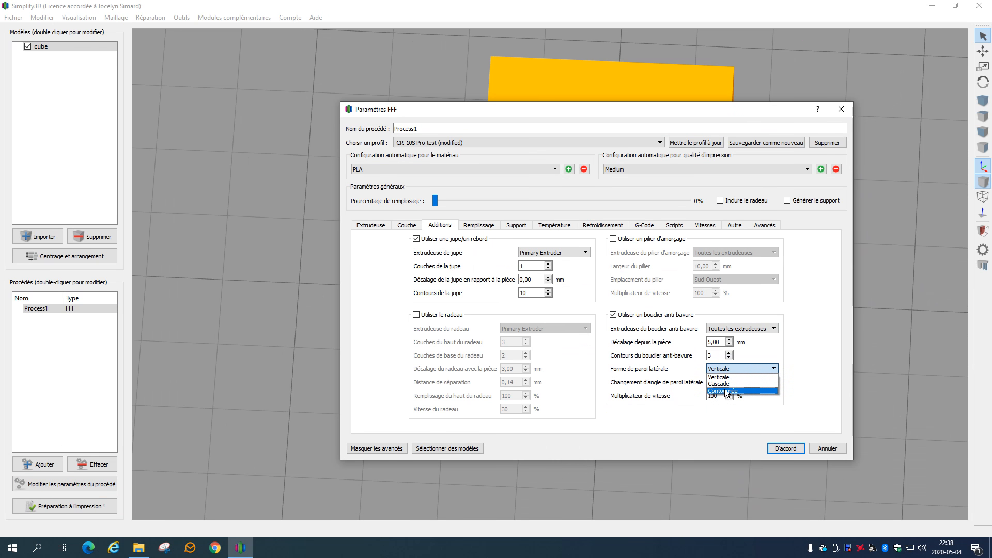
click(723, 391)
click(785, 448)
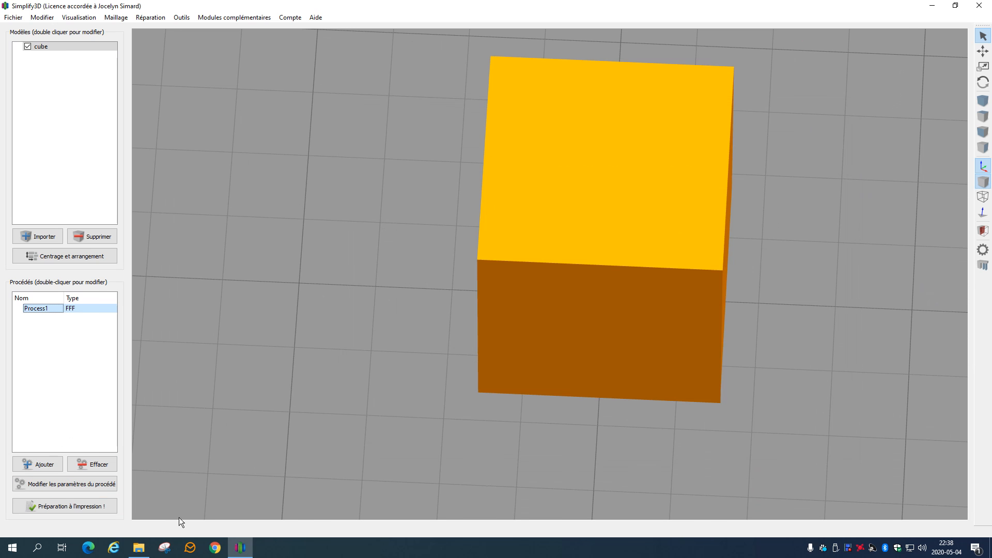
Step: Preview the sliced cube with the displayed lines cut back to about 4581 to examine the contoured shield, and leave the preview
click(85, 506)
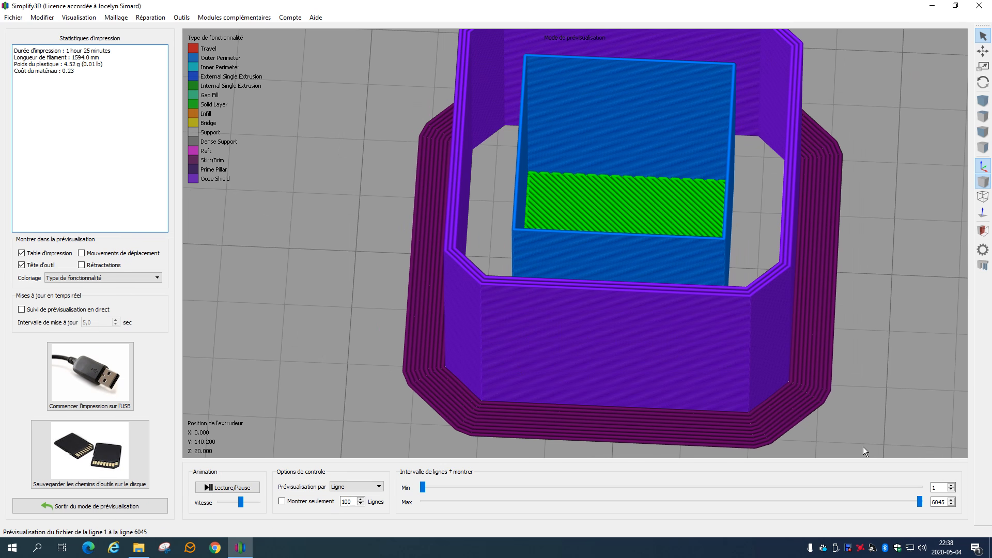
drag(920, 504, 801, 504)
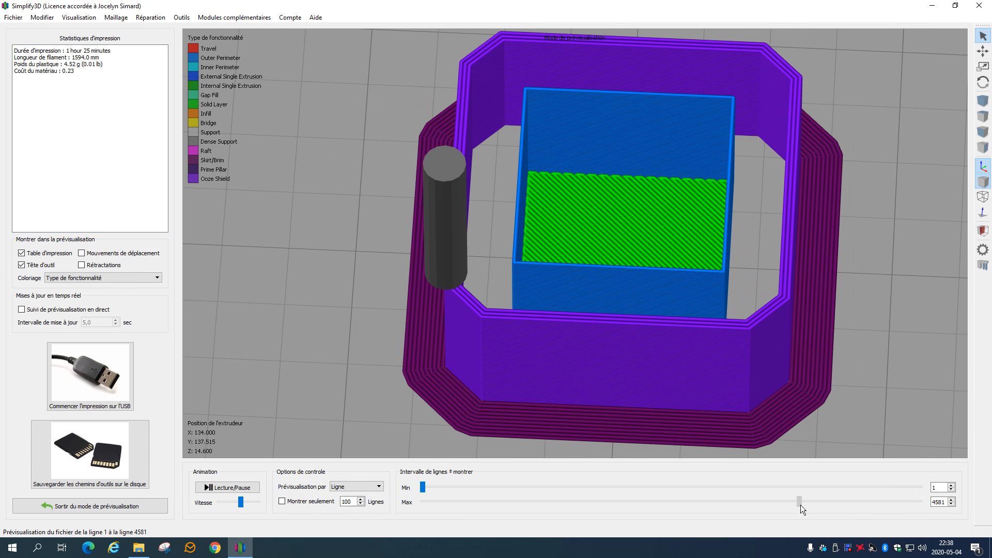
click(93, 506)
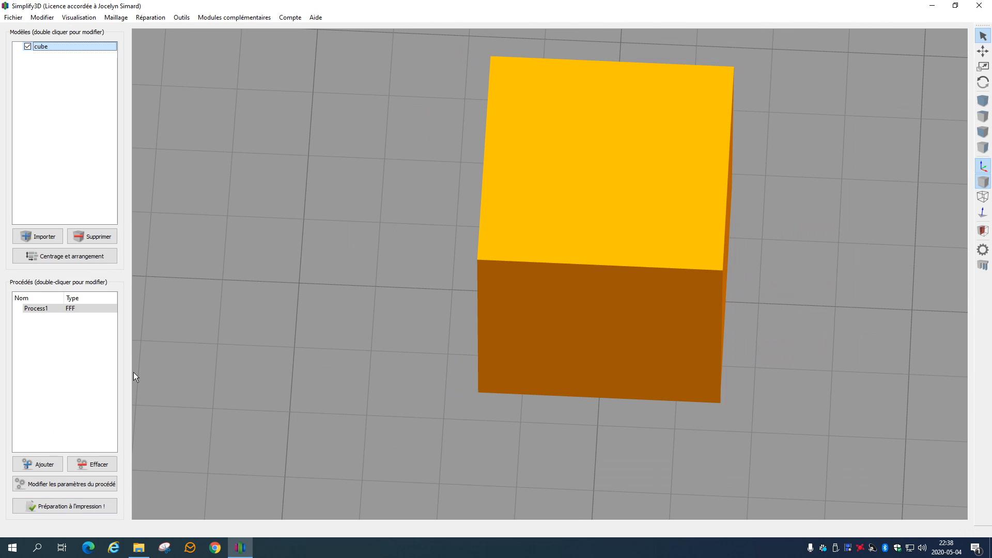
Step: Set the ooze shield's outlines to 1 and its sidewall shape to Cascade for Process1
click(38, 310)
double_click(89, 308)
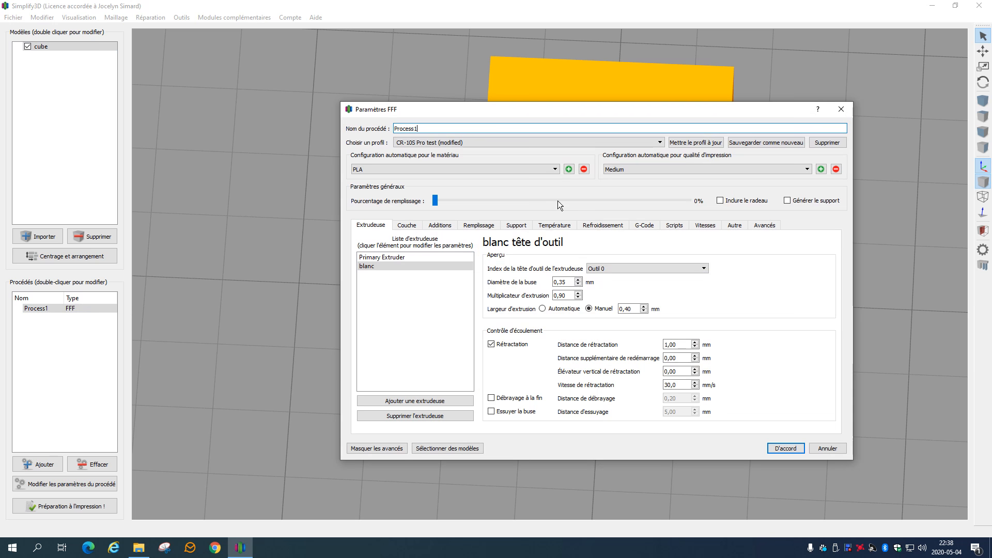
click(447, 228)
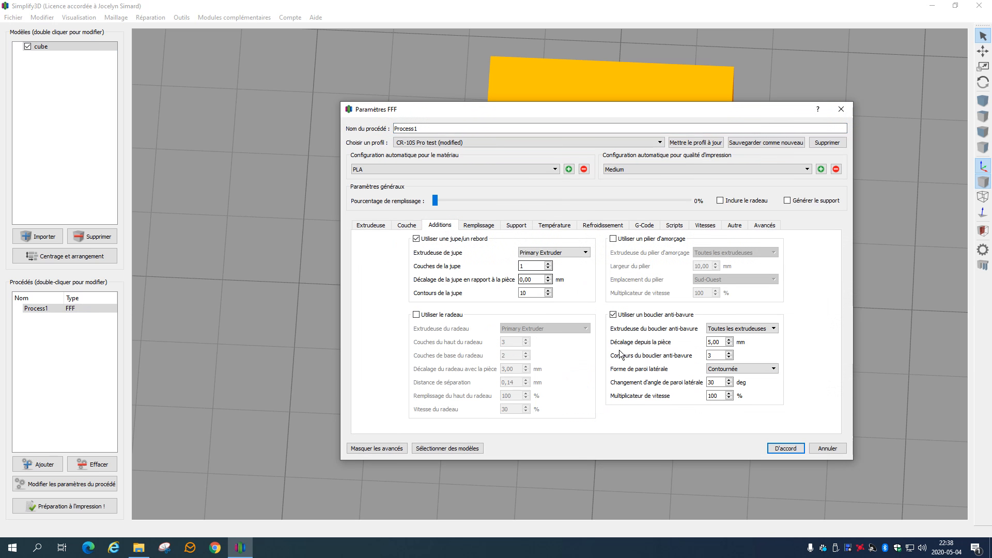
click(728, 358)
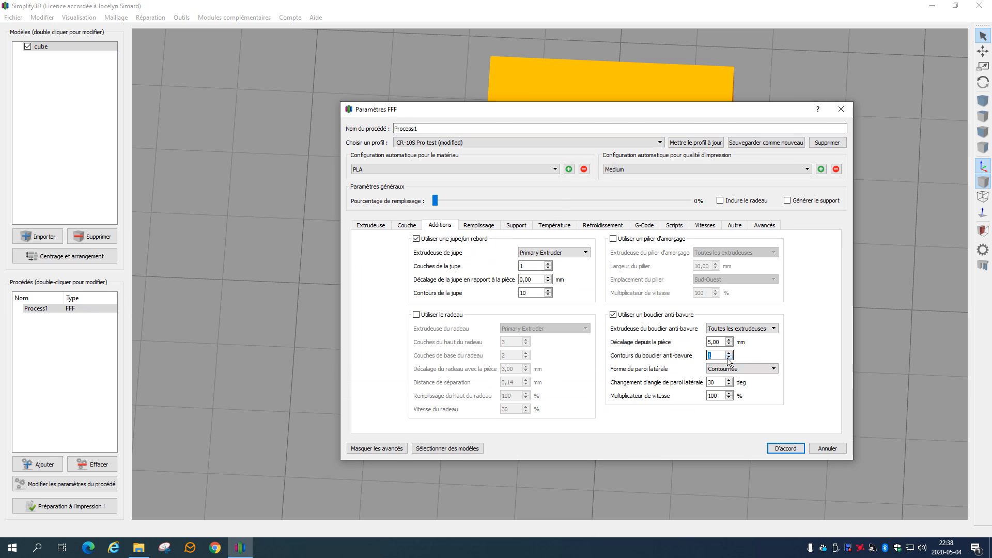
click(731, 368)
click(731, 368)
click(728, 383)
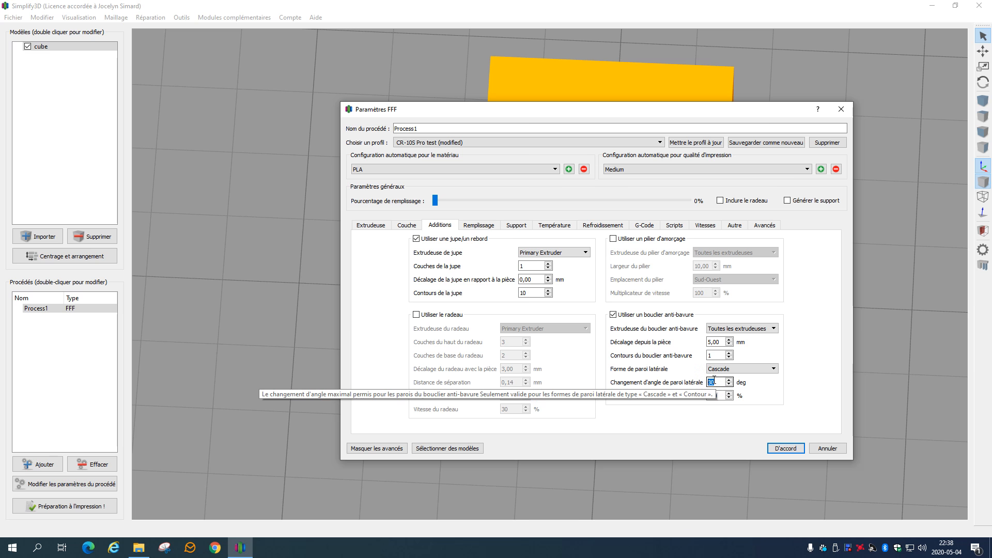
click(782, 447)
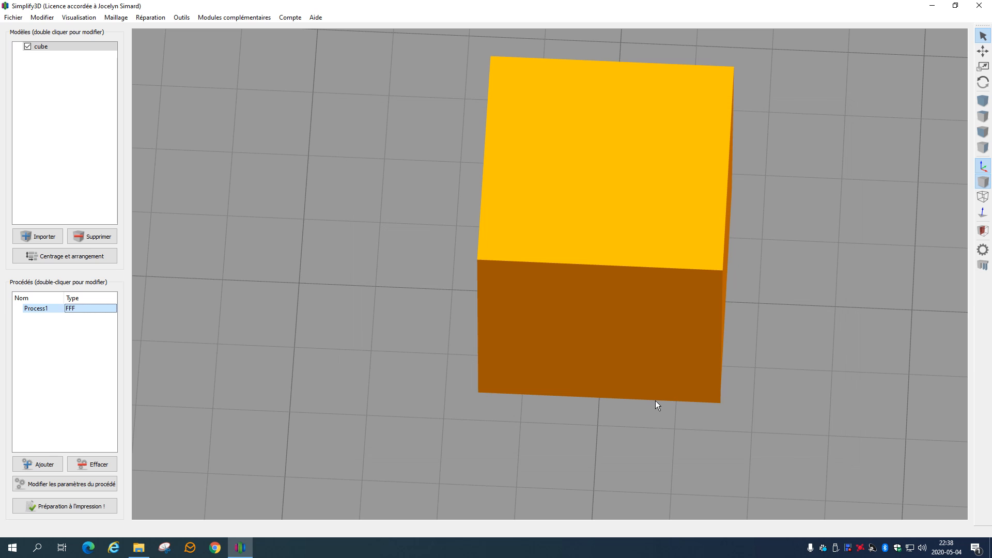
Step: Replace the cube on the build plate with the imported Mario.stl model
click(98, 237)
click(47, 236)
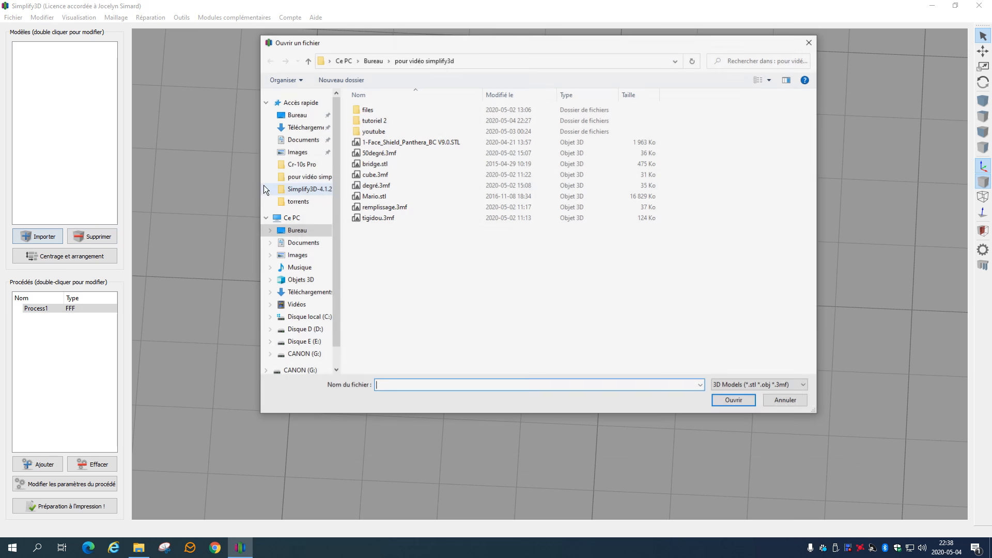
double_click(373, 196)
Step: Preview the sliced Mario model, examine the Cascade ooze shield from several sides, and leave the preview
scroll(495, 329, down, 5)
click(83, 505)
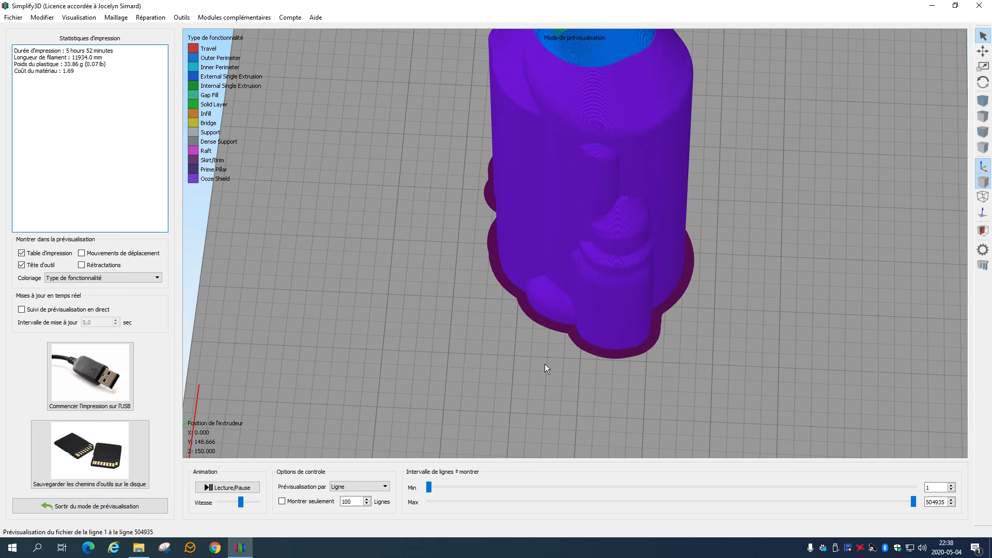
drag(545, 364, 543, 326)
drag(494, 281, 574, 216)
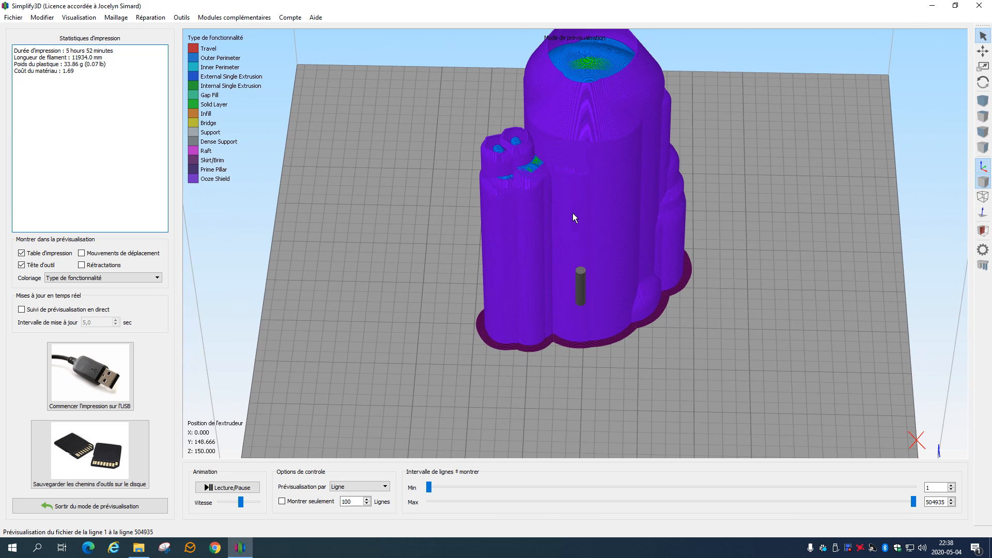
click(93, 505)
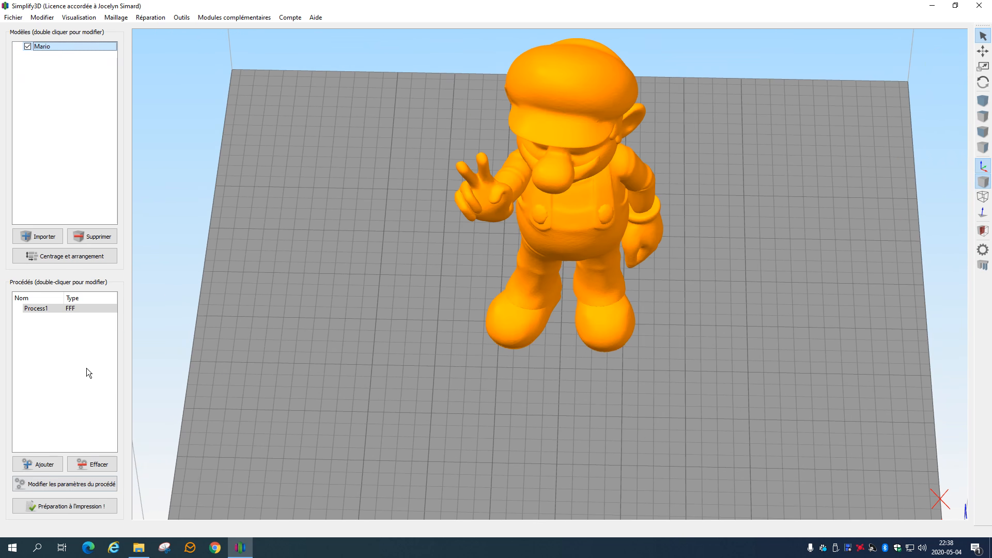
Step: Set the ooze shield's sidewall shape to Verticale for the Mario print in Process1
double_click(50, 307)
click(445, 228)
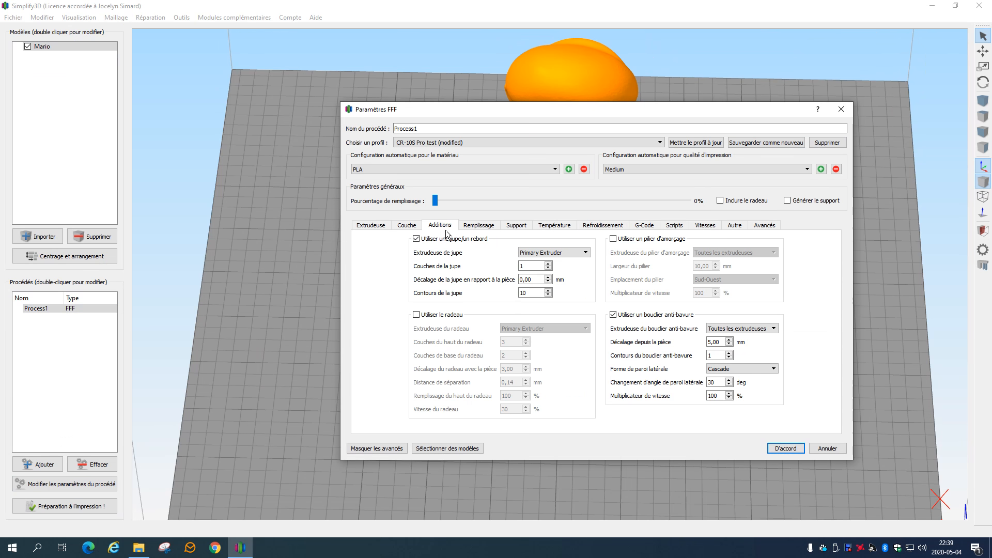
click(739, 368)
click(733, 385)
click(794, 446)
Step: Preview the sliced Mario model, examine the vertical ooze shield around it, and leave the preview
click(71, 505)
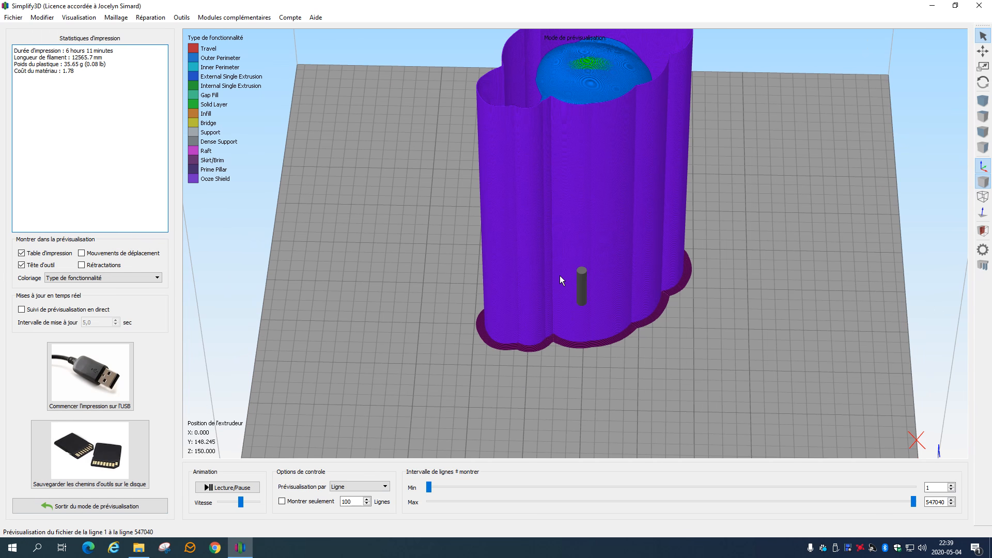
drag(559, 275, 627, 394)
drag(524, 283, 397, 389)
click(66, 506)
Step: Switch the ooze shield's sidewall shape back to Cascade in Process1
double_click(62, 308)
click(449, 226)
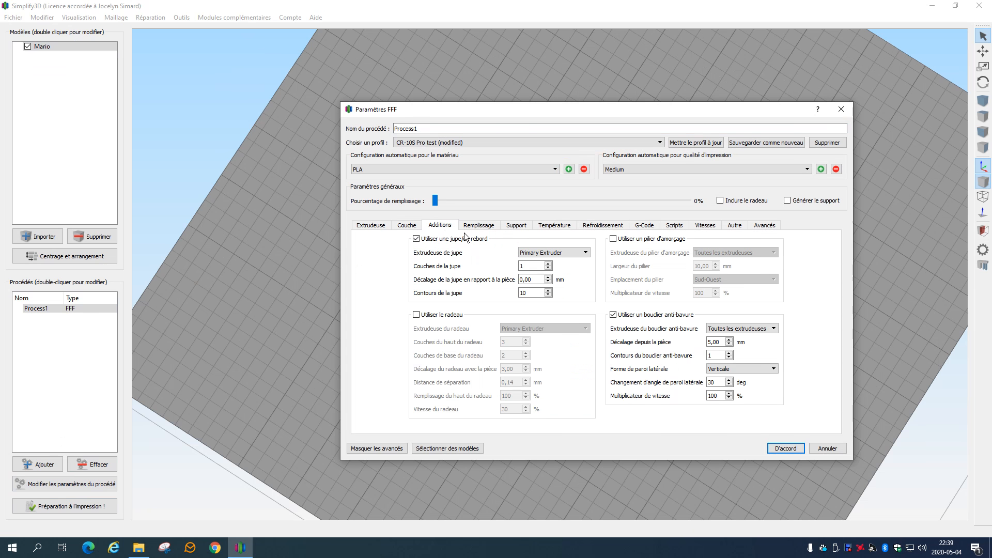
click(730, 369)
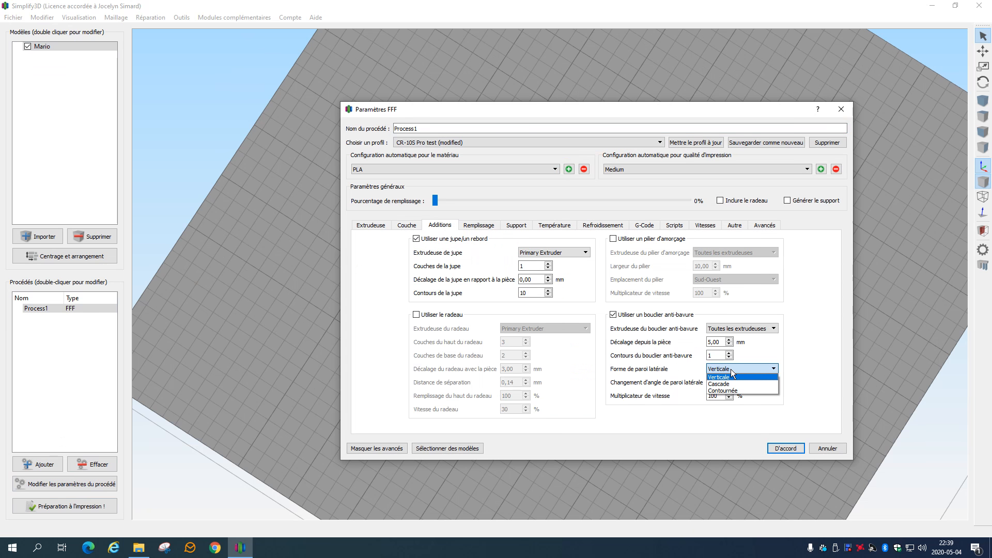
click(732, 391)
click(783, 449)
Step: Preview the sliced Mario model with the displayed lines cut back to about 227705, examine the Cascade shield's interior, and leave the preview
click(77, 511)
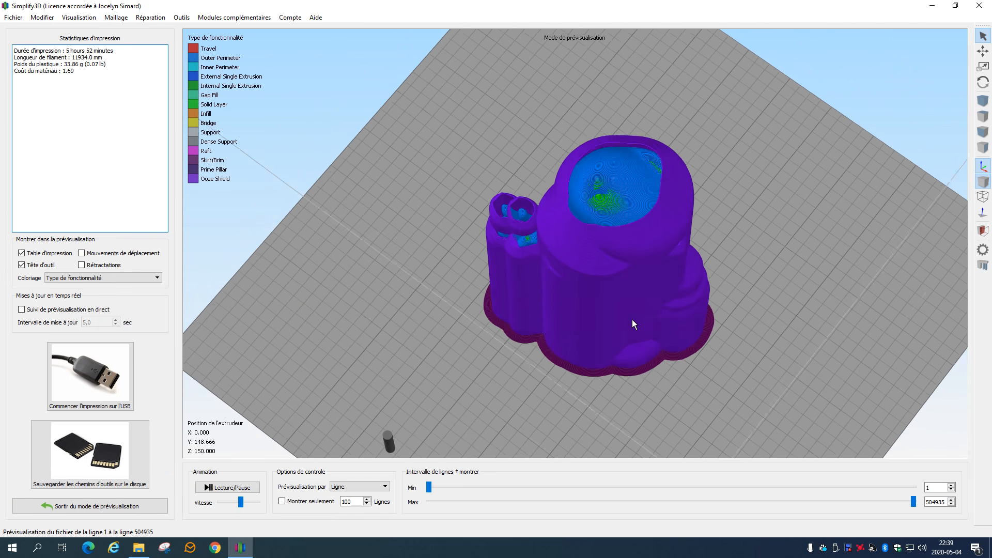
drag(634, 324, 915, 422)
drag(916, 503, 657, 501)
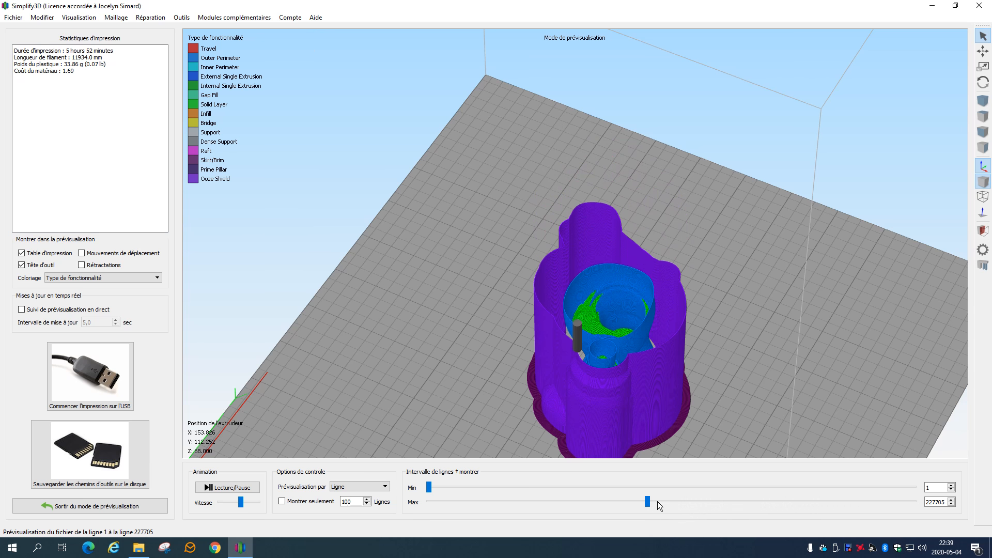
drag(638, 452, 418, 330)
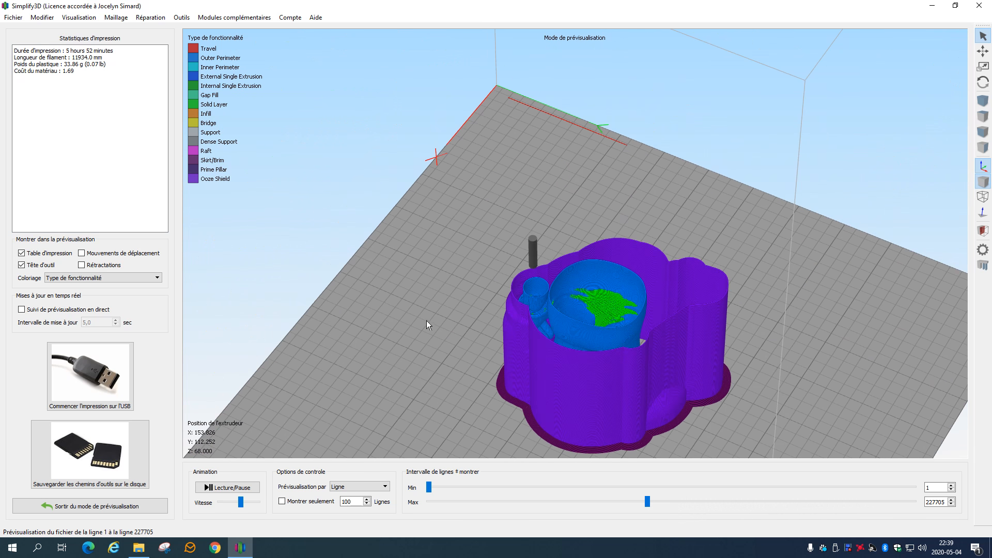
drag(562, 319, 473, 331)
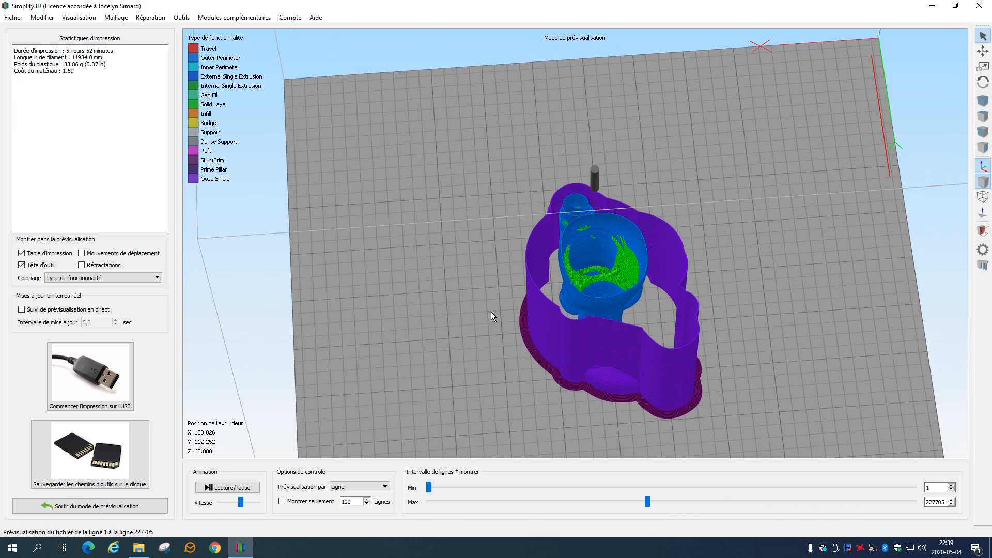
drag(593, 179, 170, 485)
click(98, 506)
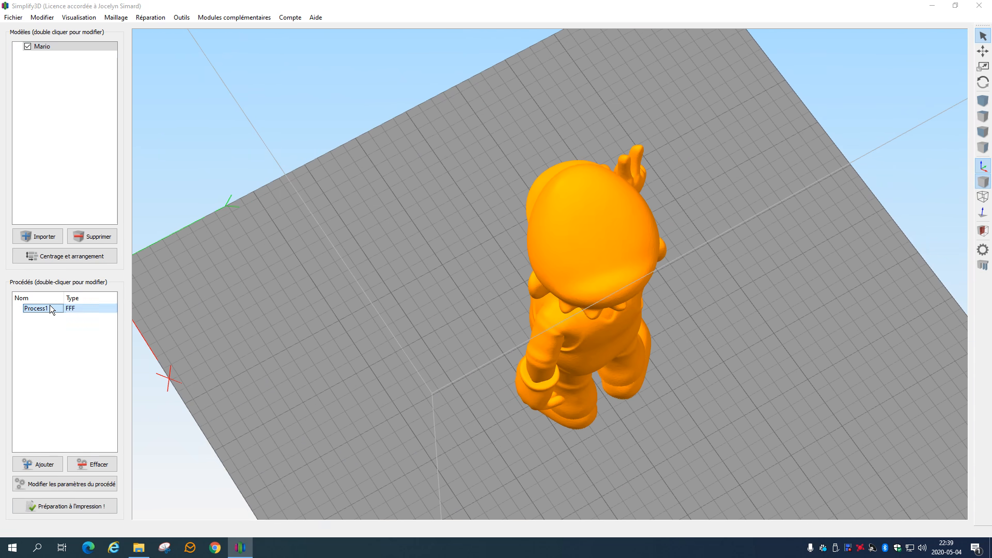
Step: Set the ooze shield's sidewall shape to Contournée for the Mario print in Process1
double_click(49, 306)
click(439, 225)
click(741, 368)
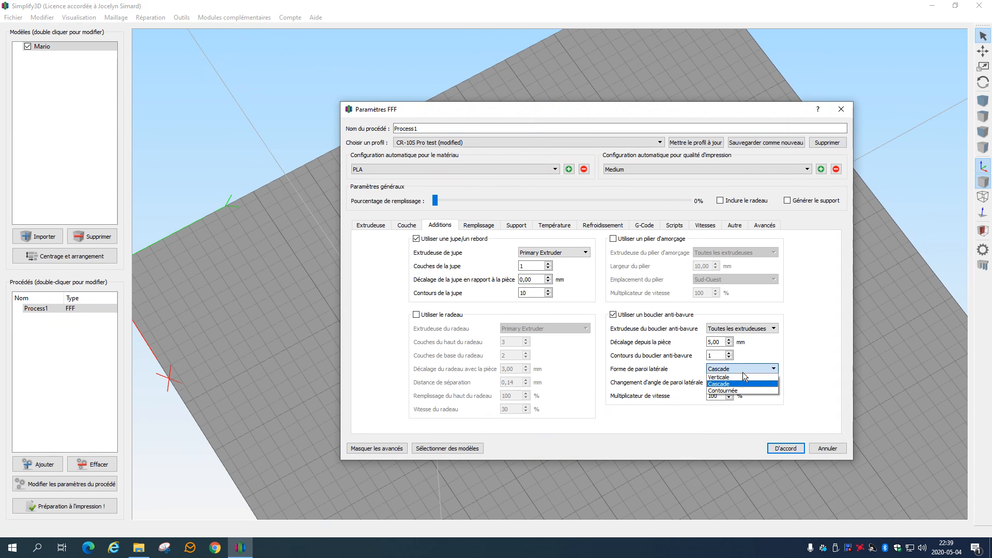
click(731, 386)
click(789, 447)
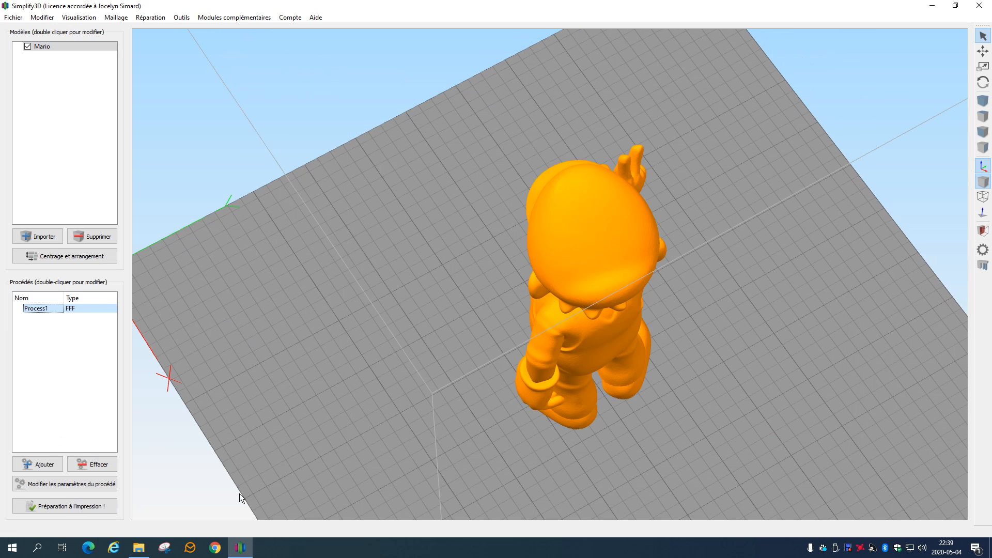
Step: Preview the sliced Mario model, progressively lower the last displayed line to examine how the contoured shield follows the body, and leave the preview
click(106, 506)
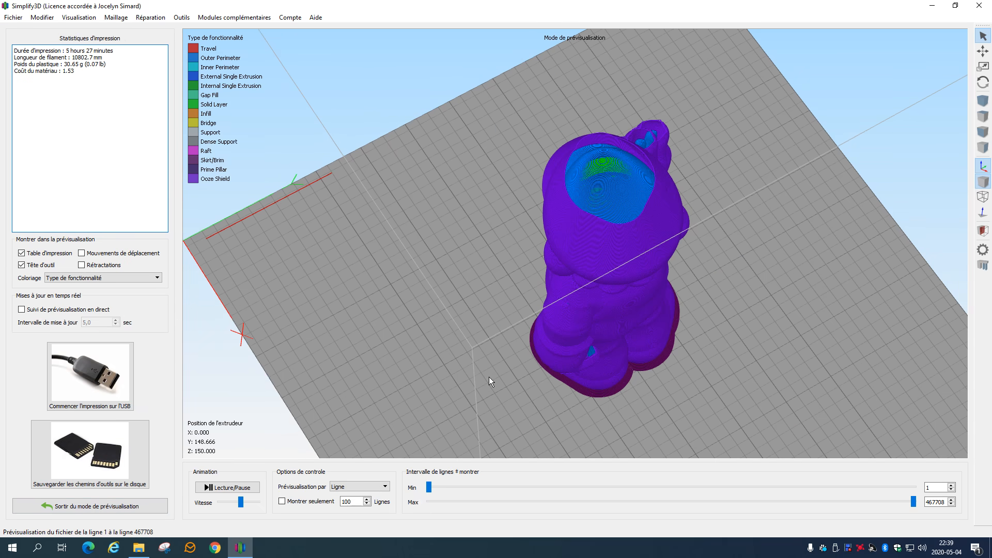
drag(685, 364, 682, 181)
mouse_move(494, 362)
mouse_down()
mouse_move(804, 326)
mouse_move(544, 367)
mouse_move(531, 354)
mouse_move(729, 315)
mouse_move(513, 455)
mouse_move(620, 343)
mouse_move(524, 393)
mouse_move(506, 361)
mouse_up()
drag(911, 501, 738, 497)
scroll(559, 272, up, 5)
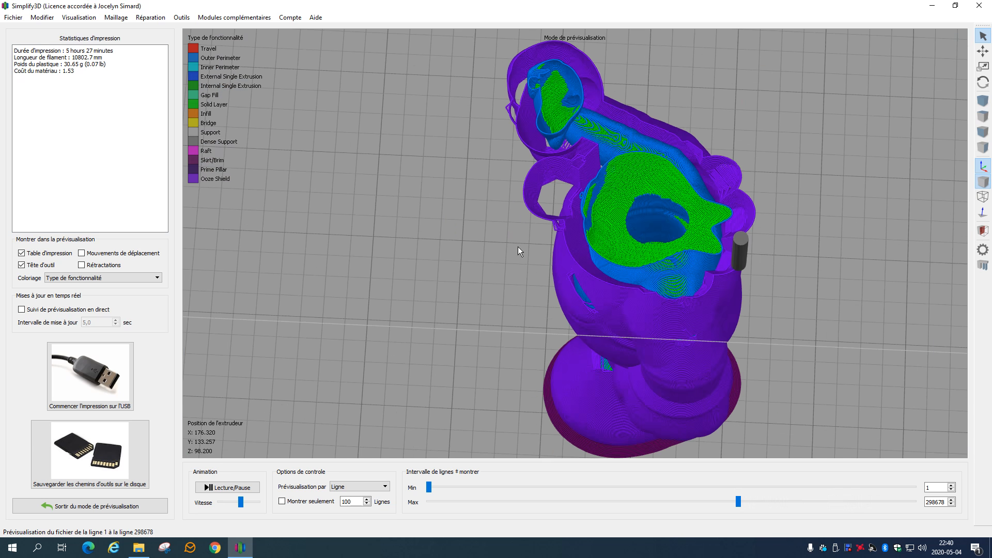
drag(739, 501, 622, 501)
drag(576, 500, 563, 501)
drag(311, 330, 547, 239)
click(93, 506)
Step: Set Process1's ooze shield sidewall shape to Verticale and apply the settings
click(49, 306)
double_click(50, 309)
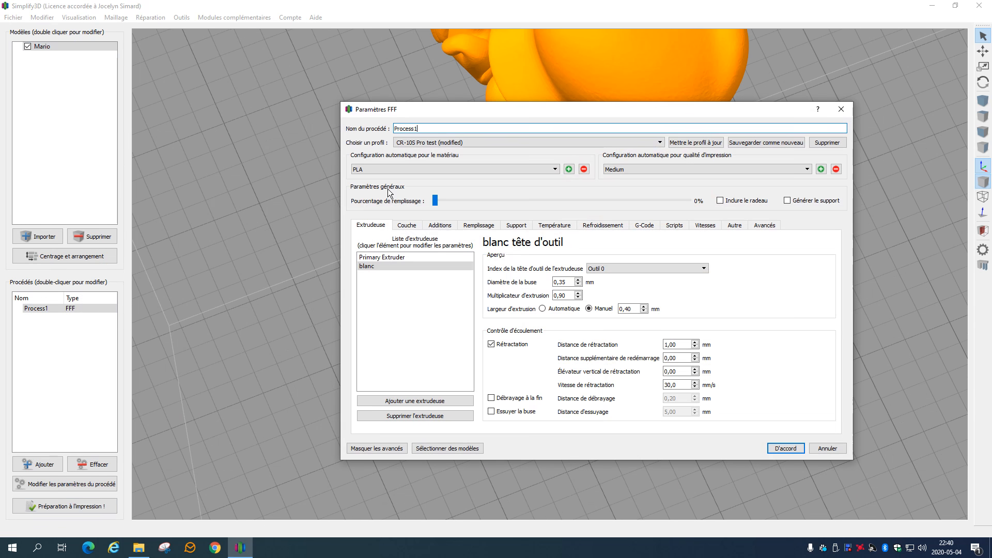
click(449, 224)
click(729, 371)
click(728, 379)
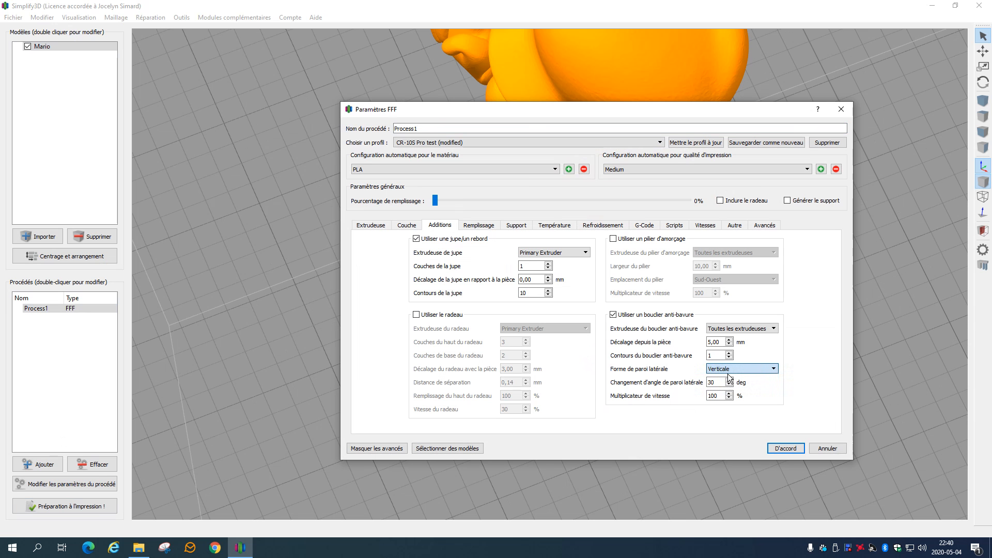
click(800, 447)
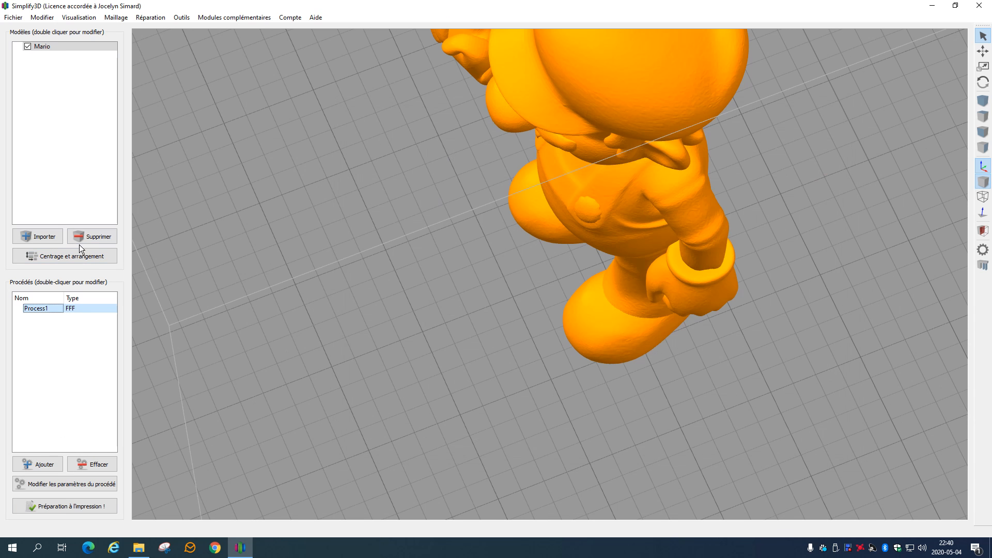
Step: Replace the Mario model on the build plate with cube.3mf
click(94, 236)
click(48, 237)
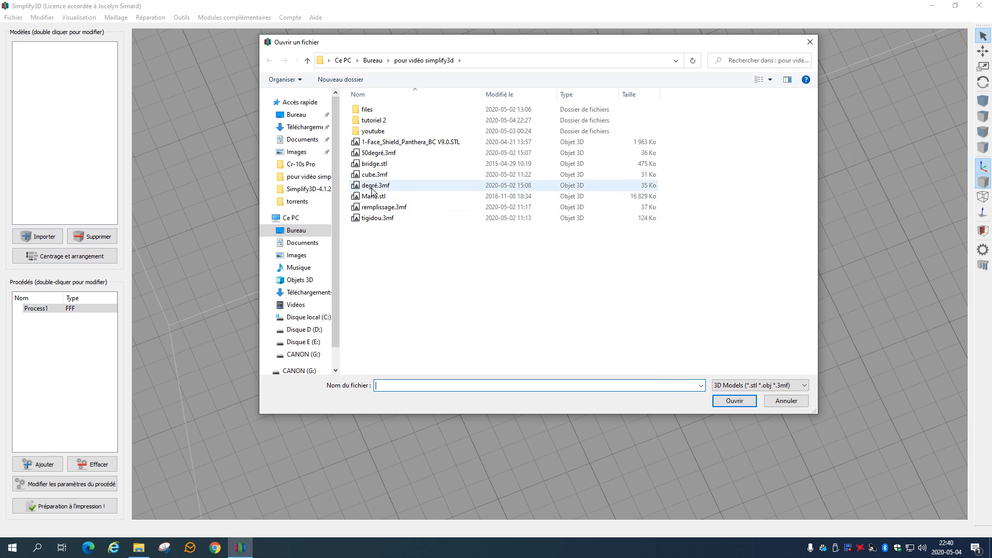
double_click(365, 174)
drag(704, 311, 612, 311)
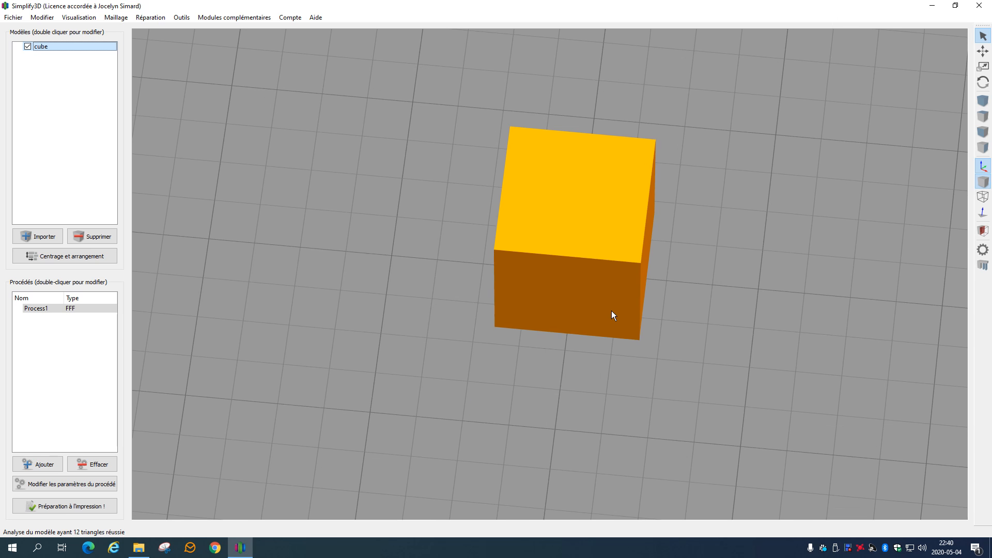
scroll(612, 306, down, 2)
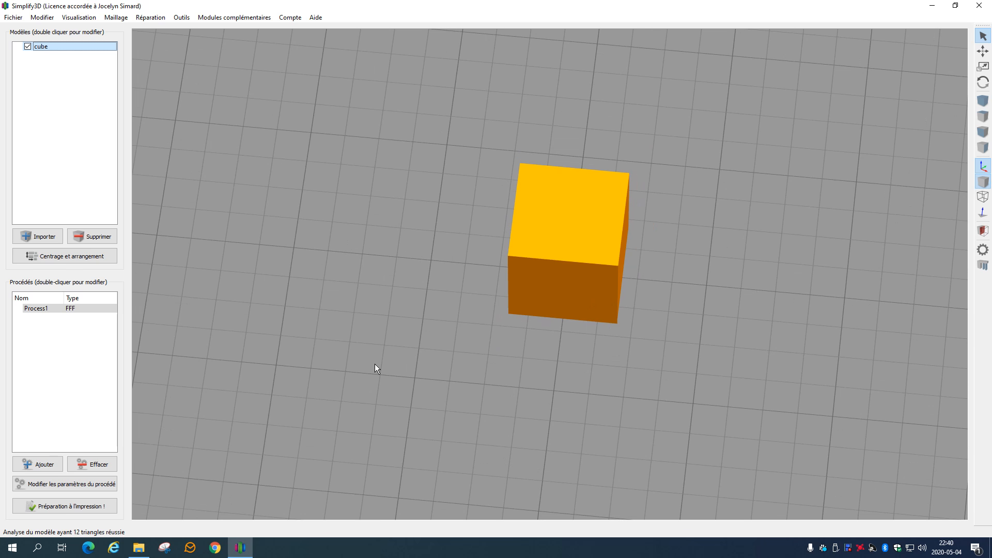
scroll(374, 363, up, 3)
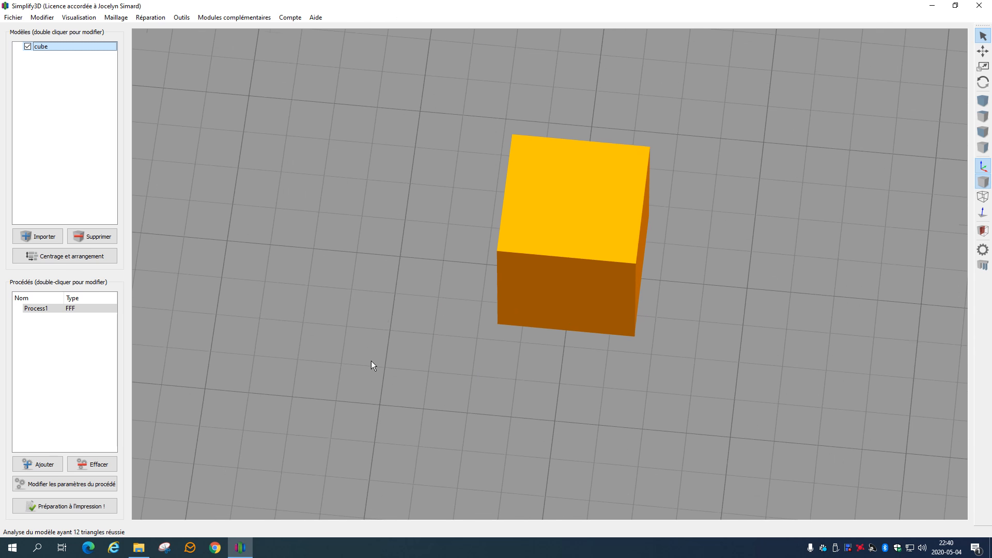
Step: Review Process1's ooze shield settings in the additions section and accept them
double_click(42, 309)
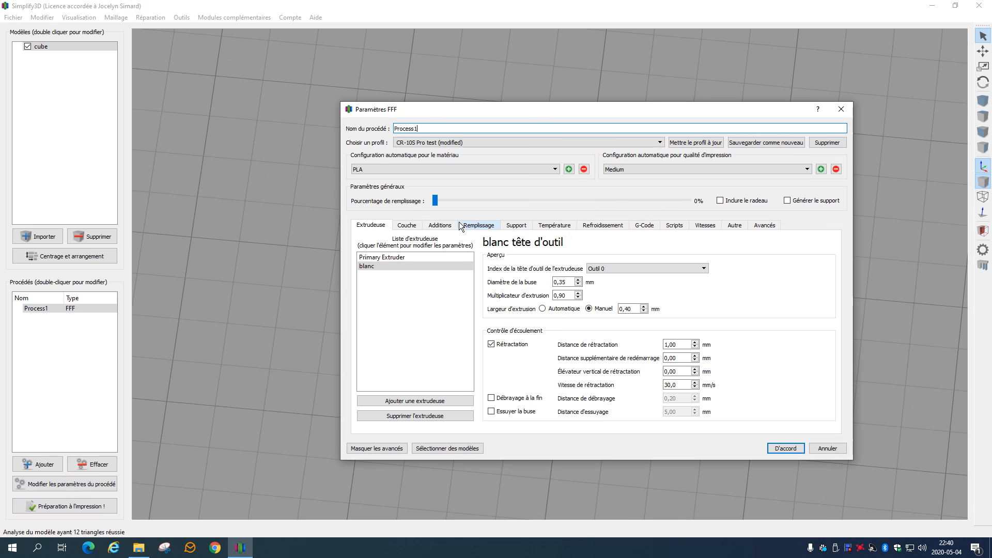
click(439, 226)
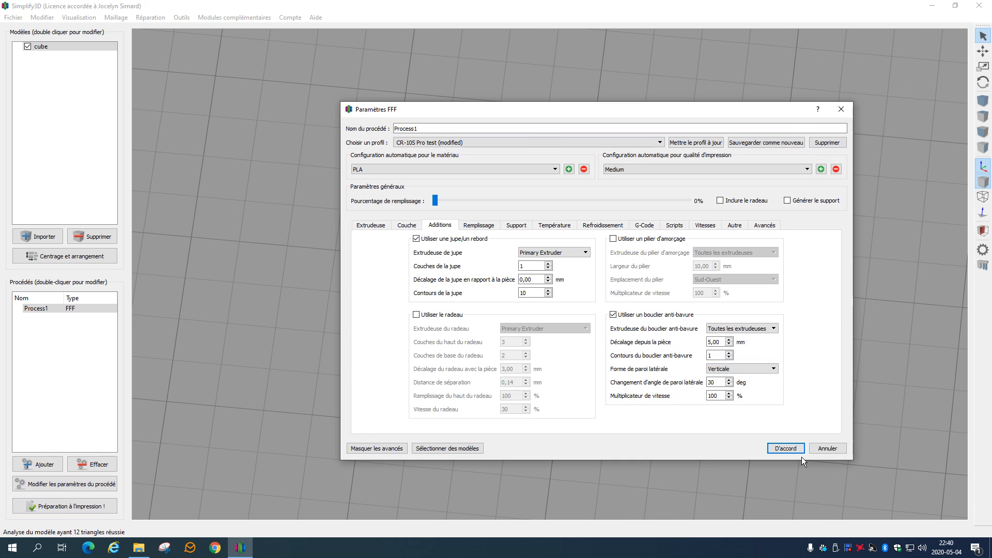
click(790, 448)
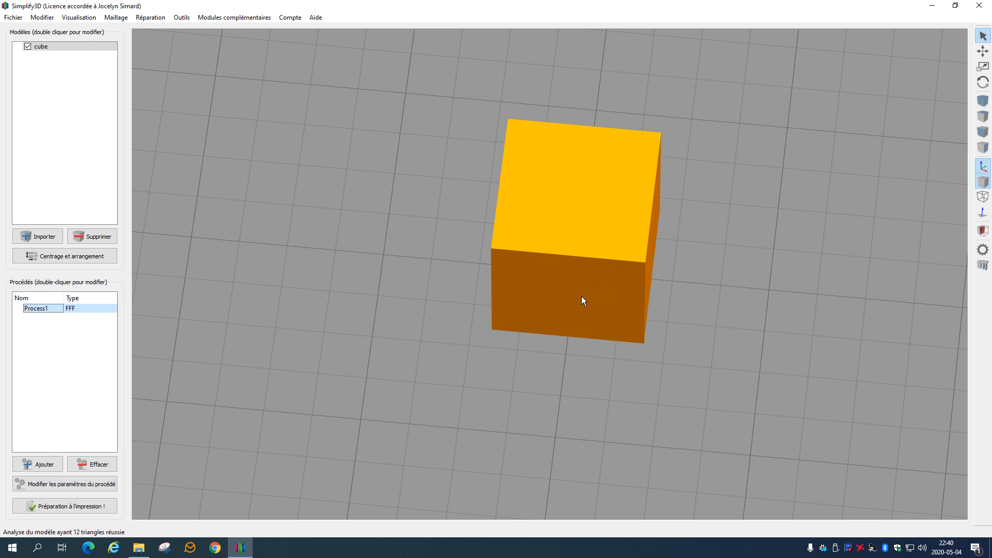
Step: Preview the sliced cube, examine the vertical ooze shield around it, and leave the preview
scroll(581, 297, down, 5)
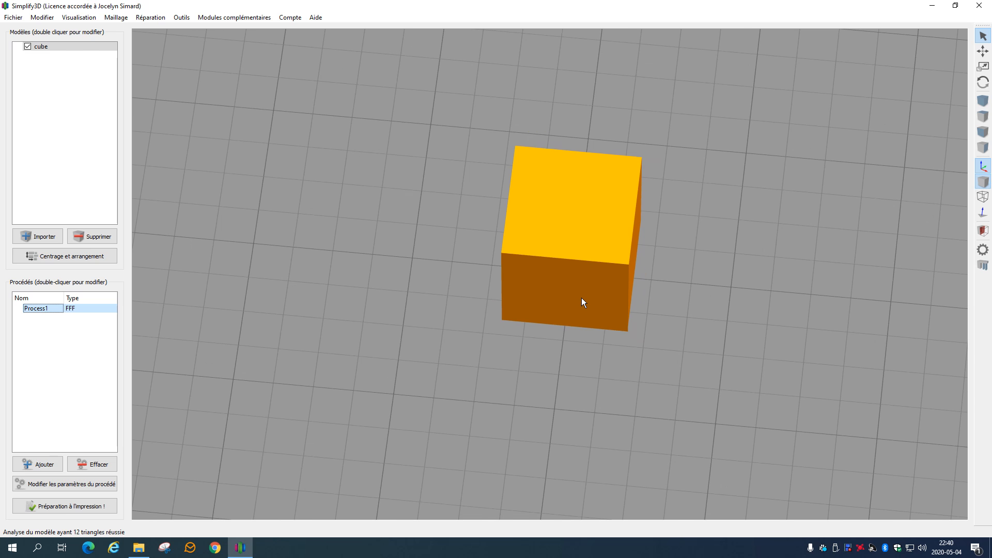
drag(529, 298, 548, 306)
right_drag(615, 320, 641, 323)
drag(650, 404, 612, 345)
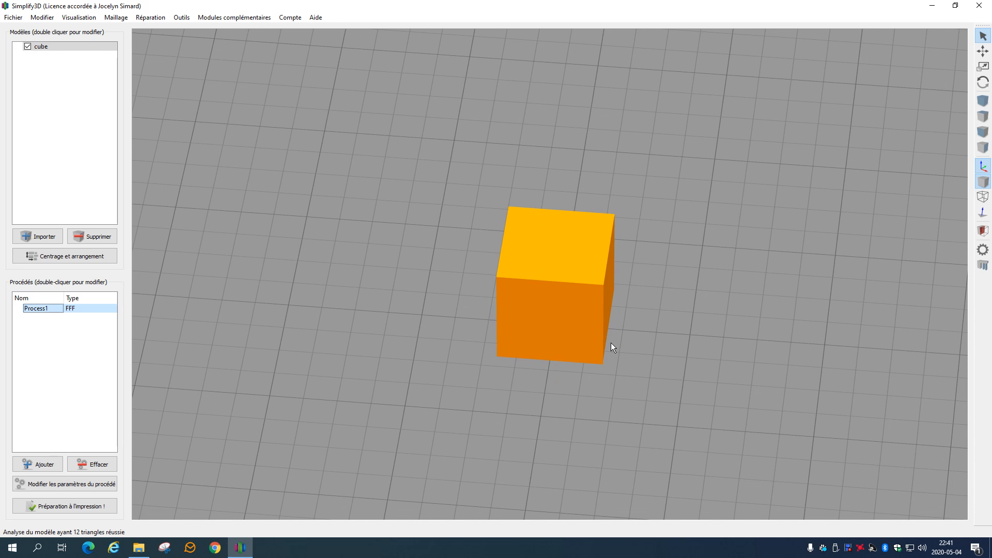
scroll(527, 335, down, 5)
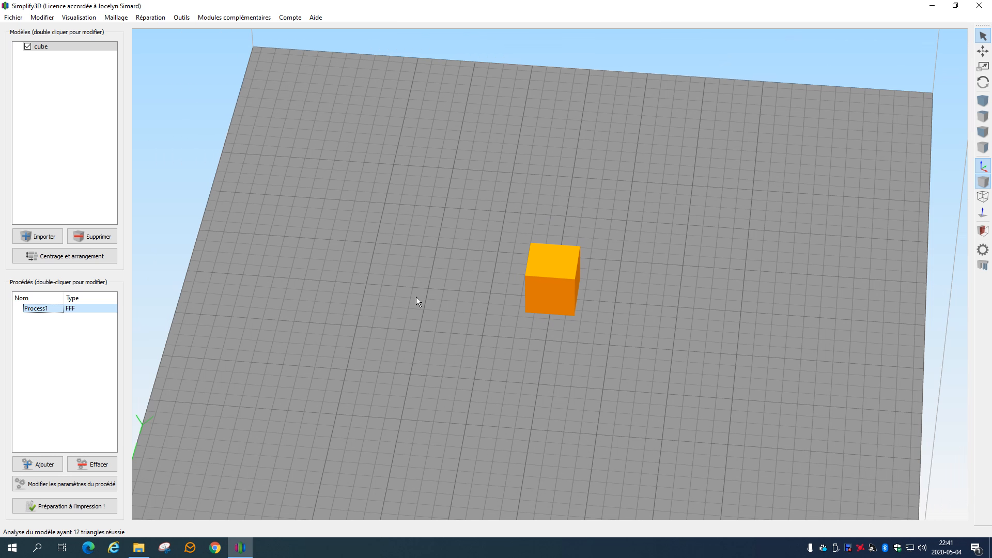
click(49, 509)
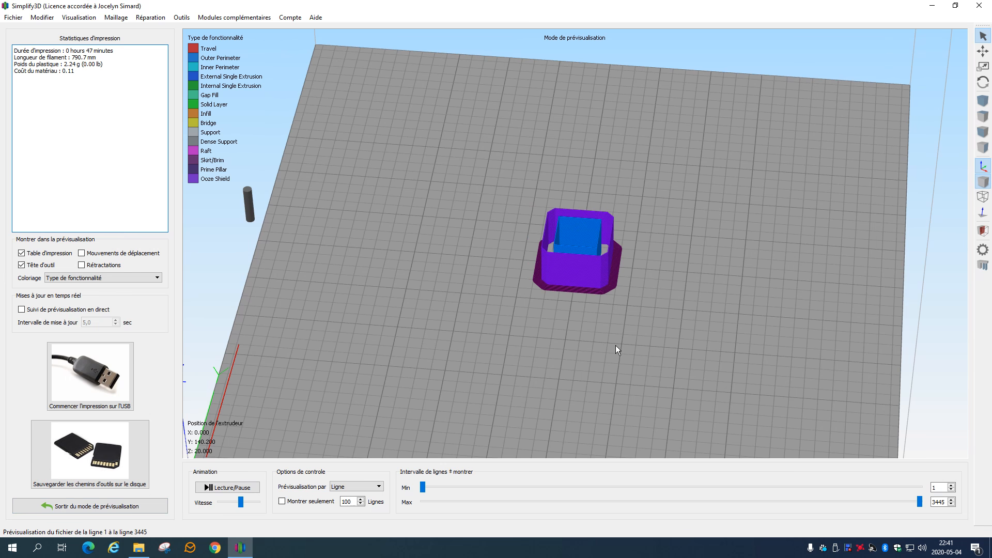
scroll(603, 290, up, 4)
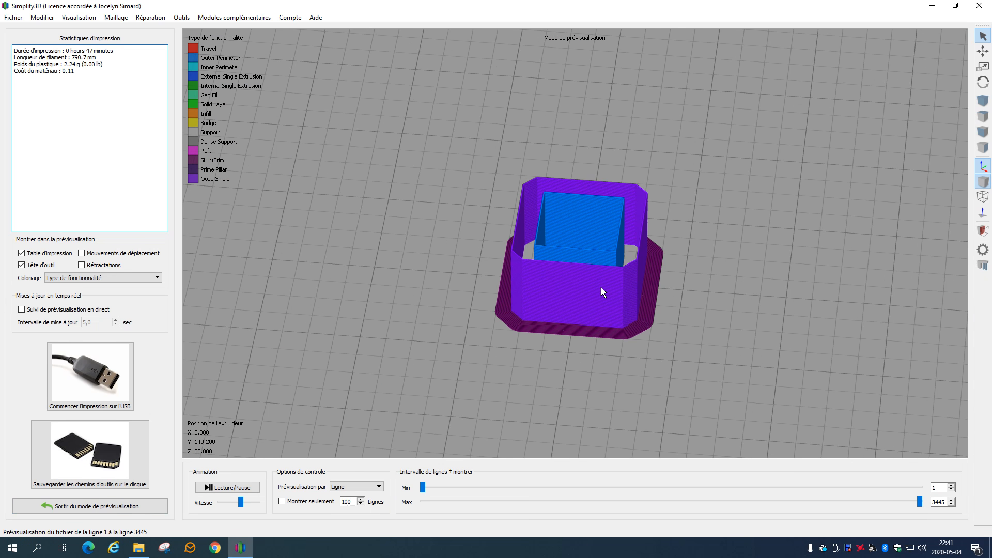
scroll(602, 292, up, 2)
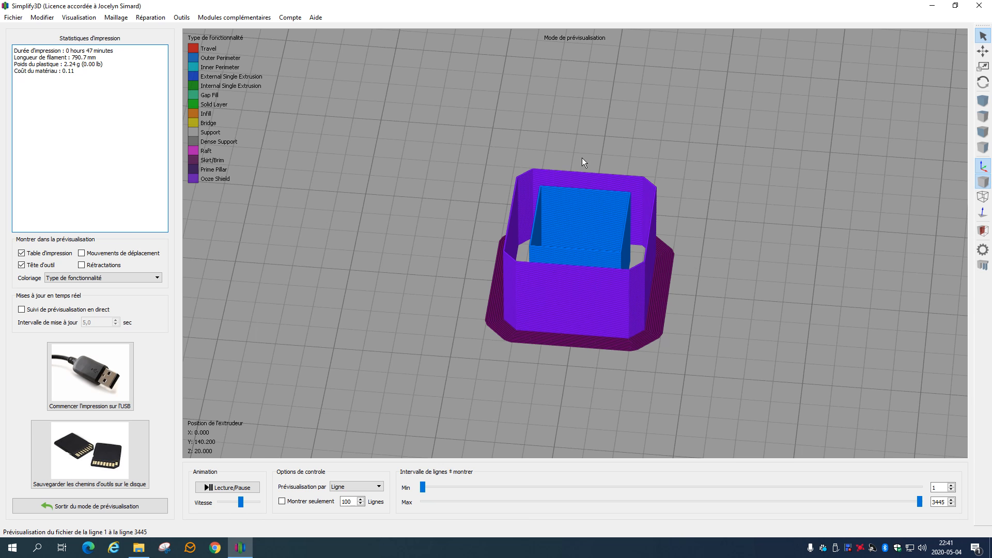
click(110, 507)
Step: Check what the ooze shield's sidewall angle change setting applies to in Process1, and close the settings
double_click(84, 308)
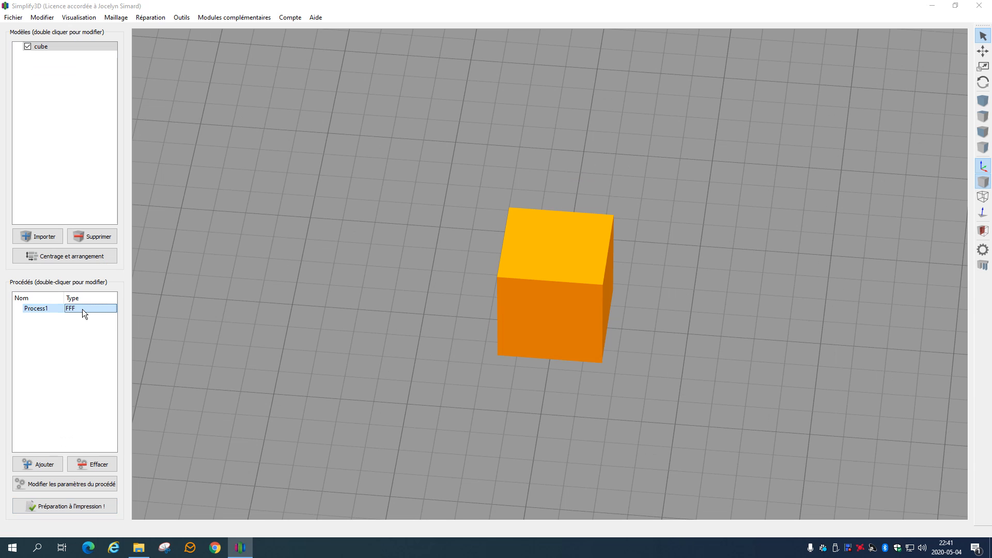
click(437, 225)
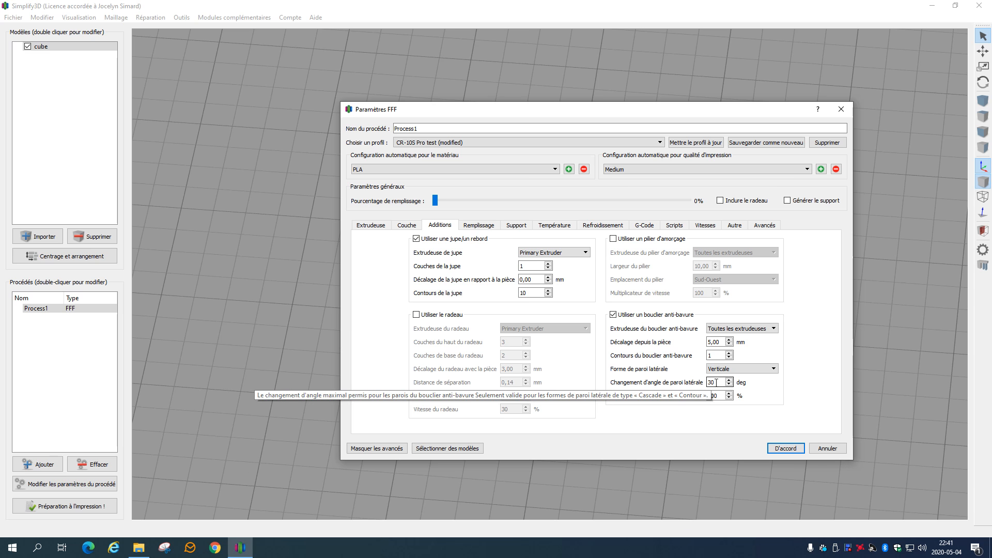
click(776, 449)
Step: Replace the cube with Mario.stl and scale the model down to about 50 mm tall
click(73, 46)
click(93, 236)
click(40, 237)
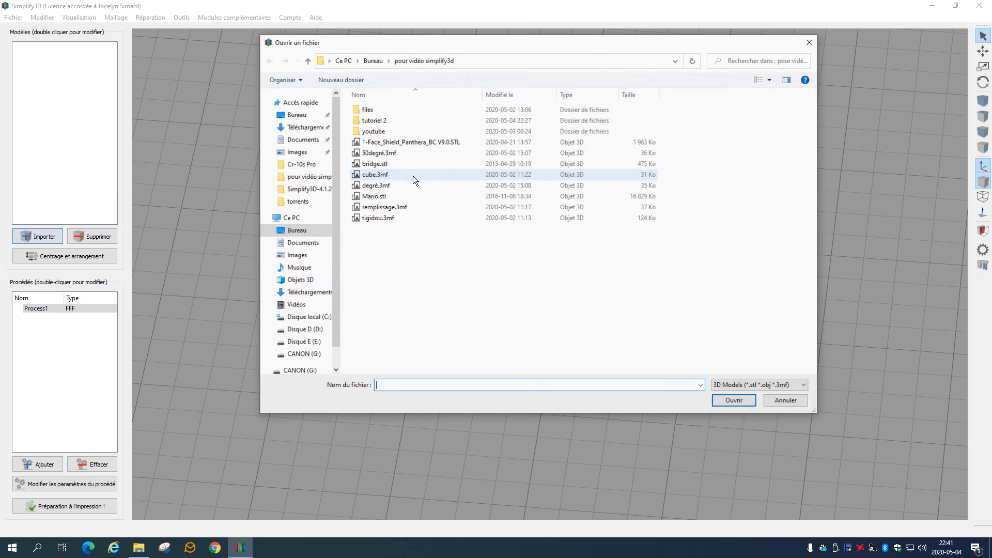
double_click(373, 197)
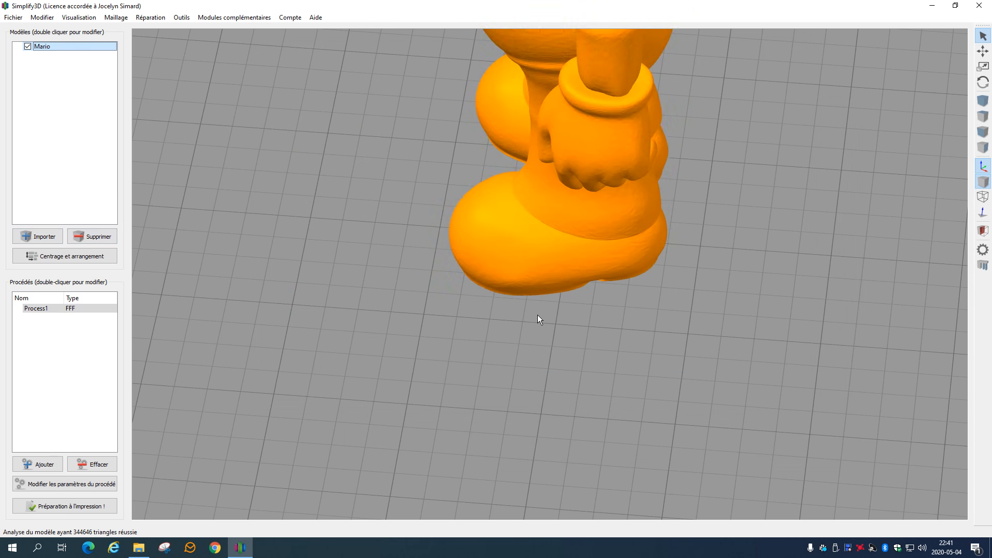
click(983, 66)
drag(803, 141, 522, 310)
Step: Preview the scaled-down Mario with the vertical ooze shield, examine its walls, and leave the preview
scroll(563, 367, up, 3)
scroll(581, 385, up, 3)
drag(527, 416, 589, 321)
click(53, 505)
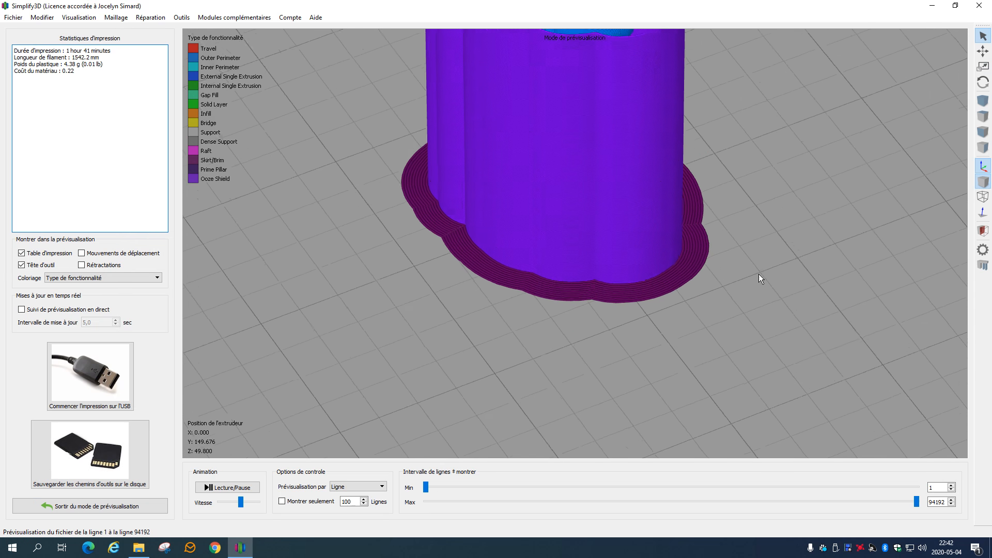
drag(759, 274, 742, 169)
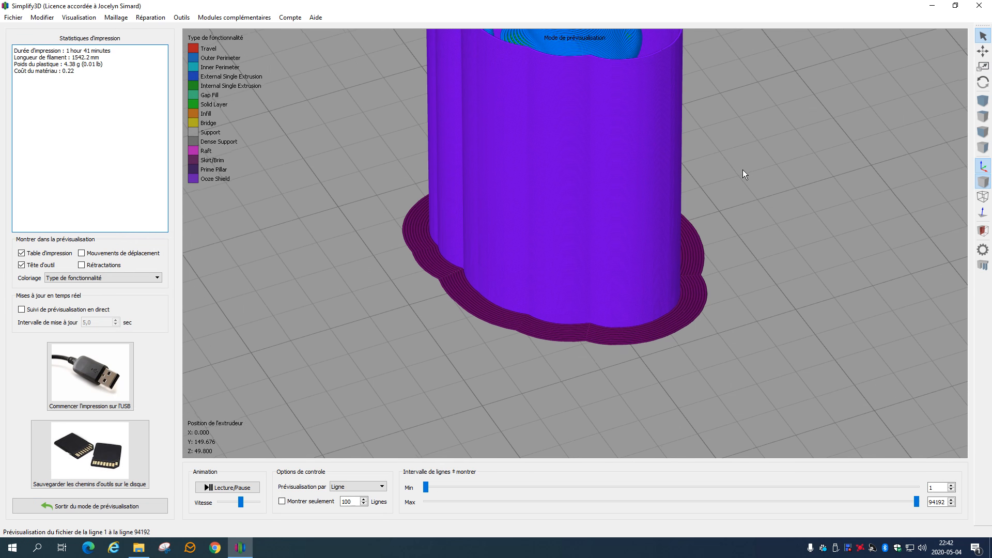
click(150, 503)
Step: Set Process1's ooze shield sidewall shape to Cascade and apply the settings
double_click(51, 308)
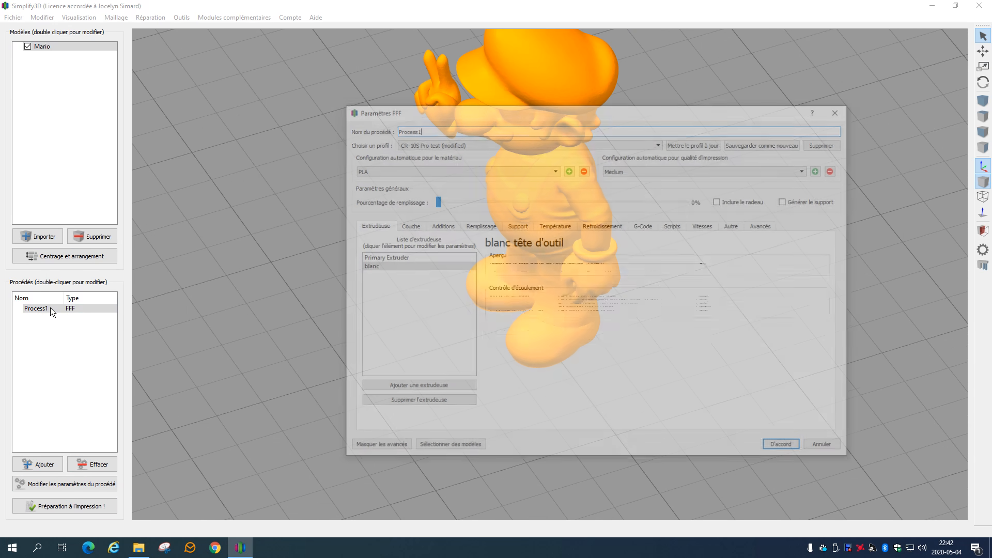
click(437, 223)
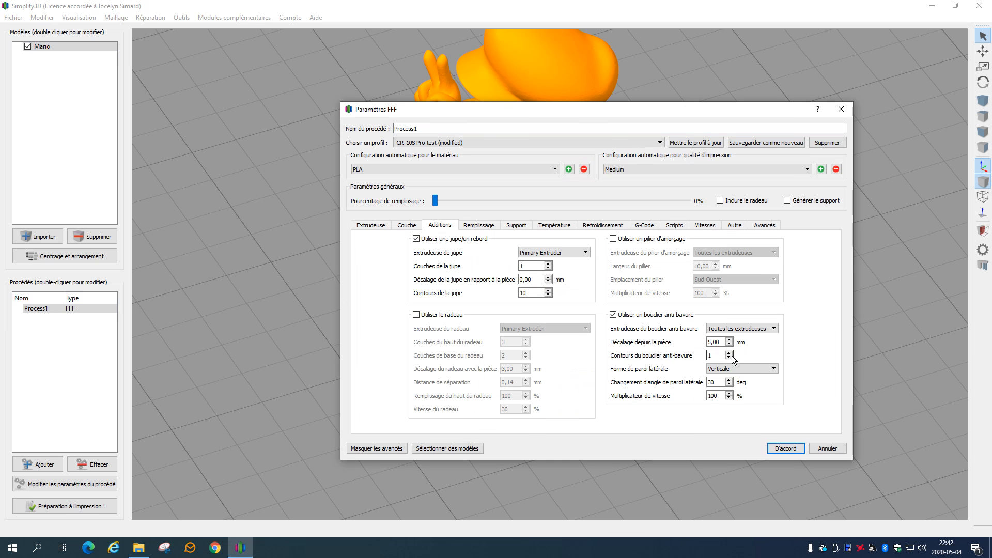
click(737, 368)
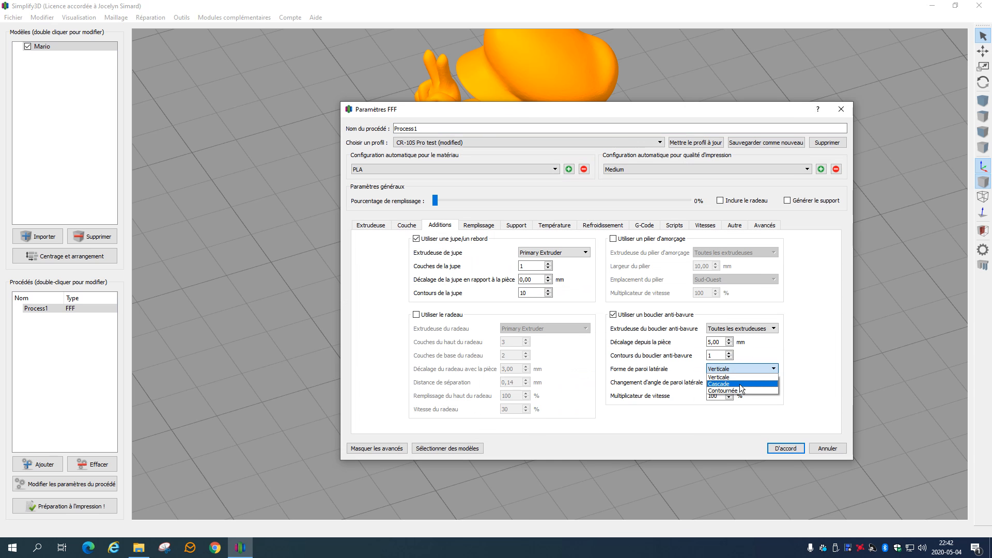
click(739, 383)
click(785, 448)
Step: Preview the sliced Mario model, examine the Cascade shield from several angles, and leave the preview
click(65, 506)
scroll(427, 275, down, 5)
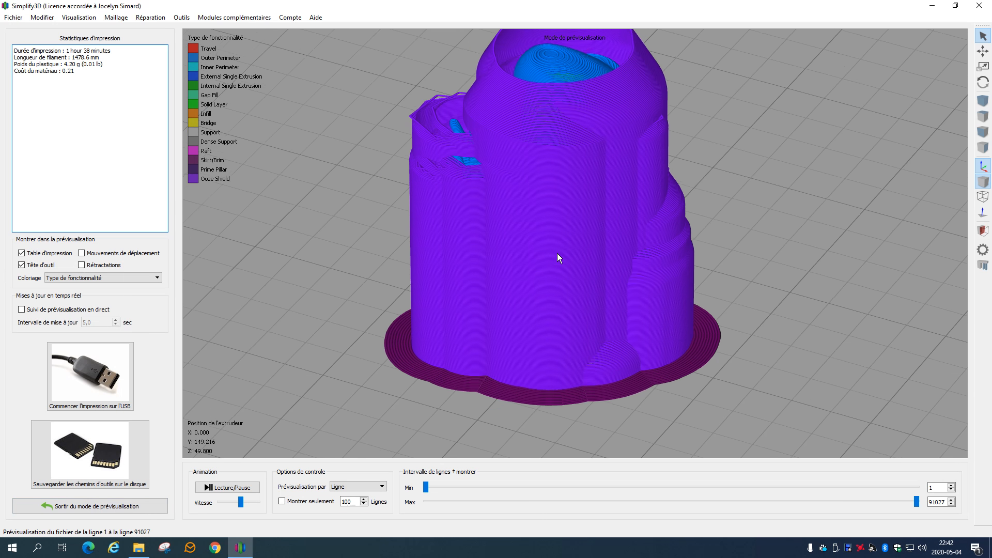
drag(557, 253, 665, 204)
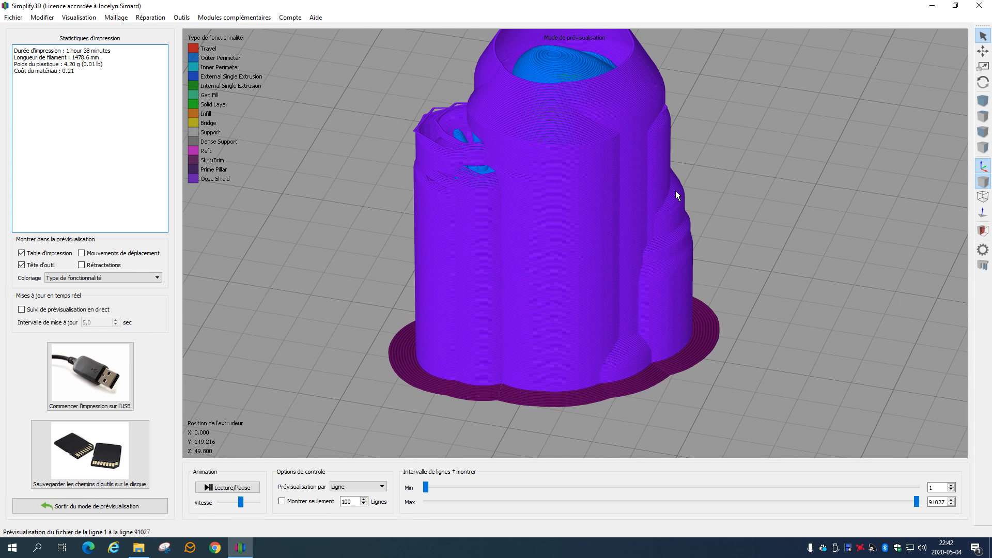
scroll(683, 204, up, 4)
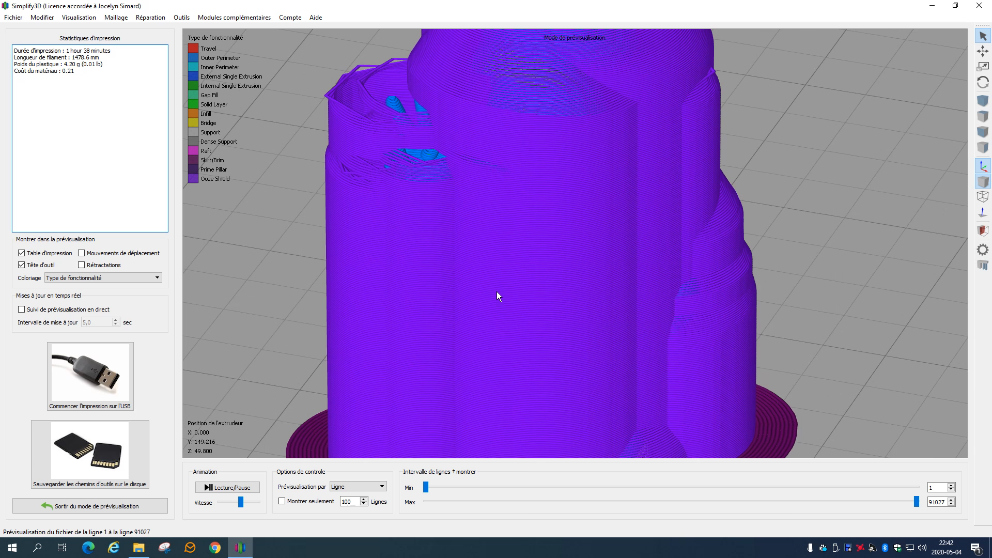
drag(369, 258, 300, 272)
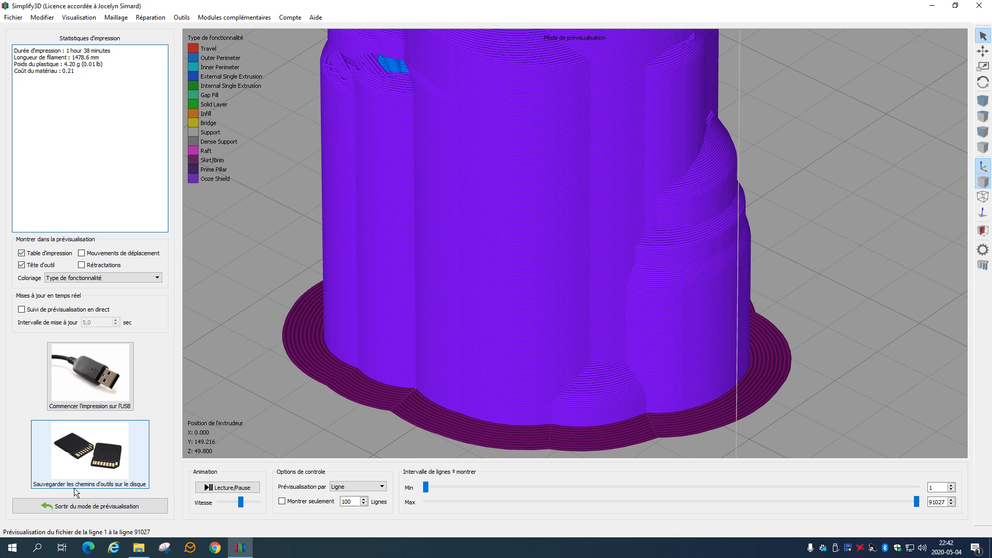
click(77, 505)
Step: Set the ooze shield's sidewall angle change to 70 degrees in Process1 and apply it
double_click(47, 308)
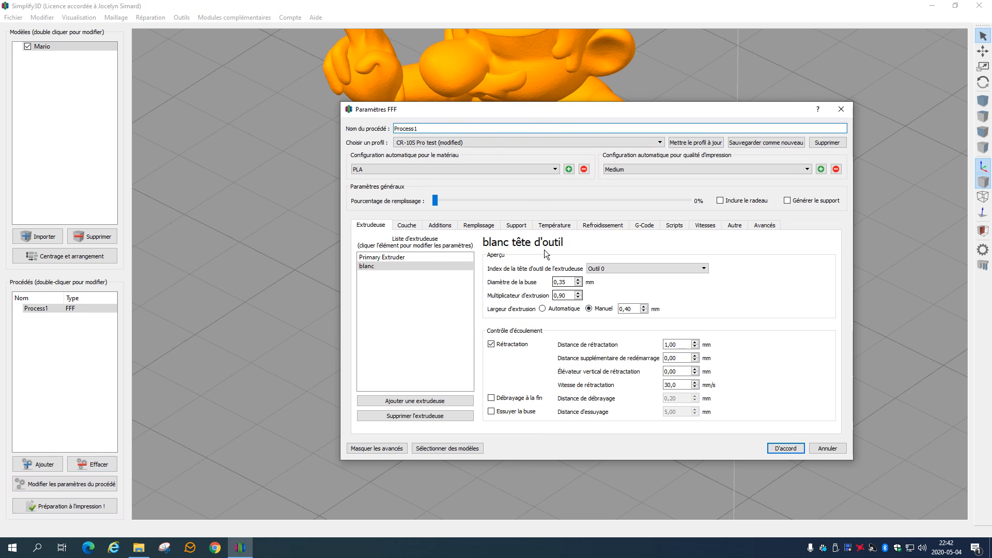
click(440, 225)
double_click(719, 383)
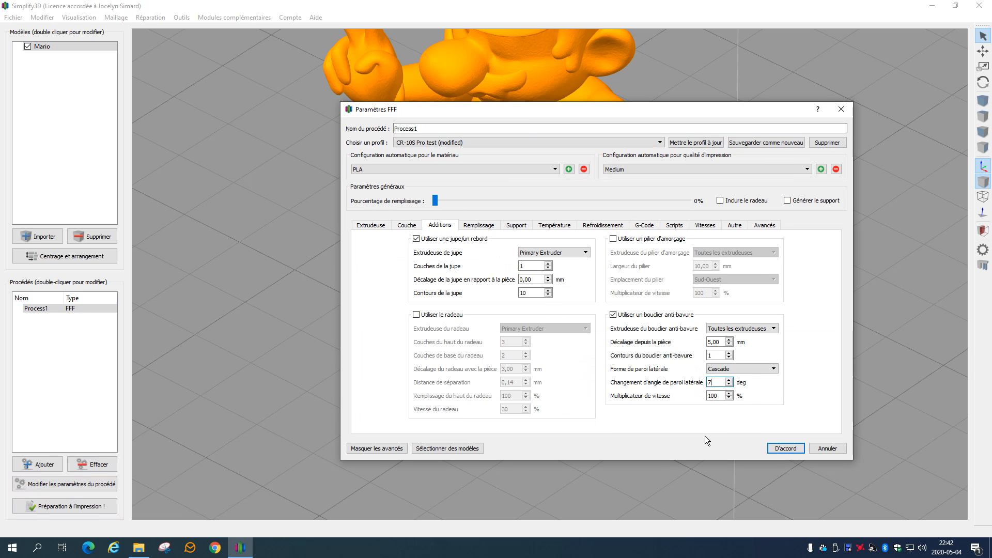
click(790, 448)
Step: Preview the sliced Mario to examine how the 70-degree angle change shapes the Cascade shield, and leave the preview
click(82, 507)
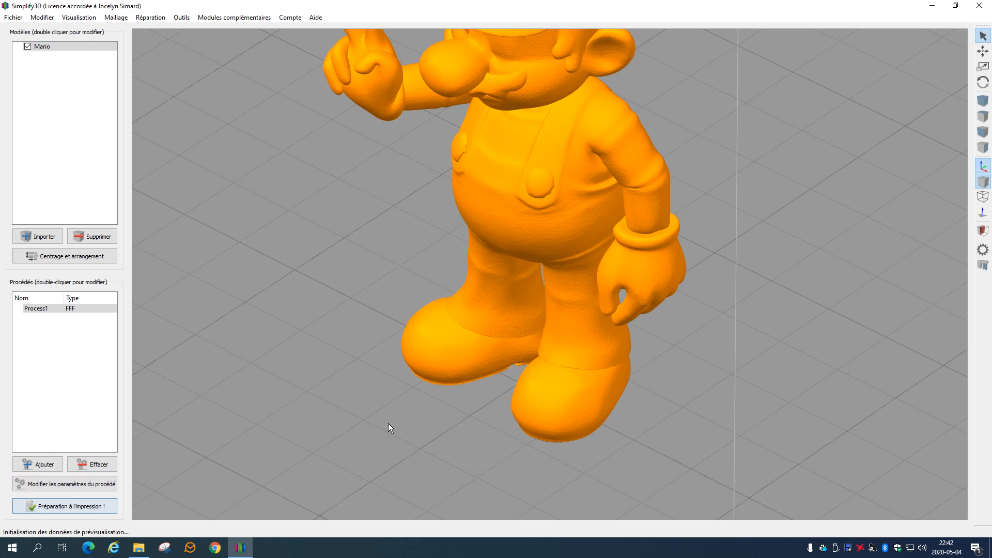
scroll(475, 227, down, 3)
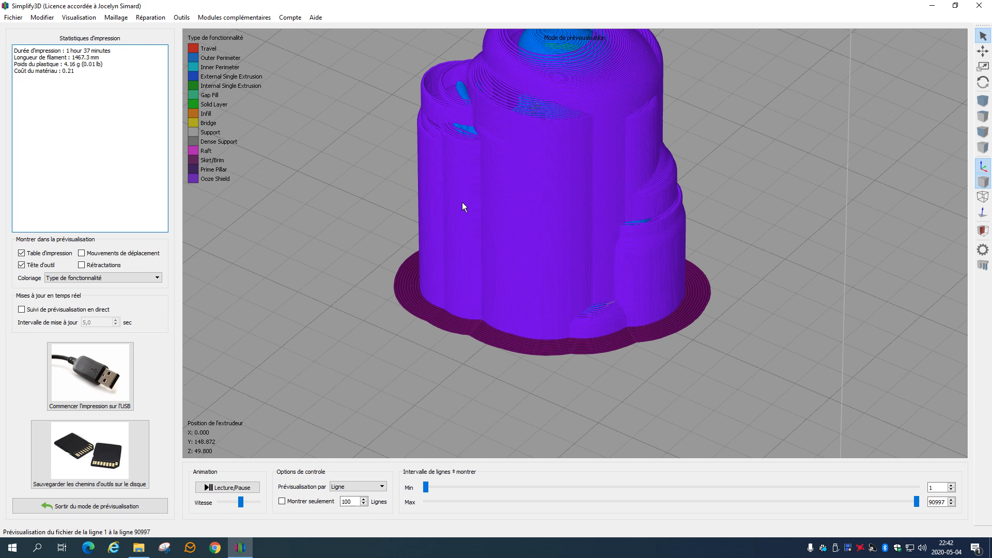
drag(494, 74, 638, 186)
scroll(637, 185, up, 5)
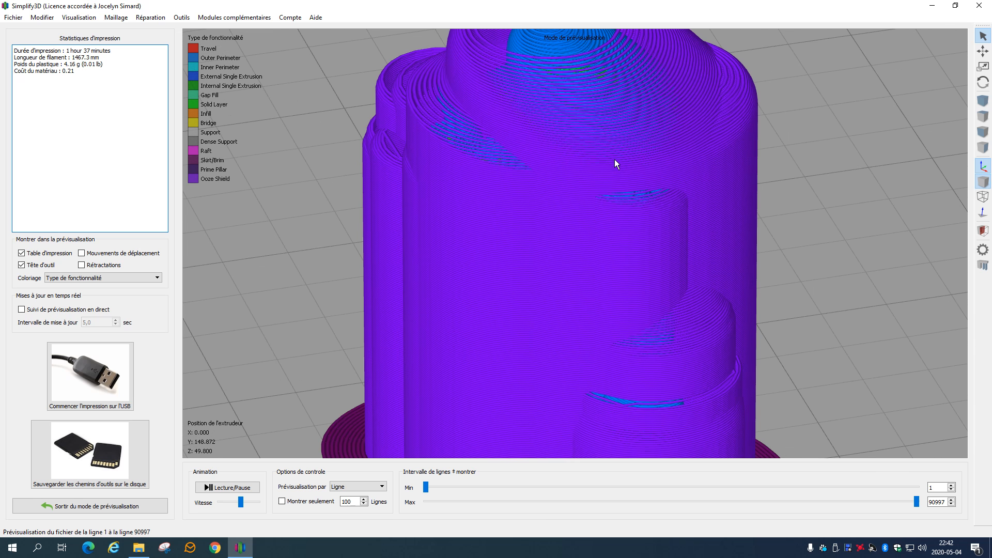
scroll(615, 157, down, 3)
click(138, 507)
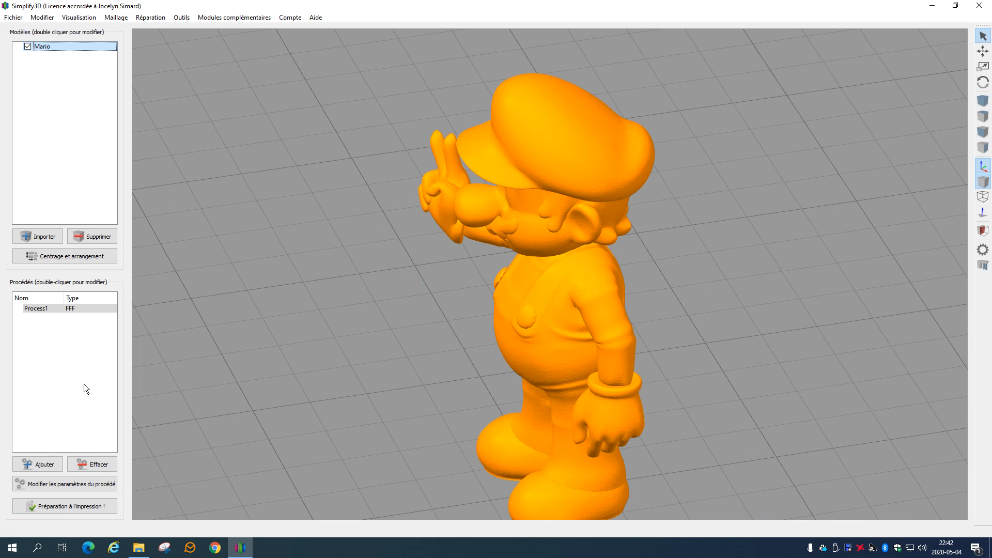
Step: Set the ooze shield's sidewall angle change to 30 degrees and its speed multiplier to 115% in Process1
double_click(40, 309)
click(439, 225)
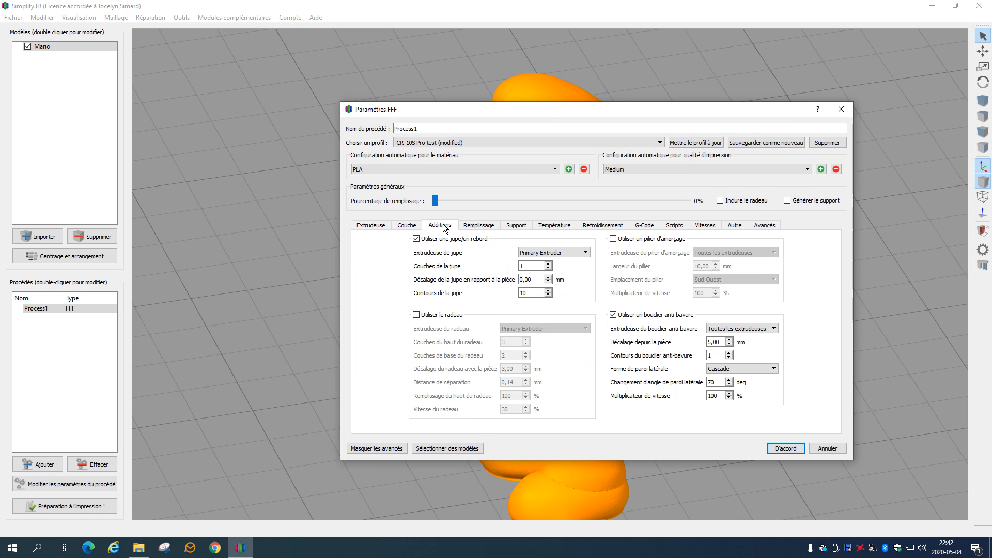
double_click(712, 383)
text(30)
key(Tab)
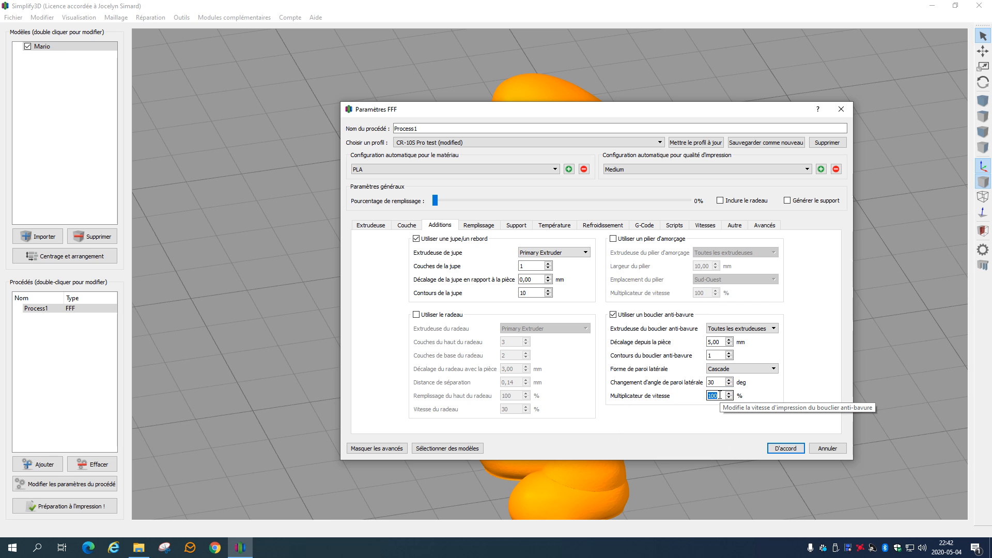
drag(711, 395, 724, 396)
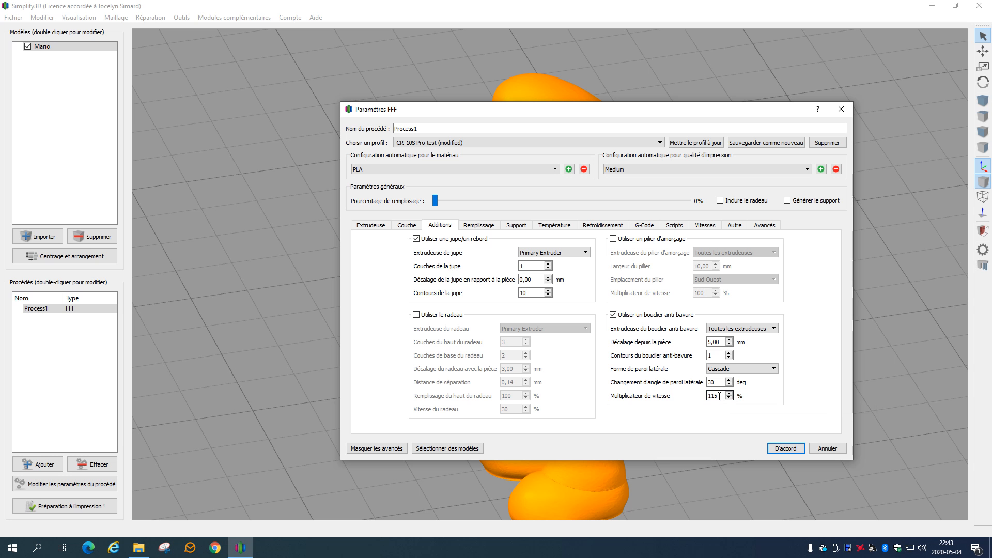
Step: Set the ooze shield's speed multiplier to 100% and disable the ooze shield in Process1
drag(719, 396, 714, 397)
drag(718, 395, 713, 397)
text(00)
click(641, 314)
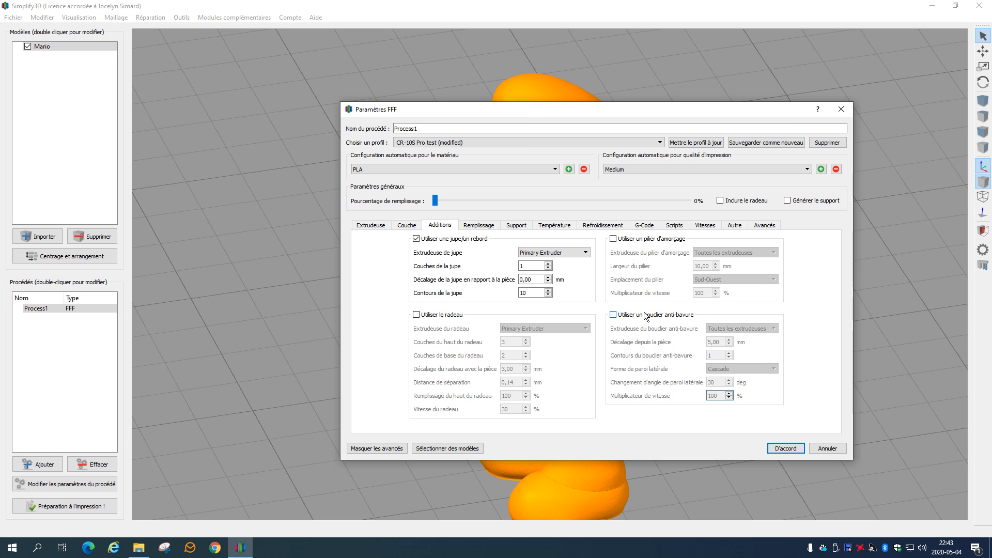
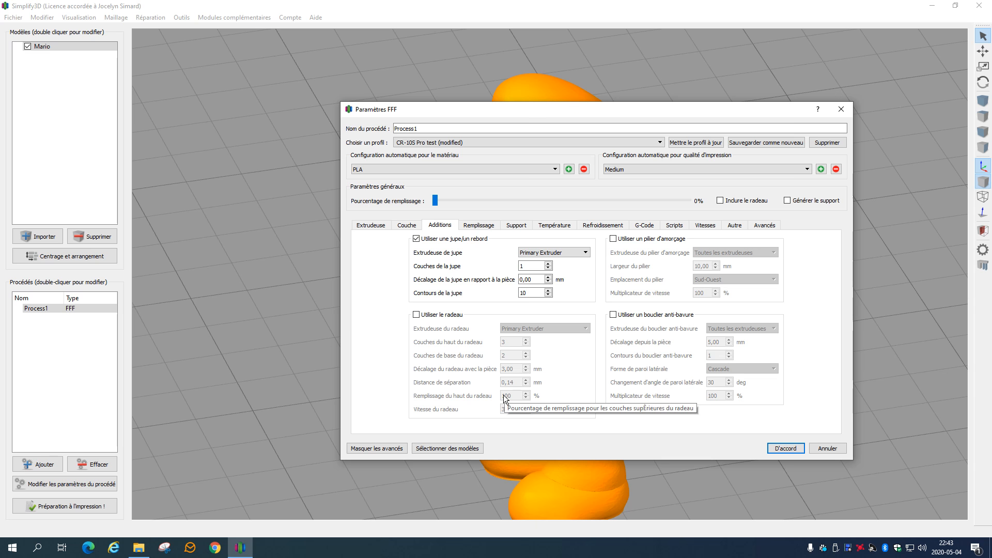
Step: Review Process1's advanced, speed, script, G-code, cooling, temperature, support, infill, additions and layer settings
drag(530, 109, 553, 99)
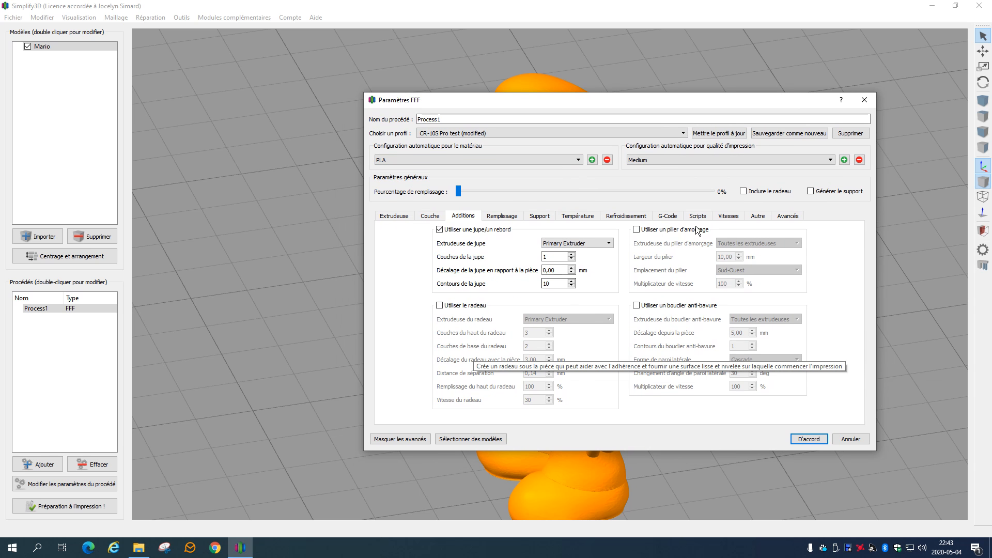
click(786, 216)
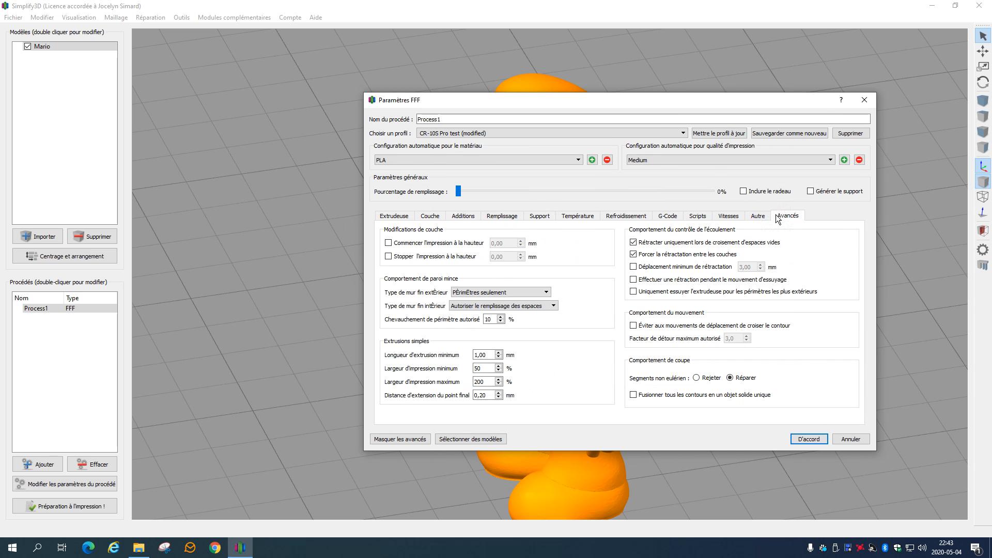
click(758, 217)
click(736, 217)
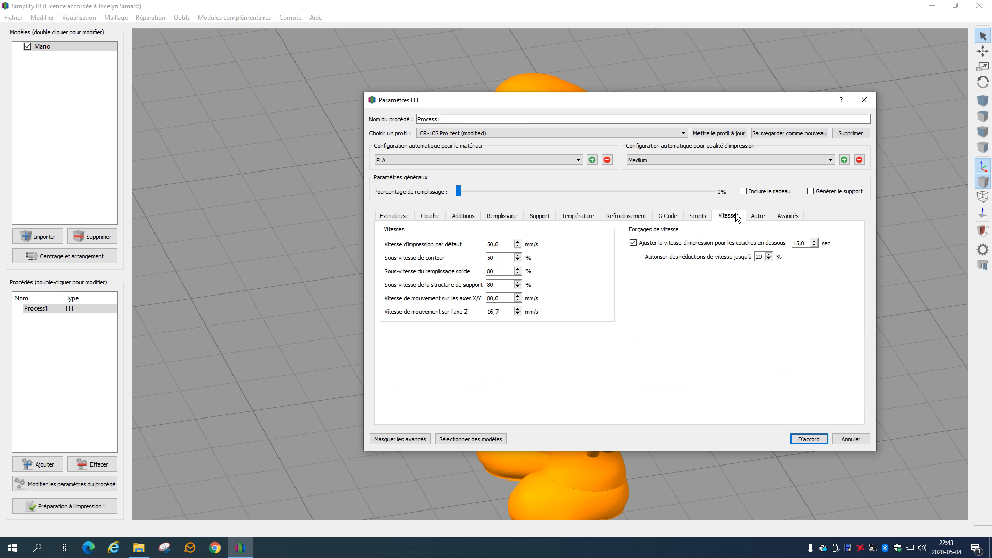
click(698, 216)
click(665, 218)
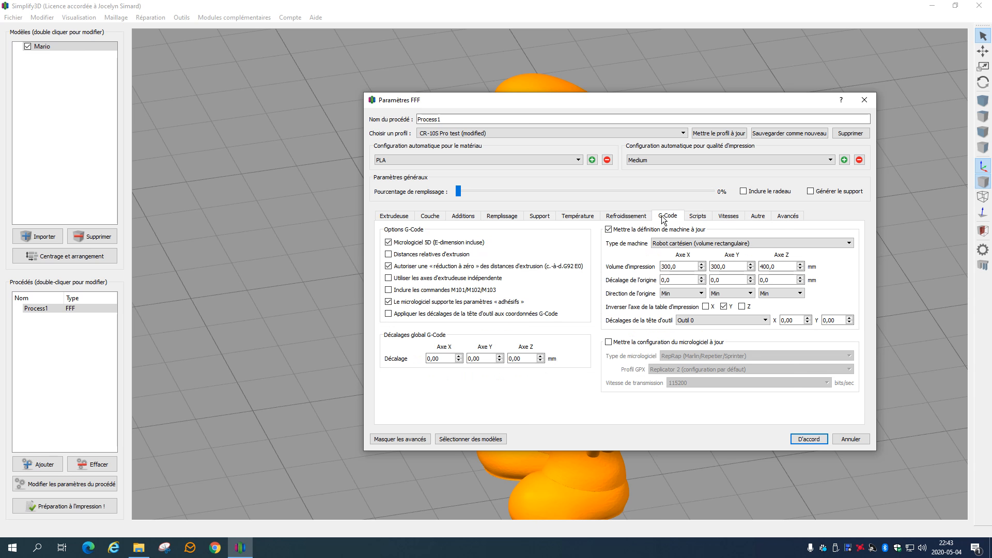
click(627, 217)
click(590, 215)
click(533, 215)
click(487, 217)
click(525, 216)
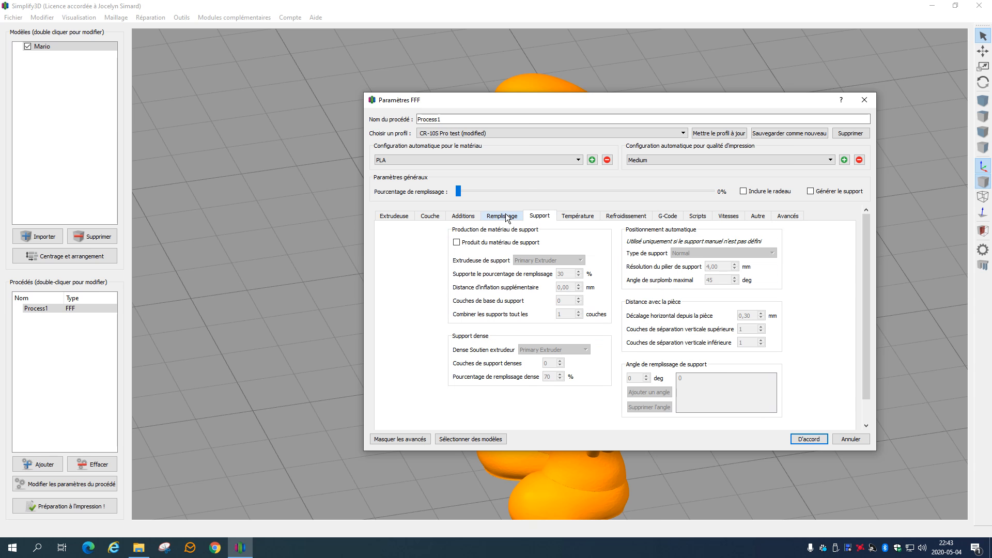
click(505, 217)
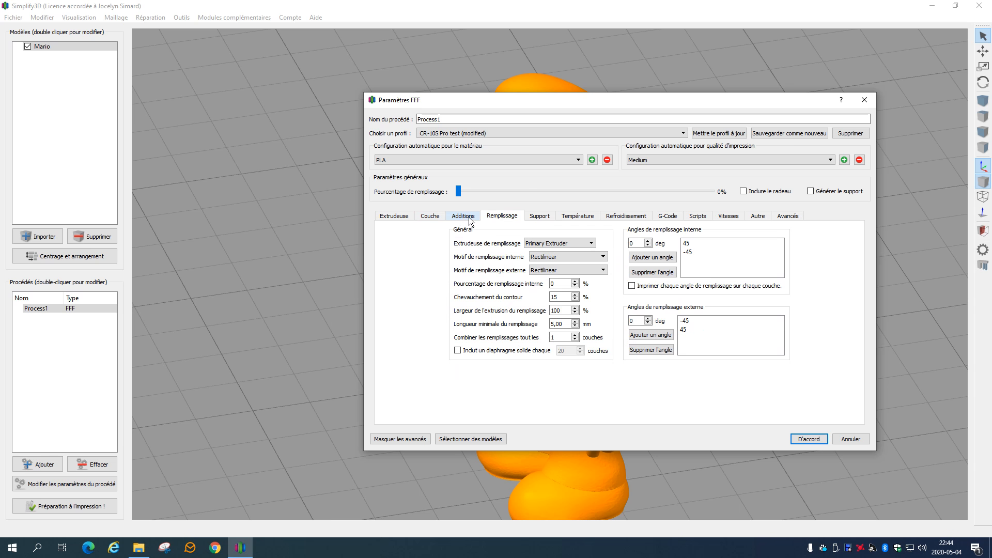
click(467, 220)
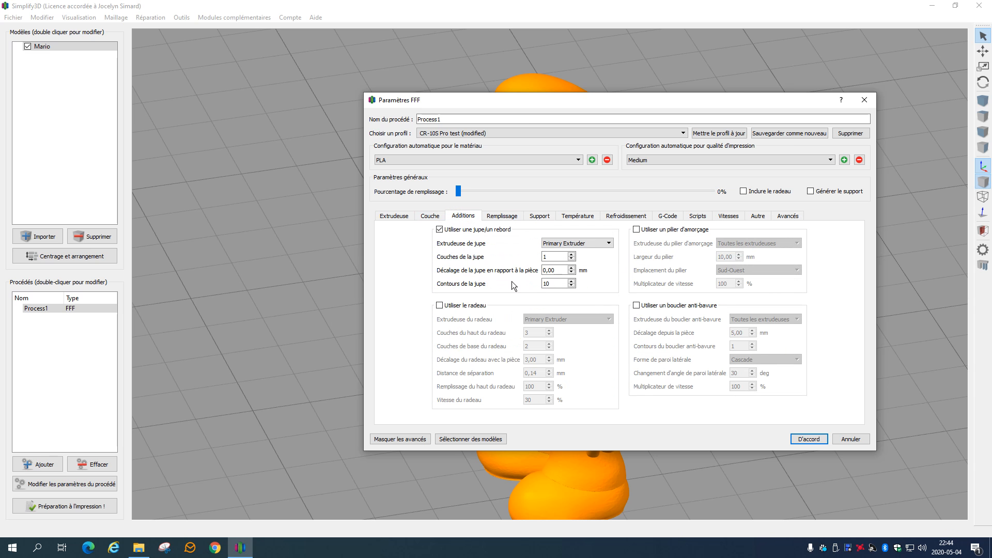
click(428, 217)
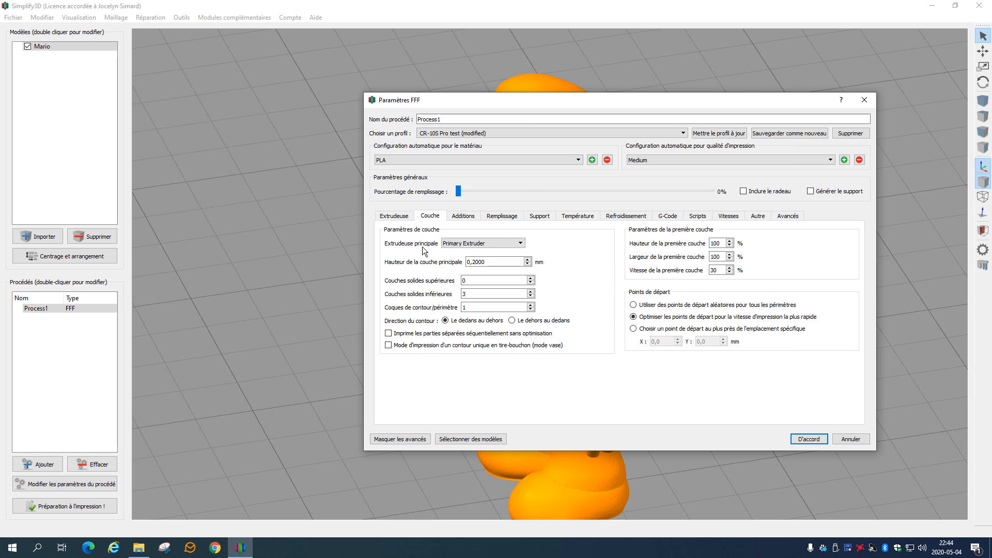
Step: Apply the Process1 settings and prepare the sliced Mario for a print preview
click(808, 439)
click(56, 508)
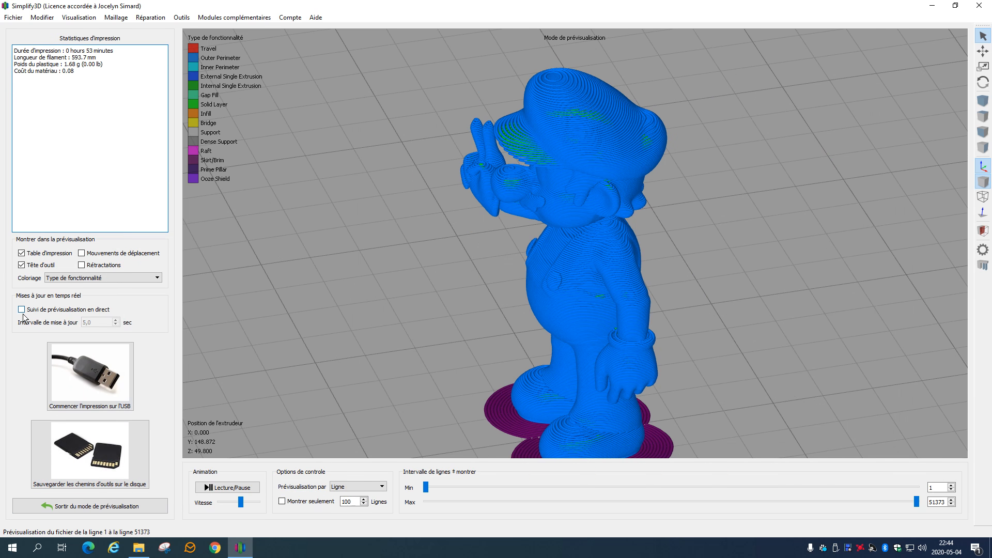
Step: Switch live preview tracking on and off to examine its effect on the print preview, and leave the preview
click(21, 310)
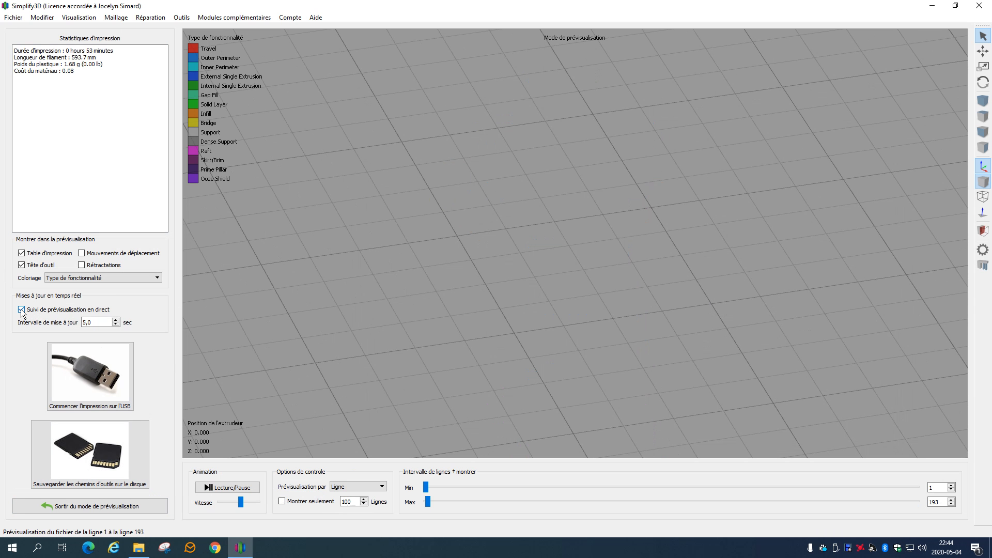
click(21, 310)
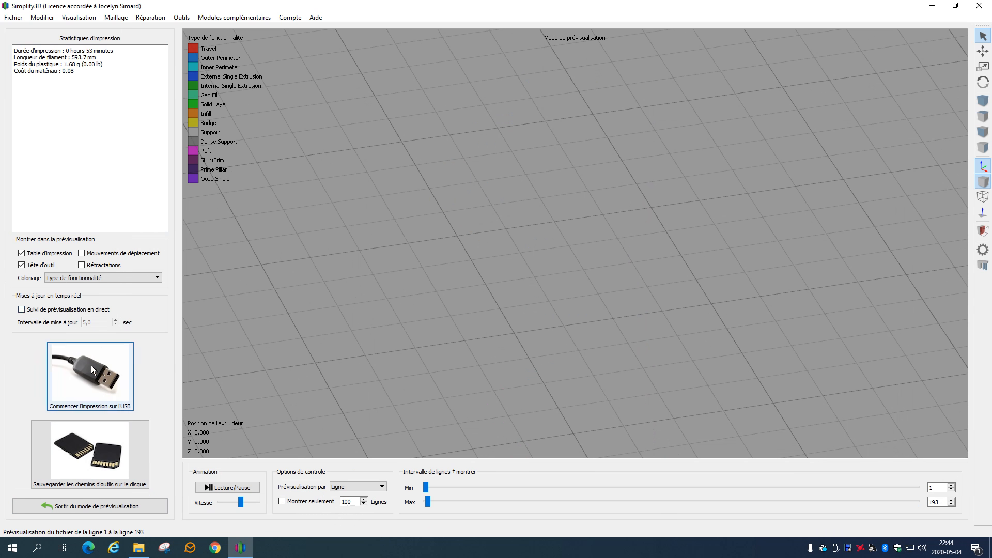
click(22, 310)
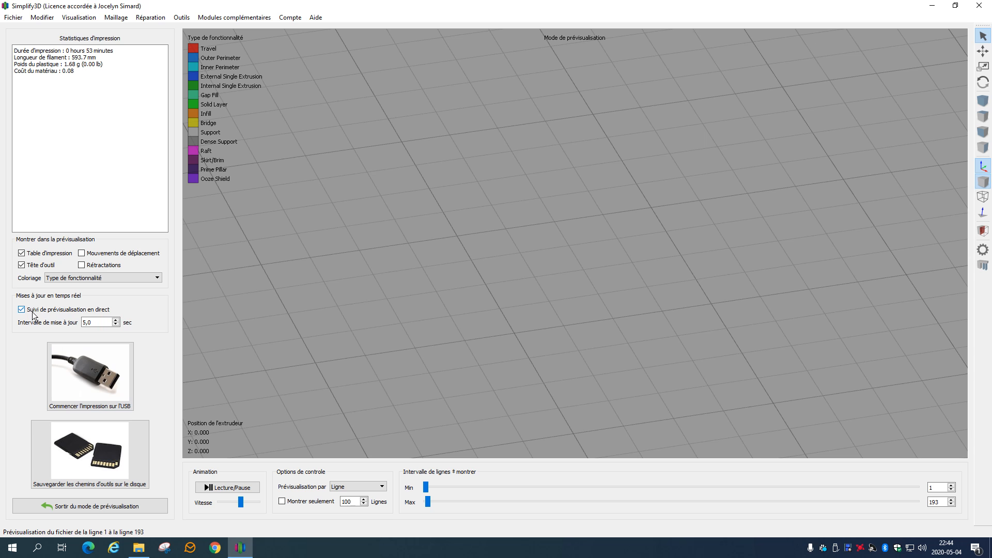
scroll(608, 288, down, 10)
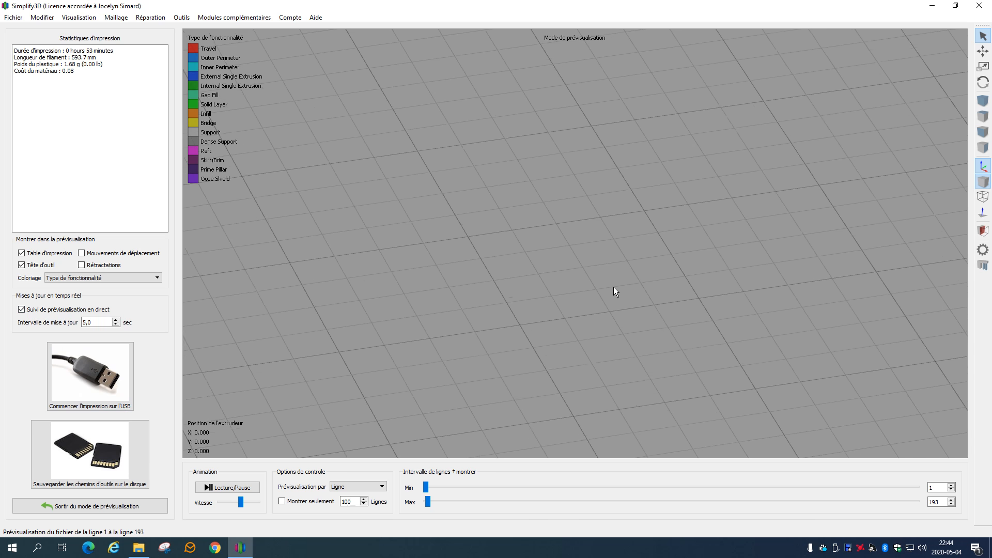
click(61, 311)
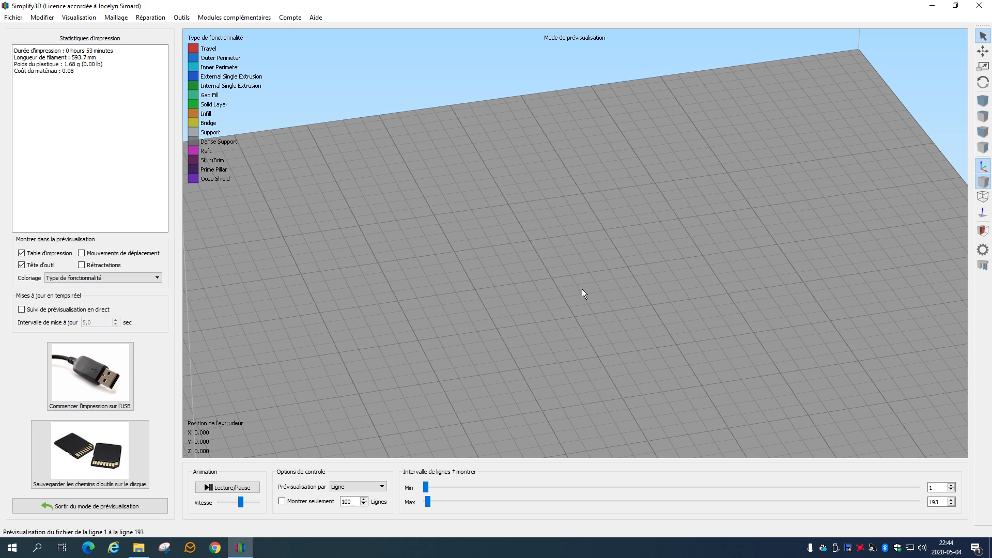
click(58, 309)
click(21, 309)
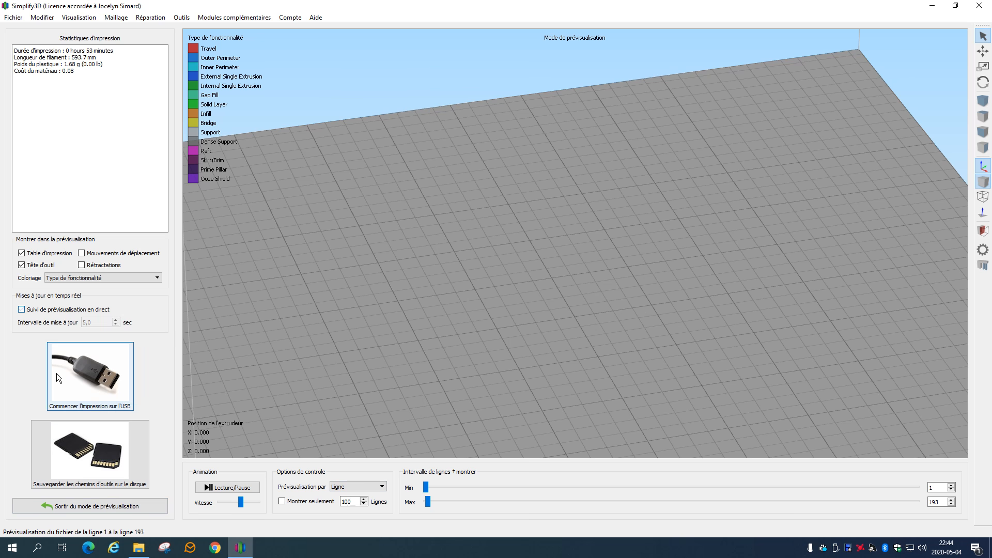
click(122, 501)
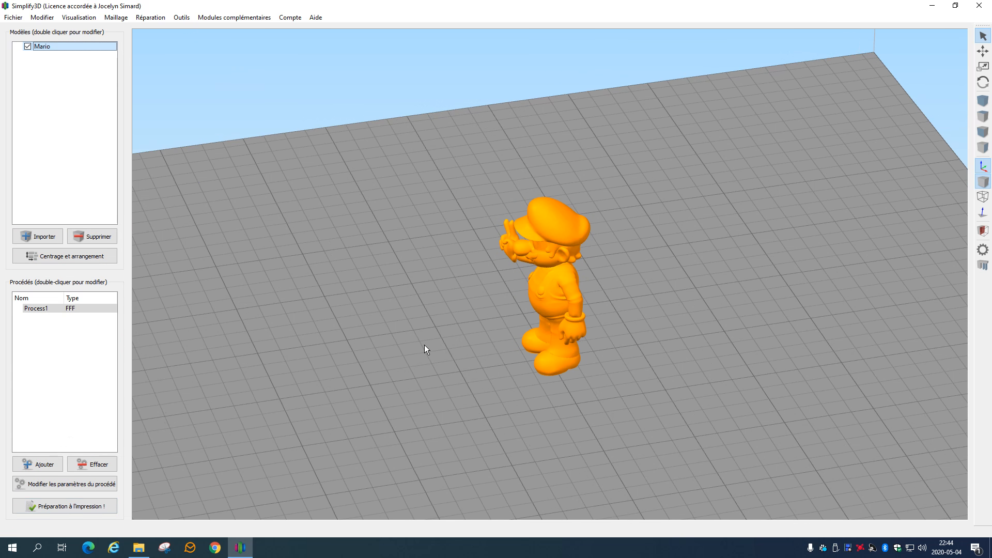
Step: Reopen Process1's settings and enable the raft in its additions
drag(498, 383, 482, 343)
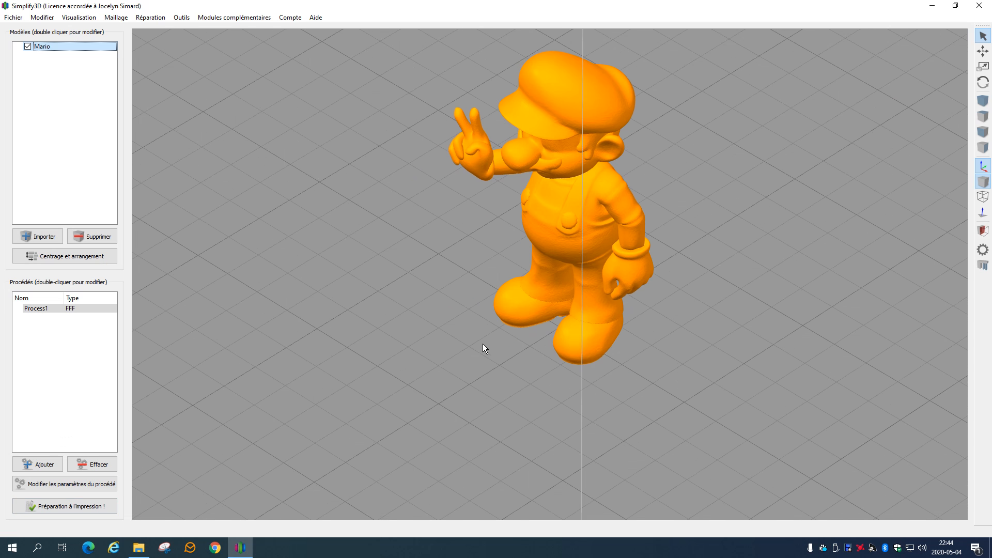
double_click(45, 309)
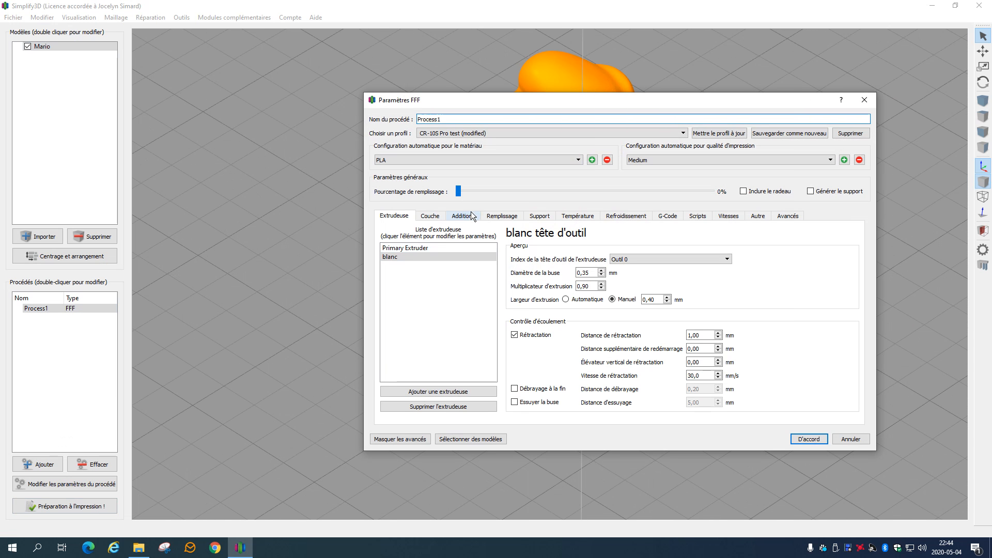
click(463, 215)
click(463, 305)
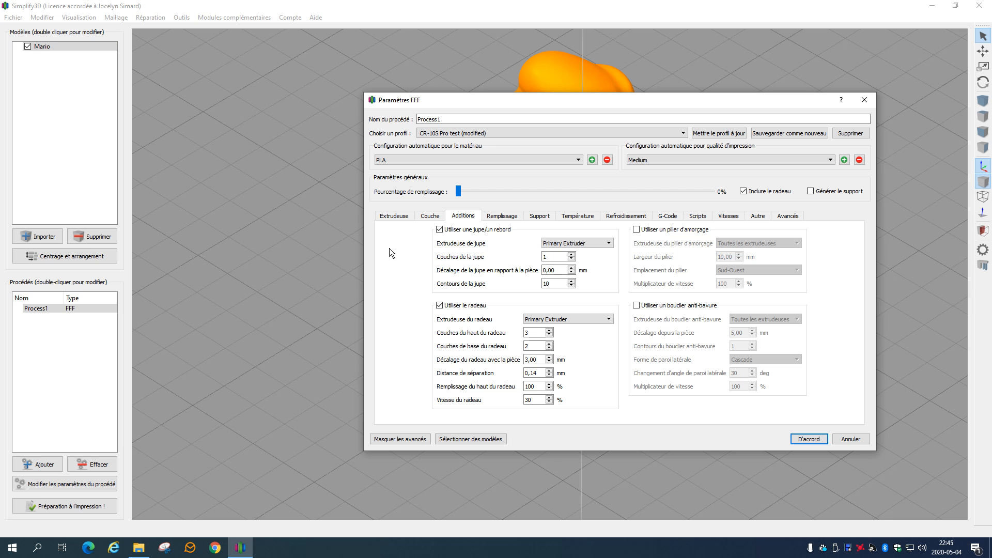
Step: Examine Process1's extruder, first-layer height and speed, and general speed settings, and return to the raft settings
click(393, 216)
click(438, 217)
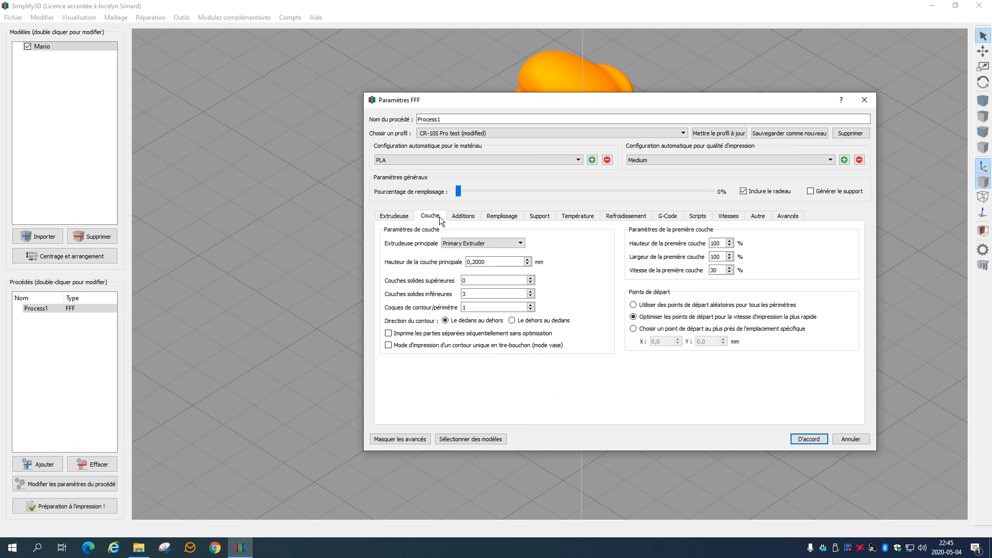
click(725, 243)
double_click(725, 243)
click(733, 218)
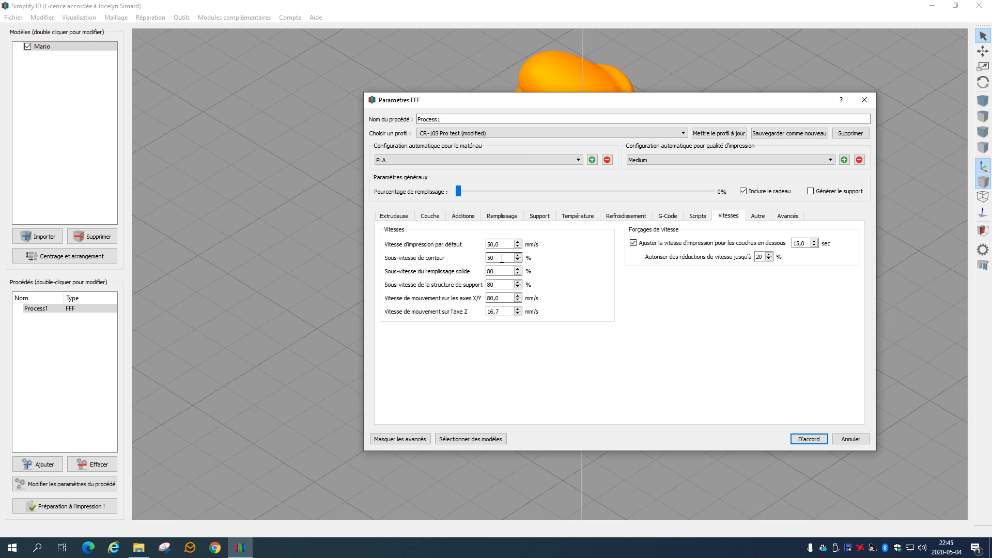
click(429, 215)
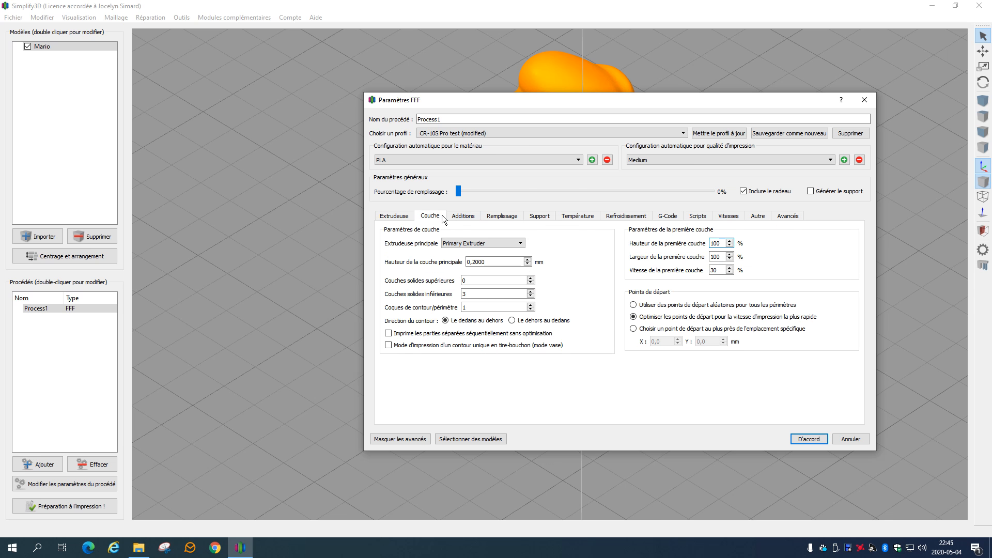
double_click(716, 270)
click(464, 215)
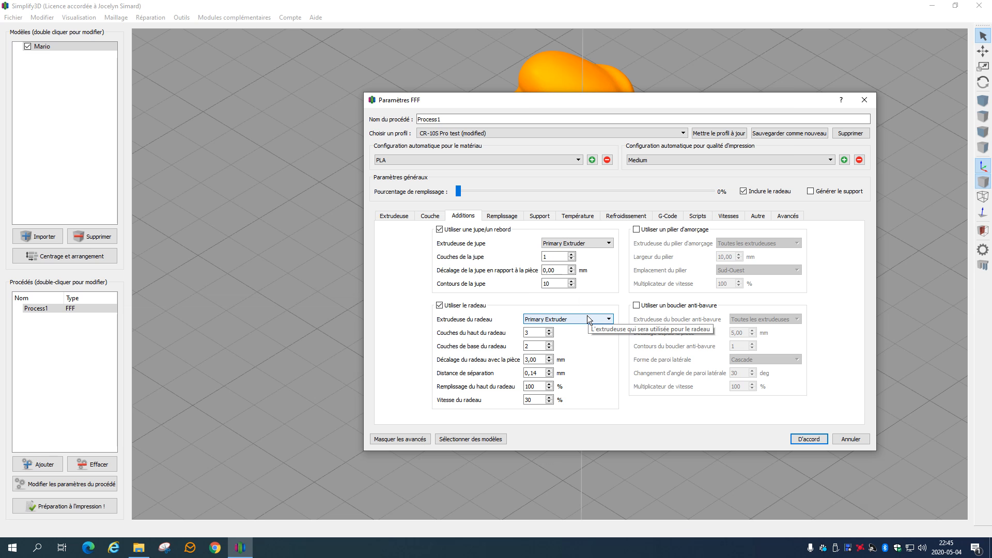
Step: Rename the blanc extruder as pva in Process1, checking the "pour vidéo simplify3d" folder in File Explorer along the way
click(395, 219)
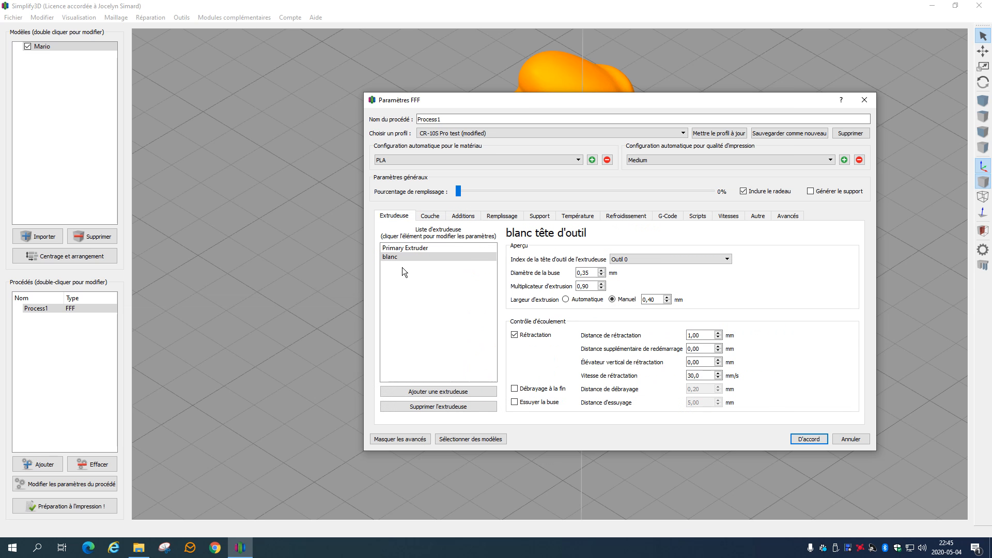
double_click(398, 256)
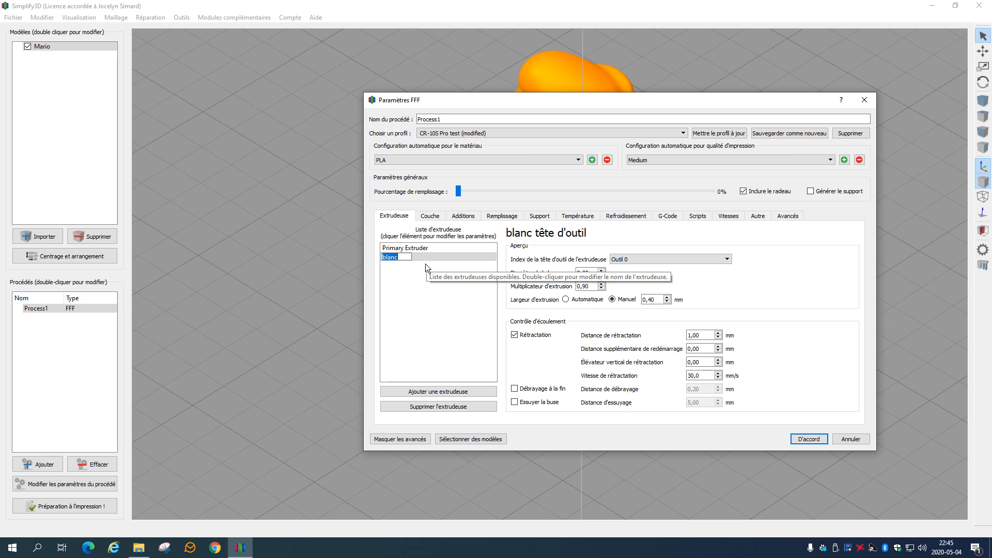
click(140, 549)
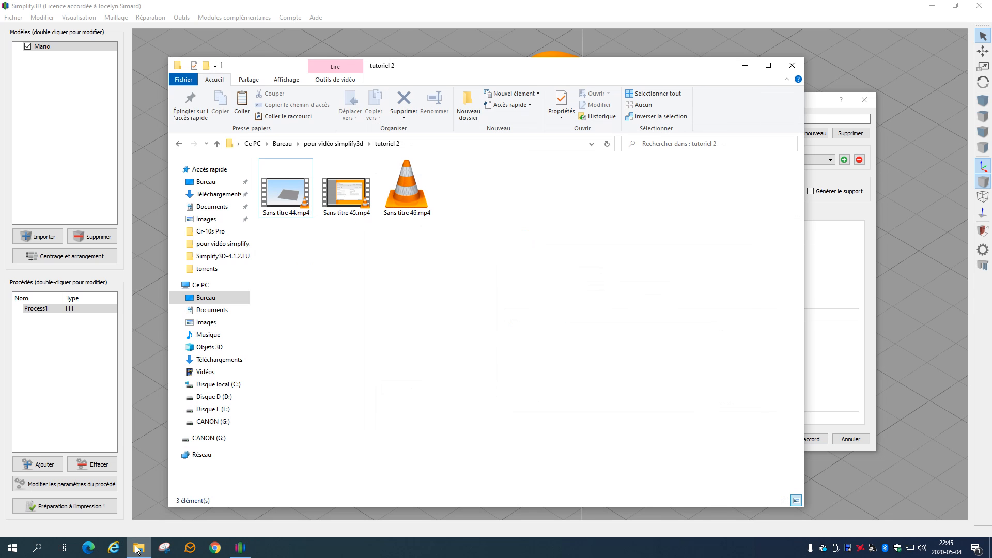
click(331, 143)
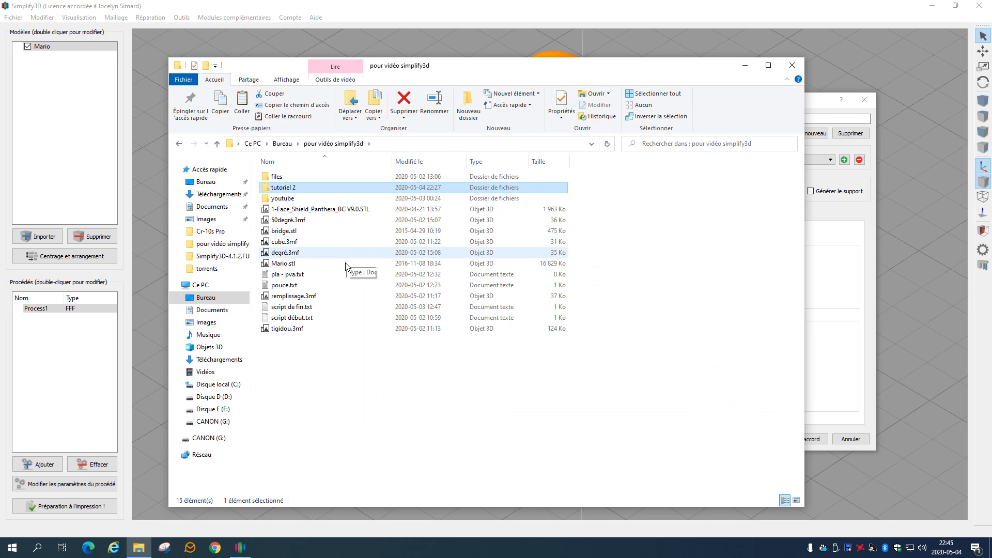
click(744, 68)
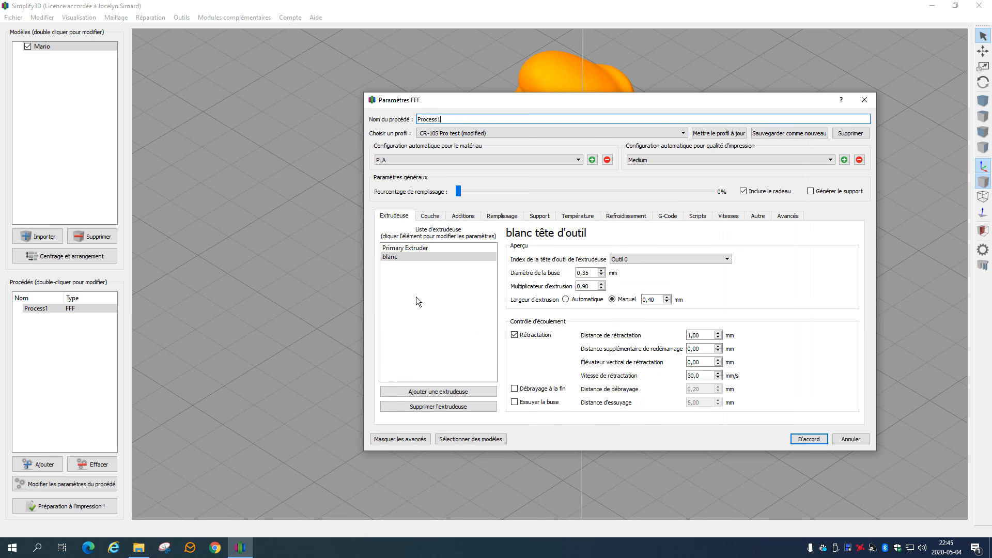
click(414, 247)
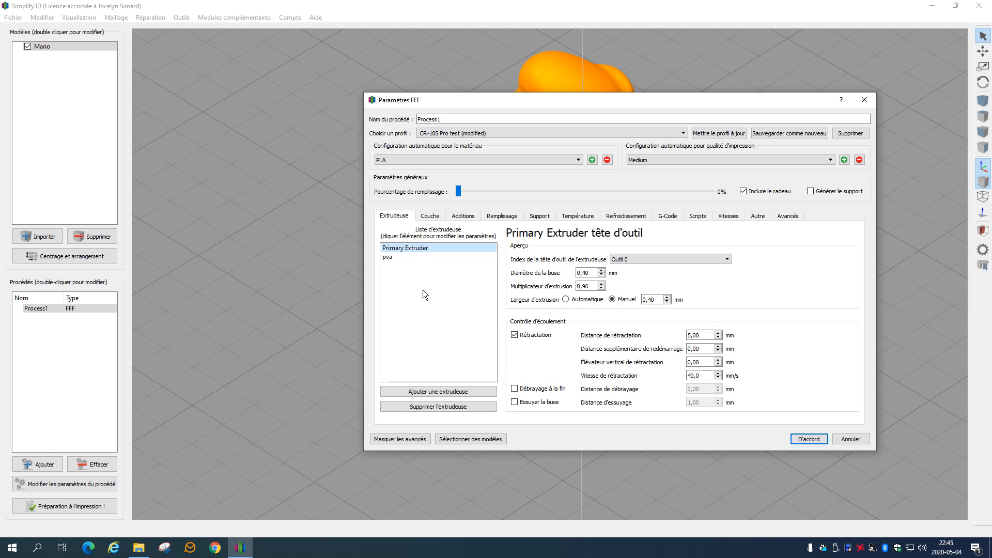
click(404, 257)
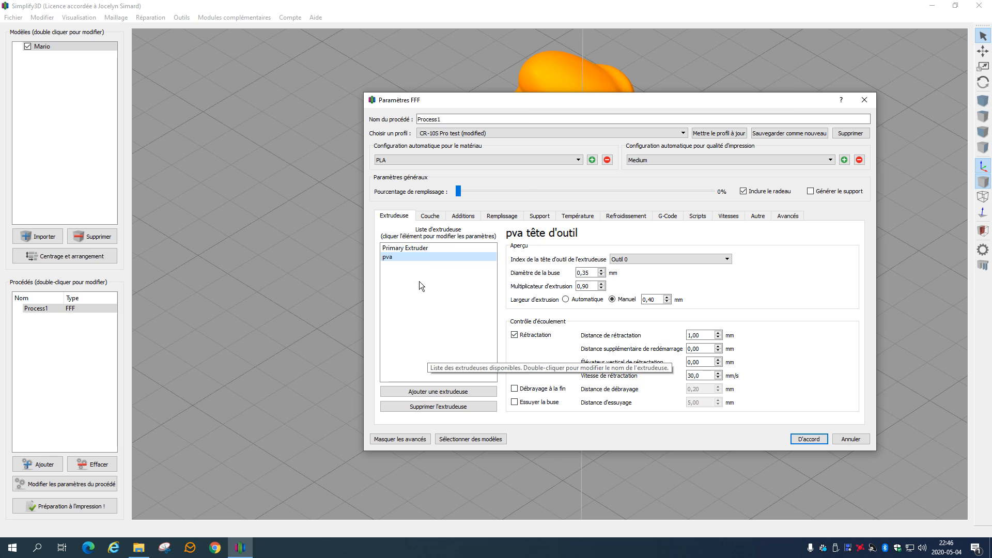
Step: Choose the extruder that prints the raft in Process1 and apply the settings
click(464, 216)
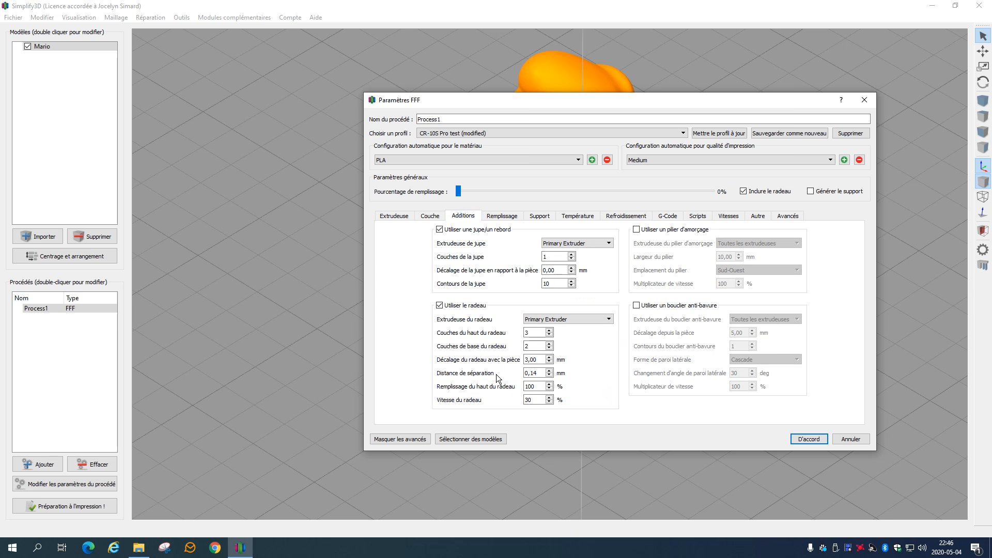
click(549, 320)
click(551, 334)
click(799, 437)
Step: Preview the sliced Mario and examine the raft and brim around its feet up close
click(91, 509)
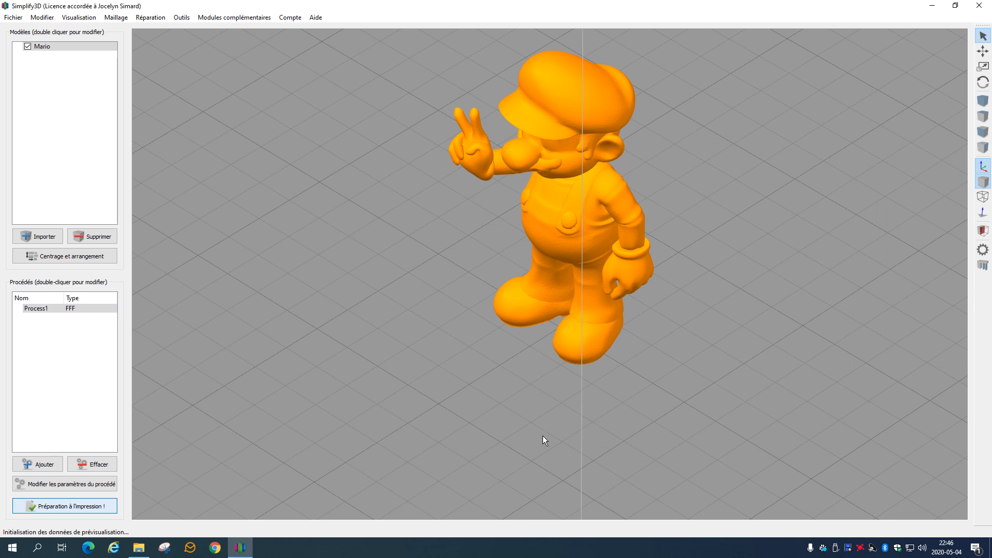
scroll(652, 384, up, 5)
drag(655, 391, 651, 353)
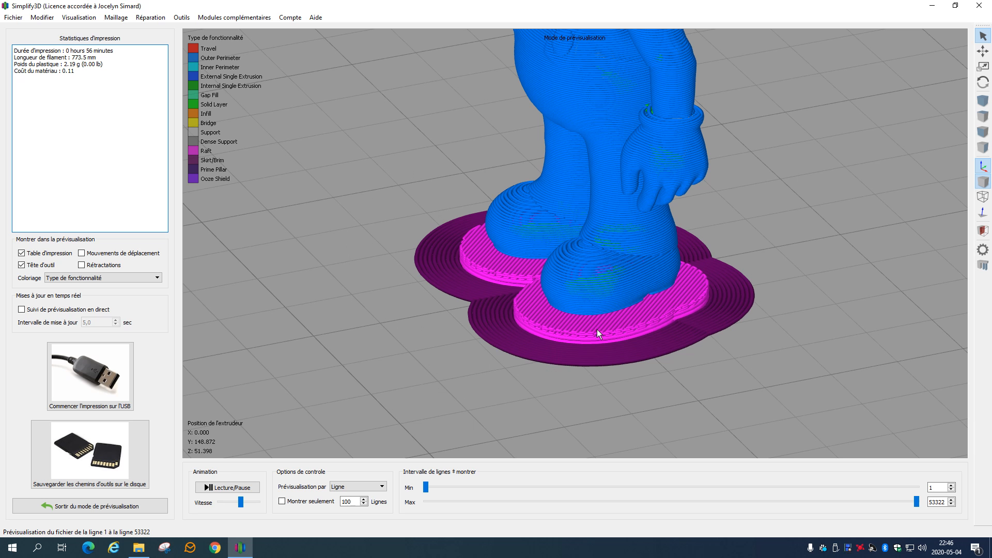
Step: Set Process1's raft extruder to Primary Extruder and apply the settings
click(117, 506)
click(45, 310)
double_click(45, 312)
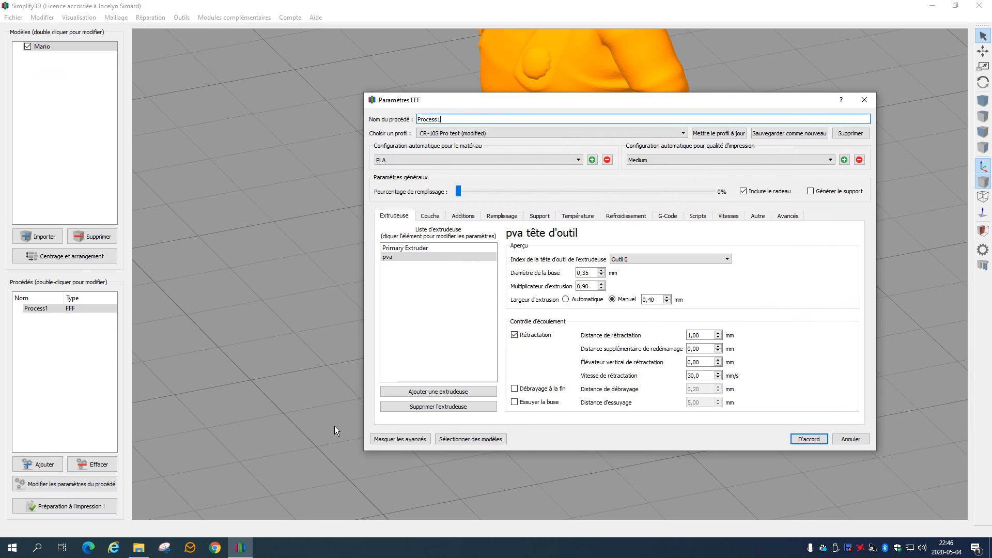
click(463, 216)
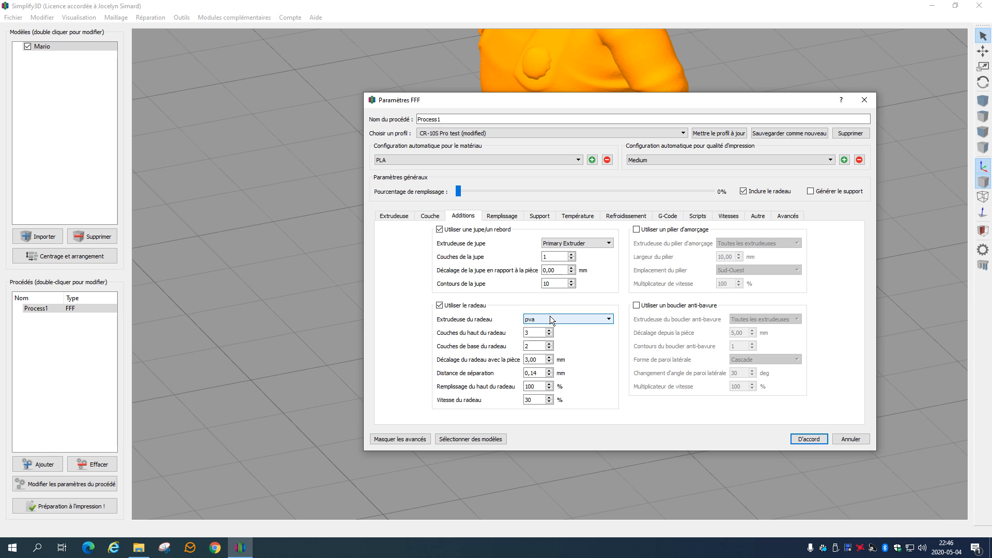
click(549, 316)
click(538, 327)
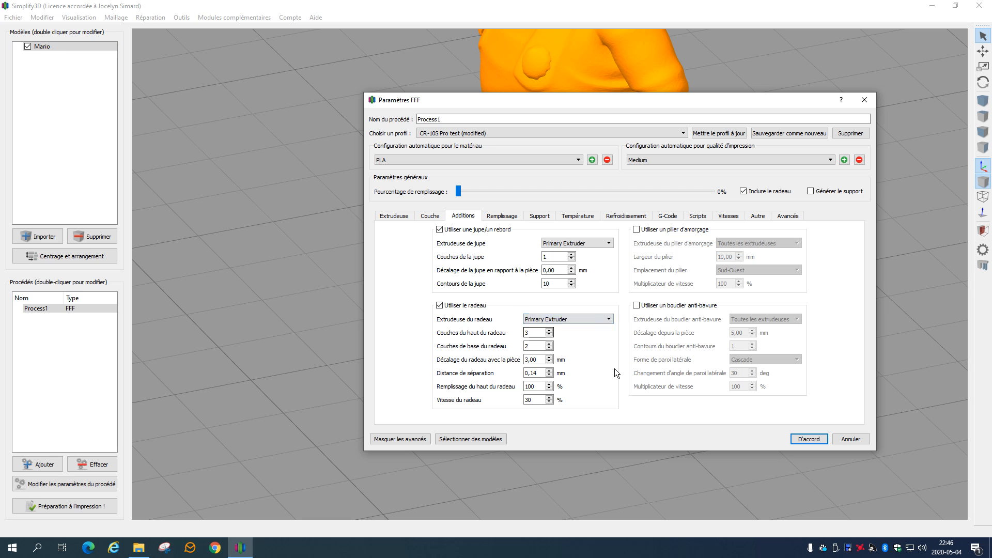
click(566, 319)
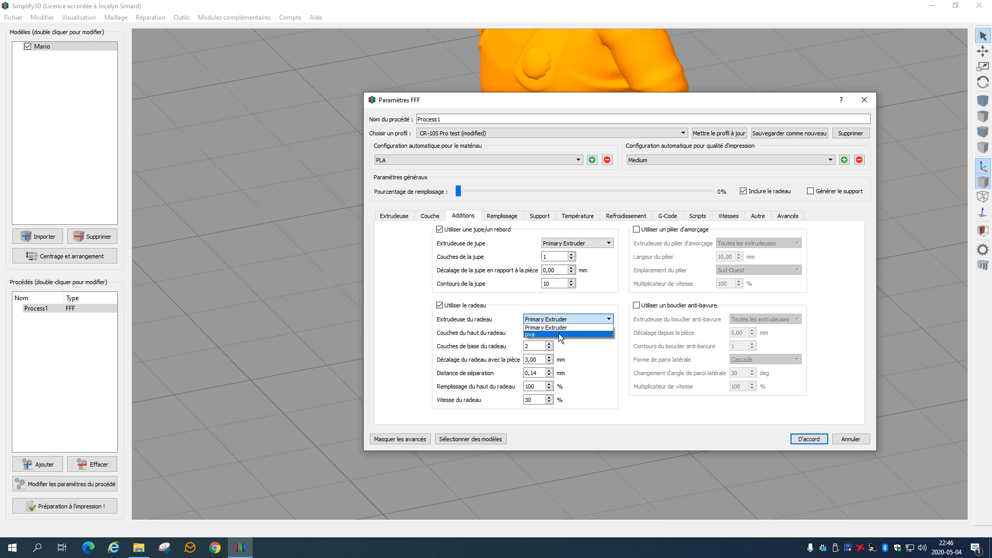
click(558, 327)
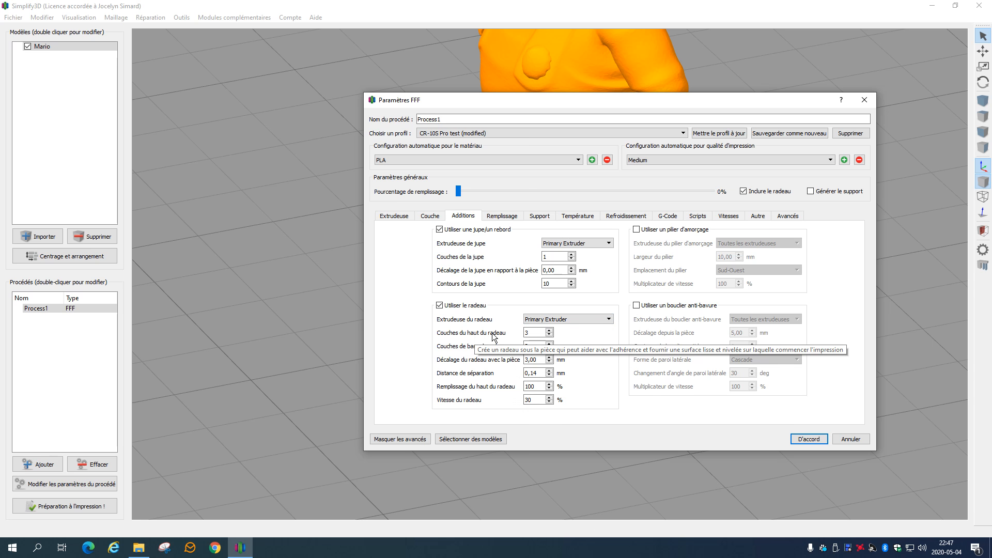
click(807, 438)
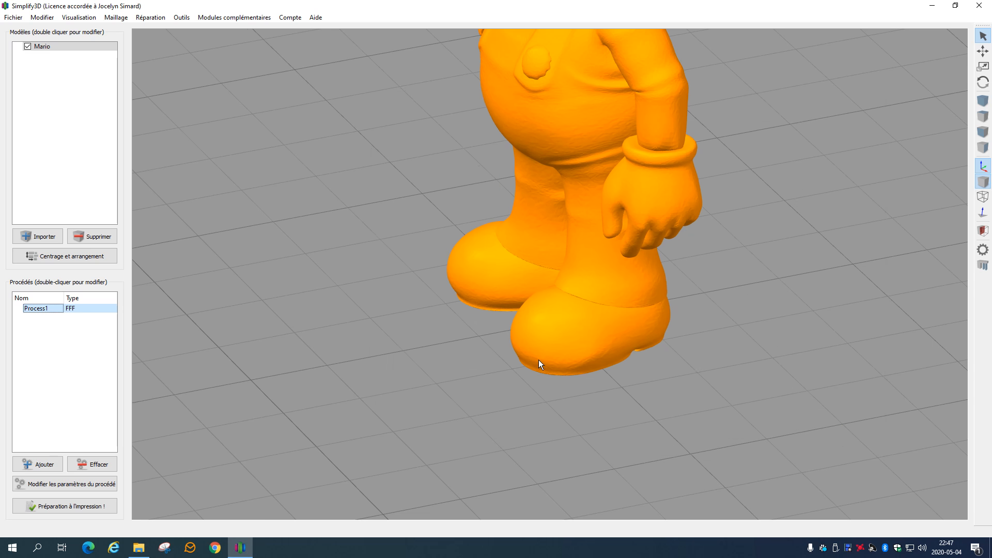
Step: Preview the sliced Mario, examine the raft around its feet, and step the displayed lines back to the first brim lines
scroll(547, 423, up, 5)
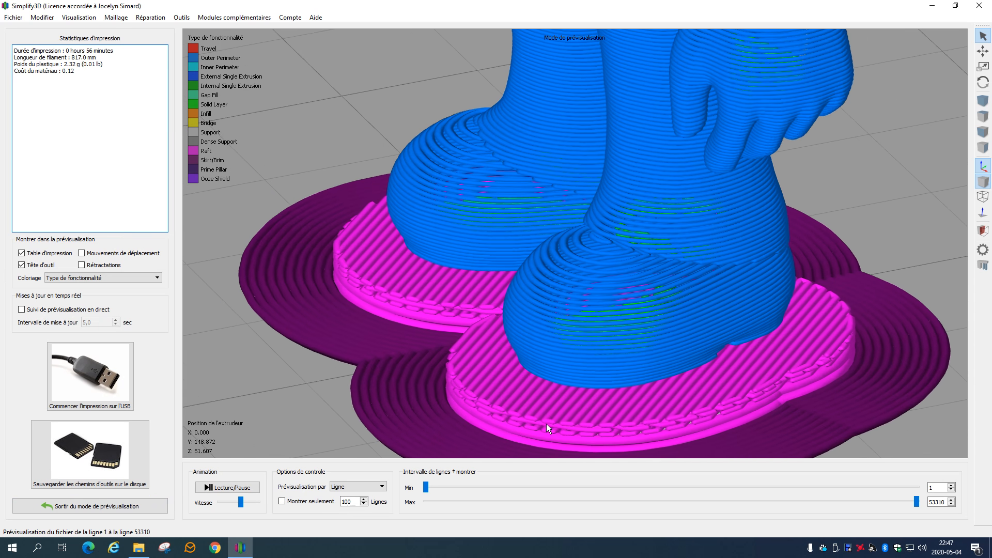
scroll(559, 313, down, 2)
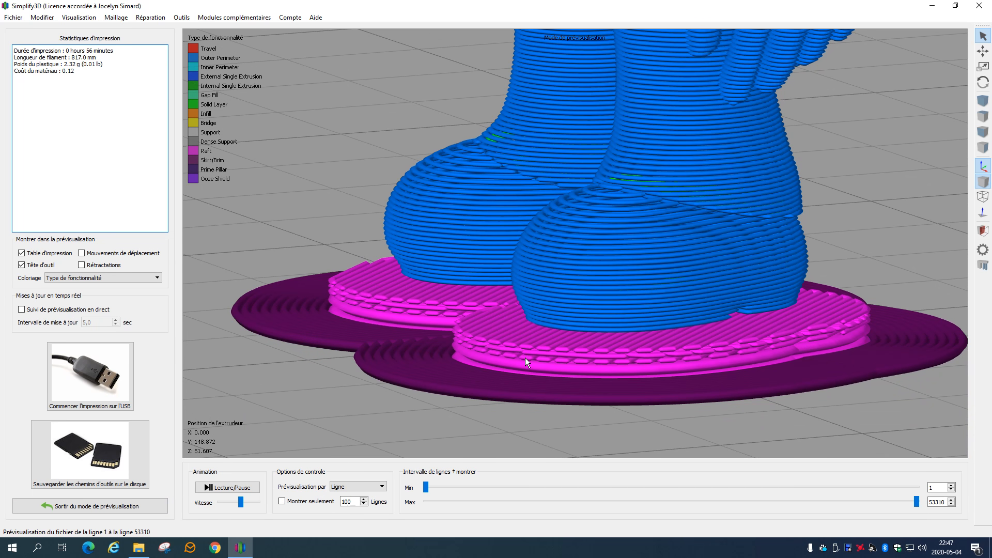
drag(916, 498, 447, 505)
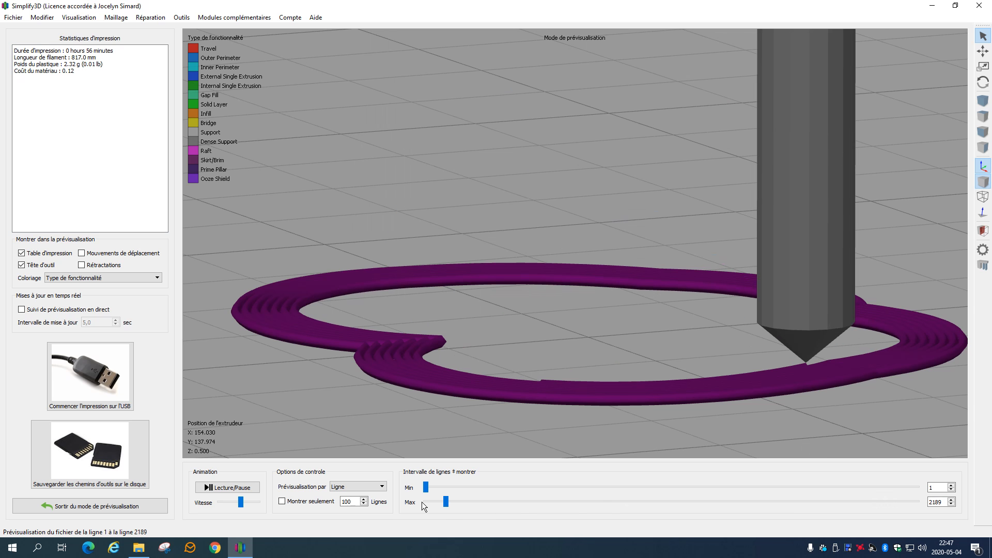
click(91, 504)
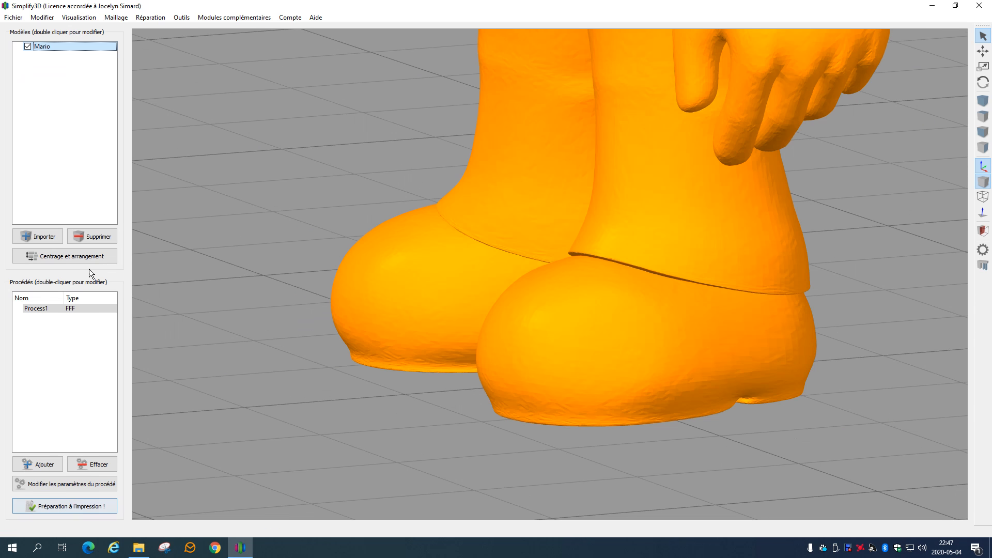
Step: Replace the Mario model with cube.3mf from the "pour vidéo simplify3d" folder
click(97, 236)
click(39, 236)
click(383, 174)
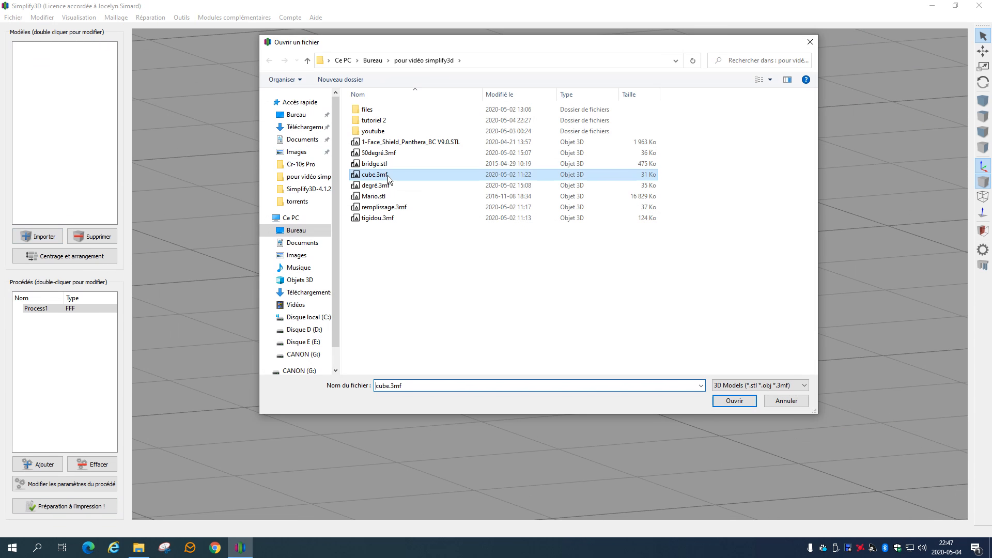
double_click(389, 178)
drag(526, 319, 430, 345)
Step: Preview the sliced cube and step through its lines to examine the raft's base and top layers
click(95, 506)
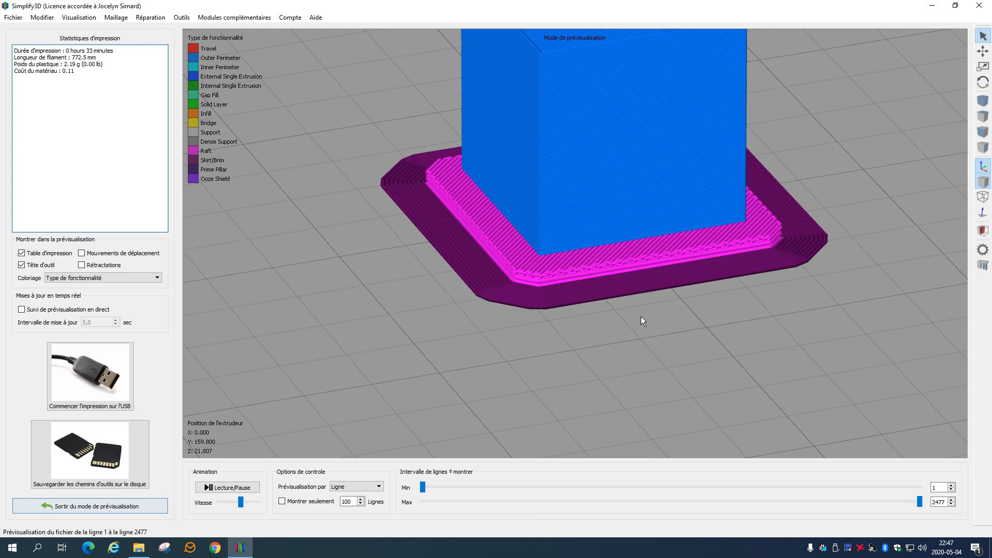
drag(919, 501, 517, 510)
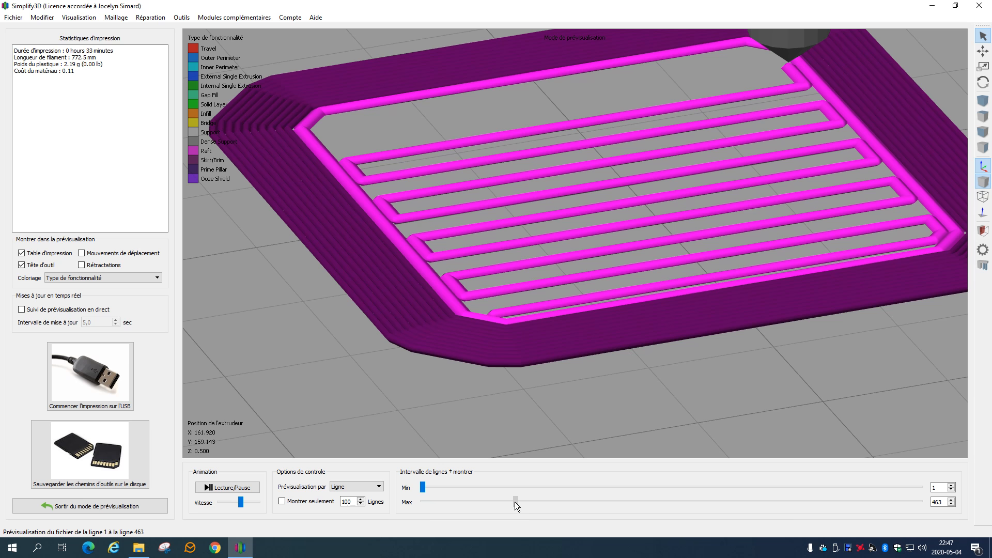
drag(514, 501, 630, 489)
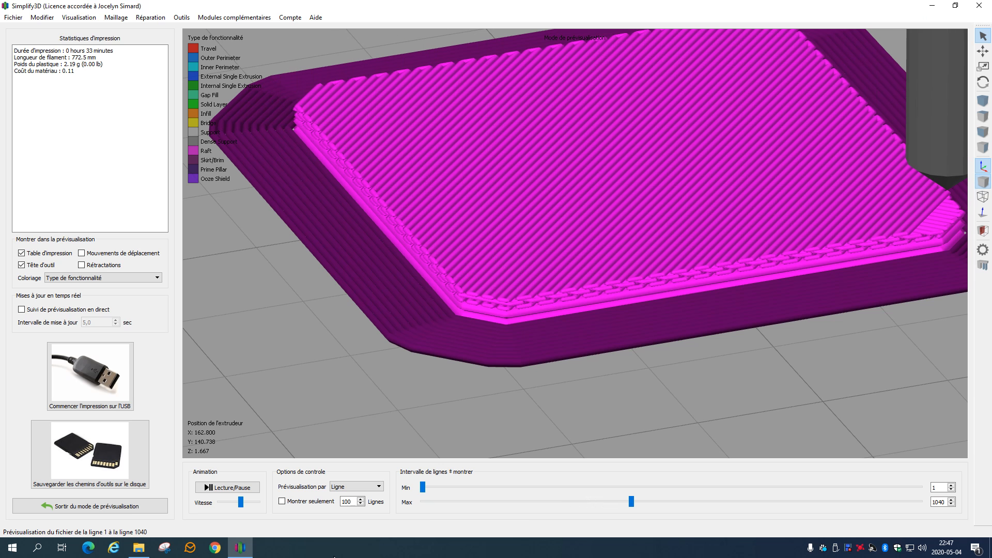
Step: Increase Process1's number of raft base layers and preview the cube's raft line by line
click(137, 504)
double_click(89, 309)
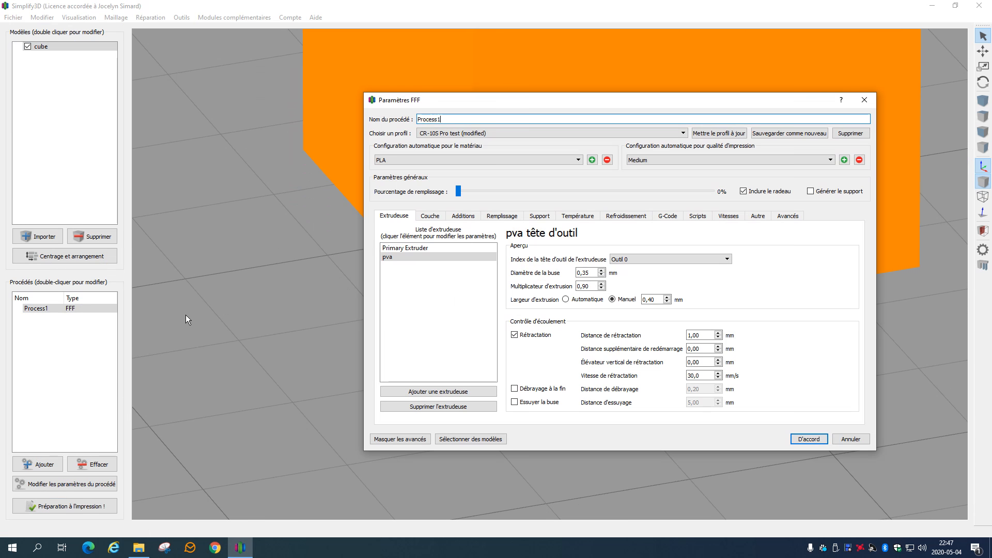
click(463, 216)
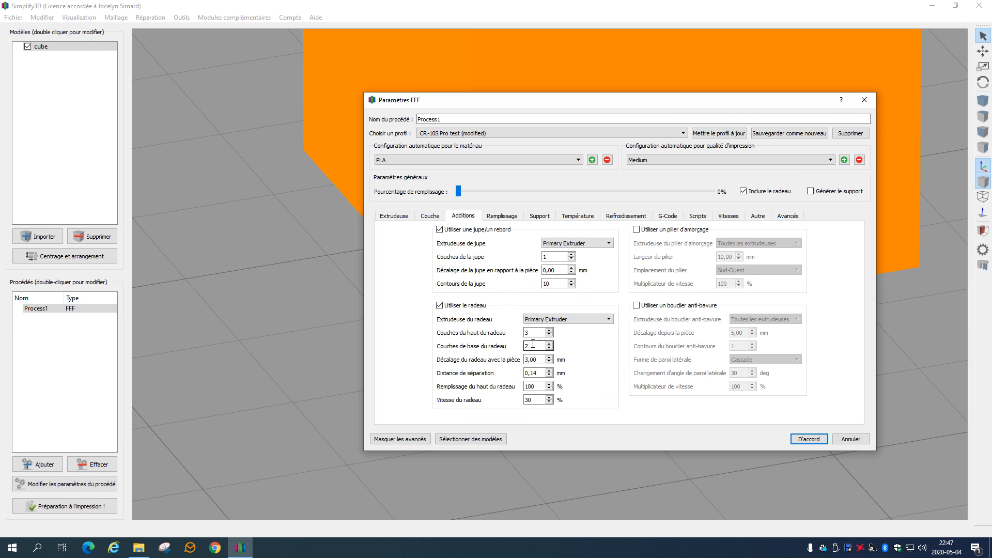
drag(534, 345, 478, 368)
click(809, 439)
click(65, 506)
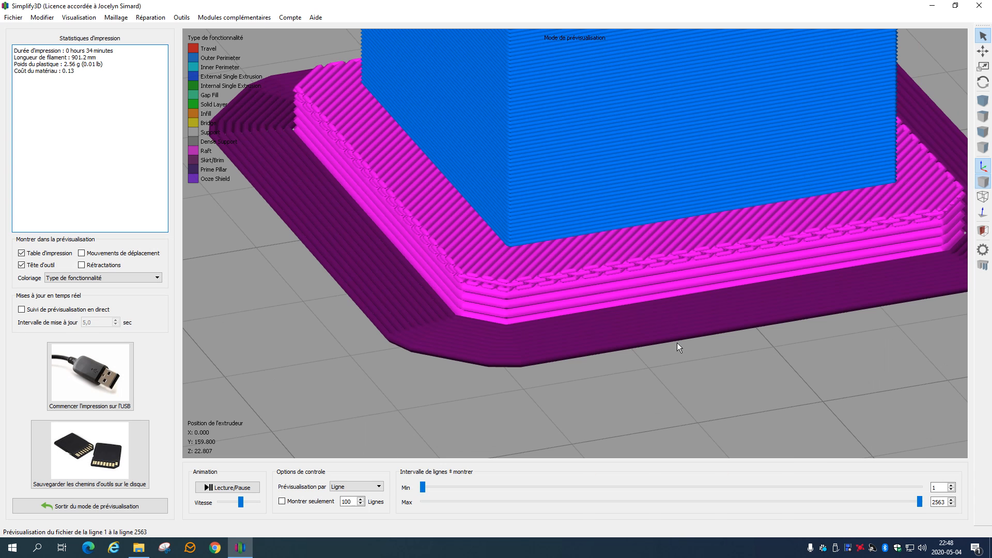
drag(920, 501, 515, 504)
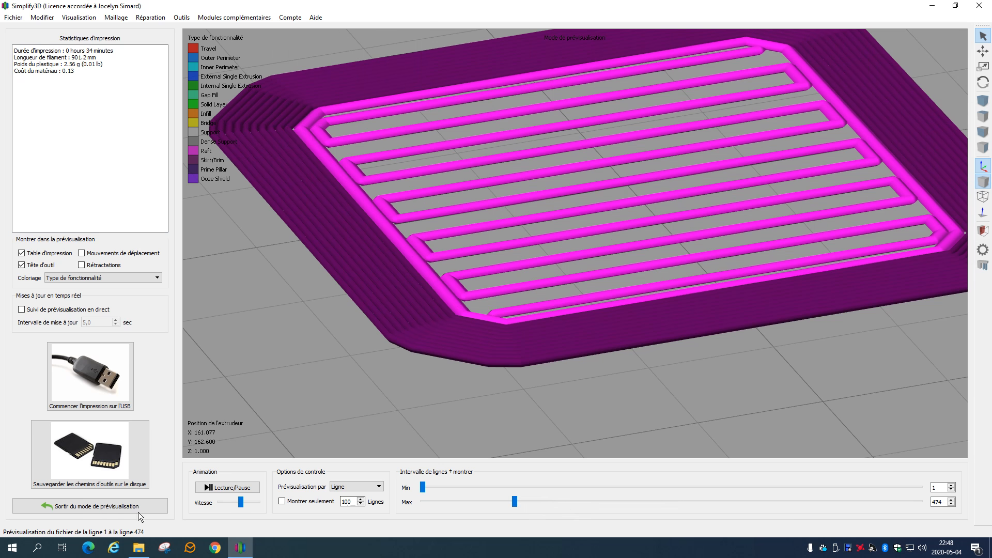
Step: Set the raft's base layers to 2 and its offset from the part to 0 mm, and preview the cube
click(125, 507)
double_click(42, 310)
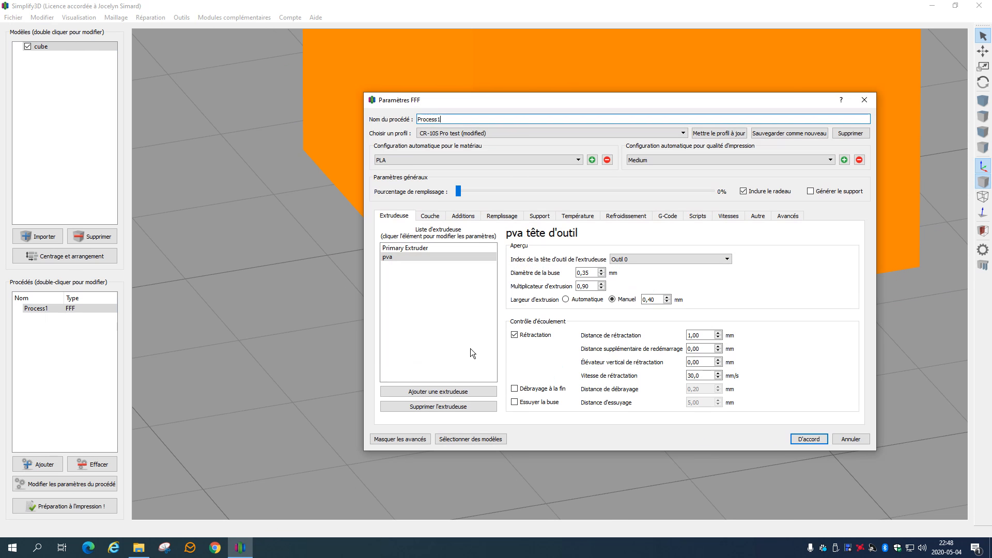
click(461, 216)
click(549, 350)
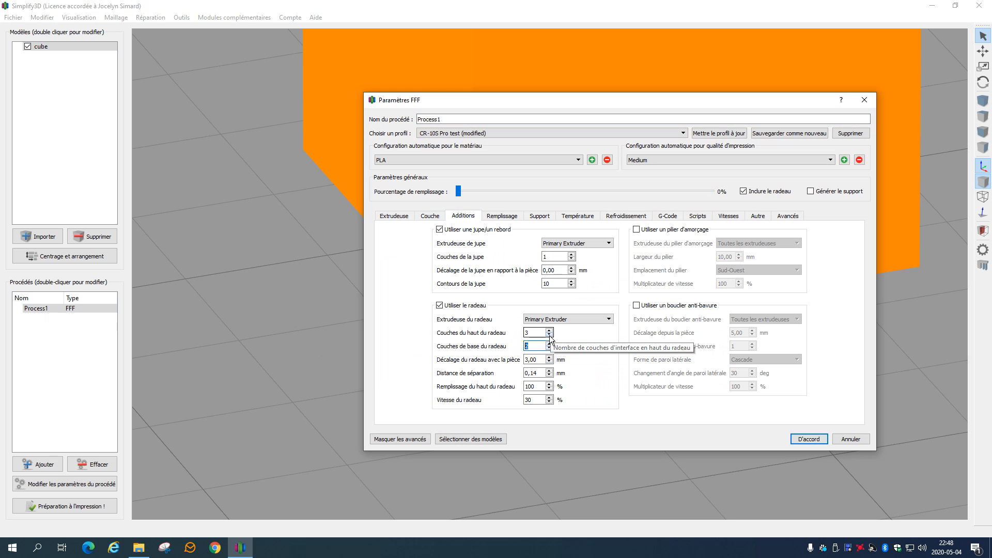
double_click(540, 361)
text(0)
click(807, 440)
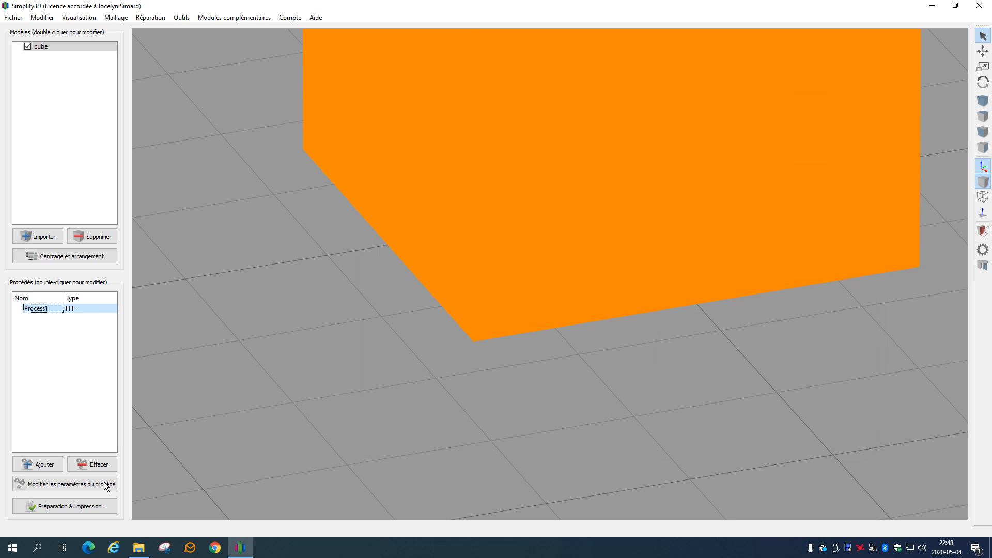
click(53, 505)
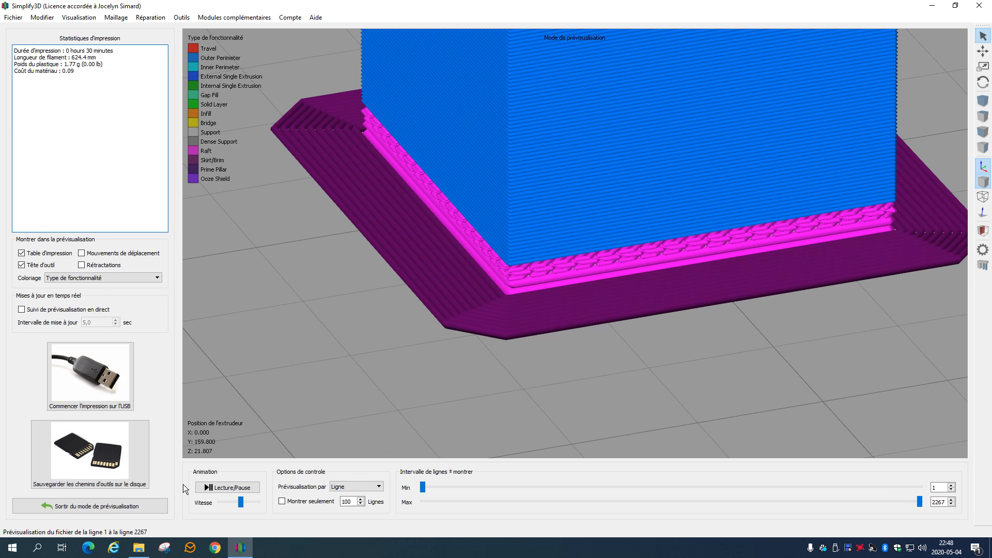
Step: Disable the skirt/brim in Process1 and apply the settings
click(139, 505)
double_click(75, 305)
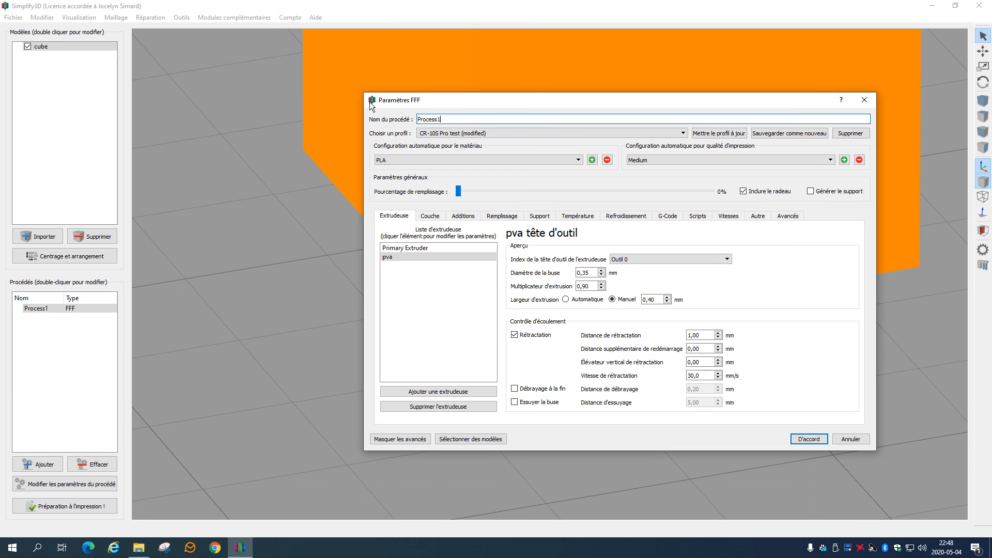
click(463, 216)
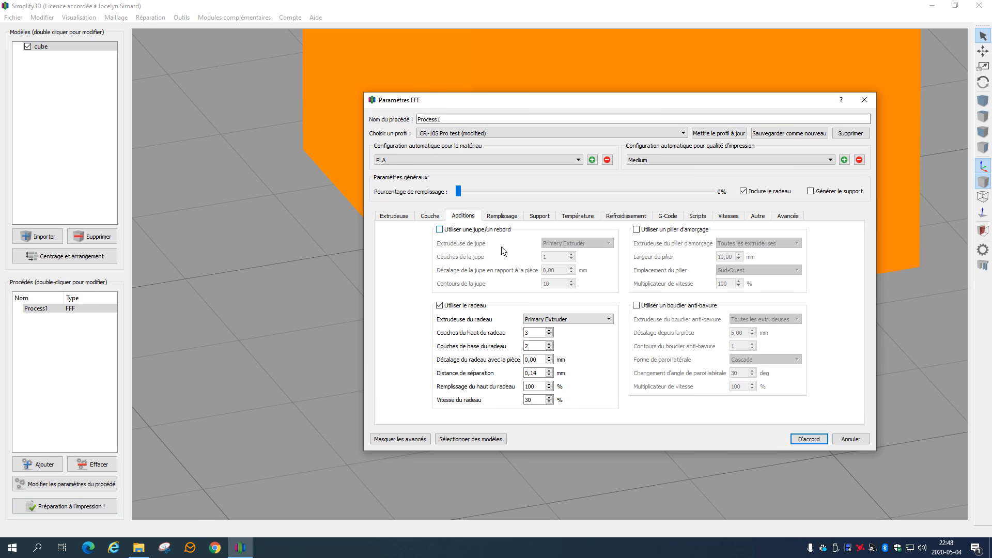
click(807, 439)
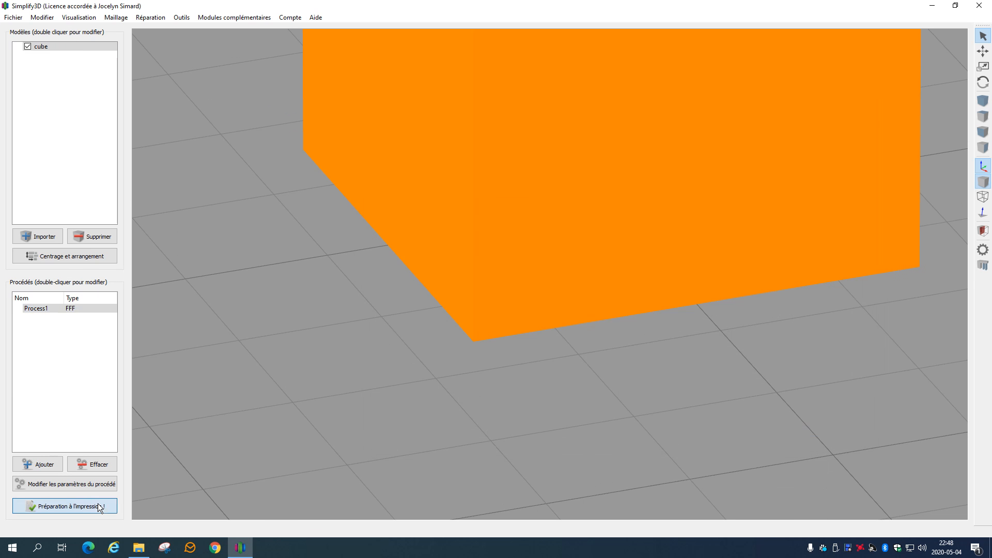
Step: Preview the cube without its brim and examine the separation between the raft and the part from the side
click(96, 505)
drag(561, 253, 568, 250)
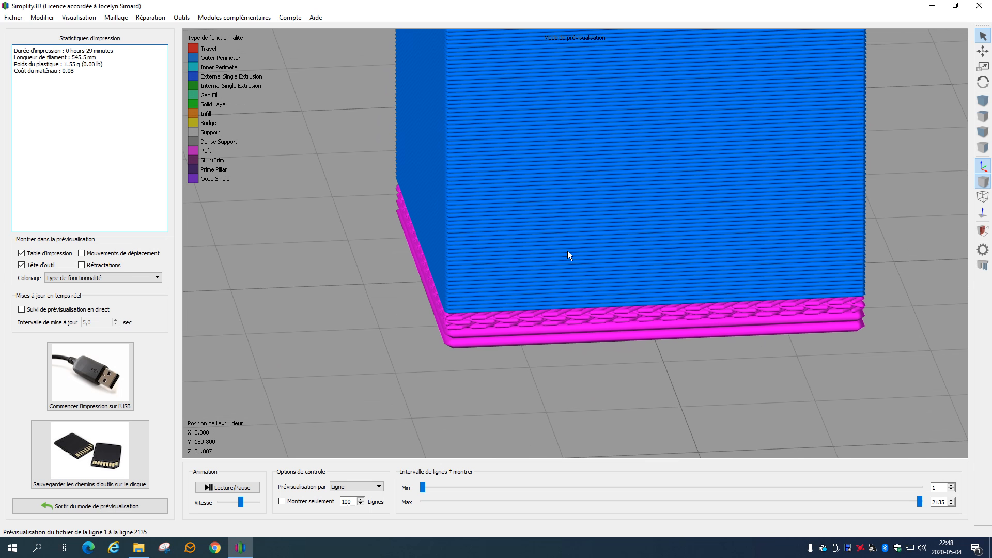
drag(919, 503, 833, 500)
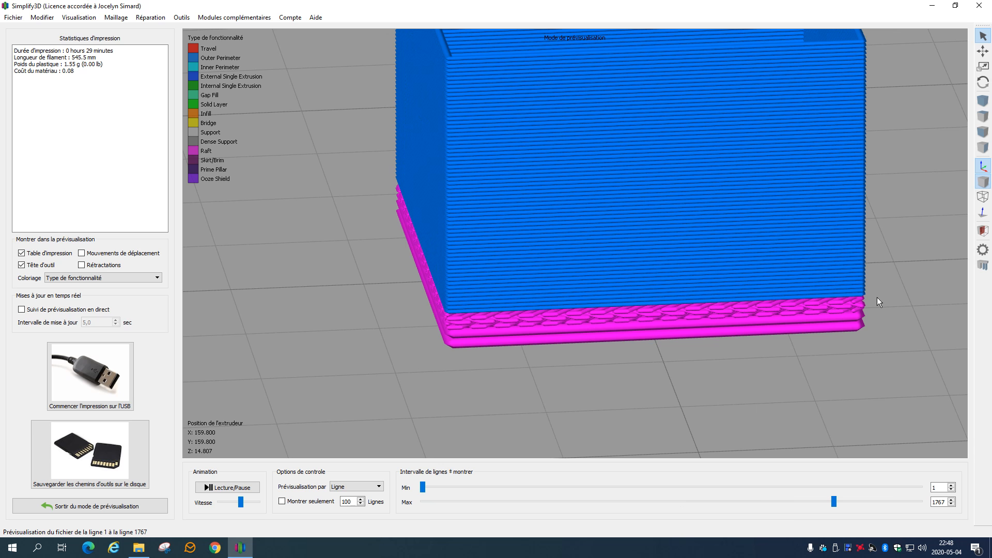
drag(852, 300, 817, 282)
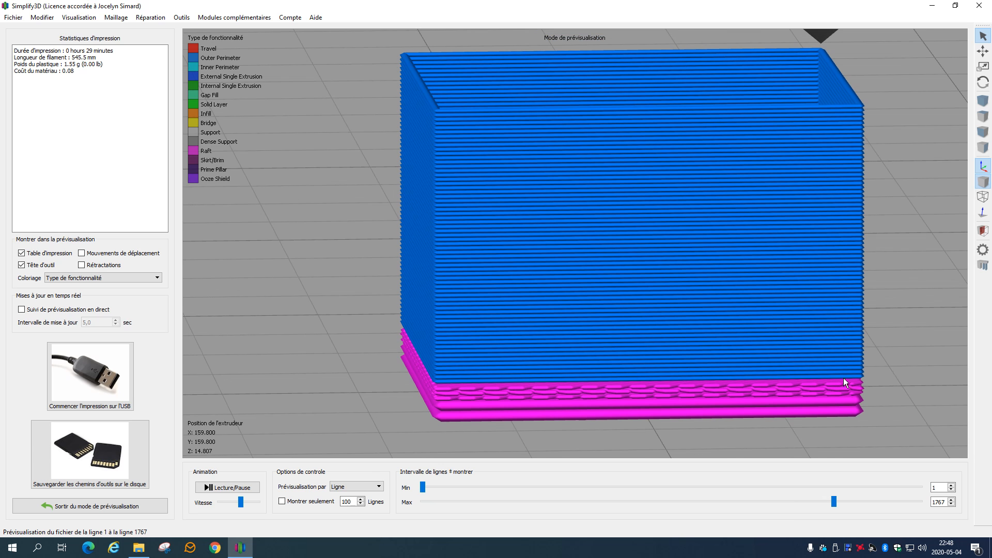
drag(859, 382, 674, 349)
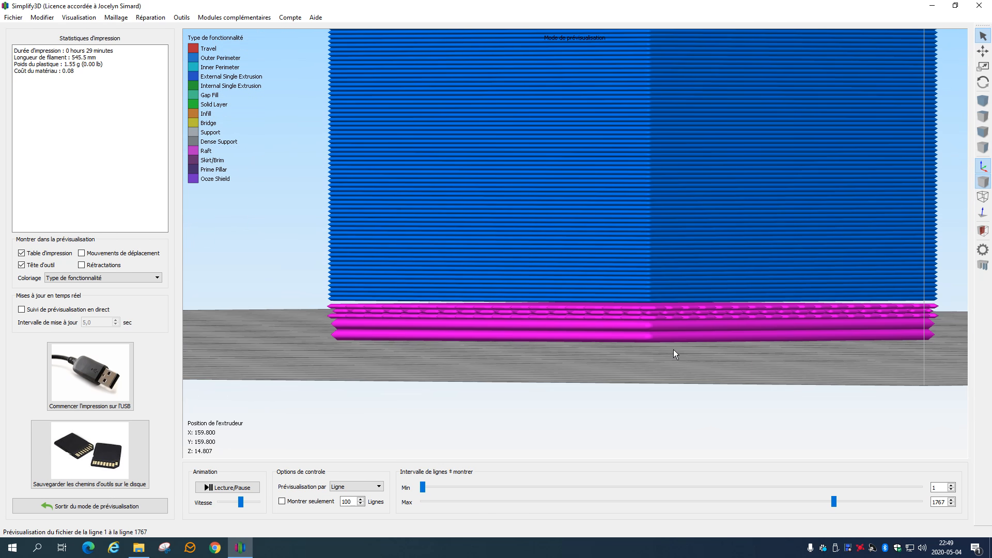
drag(372, 322, 581, 365)
Step: Set the raft's offset from the part to 5 mm in Process1 and preview the cube
click(88, 506)
double_click(100, 306)
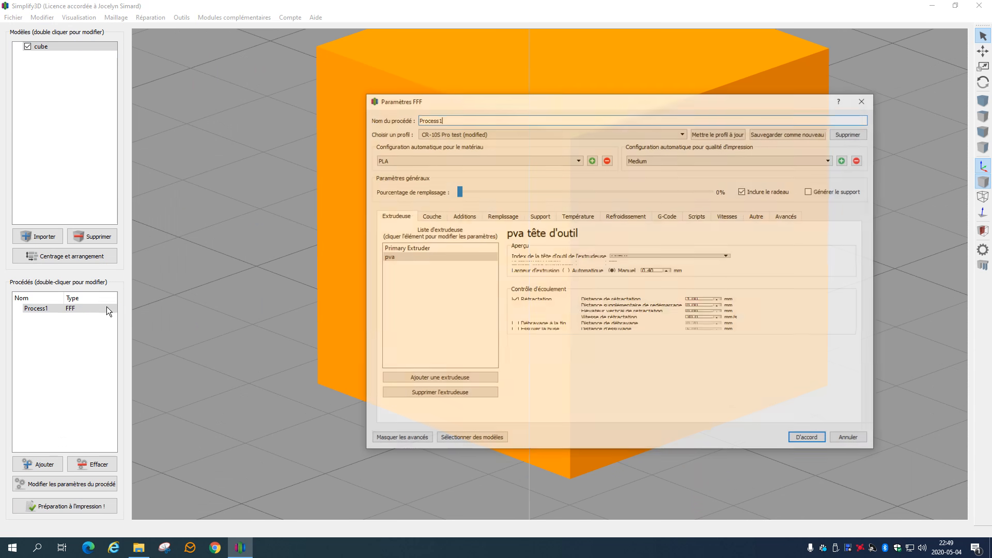
click(465, 217)
click(532, 360)
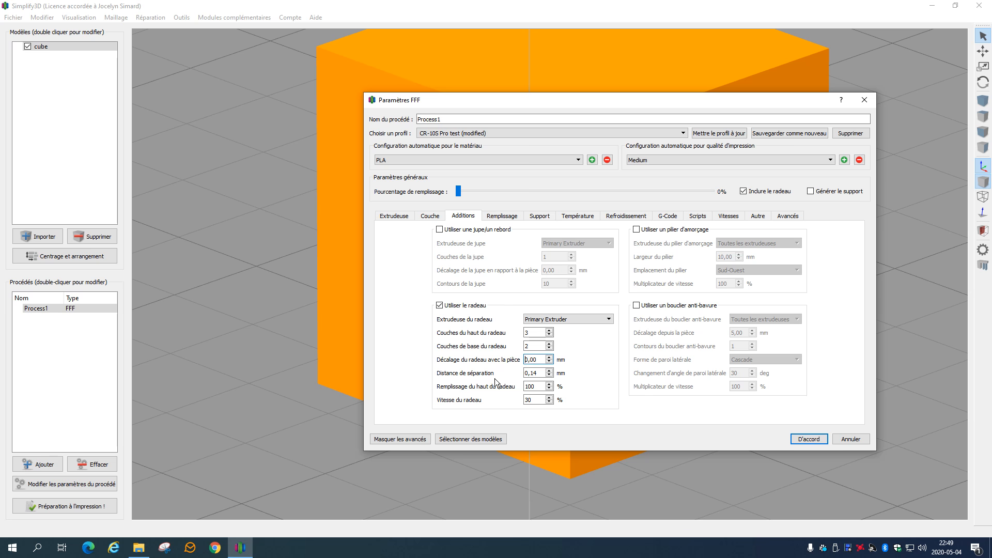
text(5)
click(795, 439)
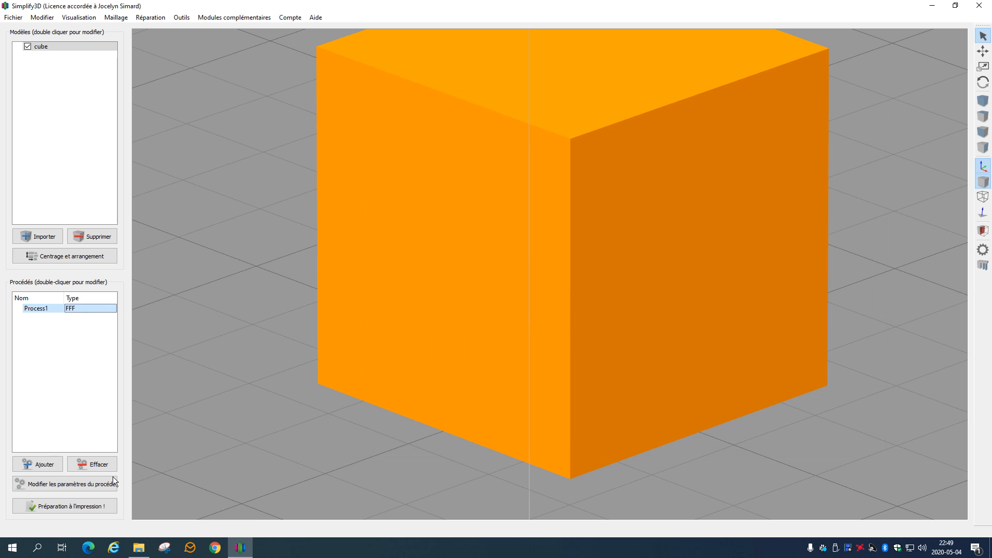
click(44, 508)
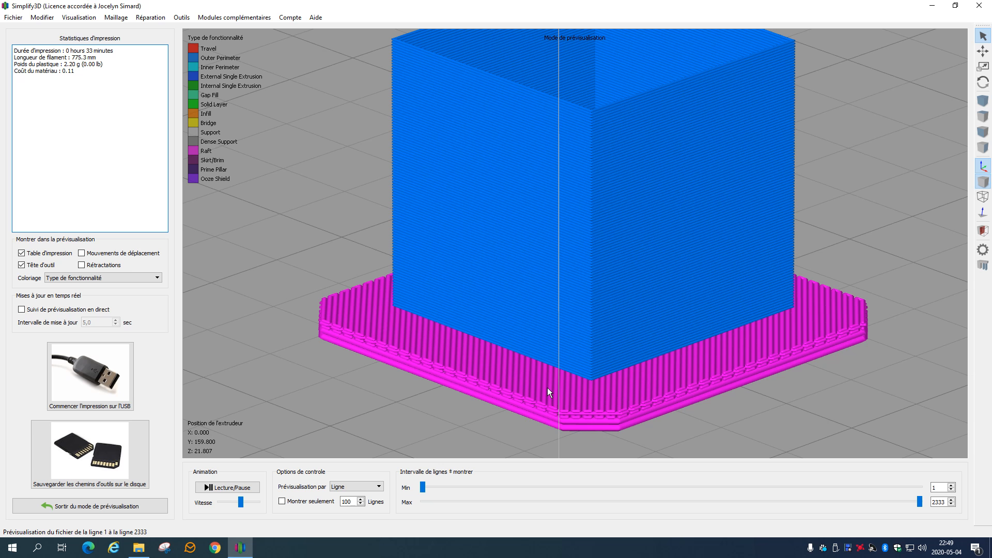
Step: Set the raft's separation distance to 0 mm in Process1 and preview the cube
click(86, 504)
double_click(71, 309)
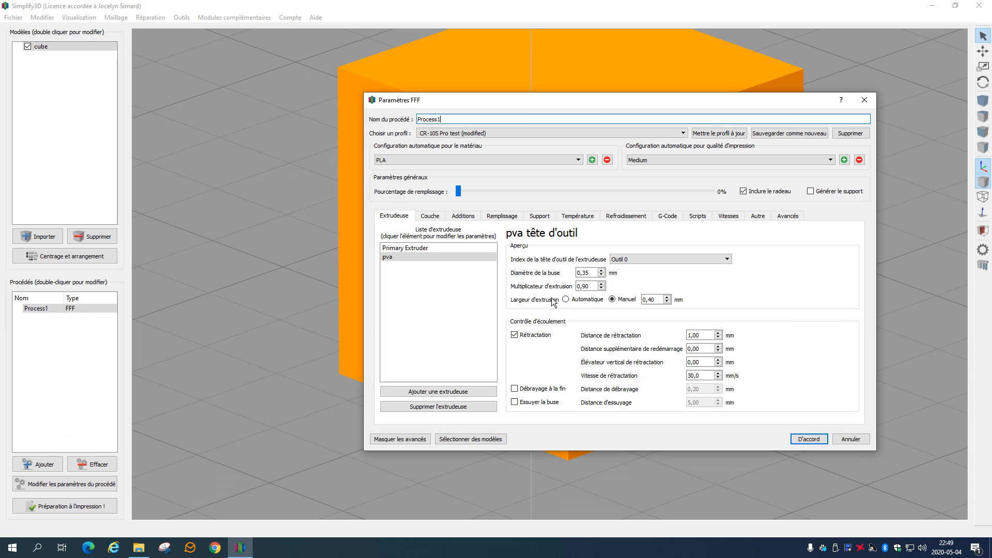
click(471, 217)
double_click(531, 359)
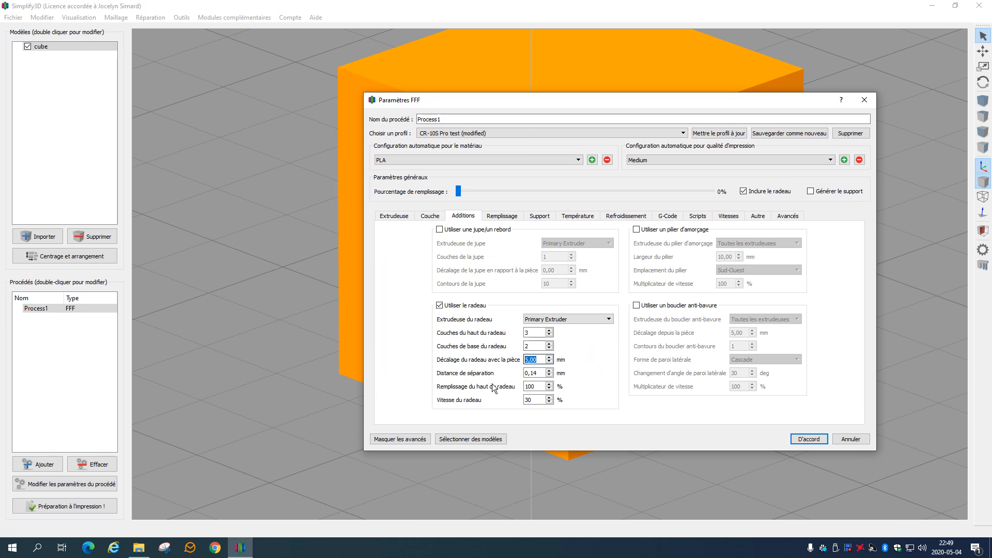
double_click(531, 372)
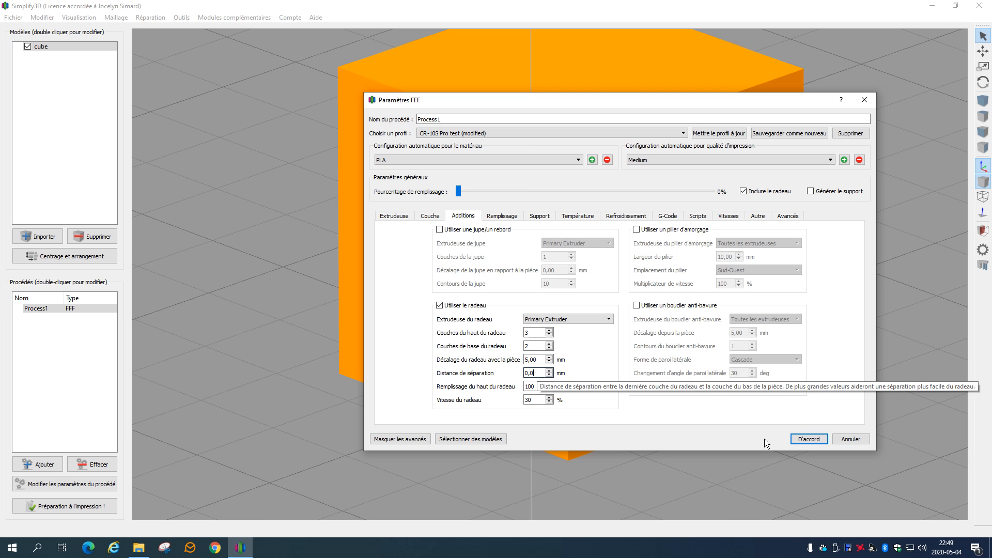
click(804, 442)
drag(538, 451, 549, 429)
right_drag(550, 429, 565, 306)
click(87, 505)
Step: Examine the contact between raft and cube up close, limiting the displayed toolpath to line 931 at the cube's first layer
scroll(609, 389, up, 10)
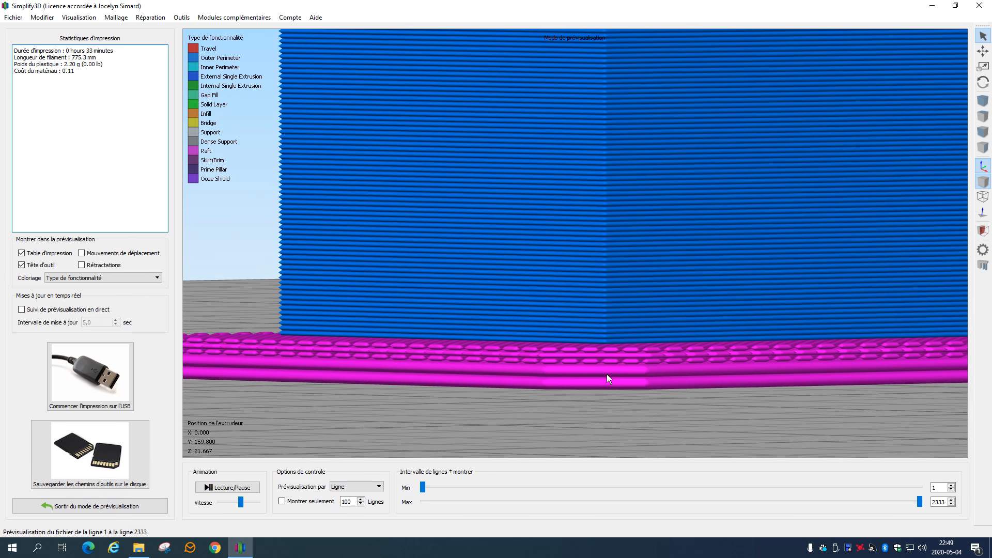
drag(607, 374, 606, 380)
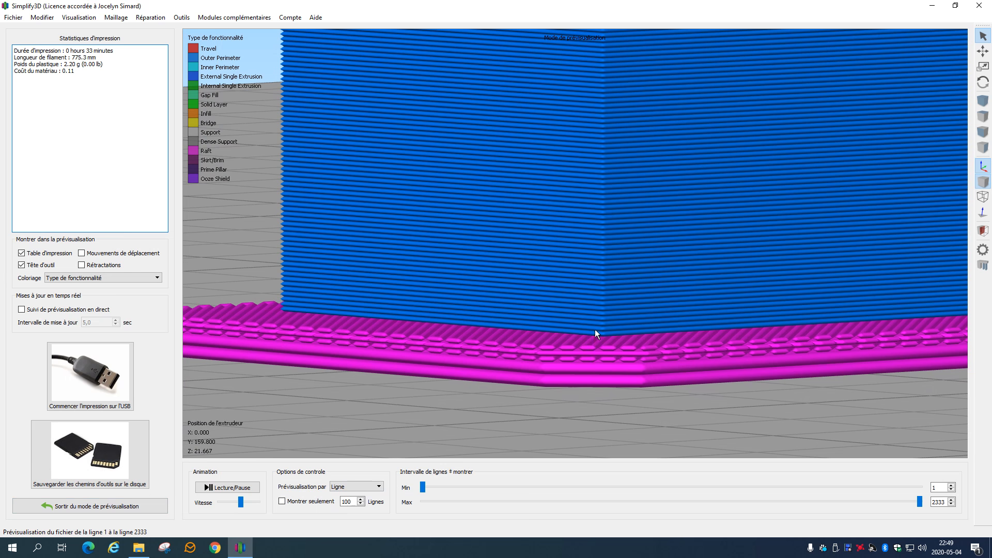
scroll(587, 358, down, 2)
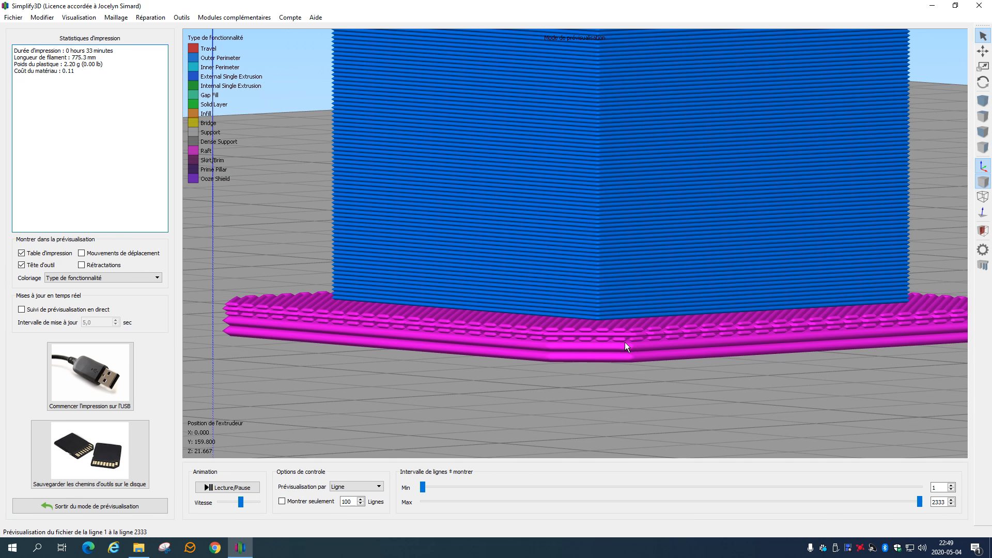
drag(918, 505, 616, 507)
drag(539, 376, 537, 409)
right_drag(590, 328, 592, 368)
drag(623, 401, 561, 472)
drag(620, 505, 622, 506)
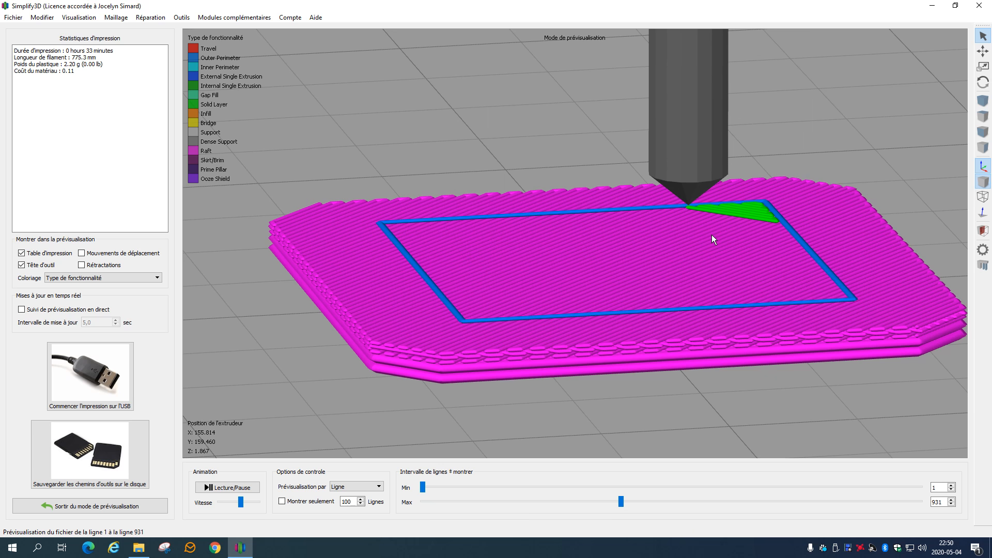
Step: Set the raft's separation distance to 0.15 mm in Process1 and preview the cube's contact with the raft from the side
click(161, 504)
double_click(30, 307)
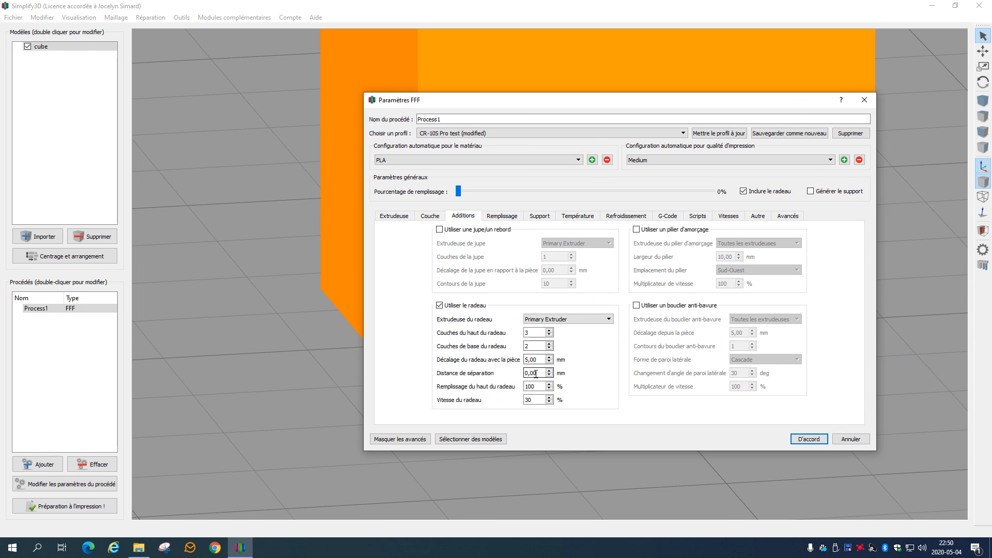
double_click(543, 376)
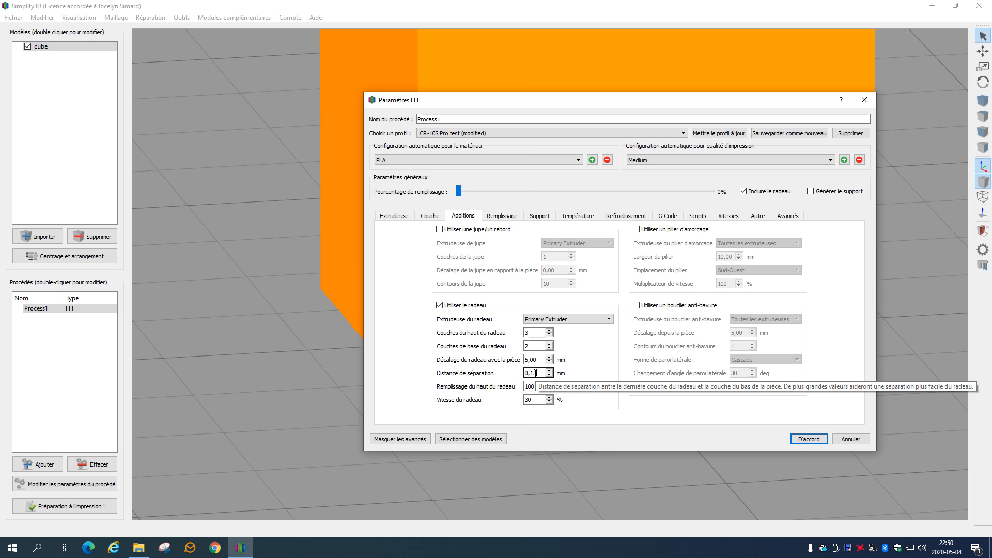
click(809, 438)
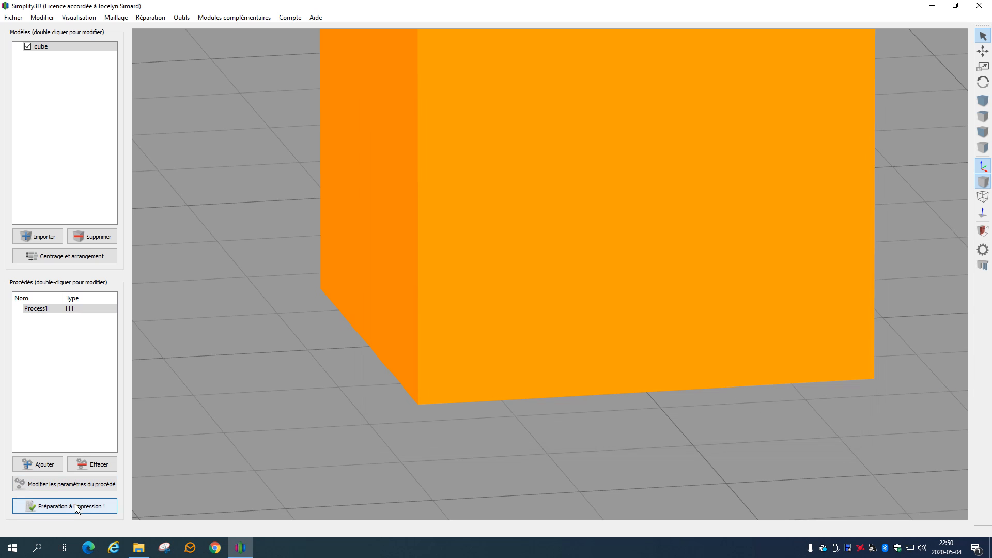
click(75, 505)
scroll(548, 392, up, 5)
drag(553, 354, 549, 336)
drag(365, 326, 352, 330)
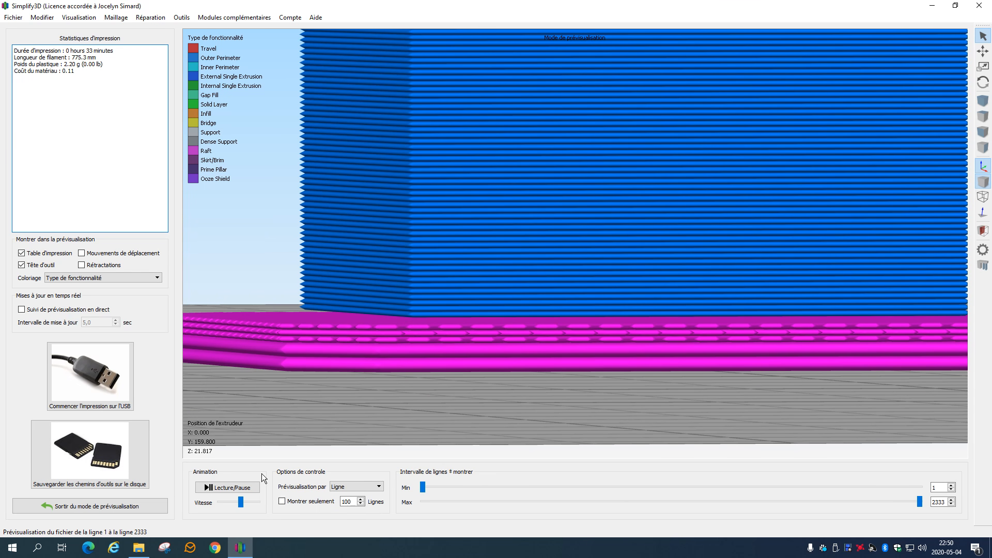
Step: Set the raft's top infill to 50% in Process1 and preview the cube
click(138, 511)
double_click(49, 310)
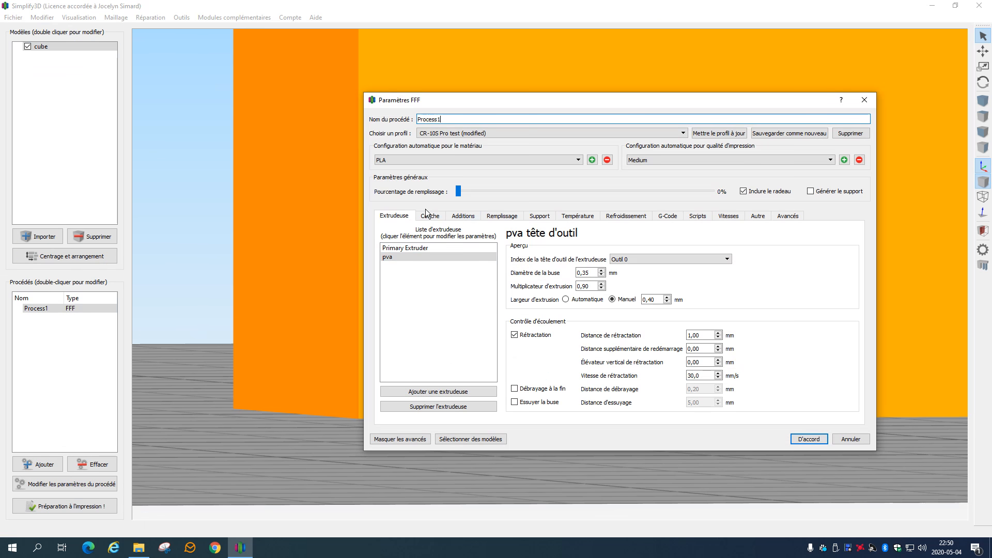
click(467, 218)
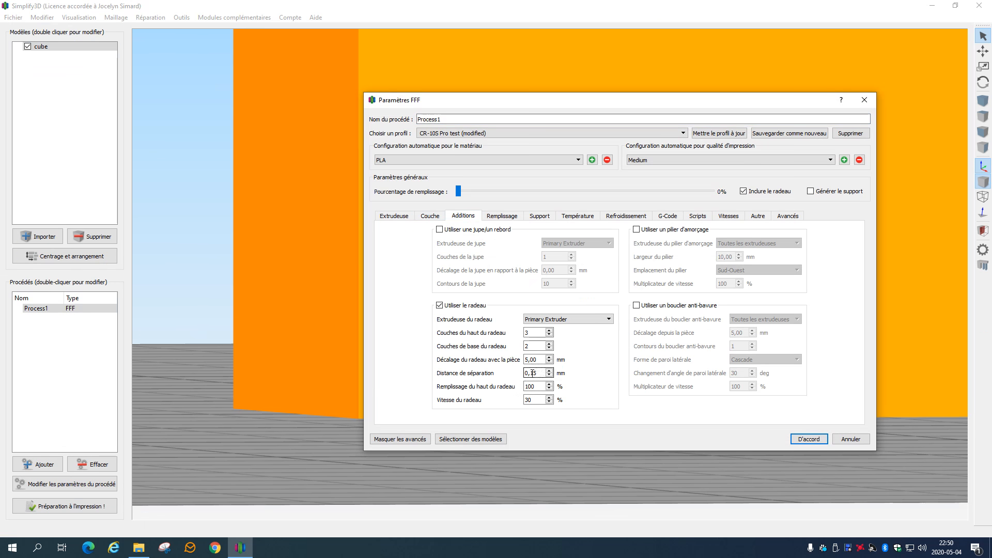
drag(535, 373, 539, 375)
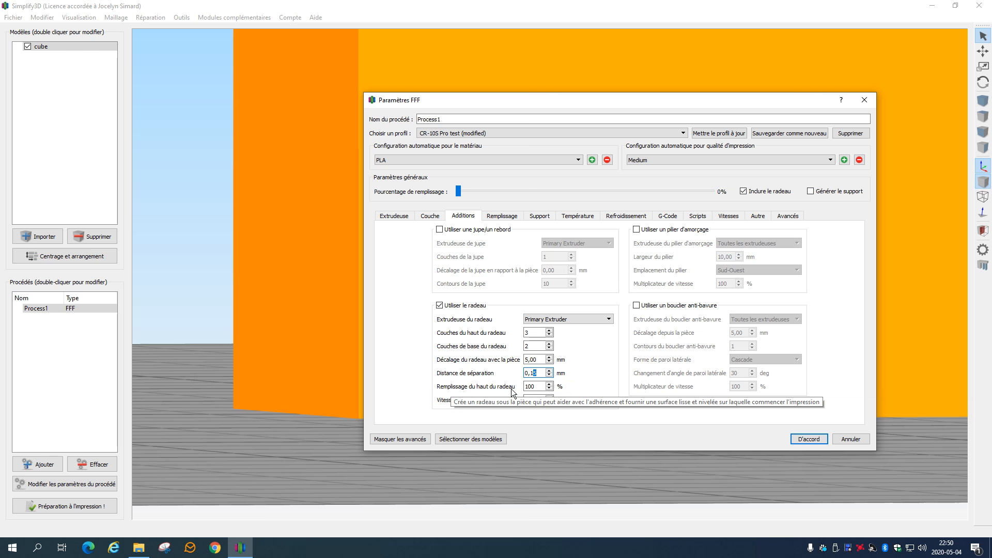
key(Tab)
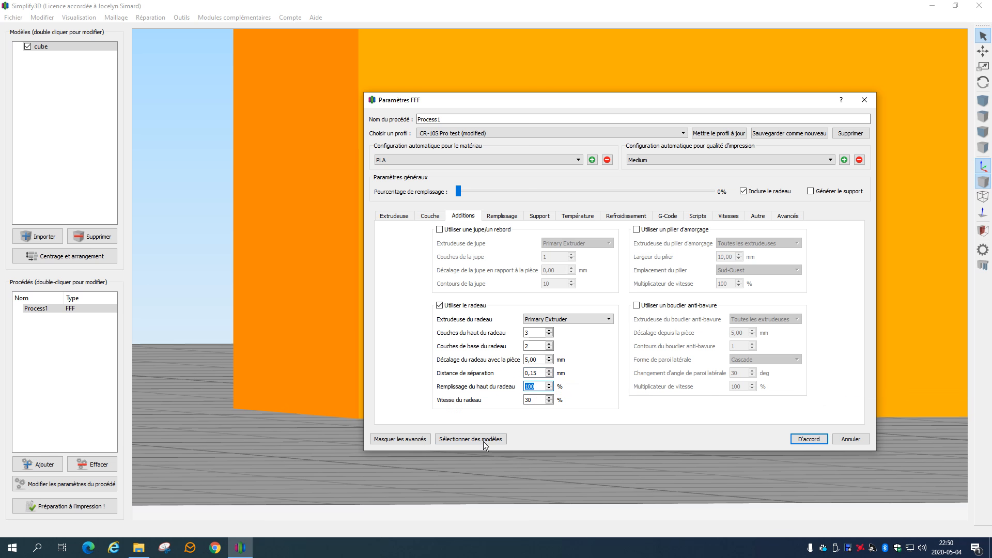
text(50)
click(807, 439)
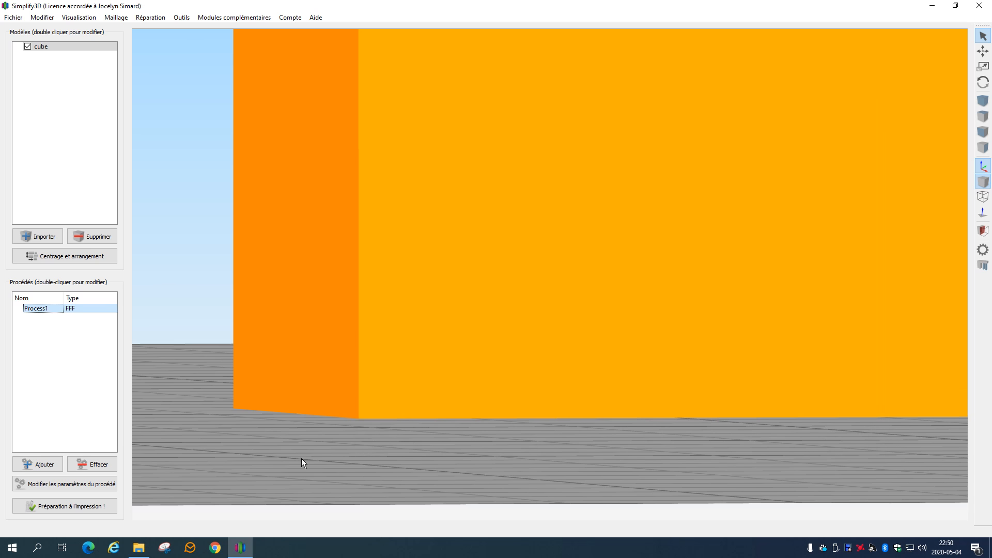
click(83, 506)
Step: Examine the raft's top layers from above, limiting the displayed toolpath to line 591
drag(480, 332, 499, 414)
right_drag(608, 186, 620, 321)
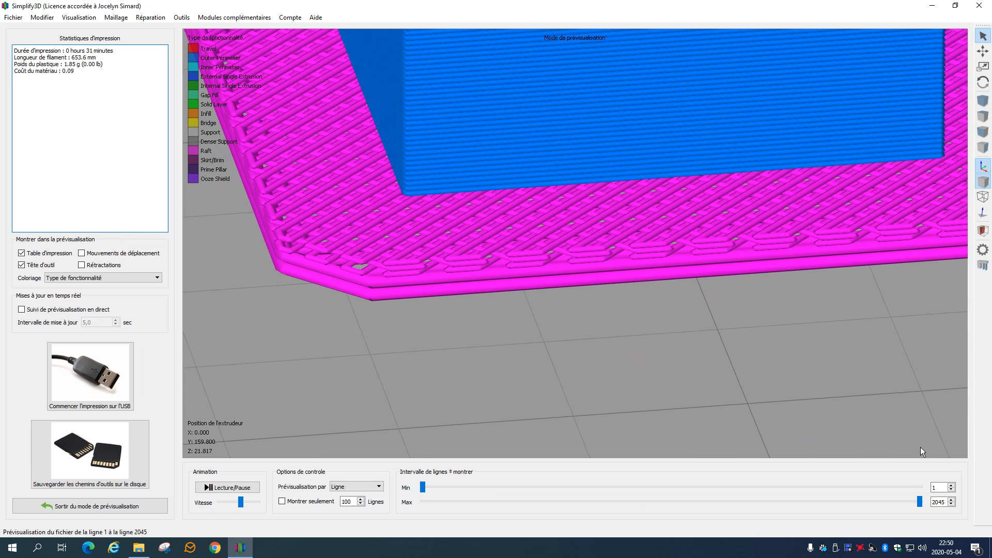
drag(919, 501, 565, 500)
drag(624, 276, 693, 199)
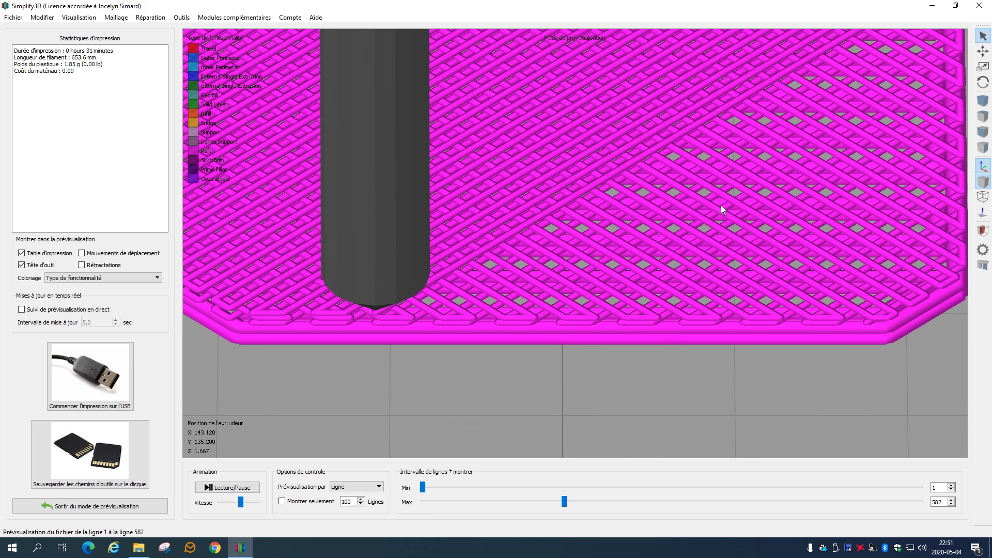
mouse_move(564, 501)
mouse_down()
mouse_move(574, 500)
mouse_move(563, 500)
mouse_up()
drag(563, 504, 565, 504)
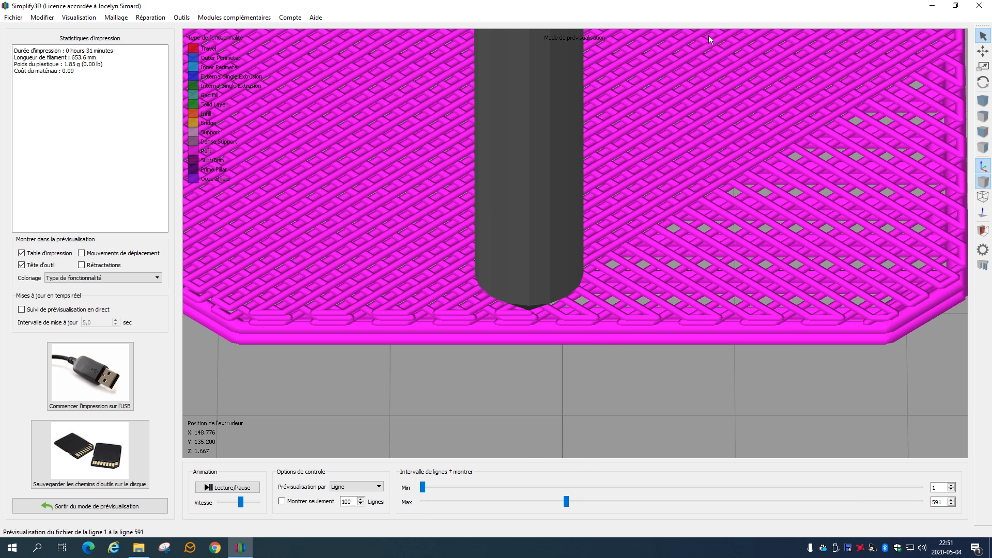
Step: Set the raft's top infill back to 100% in Process1
click(72, 506)
double_click(58, 309)
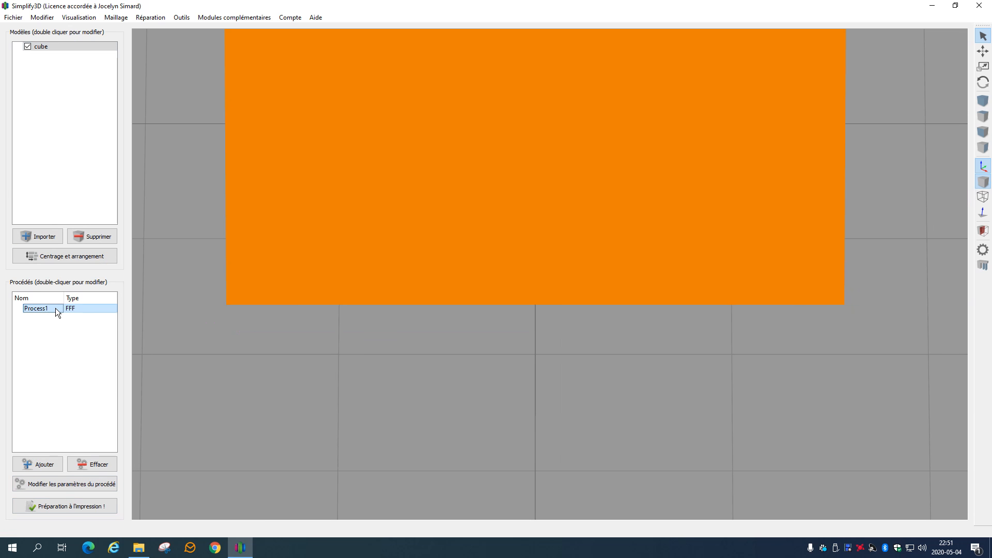
click(463, 216)
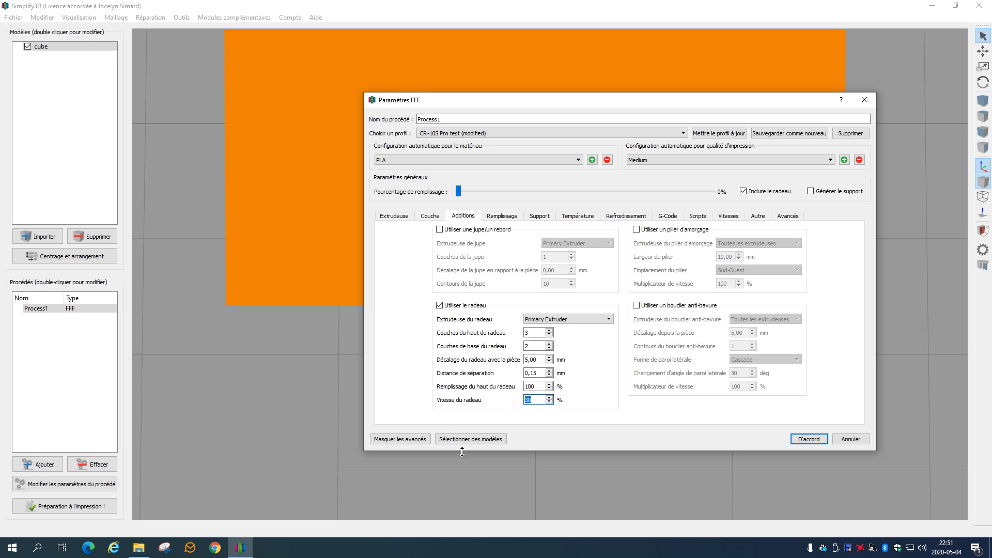
Step: Try a different first layer height in Process1's layer settings, and restore it to 100%
click(430, 216)
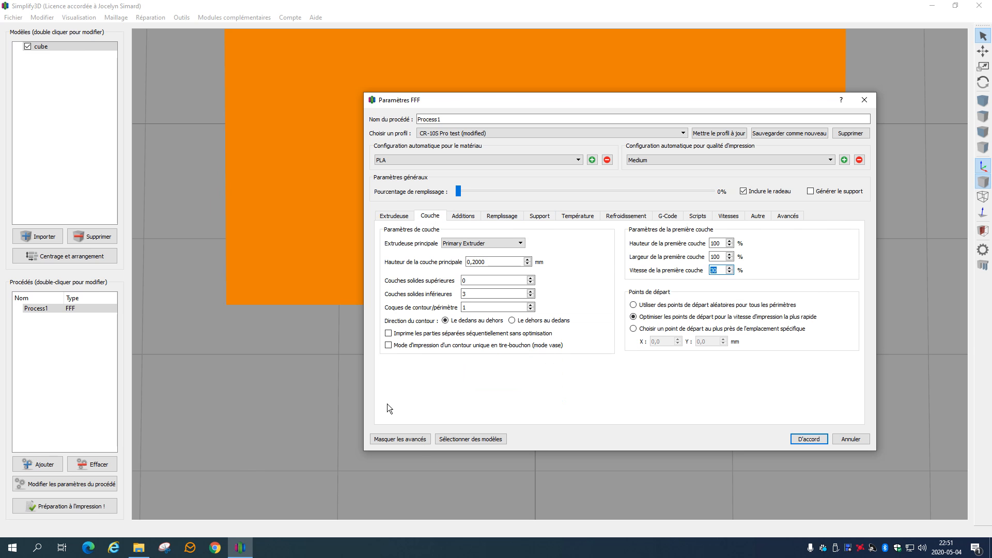
key(shift+Tab)
key(shift+Tab)
text(9120)
double_click(717, 243)
text(100)
Step: Review the raft speed setting, apply the Process1 settings and preview the cube
click(464, 216)
double_click(535, 399)
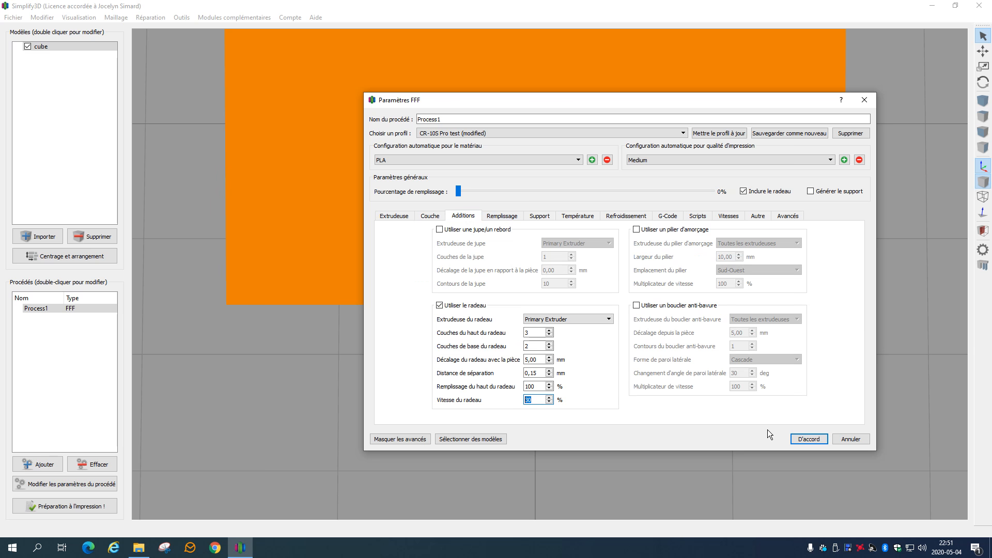
click(808, 439)
click(106, 507)
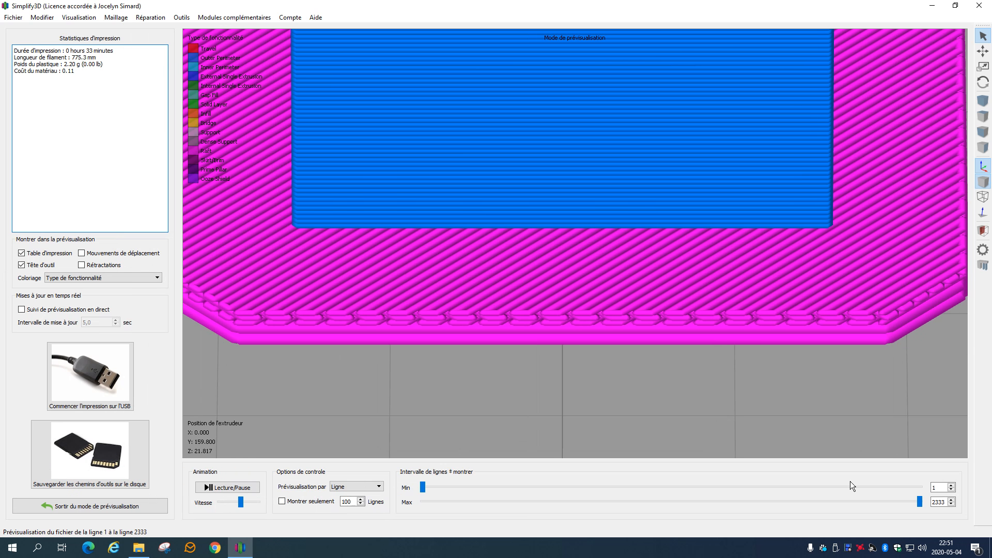
Step: Limit the displayed toolpath to line 250 and play the animation of the raft's base layers
drag(920, 502, 474, 484)
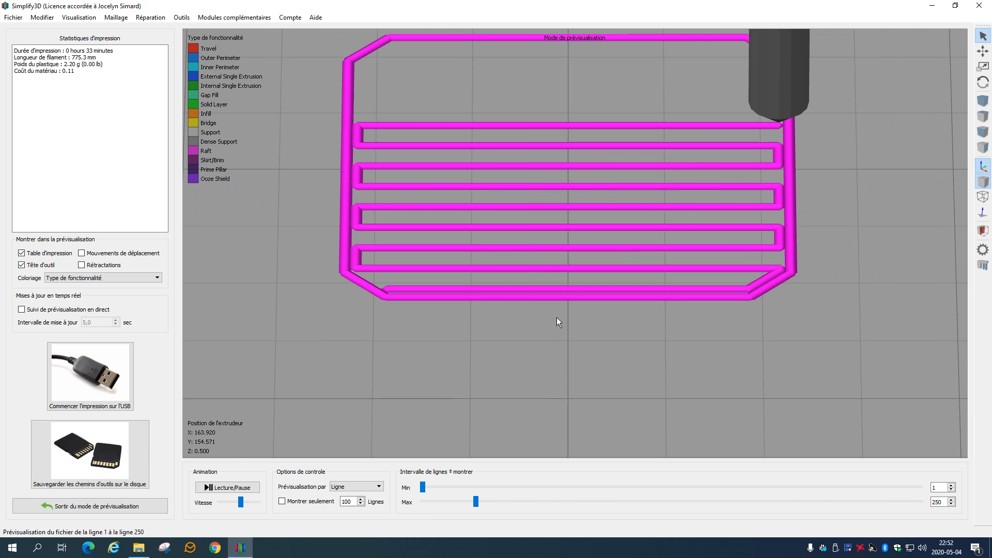
click(233, 488)
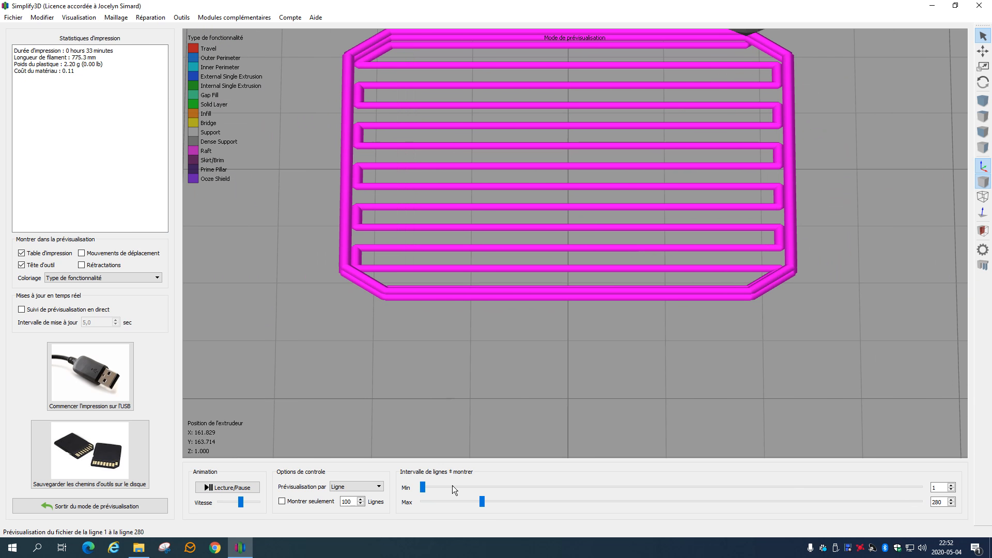
drag(482, 503, 559, 451)
Step: Examine Process1's speed settings and its raft speed
click(103, 506)
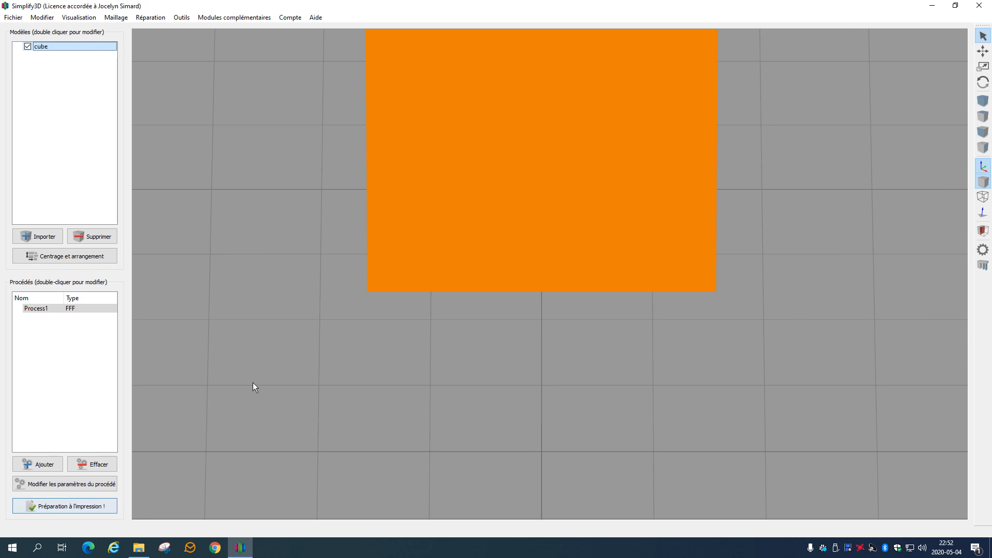
double_click(86, 312)
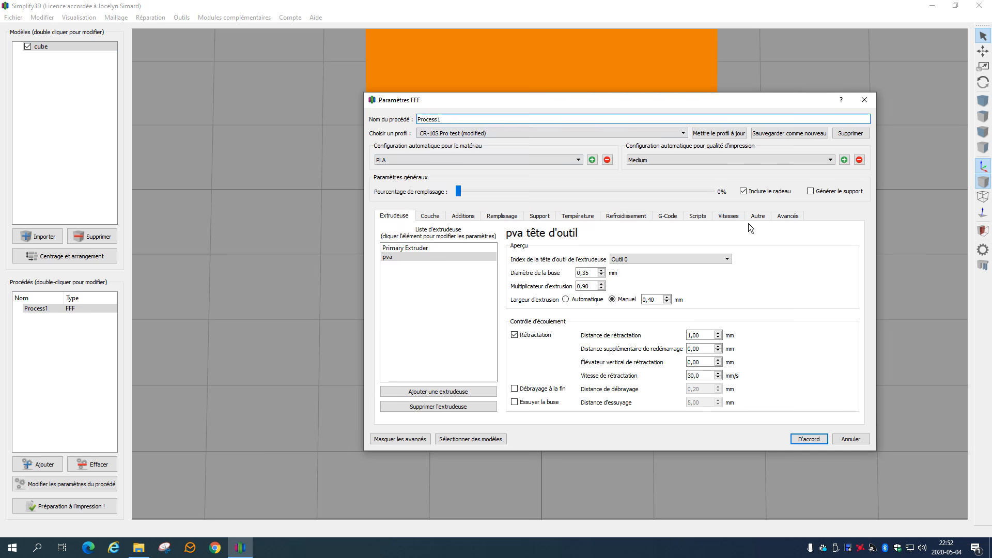
click(736, 216)
click(463, 216)
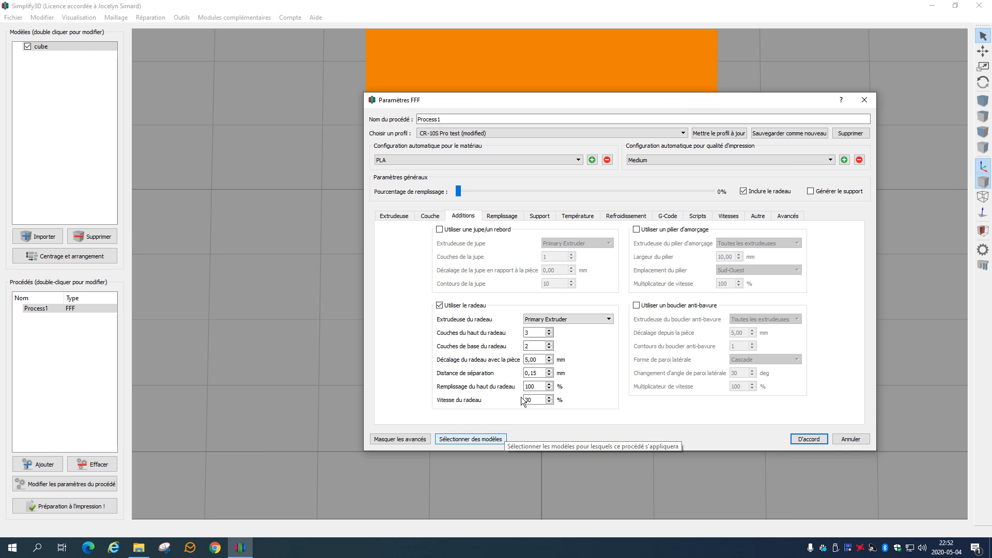
Step: Disable the raft in Process1 and enable a skirt with a 7 mm offset from the part and 2 outlines
click(439, 305)
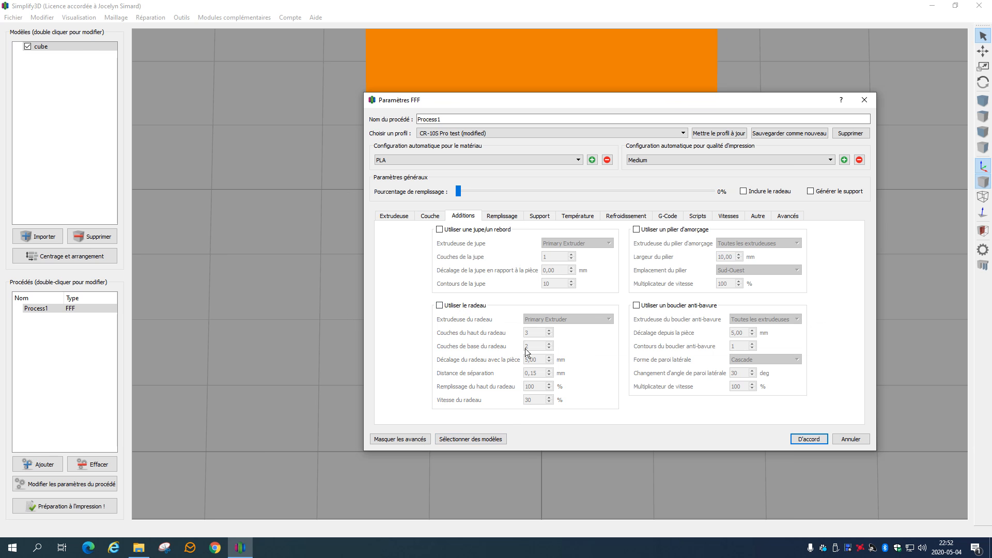
click(442, 230)
double_click(550, 270)
text(7)
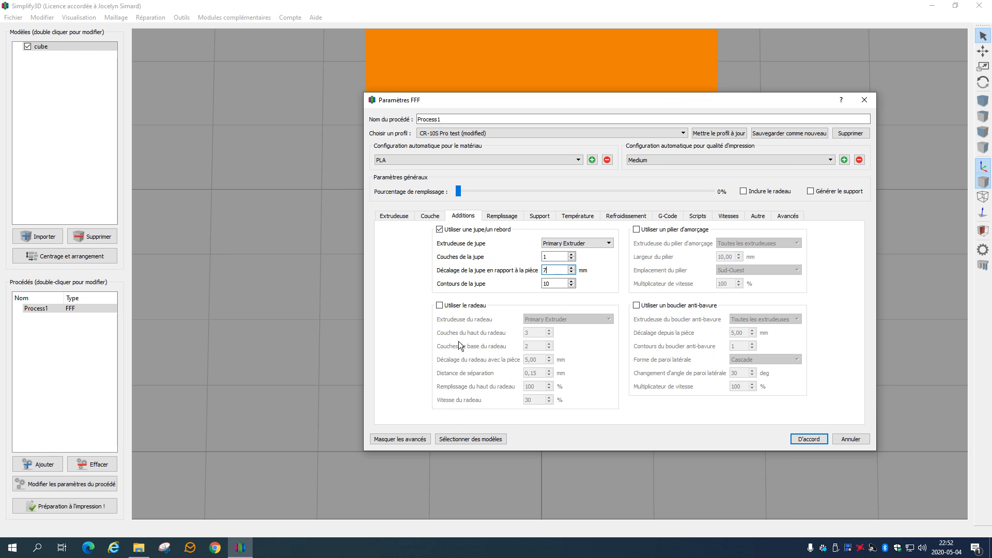
double_click(558, 285)
text(2)
click(815, 442)
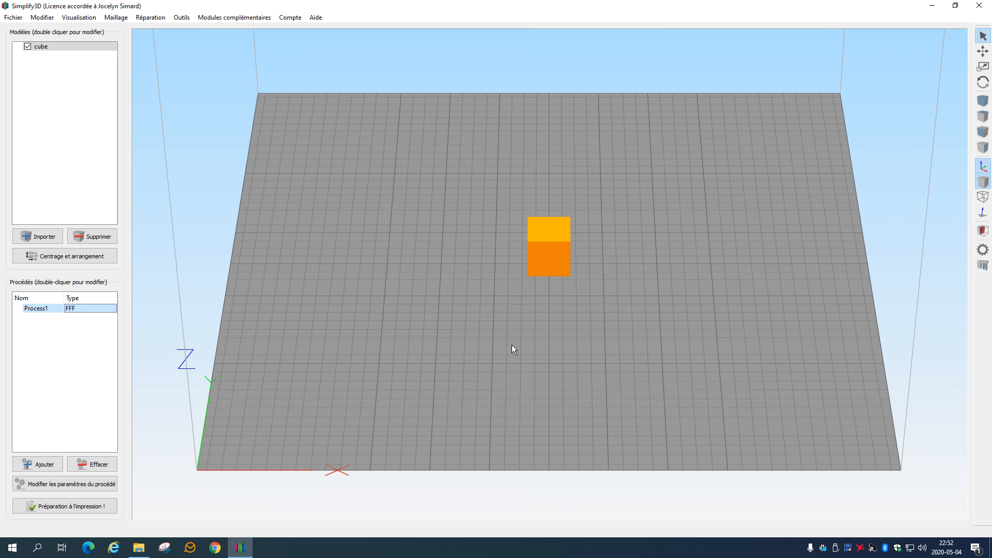
Step: Delete the existing cube and import a fresh copy from cube.3mf
click(523, 252)
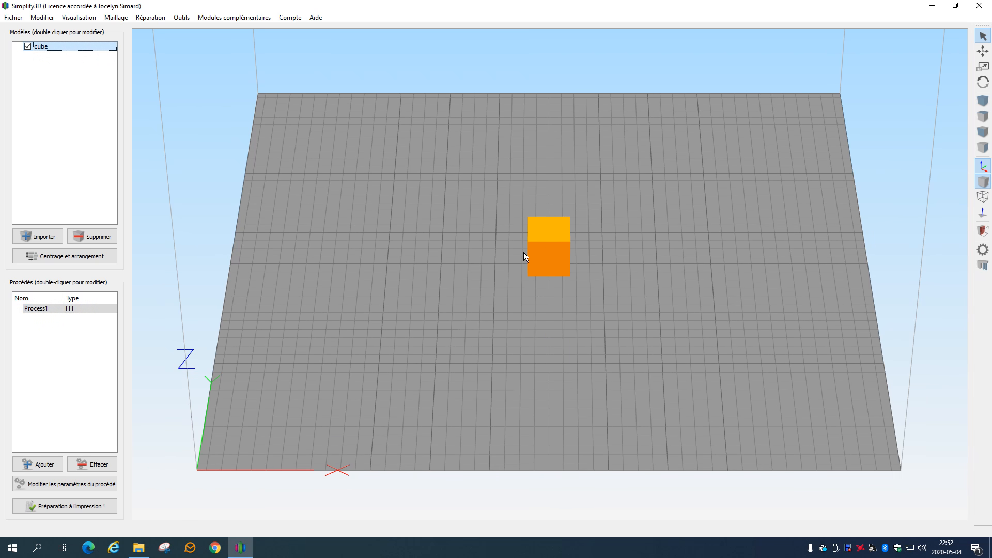
click(110, 237)
click(37, 236)
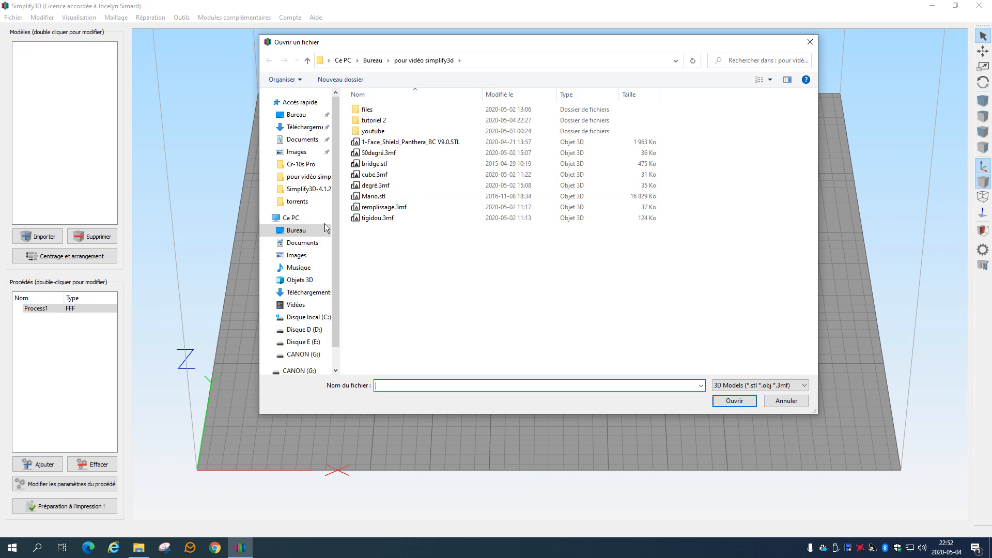
double_click(385, 174)
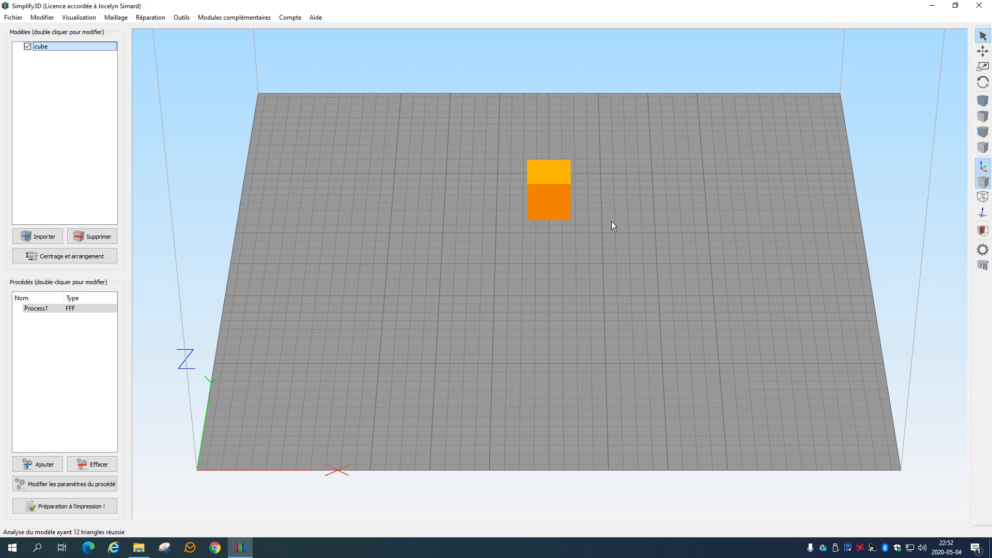
Step: Scale the cube up freehand until it covers roughly half of the build plate's width
click(976, 67)
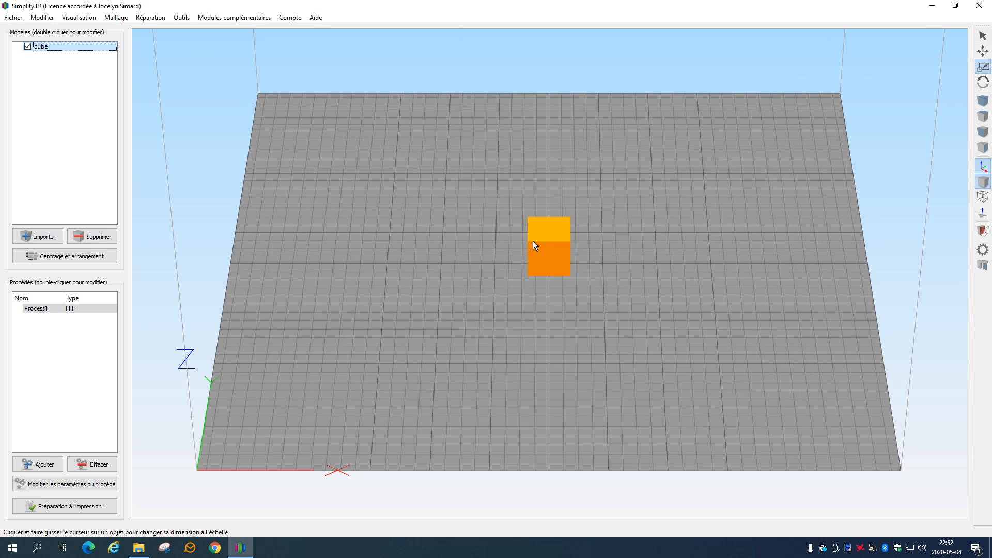
drag(551, 248, 652, 192)
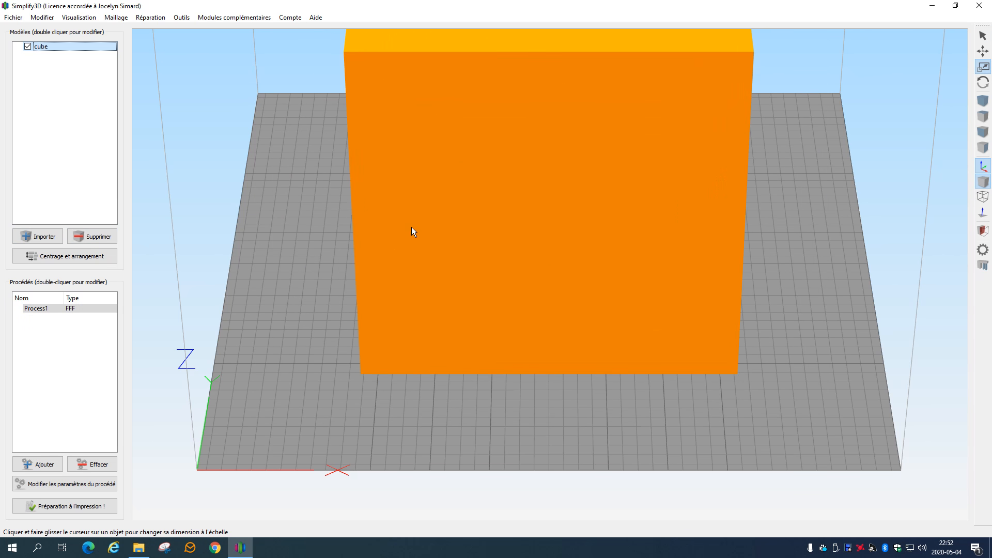
scroll(362, 240, down, 5)
drag(364, 240, 495, 282)
Step: Generate the print preview of the enlarged cube and inspect the two skirt outlines around its base
click(77, 507)
scroll(547, 293, up, 3)
scroll(541, 296, up, 3)
middle_drag(412, 361, 532, 322)
scroll(386, 256, up, 6)
middle_drag(312, 290, 783, 256)
drag(476, 179, 560, 207)
scroll(560, 206, up, 4)
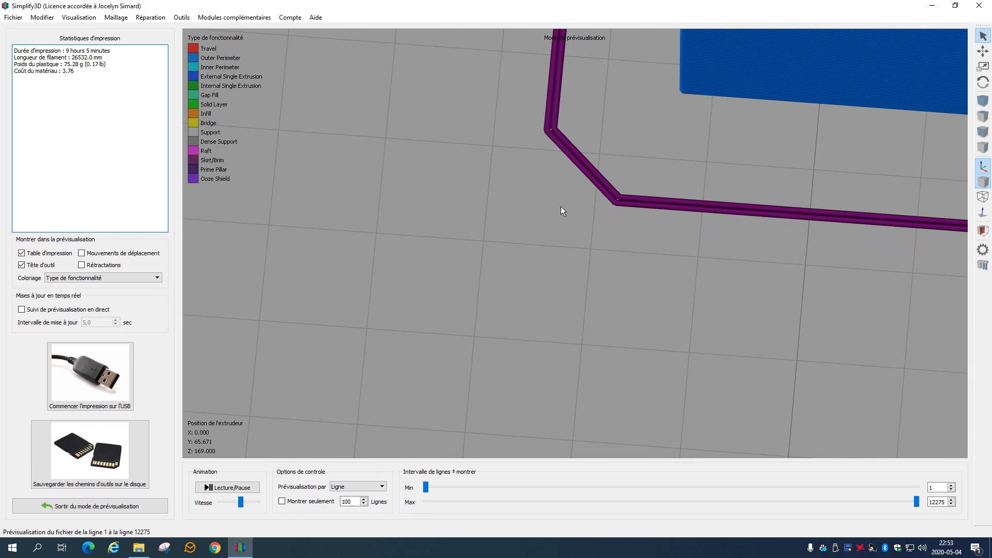
scroll(559, 206, down, 10)
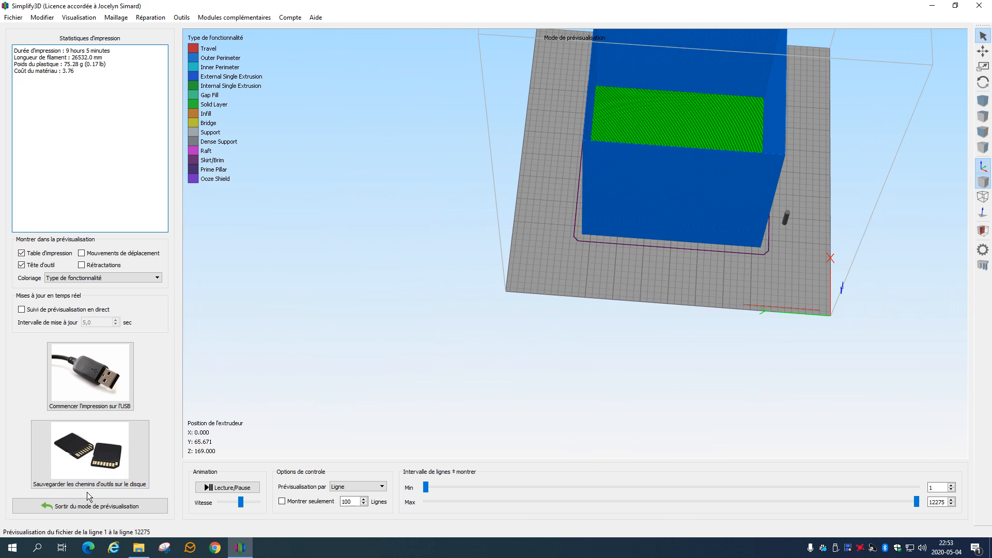
Step: Leave the preview and set Process1's skirt outlines to 1
click(89, 505)
double_click(47, 307)
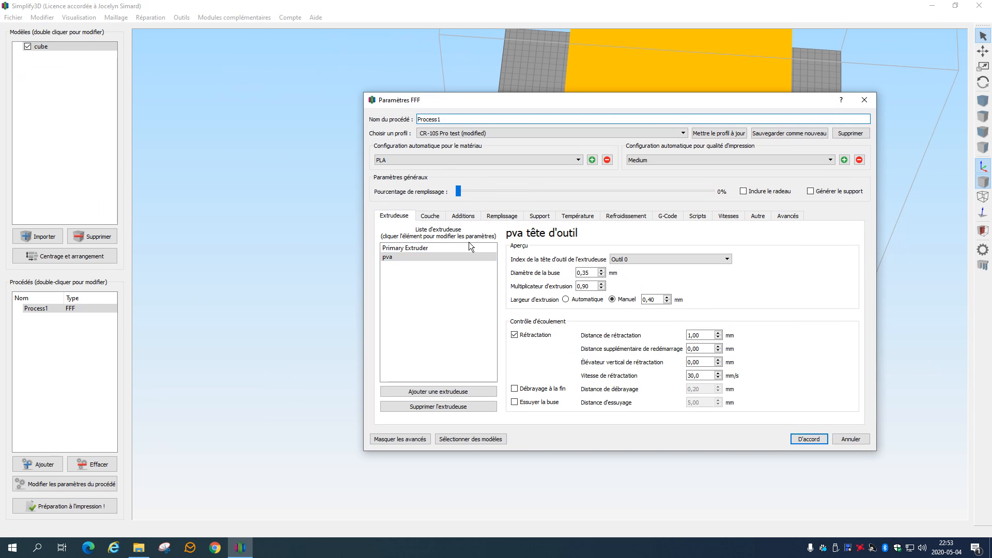
click(431, 217)
click(463, 216)
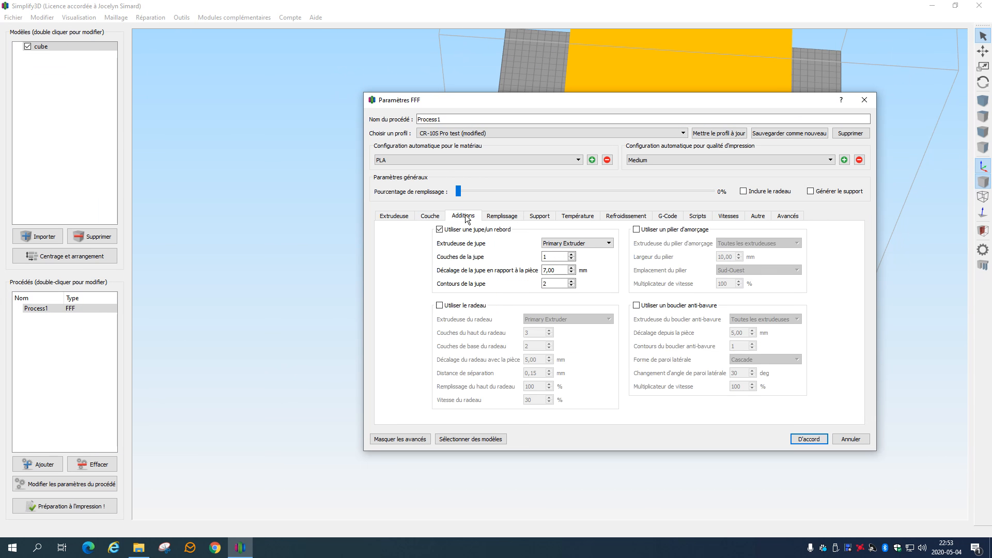
click(545, 283)
click(809, 438)
Step: Generate the print preview again and inspect the single-outline skirt around the enlarged cube
click(114, 502)
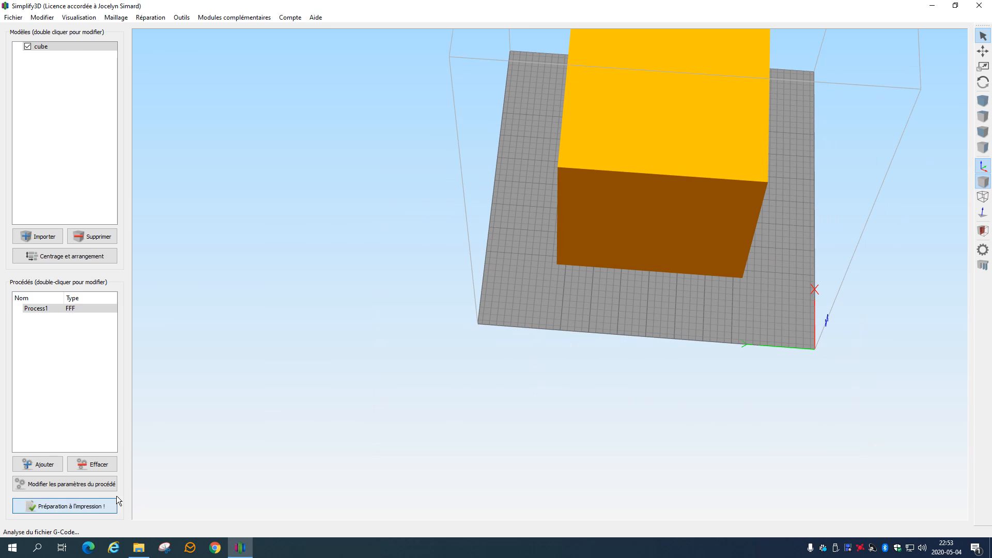
scroll(575, 303, up, 6)
scroll(730, 196, down, 5)
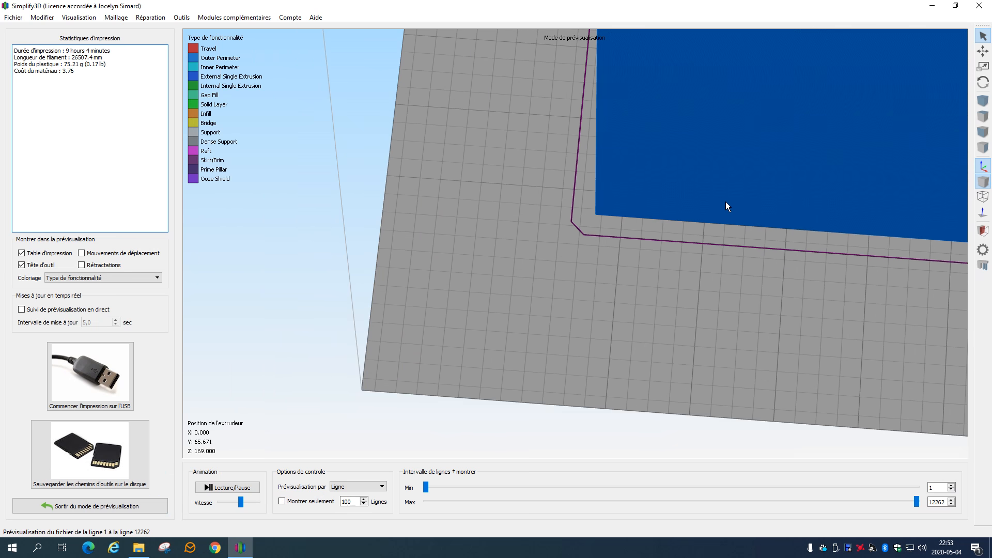
right_drag(748, 186, 670, 336)
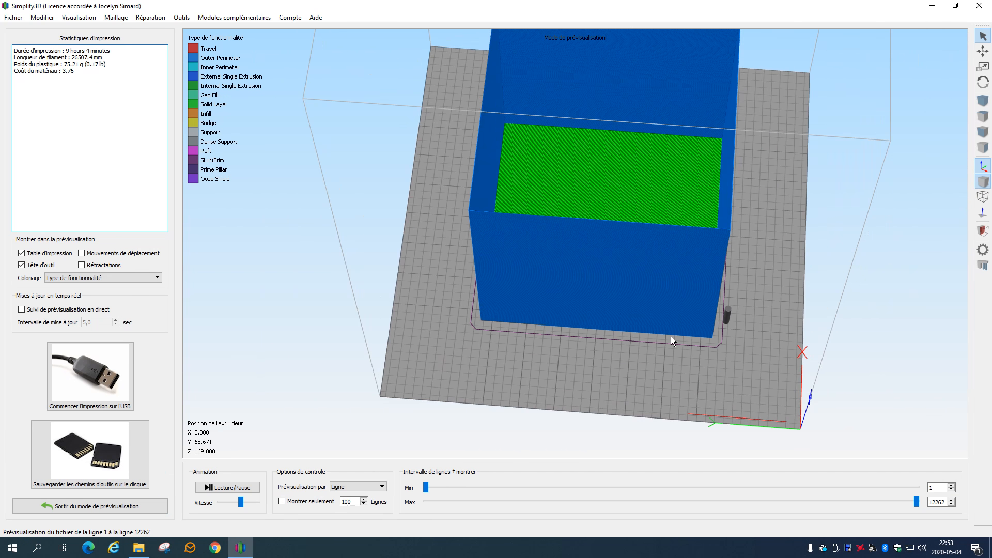
drag(775, 261, 629, 197)
Step: Leave the preview and set Process1's skirt outlines to 2
click(113, 505)
double_click(71, 308)
click(469, 216)
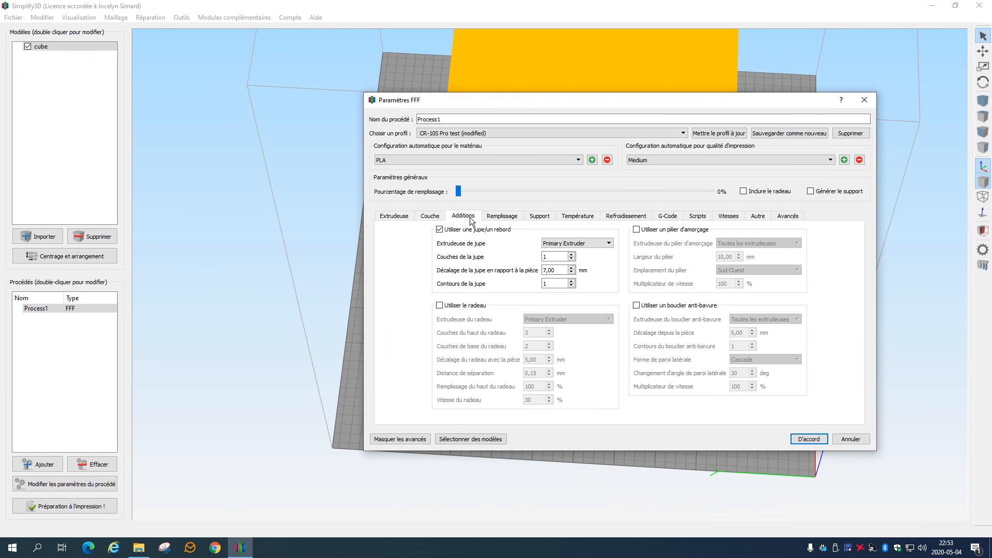
double_click(556, 284)
text(2)
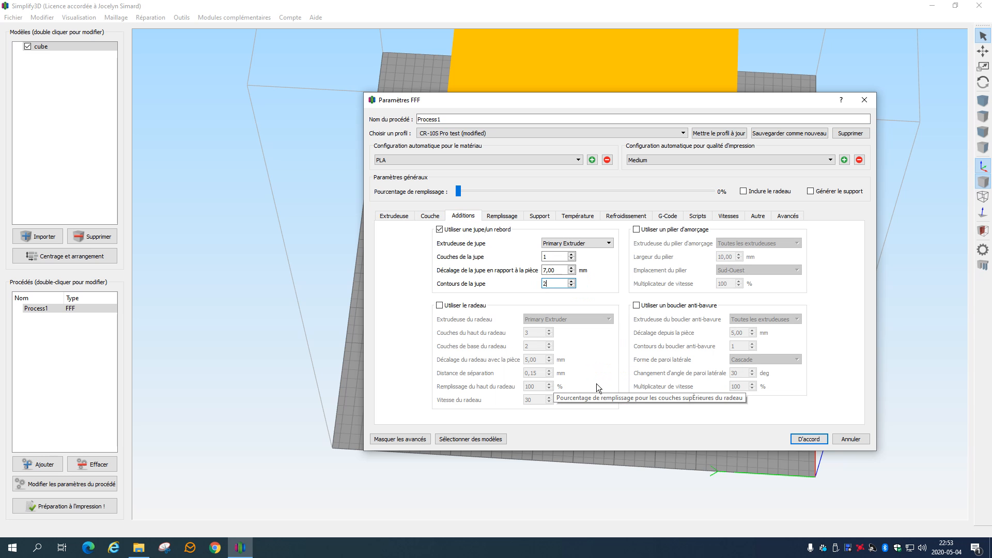
click(802, 440)
Step: Scale the enlarged cube down freehand to a small block only a few grid squares wide
click(701, 211)
click(983, 69)
drag(701, 143, 598, 245)
drag(601, 357, 614, 265)
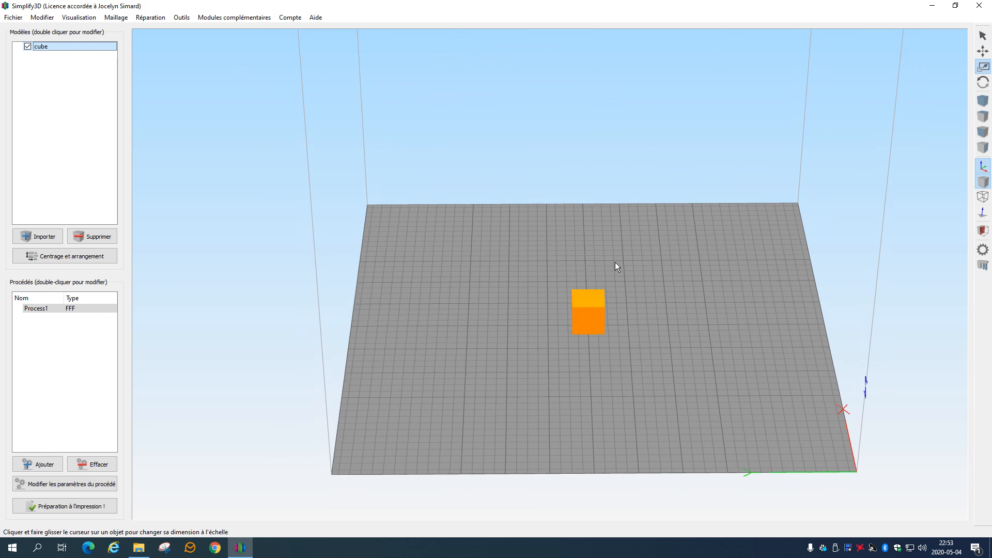
Step: Preview the small cube's toolpath, check the skirt around it, and return to the model view
scroll(629, 377, up, 8)
right_drag(605, 373, 568, 275)
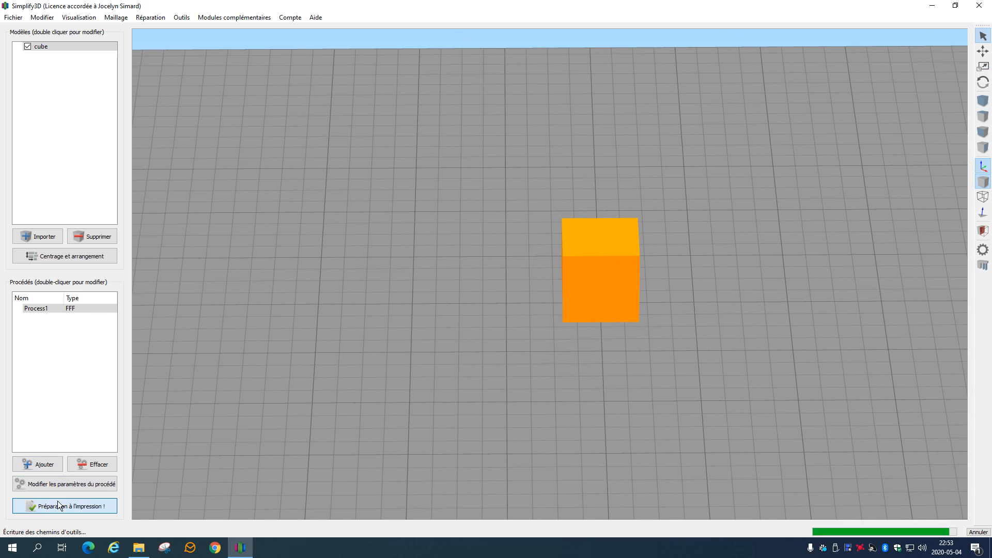
click(39, 503)
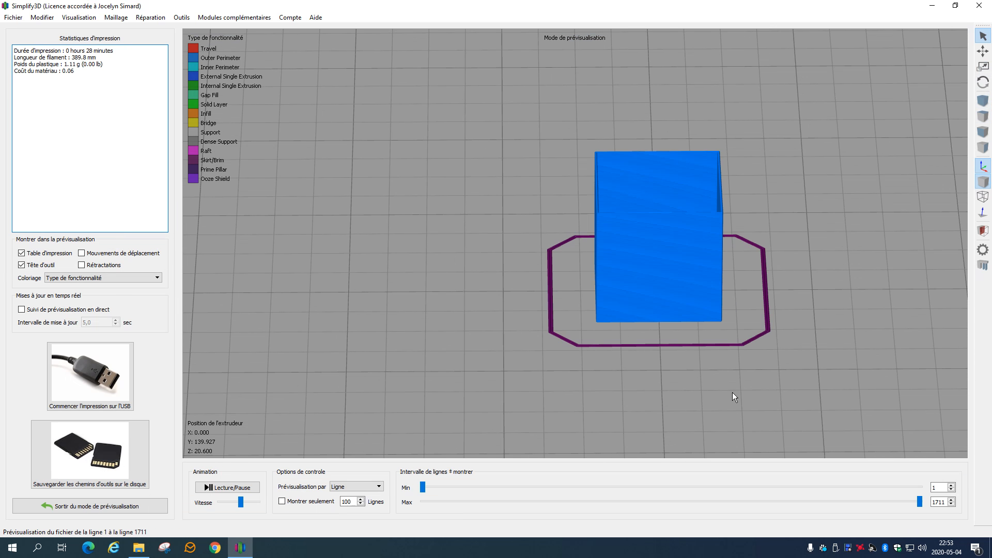
scroll(732, 393, down, 3)
click(160, 508)
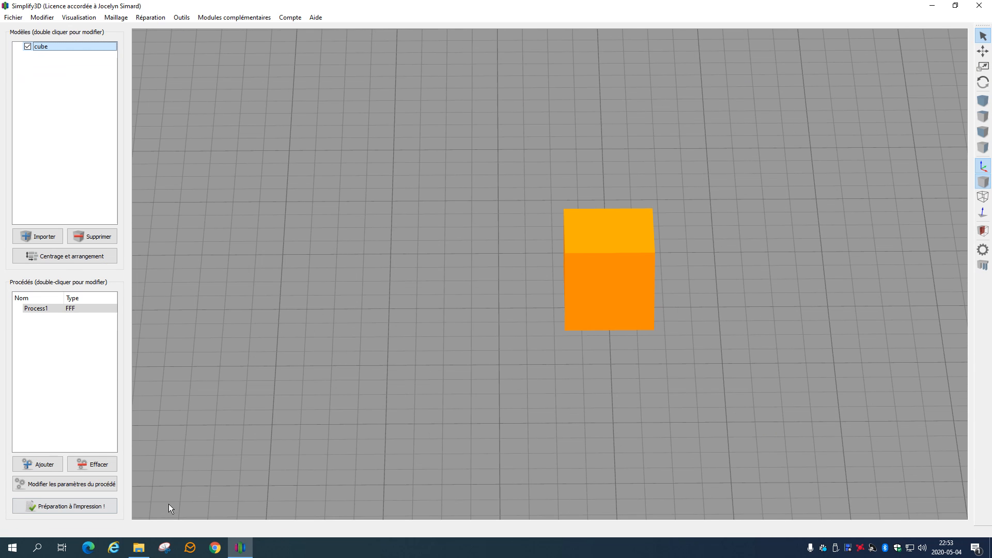
Step: Reopen Process1 and review its addition, infill and support settings
click(66, 312)
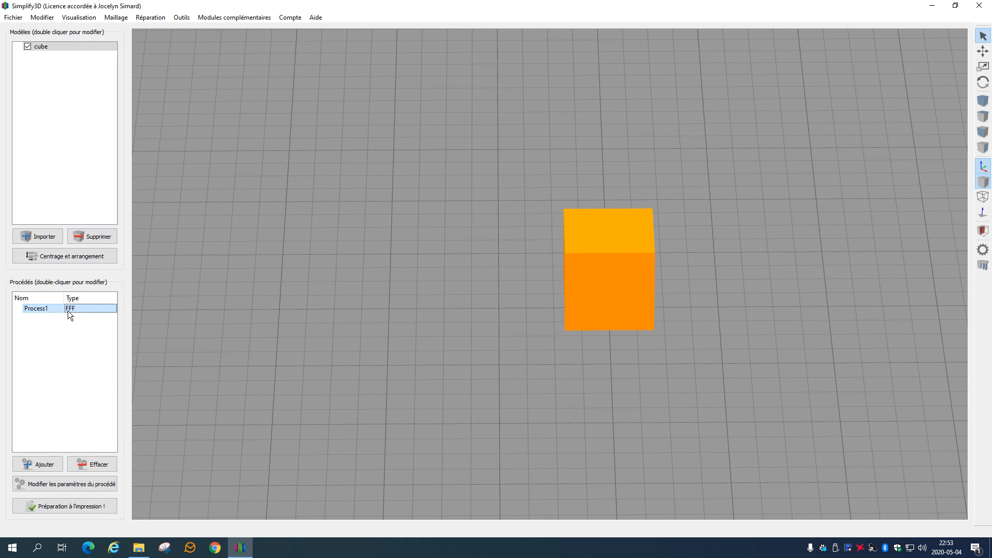
double_click(50, 308)
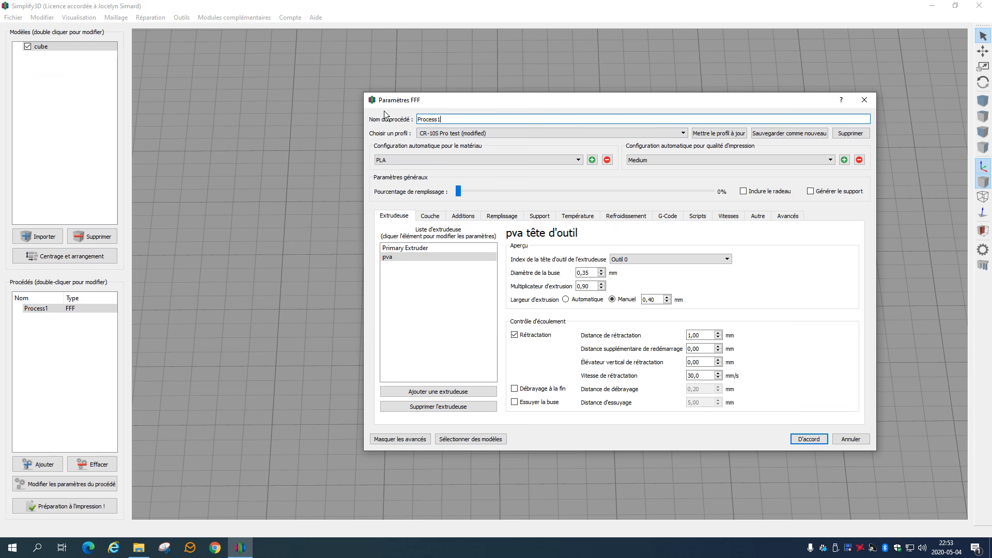
click(464, 217)
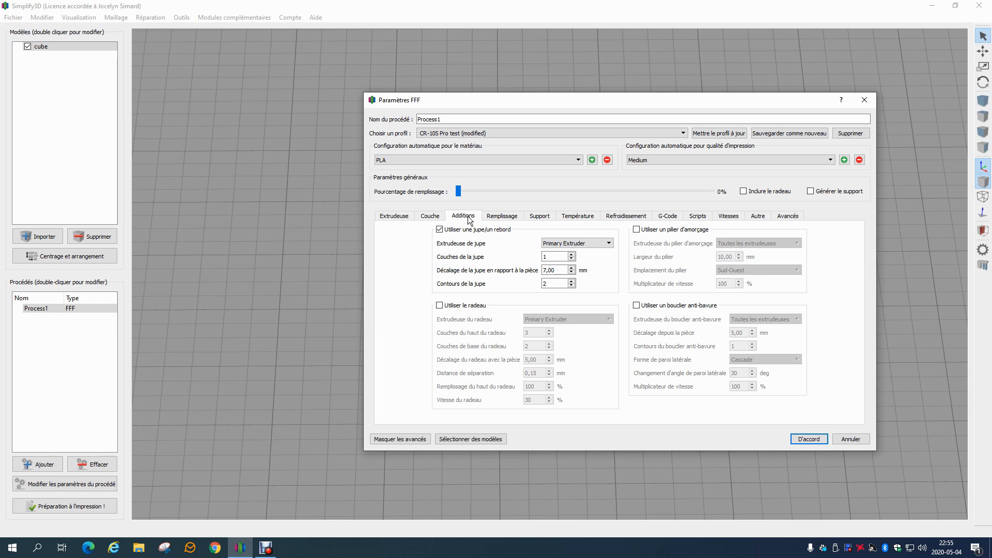
click(502, 216)
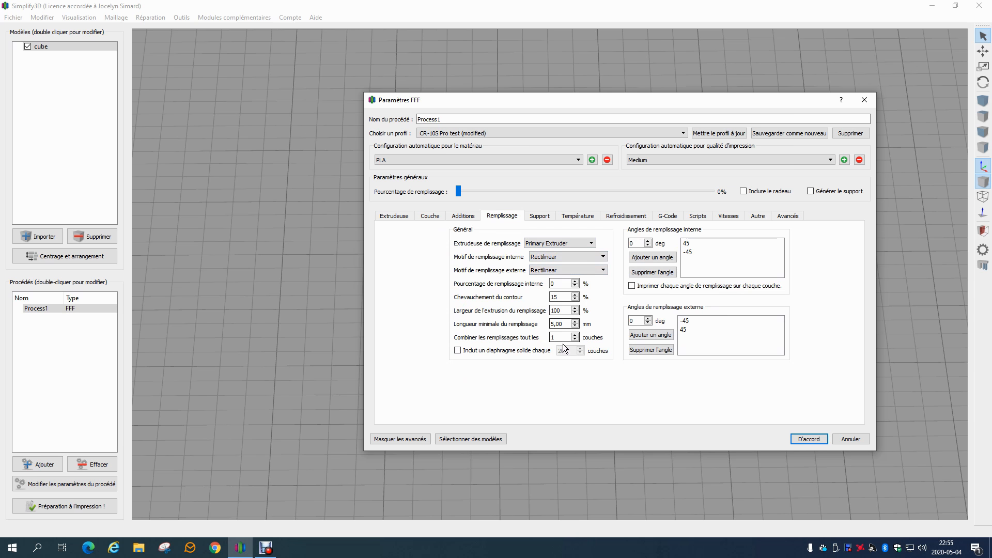
click(537, 217)
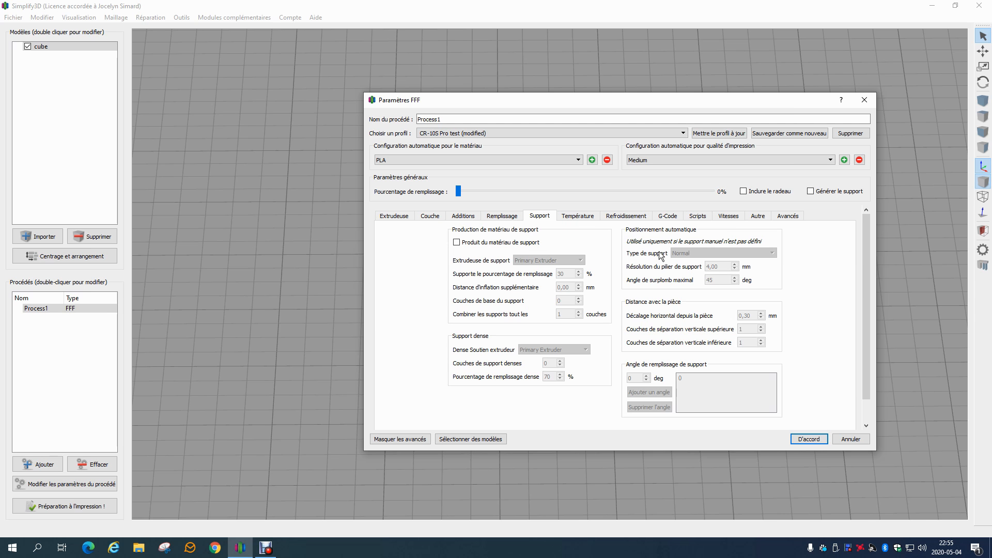
Step: Compare Process1's temperature settings for the Primary Extruder and the Heated Bed
click(579, 216)
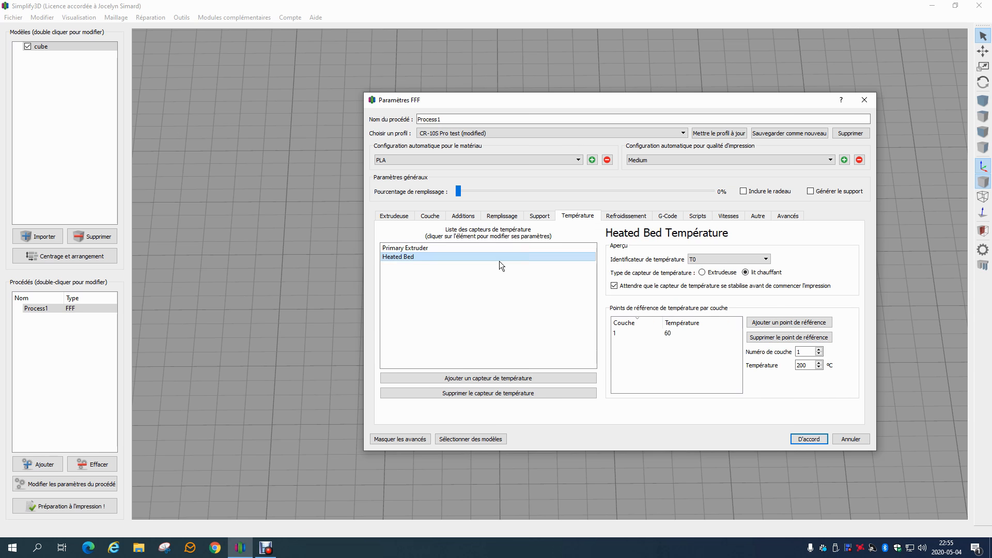
click(420, 247)
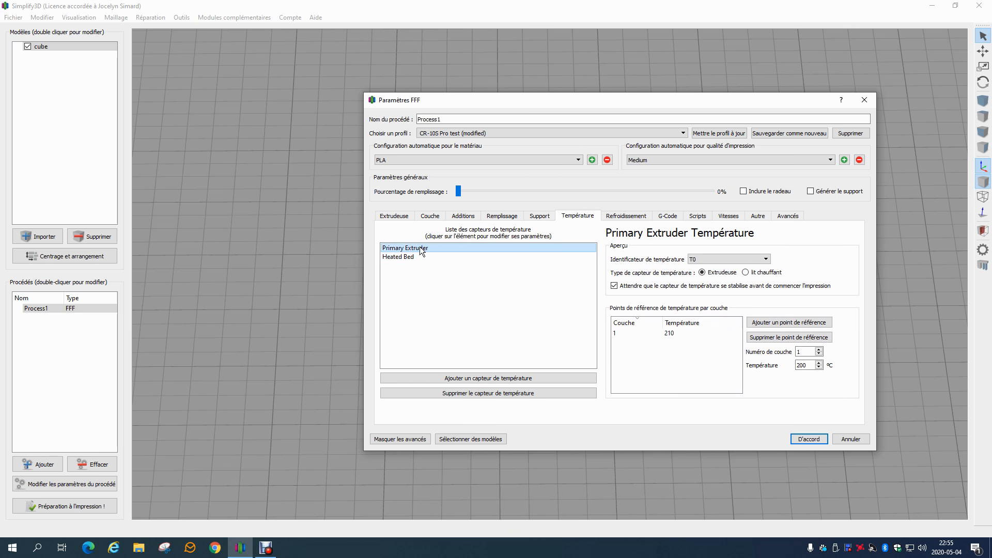
click(424, 256)
click(424, 248)
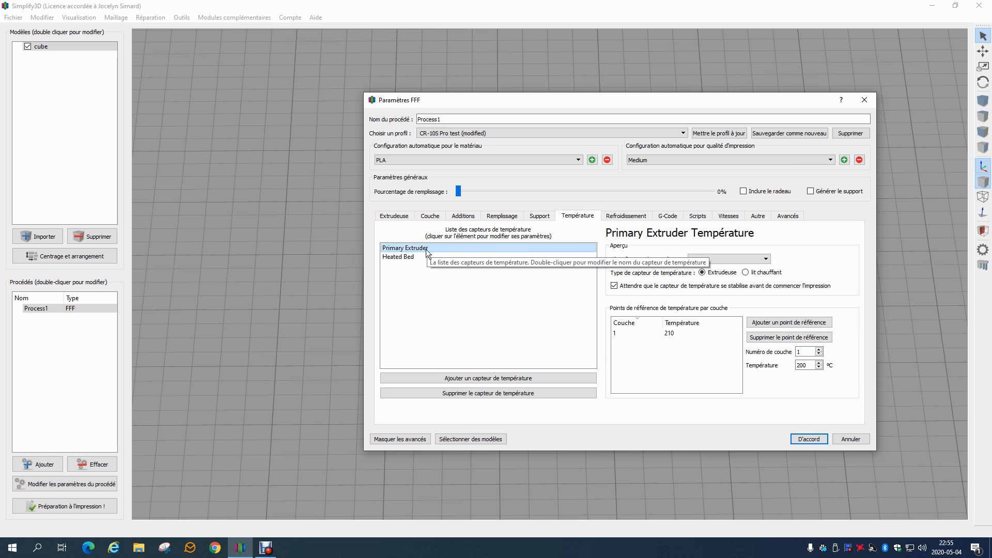
click(458, 257)
click(476, 249)
click(478, 255)
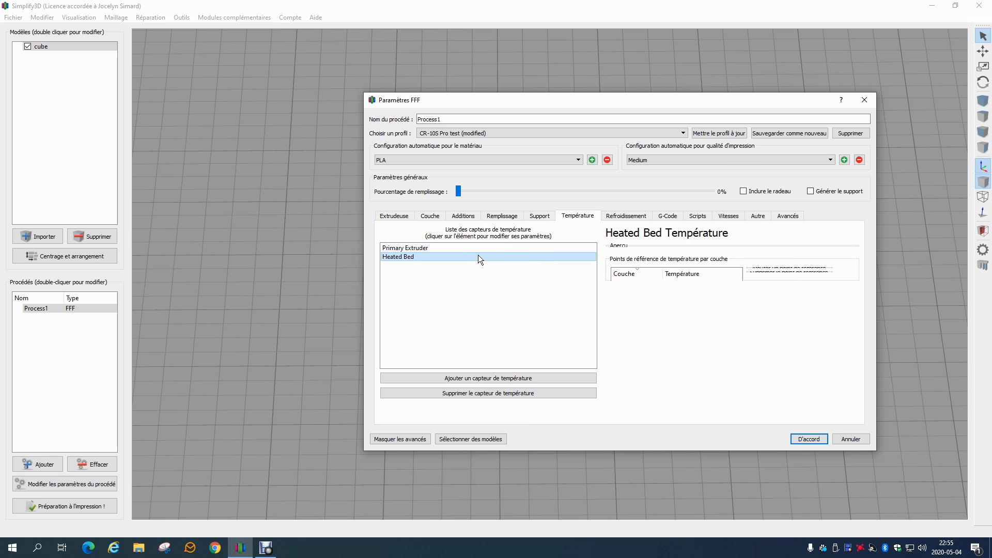
Step: Review Process1's fan speed controls per layer and its G-Code machine settings
click(613, 218)
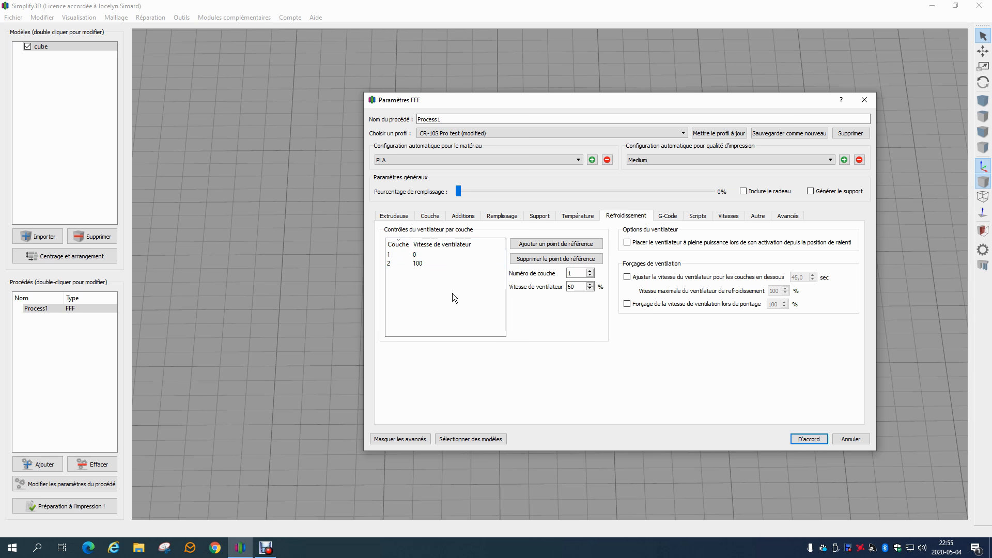
click(669, 217)
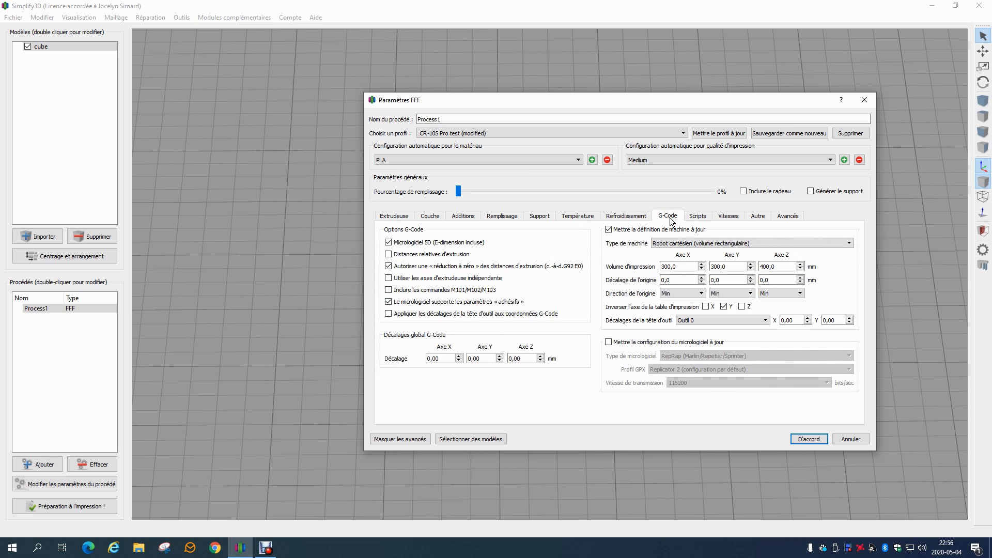
click(697, 217)
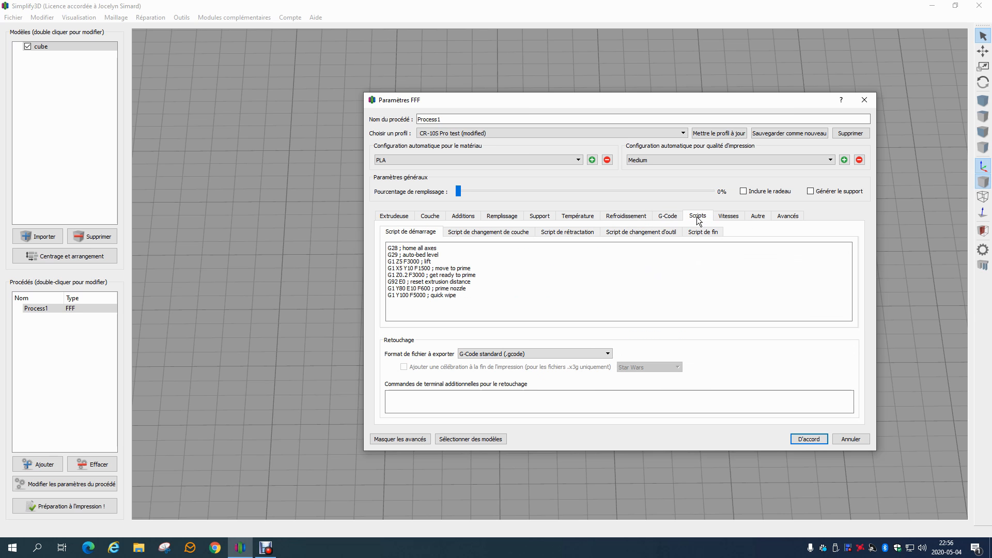
click(667, 216)
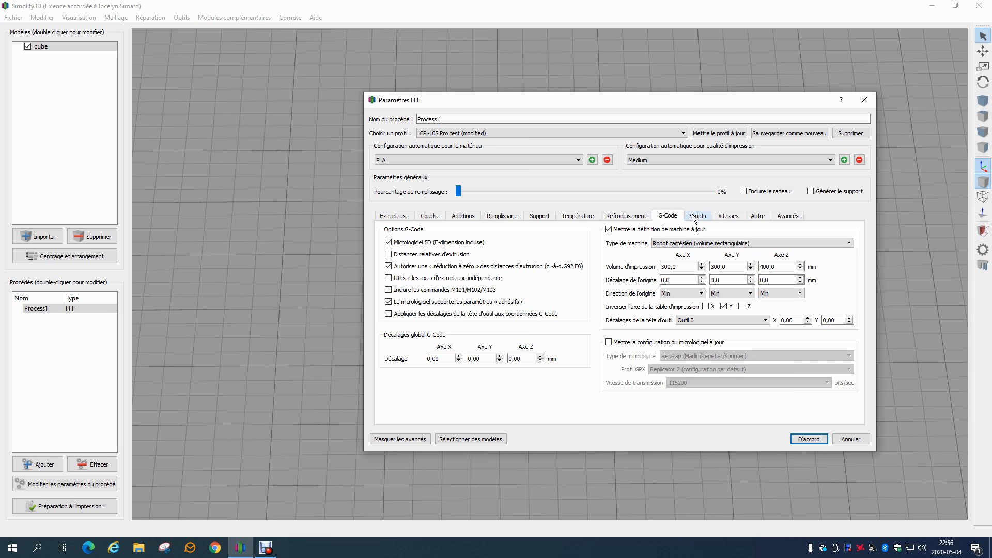
Step: Examine the commands in Process1's starting script, highlighting its lines
click(706, 217)
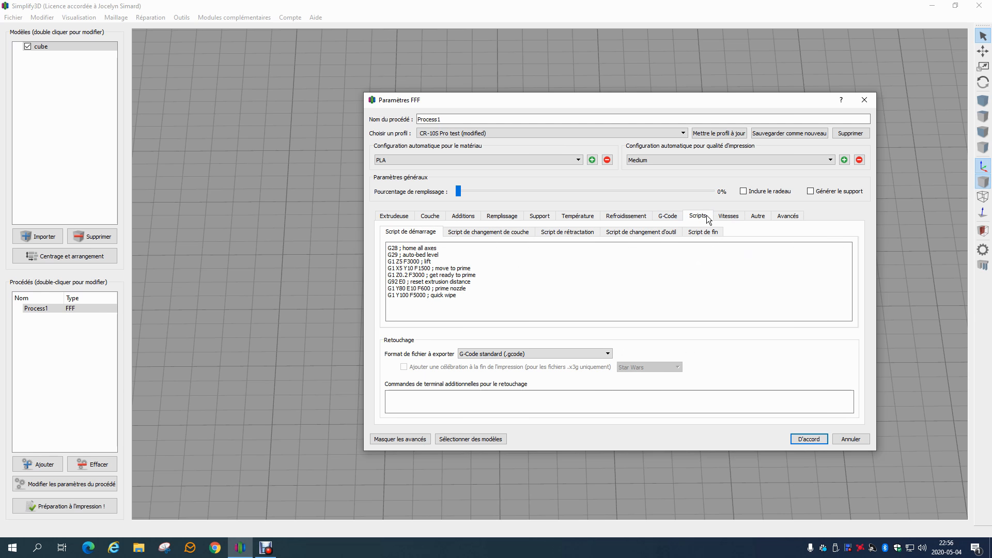
drag(497, 293, 376, 257)
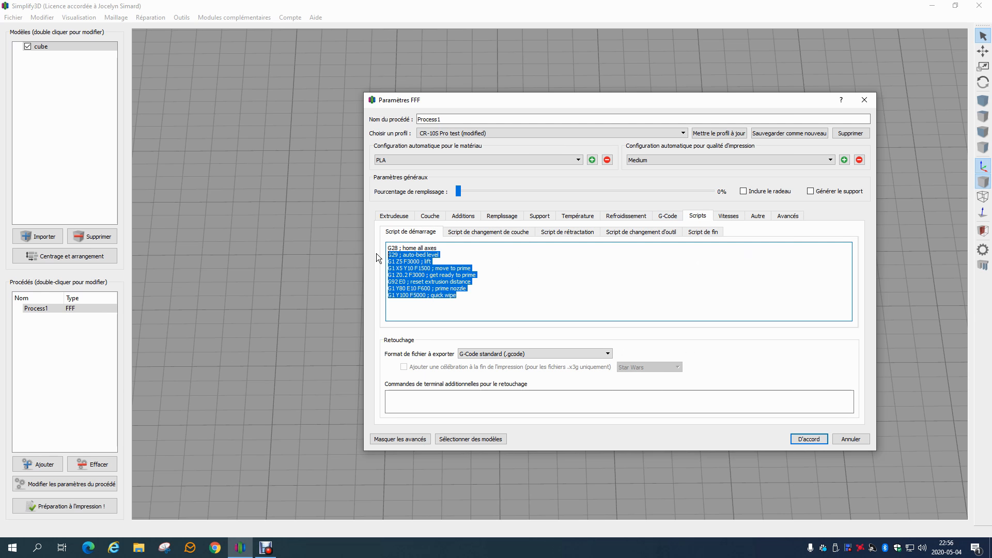
click(470, 293)
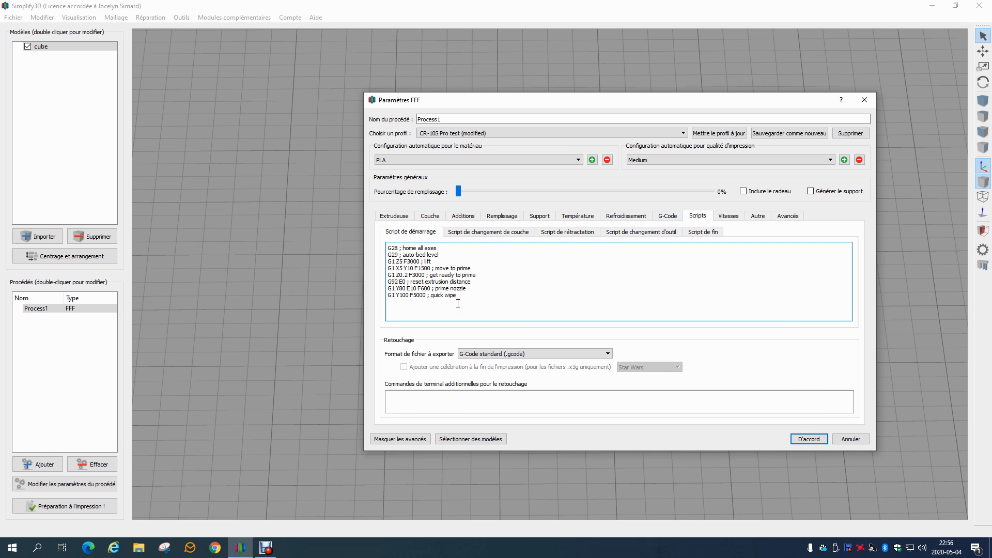
drag(468, 306, 357, 233)
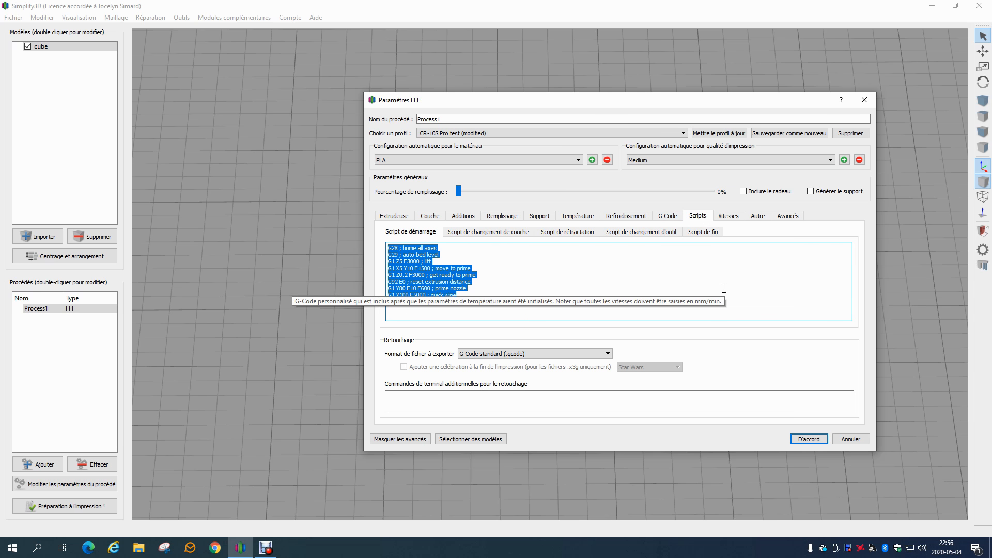
click(701, 219)
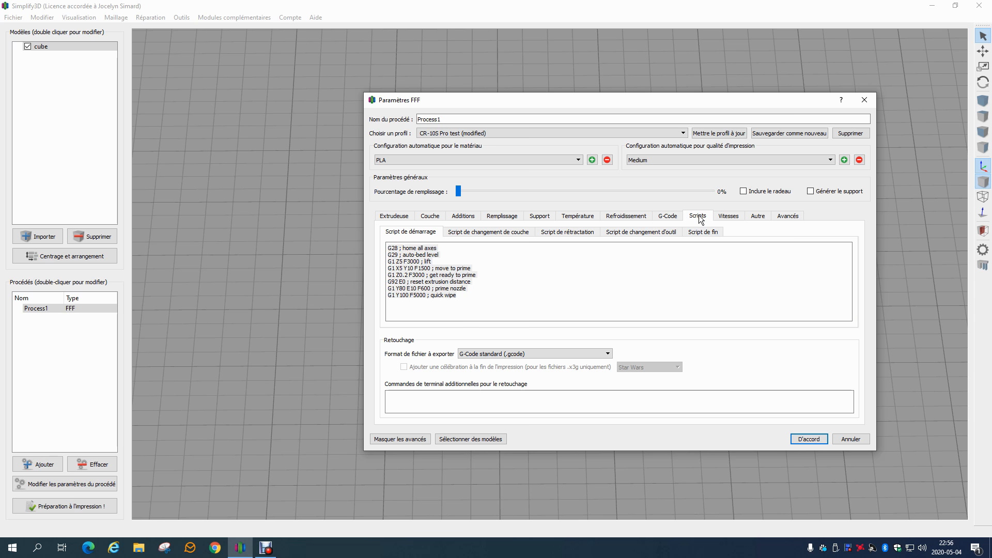
Step: Review Process1's print speeds, then its bridging and filament properties
click(723, 218)
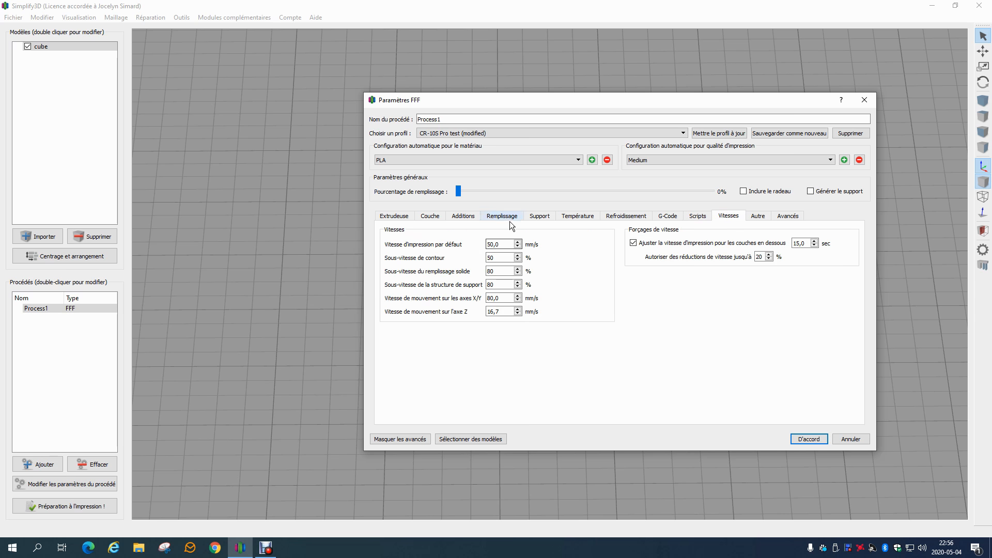
click(759, 217)
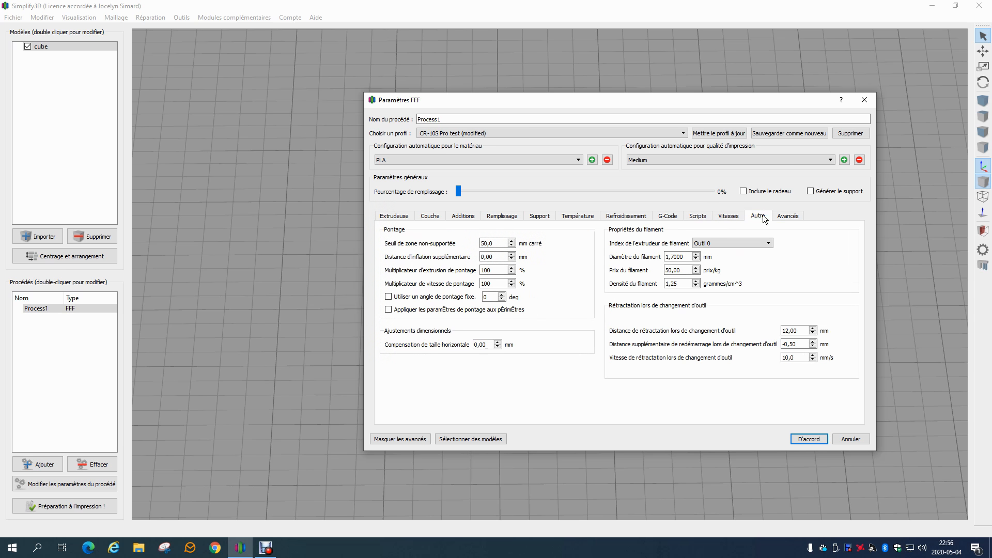
Step: Compare Process1's advanced layer, thin-wall and retraction behaviour settings with its bridging settings, including the unsupported area threshold
click(790, 216)
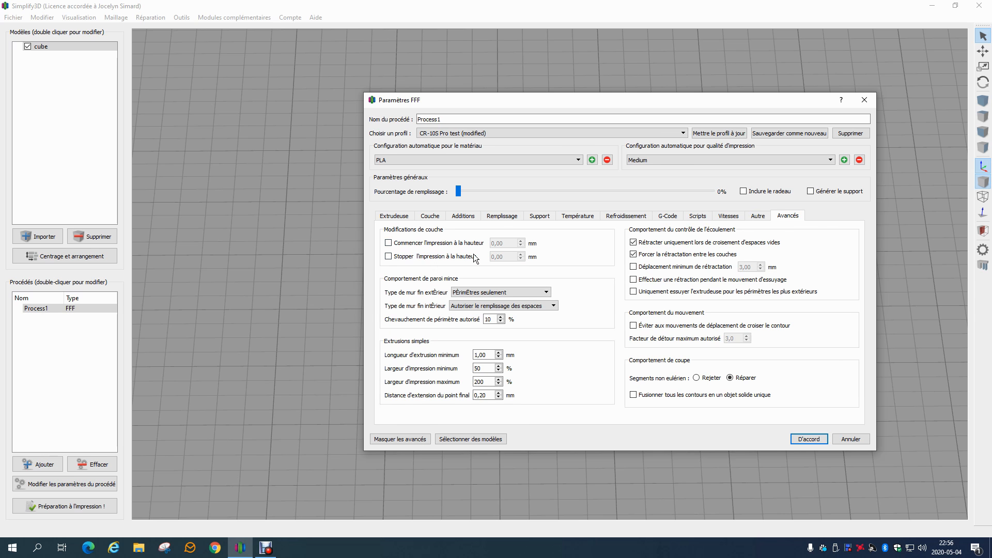
click(755, 216)
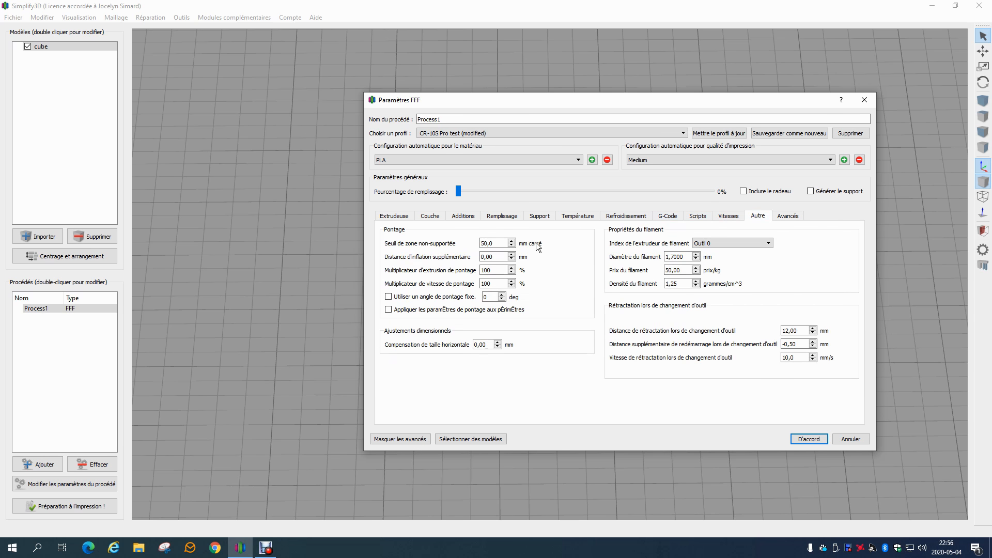
double_click(489, 242)
click(787, 219)
click(765, 219)
click(781, 220)
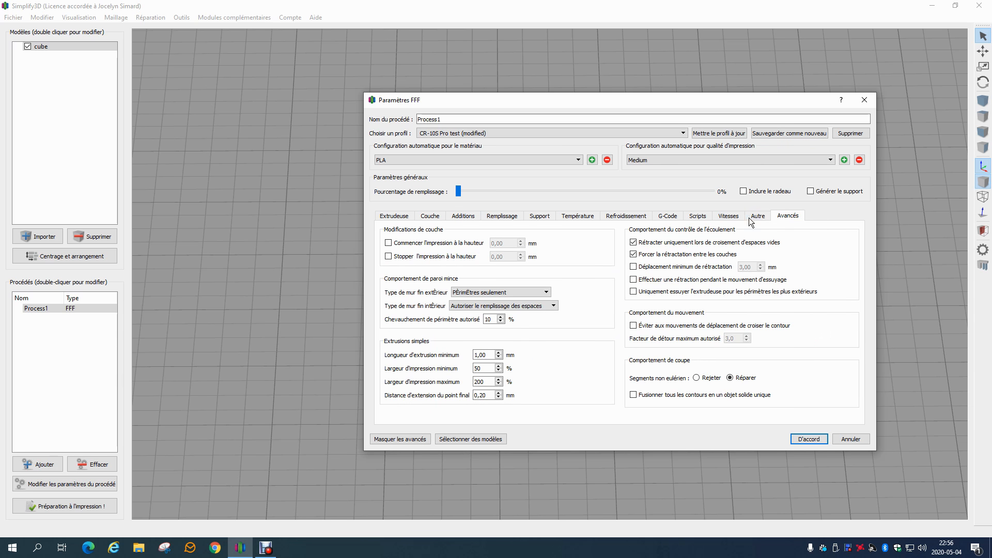
Step: Look back over Process1's bridging and filament, speed and script settings, finishing with the G-Code options
click(755, 217)
click(740, 216)
click(761, 216)
click(737, 217)
click(699, 216)
click(733, 216)
click(698, 216)
click(667, 216)
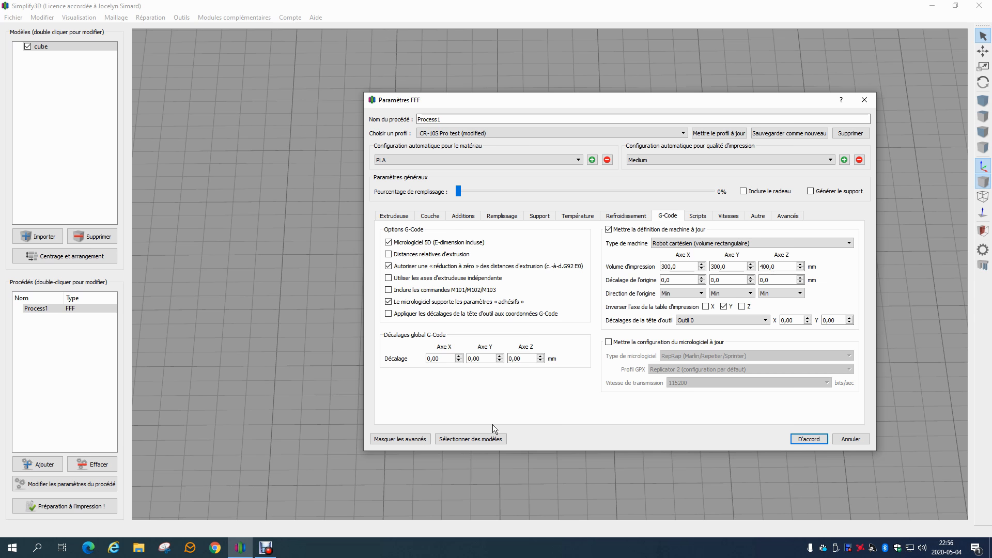
Step: Revisit Process1's layer and extruder settings, finishing with the skirt and raft additions
click(430, 216)
click(463, 215)
click(488, 215)
click(463, 216)
click(430, 216)
click(393, 216)
click(430, 216)
click(457, 217)
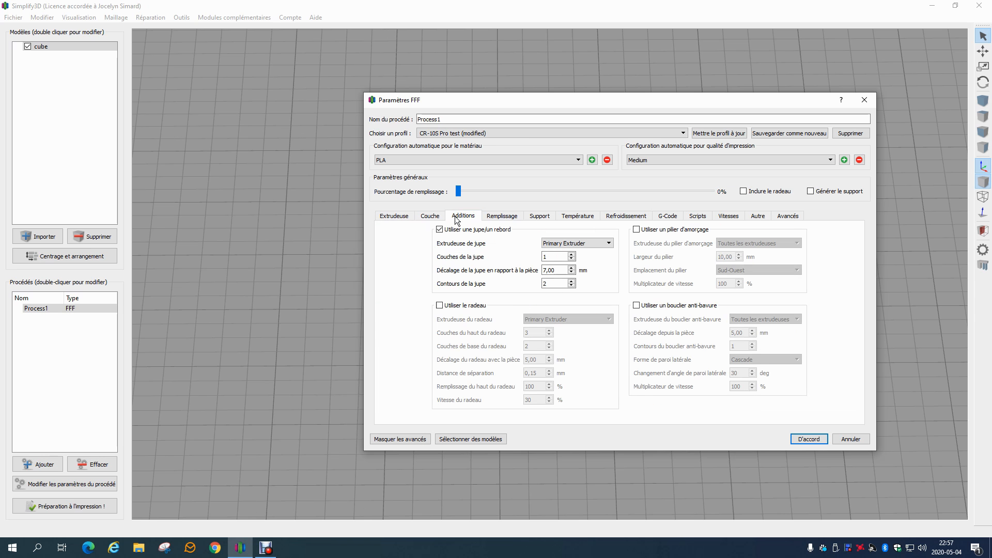
Step: Review Process1's infill patterns and angles alongside its support material generation options
click(489, 216)
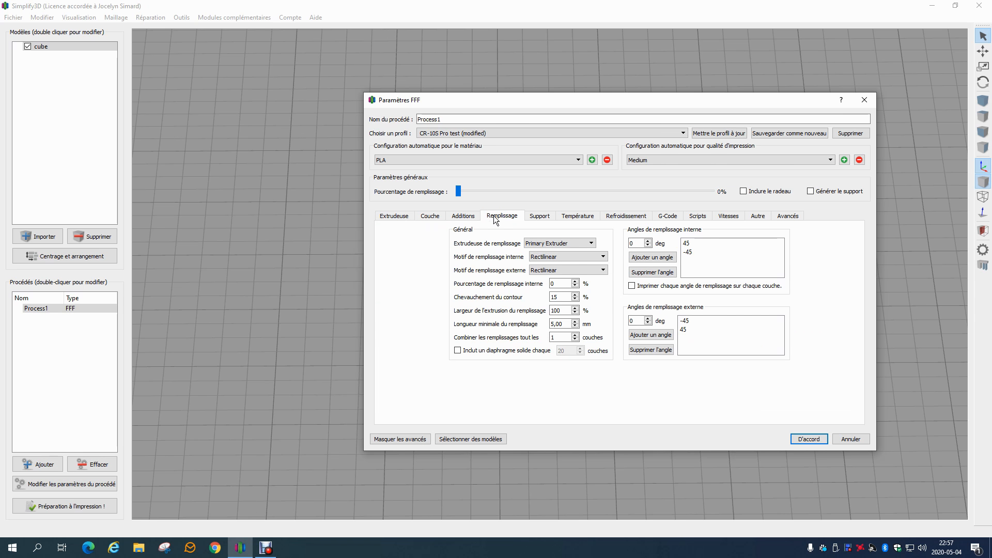
click(546, 216)
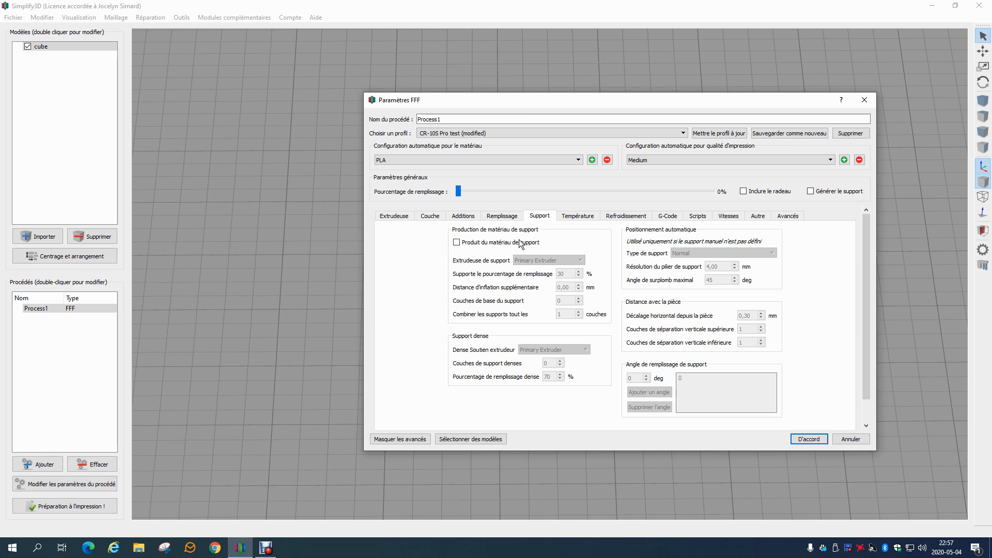
click(503, 217)
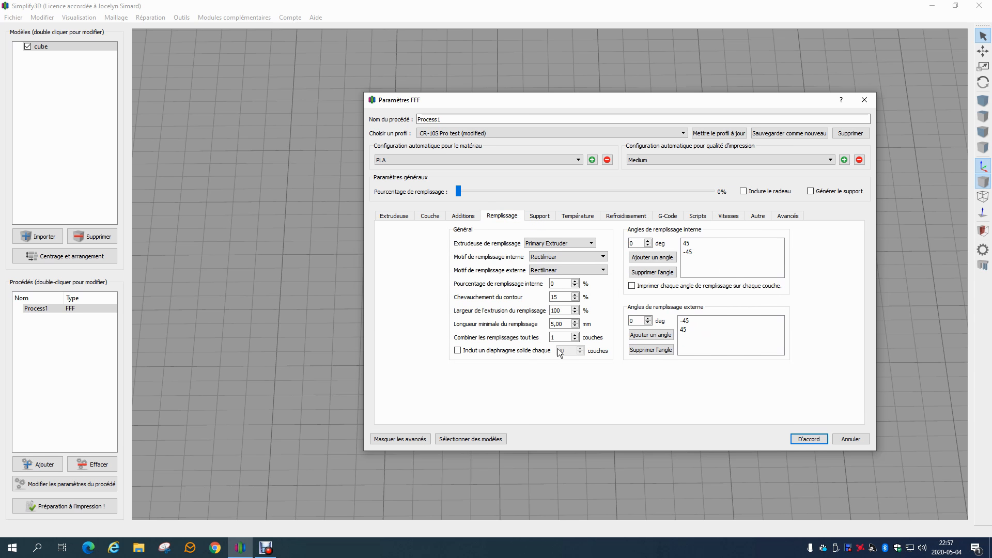
click(472, 216)
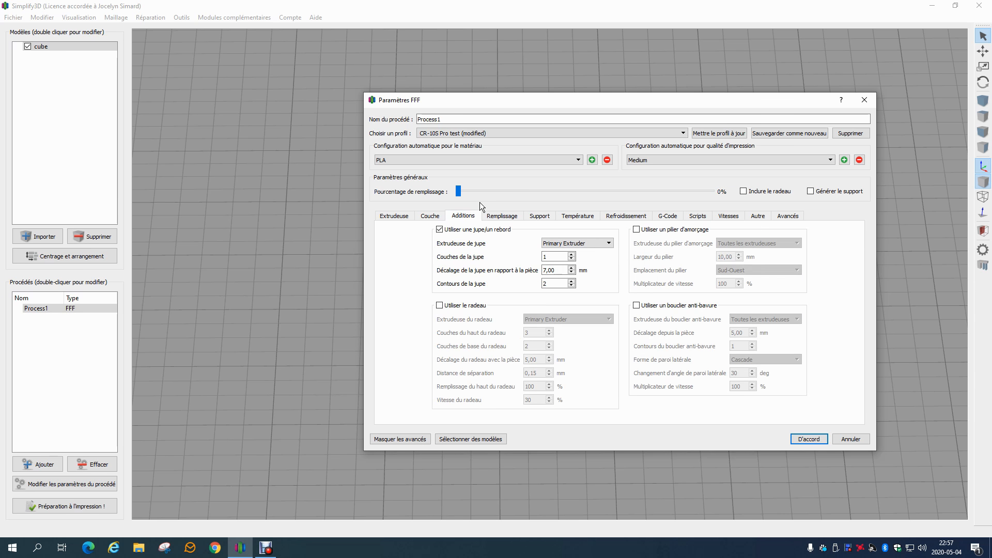
Step: Examine the pva extruder's toolhead settings, the layer settings and the explanation of the skirt layers option
click(398, 219)
click(429, 216)
click(463, 216)
click(425, 217)
click(411, 218)
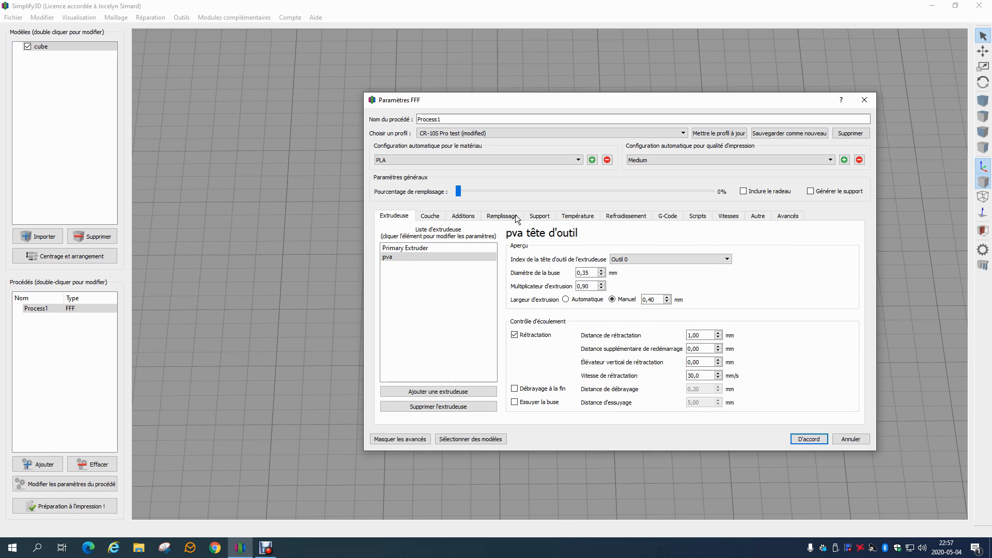
click(462, 217)
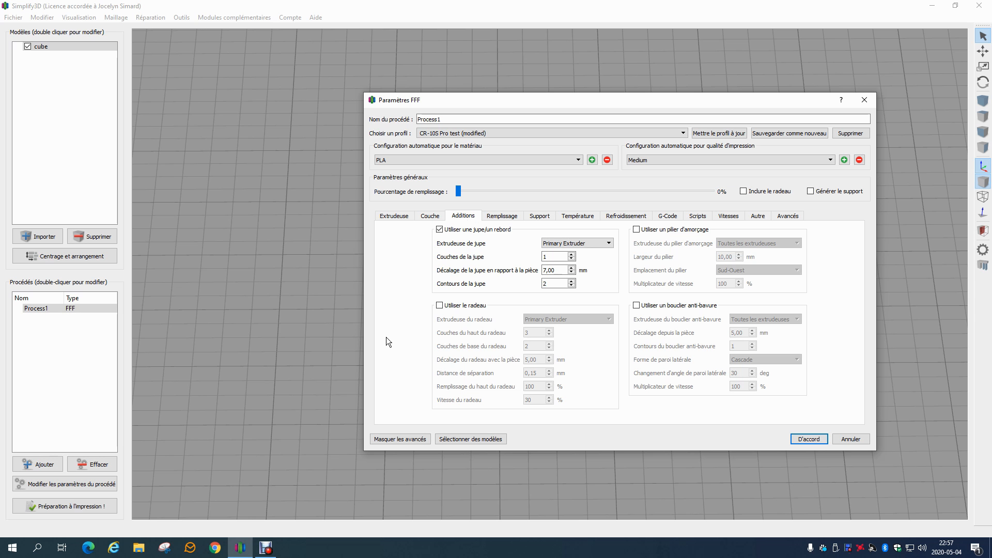
mouse_move(436, 257)
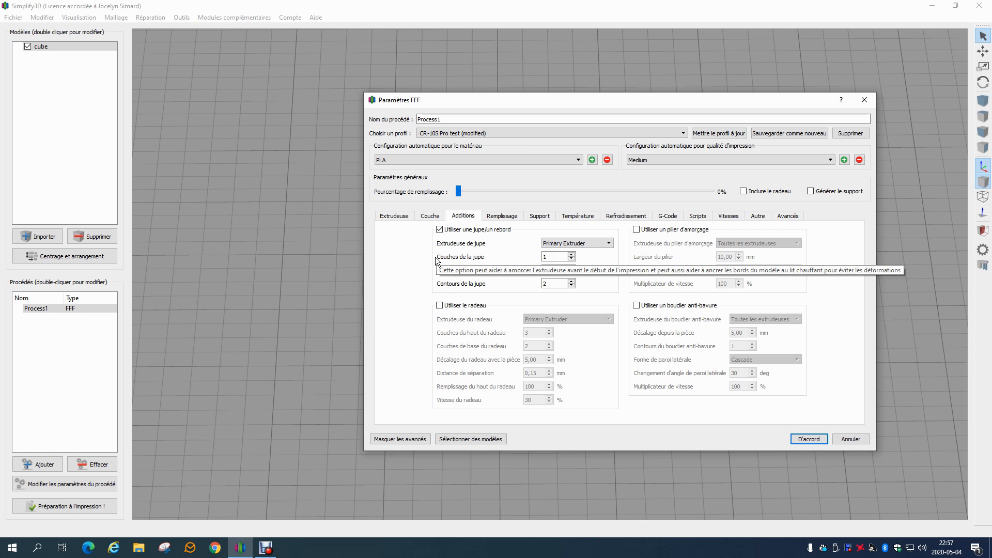